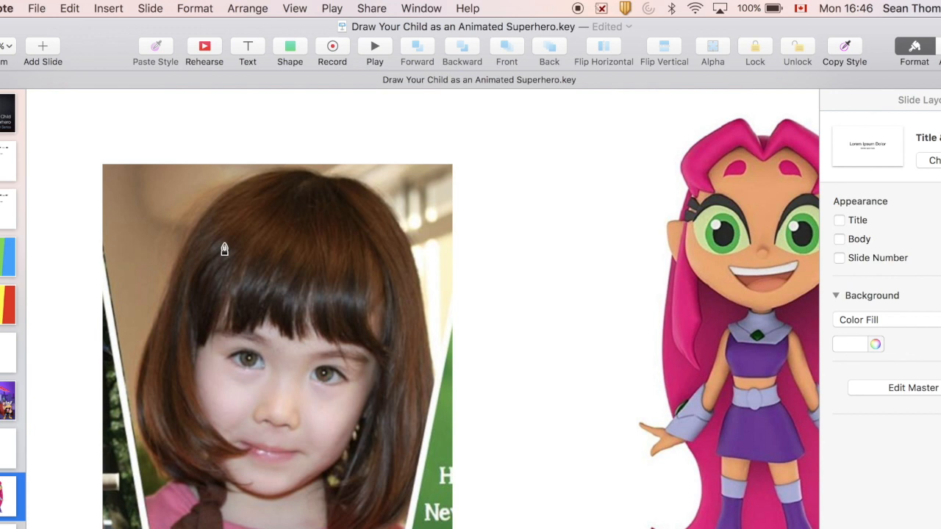
Draw a closed nine-point face outline over the girl's photo with the pen, following the hairline, cheeks and chin.
{"action": "left_click", "coordinate": [312, 197]}
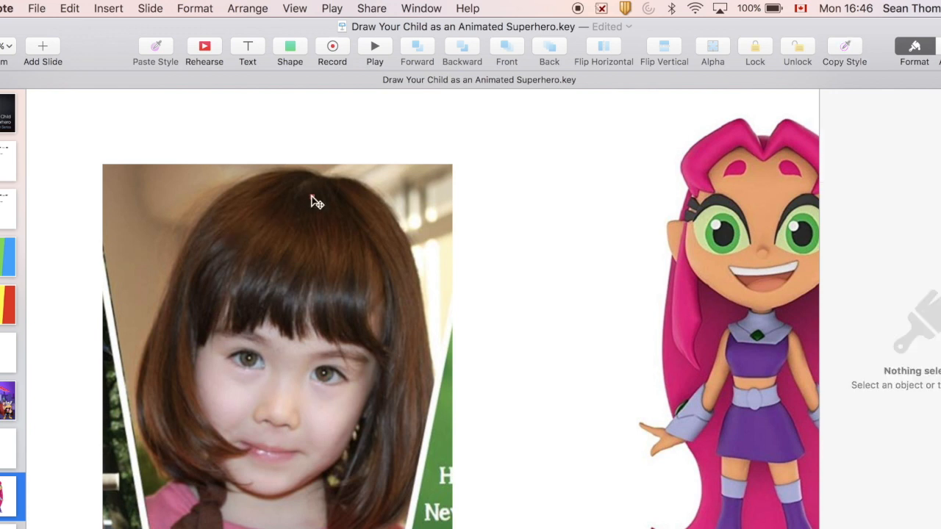
{"action": "left_click", "coordinate": [201, 250]}
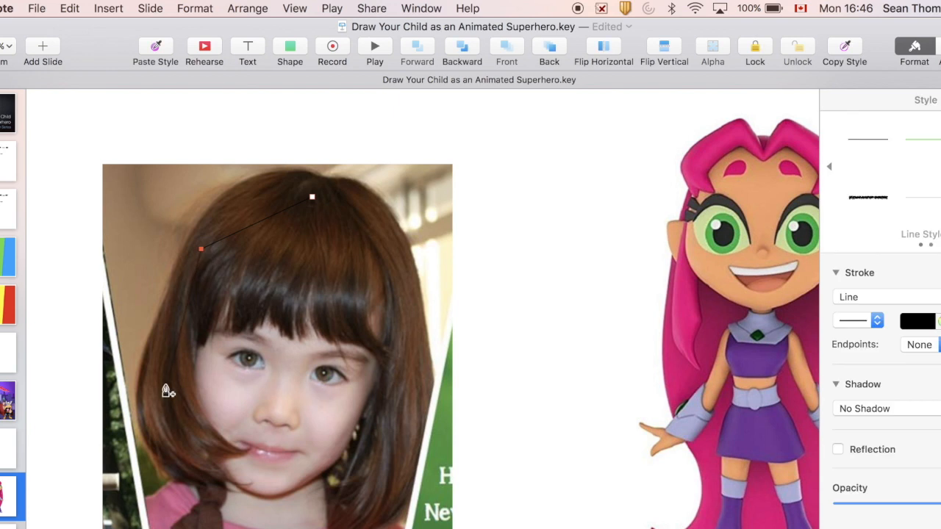
{"action": "left_click", "coordinate": [166, 386]}
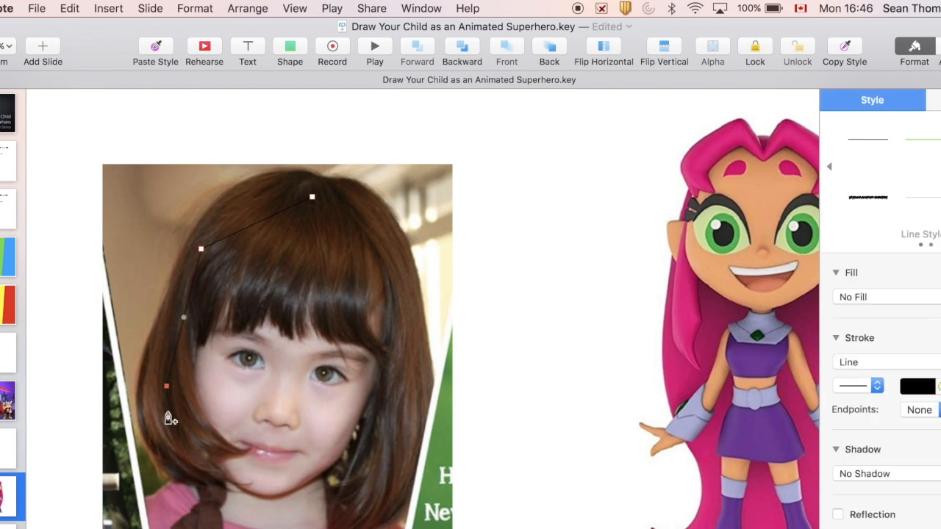
{"action": "left_click", "coordinate": [222, 474]}
{"action": "left_click_drag", "start_coordinate": [262, 500], "coordinate": [315, 485]}
{"action": "left_click", "coordinate": [315, 479]}
{"action": "left_click", "coordinate": [345, 454]}
{"action": "left_click", "coordinate": [368, 400]}
{"action": "left_click", "coordinate": [388, 296]}
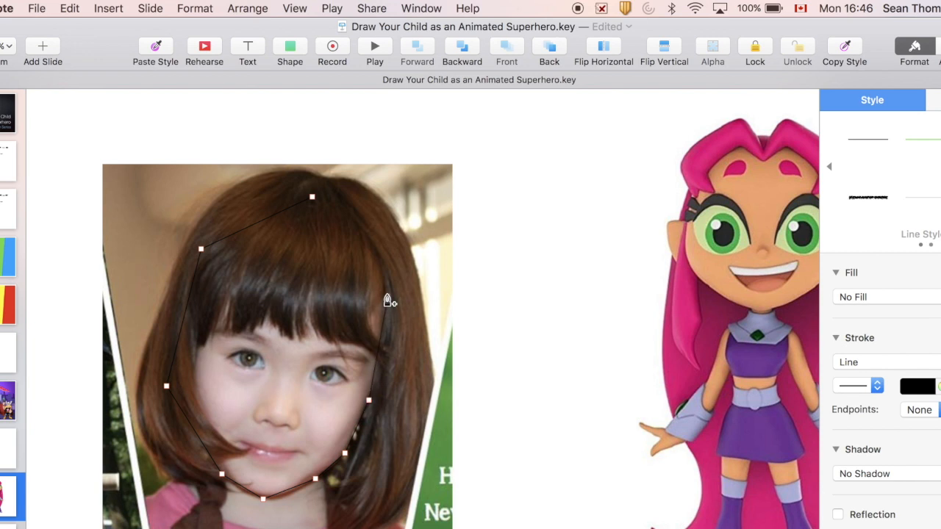
{"action": "left_click", "coordinate": [313, 199]}
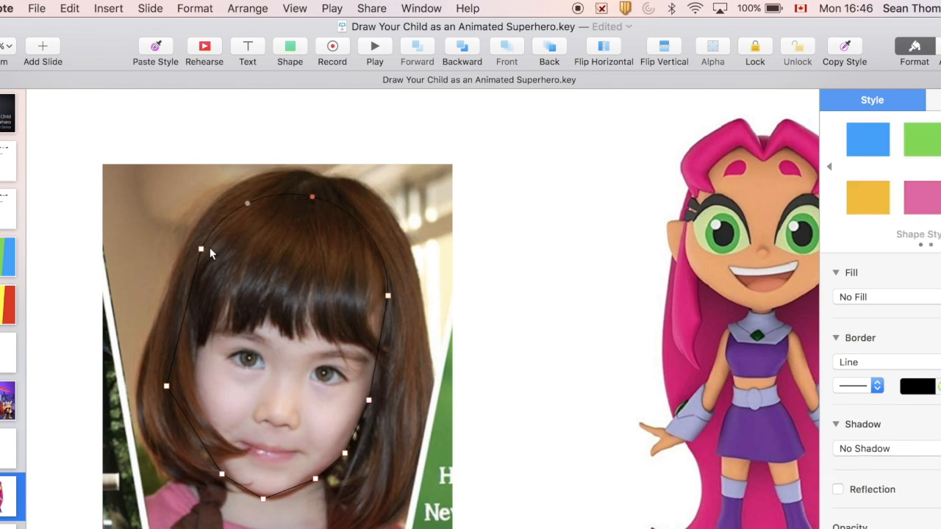
Convert the remaining corner points of the face outline to smooth curves, from the forehead around the chin and back up.
{"action": "double_click", "coordinate": [202, 250]}
{"action": "double_click", "coordinate": [167, 386]}
{"action": "double_click", "coordinate": [222, 474]}
{"action": "double_click", "coordinate": [263, 499]}
{"action": "double_click", "coordinate": [315, 479]}
{"action": "double_click", "coordinate": [345, 453]}
{"action": "double_click", "coordinate": [368, 400]}
{"action": "double_click", "coordinate": [388, 295]}
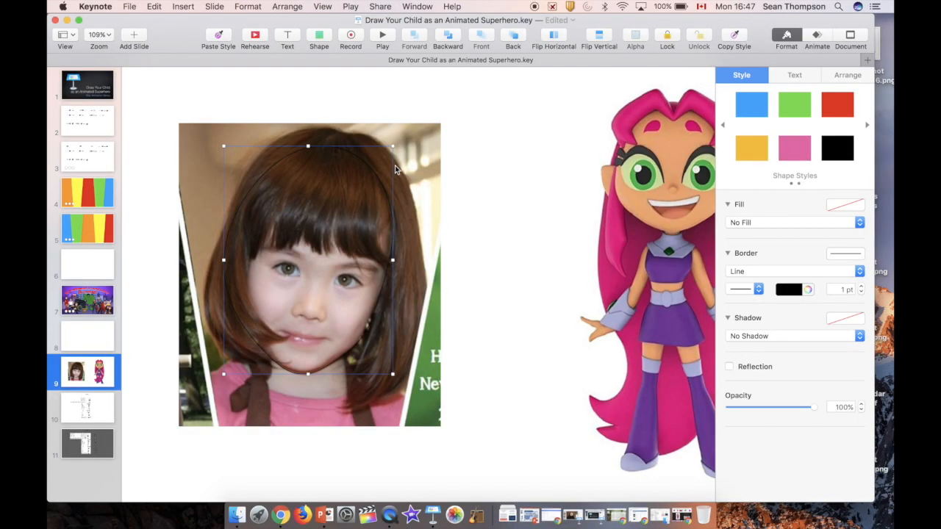
Give the face shape a colour fill sampled from the cartoon character's skin (E8A772).
{"action": "left_click", "coordinate": [752, 225]}
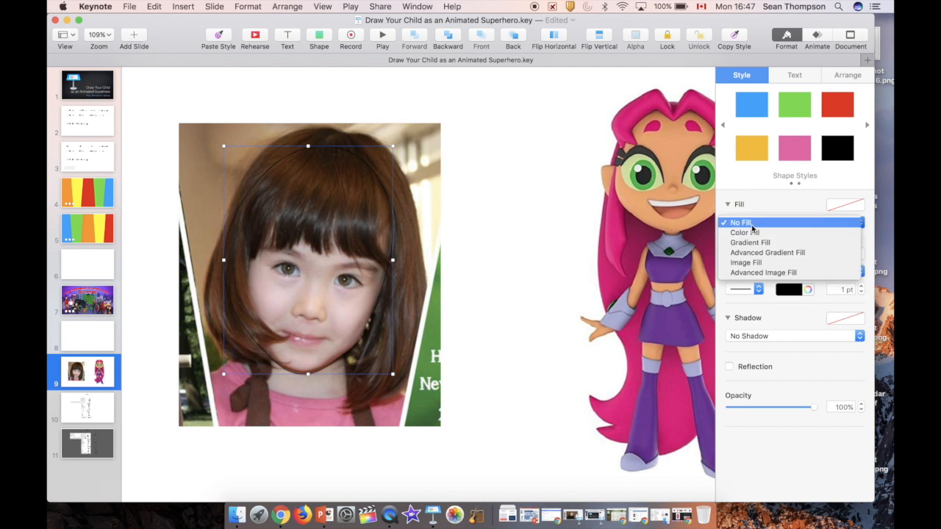
{"action": "left_click", "coordinate": [747, 233]}
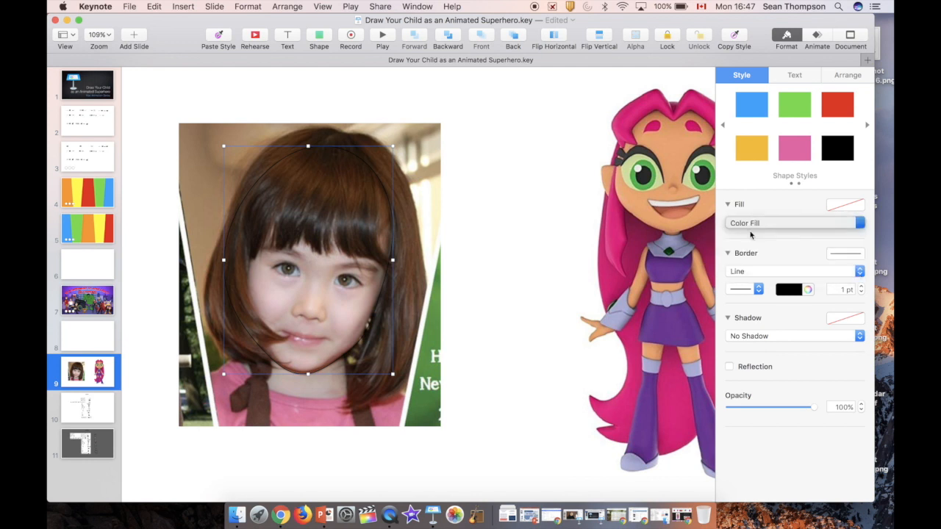
{"action": "left_click", "coordinate": [757, 241]}
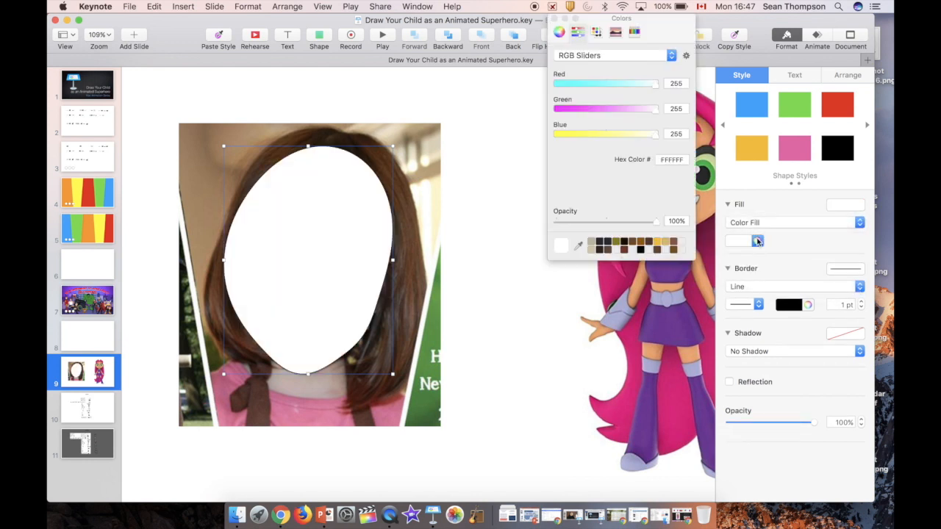
{"action": "left_click", "coordinate": [579, 247]}
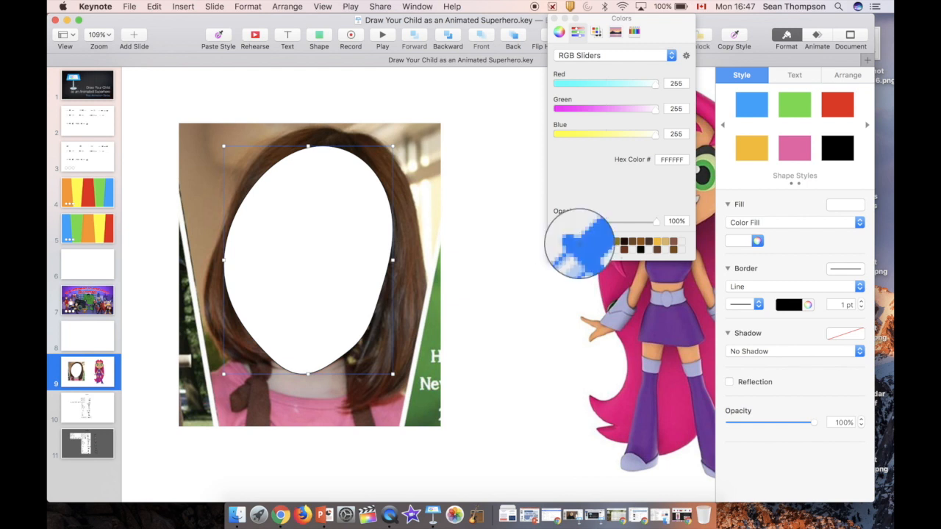
{"action": "left_click", "coordinate": [698, 205]}
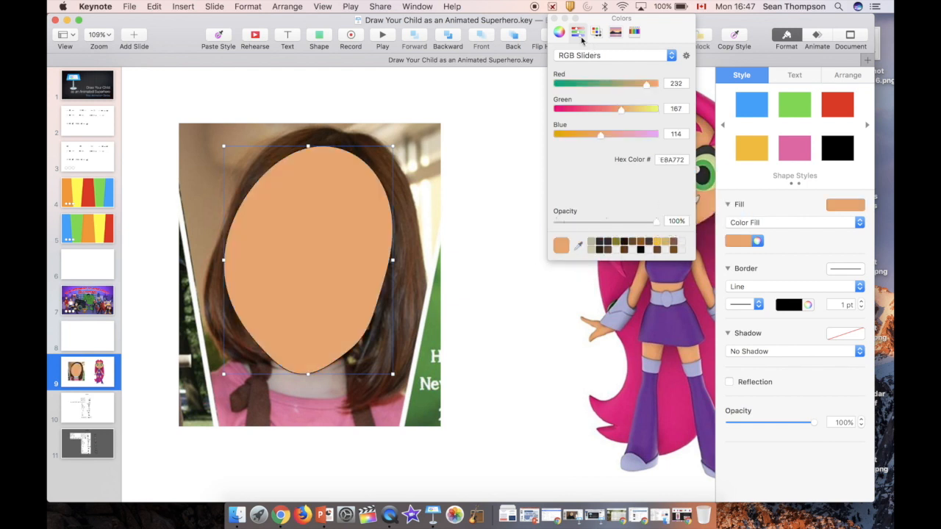
{"action": "left_click", "coordinate": [555, 19]}
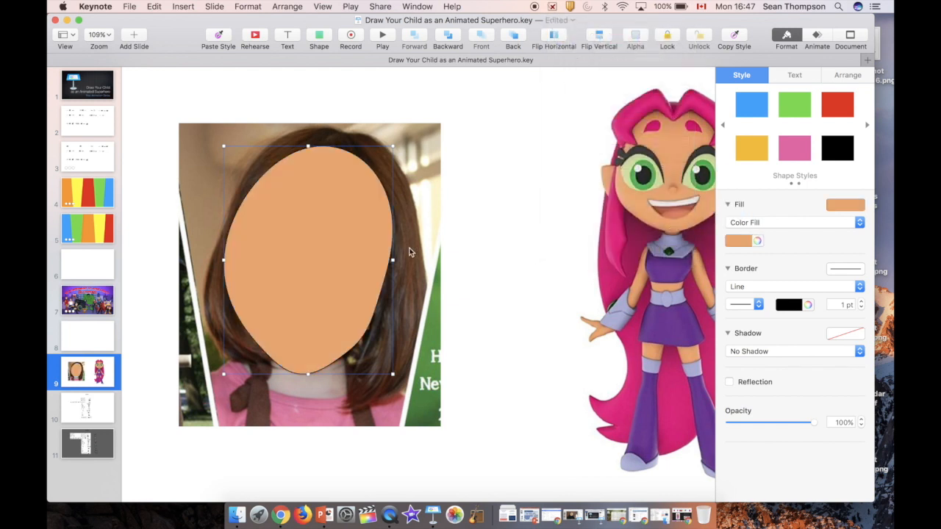
Reshape the face outline by pulling the lower cheek point on its right side slightly outward.
{"action": "double_click", "coordinate": [383, 288]}
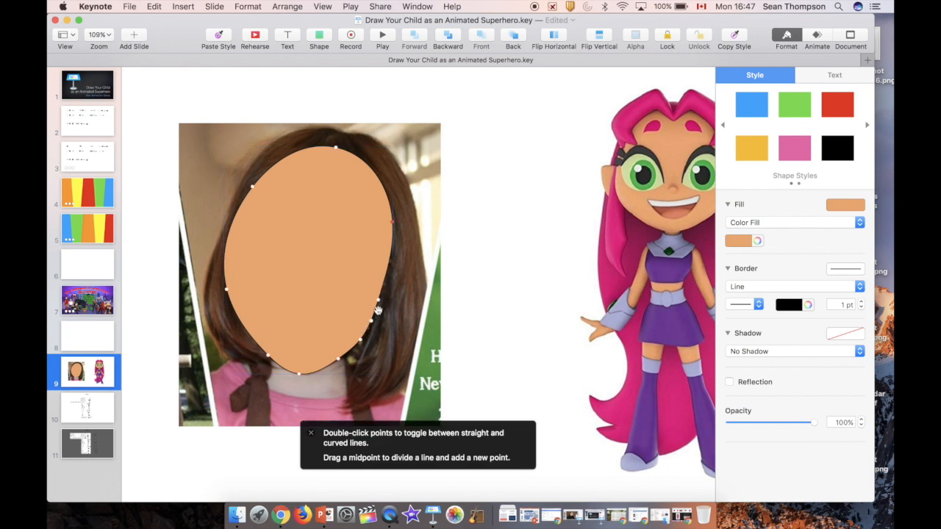
{"action": "left_click_drag", "start_coordinate": [381, 305], "coordinate": [390, 307]}
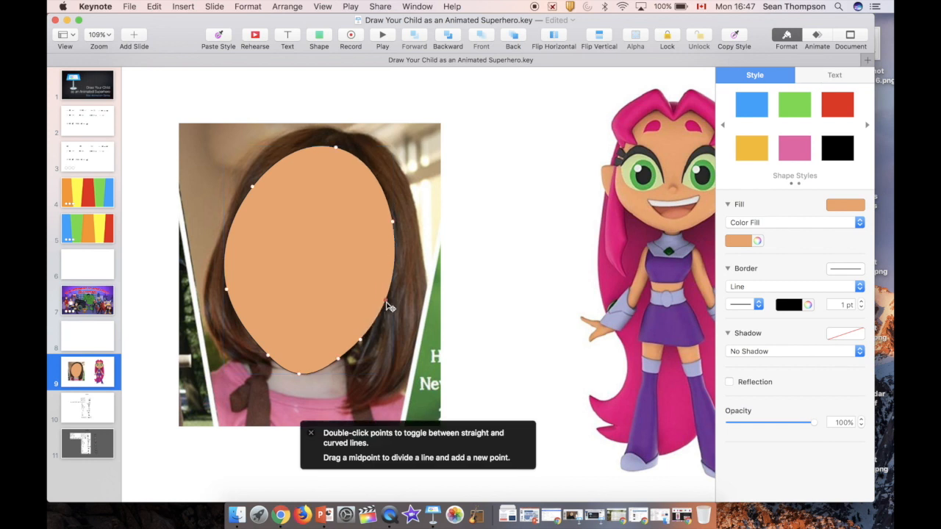
{"action": "left_click", "coordinate": [460, 280]}
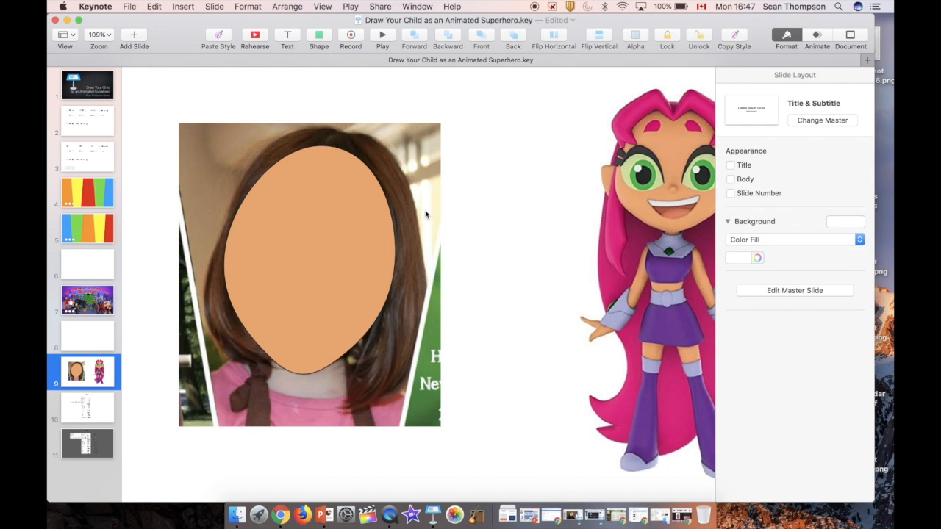
Bring the photo in front of the face shape and draw a closed, curved outline with the pen around the eyebrow on its right.
{"action": "left_click", "coordinate": [425, 214]}
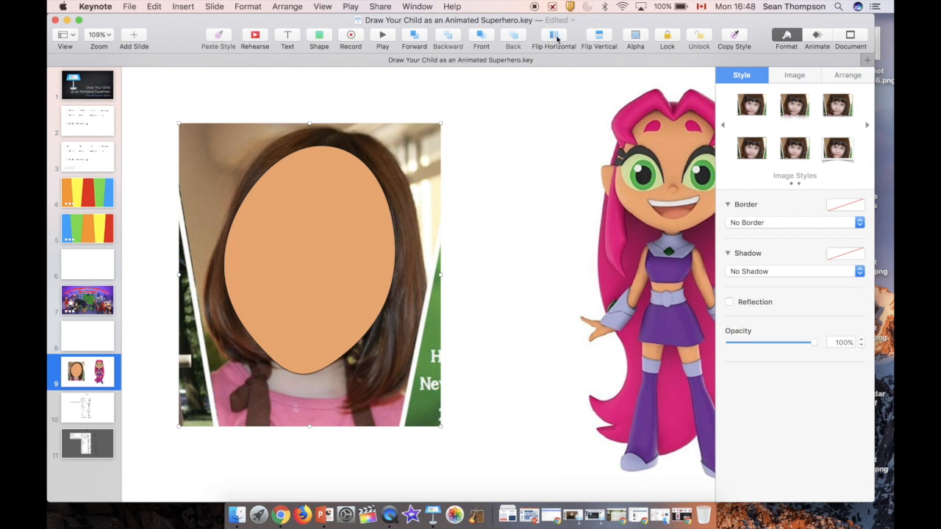
{"action": "left_click", "coordinate": [482, 40]}
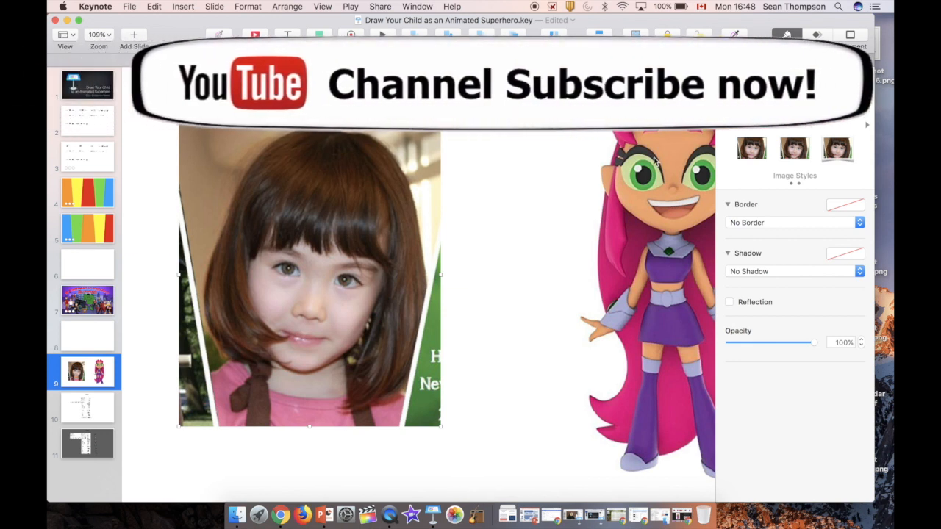
{"action": "left_click", "coordinate": [319, 41]}
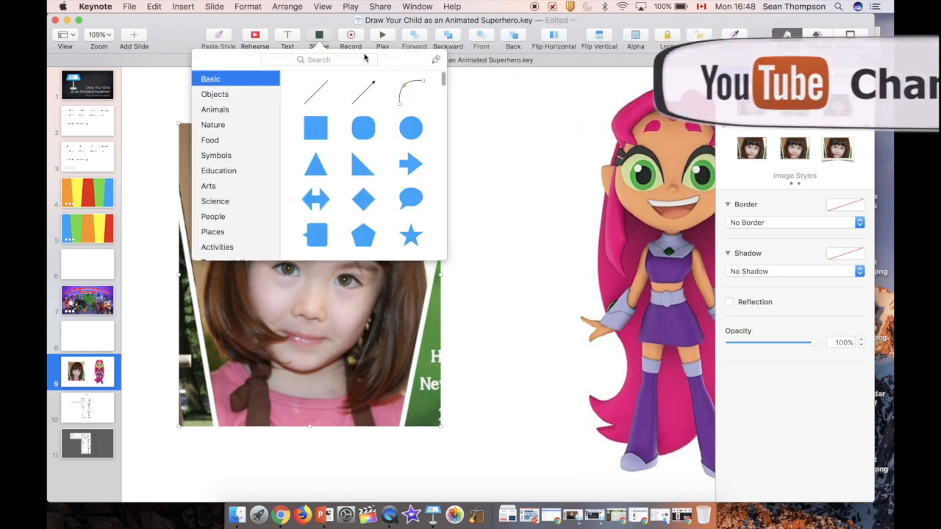
{"action": "left_click", "coordinate": [434, 61]}
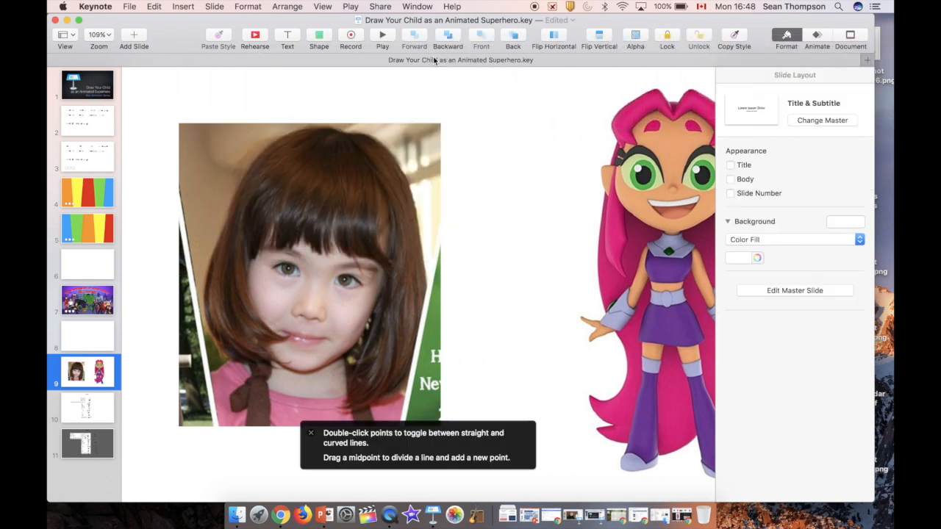
{"action": "left_click", "coordinate": [337, 272]}
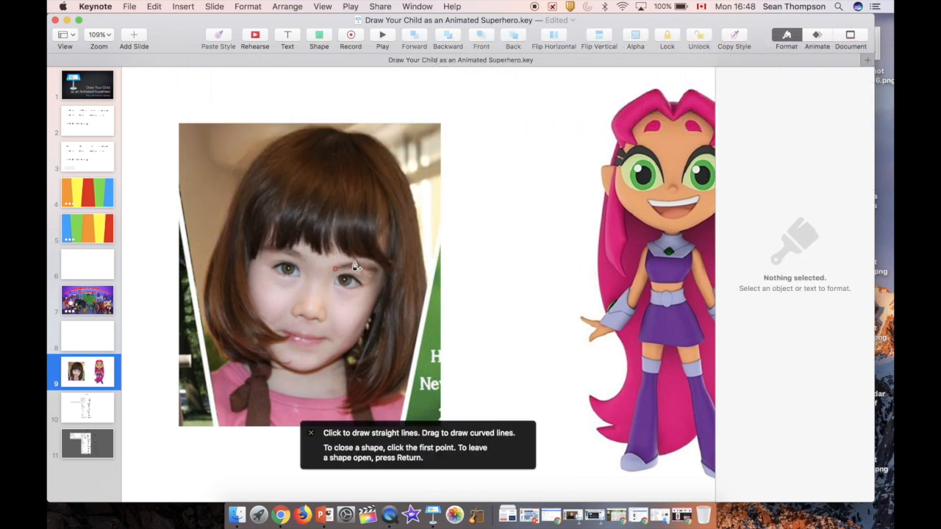
{"action": "left_click", "coordinate": [359, 263]}
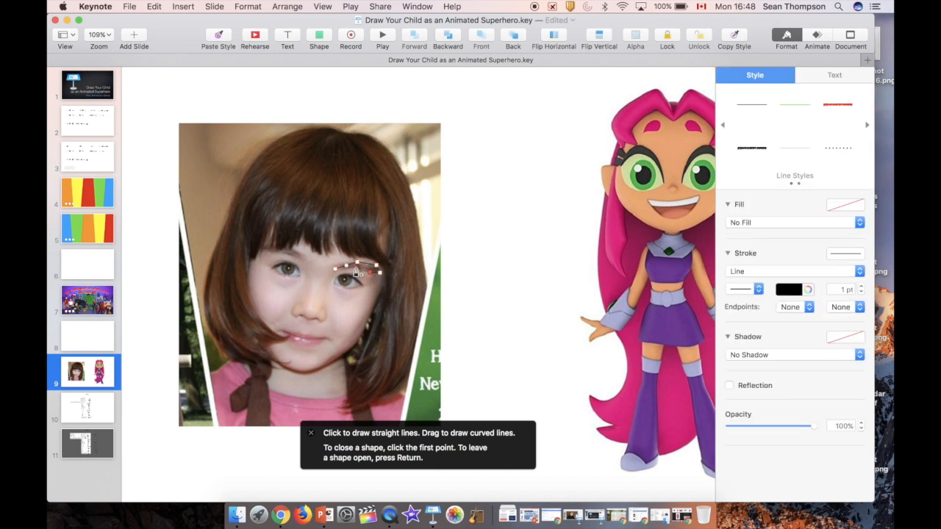
{"action": "left_click", "coordinate": [337, 269]}
{"action": "key", "text": "Return"}
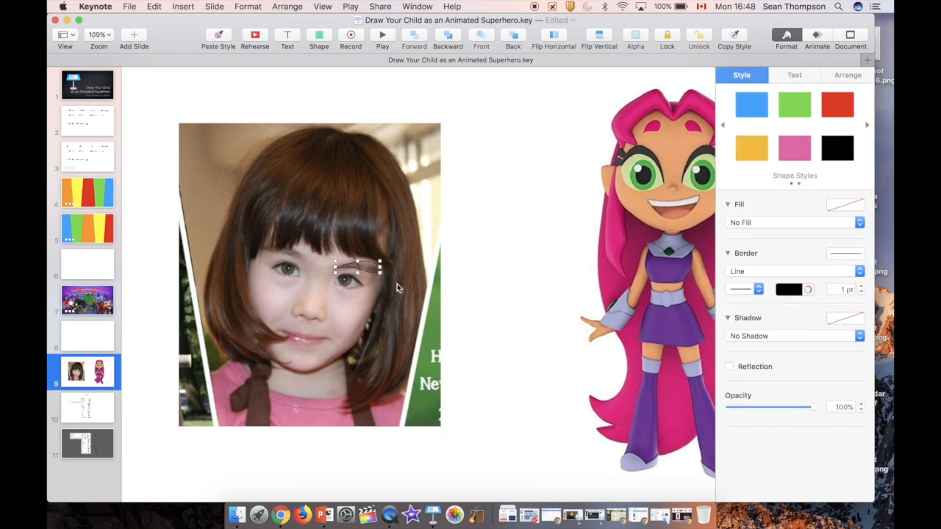
Fill the eyebrow with dark brown sampled from the girl's hair (4C2D19) and set it to No Border.
{"action": "left_click", "coordinate": [748, 223]}
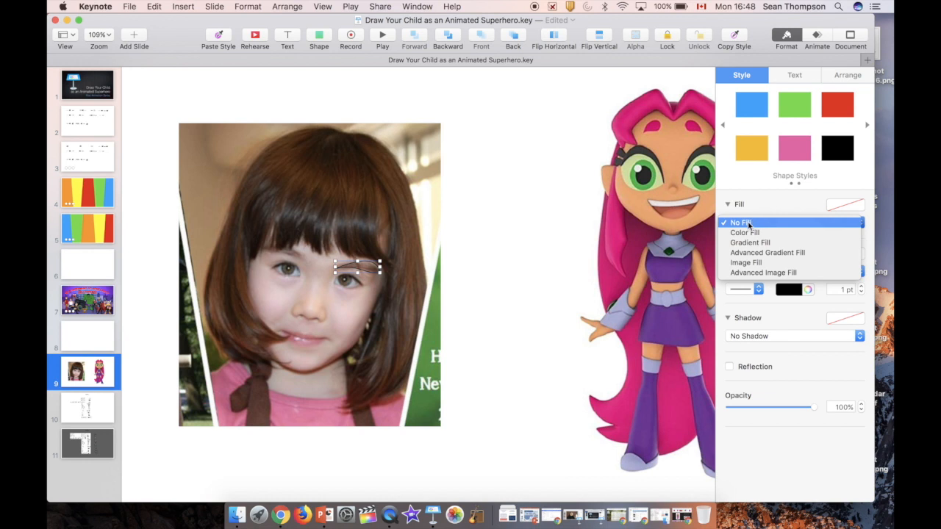
{"action": "left_click", "coordinate": [748, 233]}
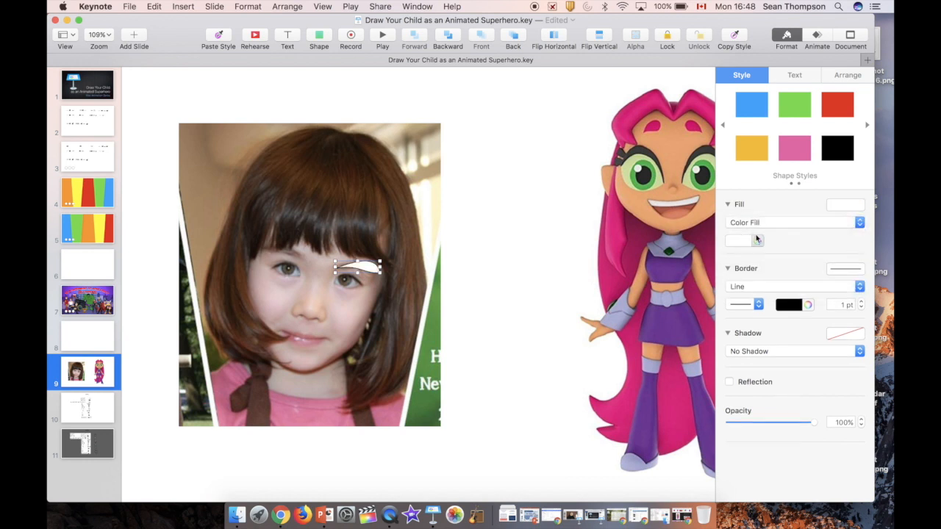
{"action": "left_click", "coordinate": [758, 240]}
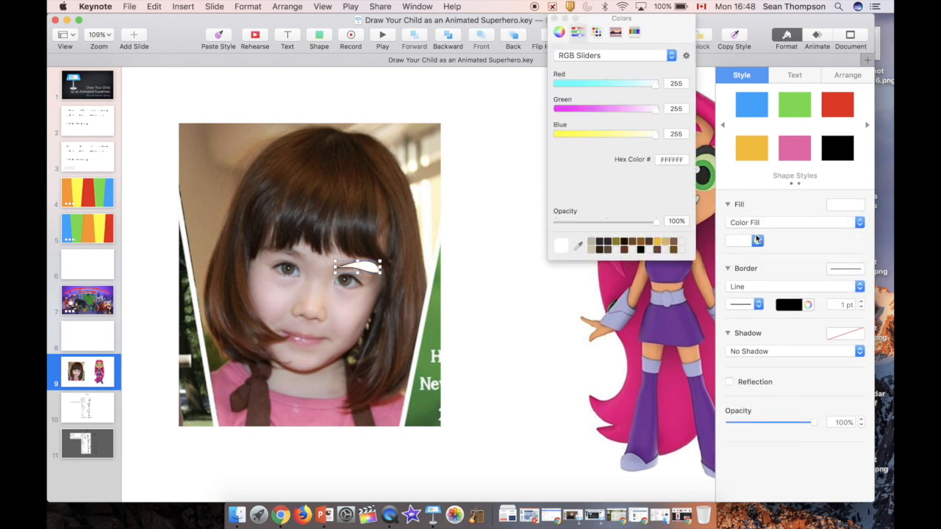
{"action": "left_click", "coordinate": [580, 247]}
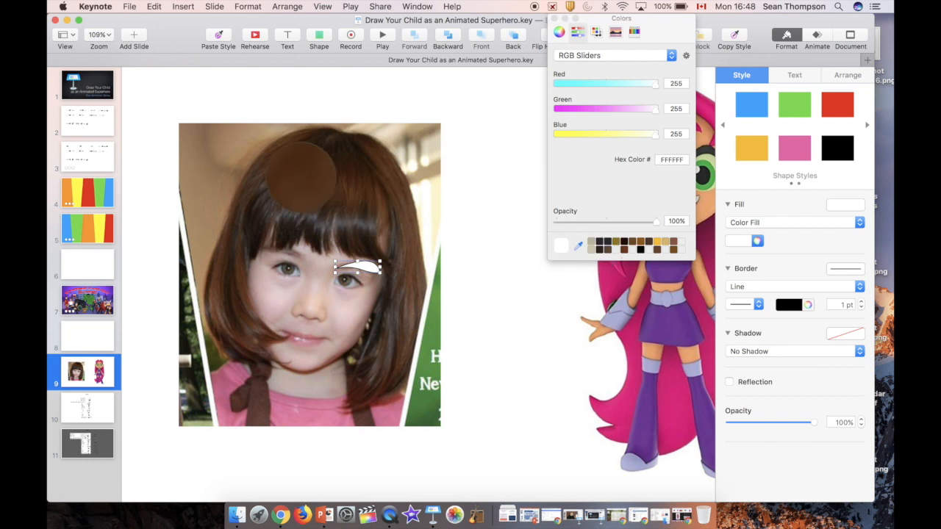
{"action": "left_click", "coordinate": [296, 164]}
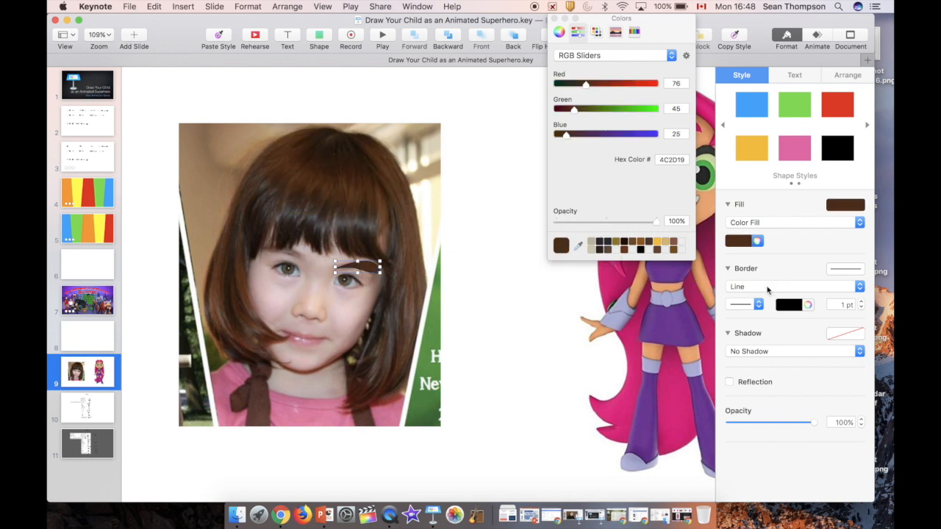
{"action": "left_click", "coordinate": [767, 289]}
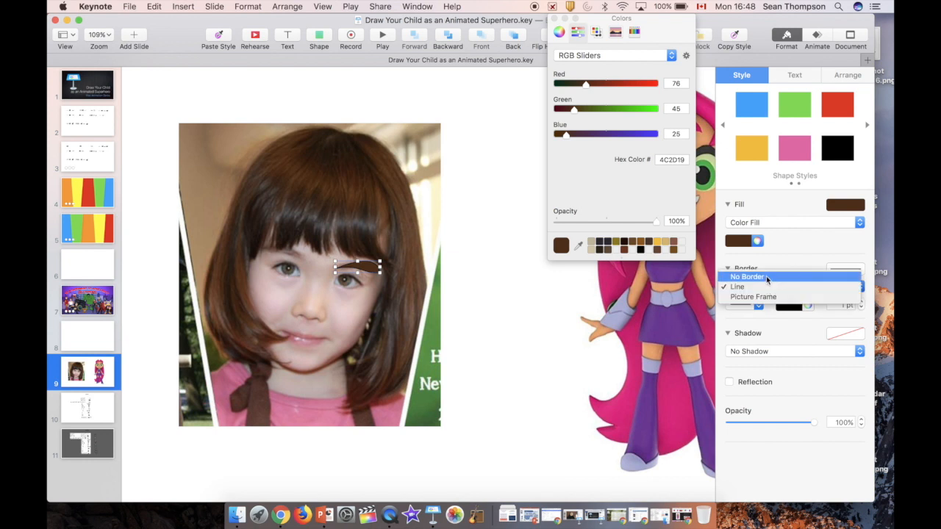
{"action": "left_click", "coordinate": [767, 277]}
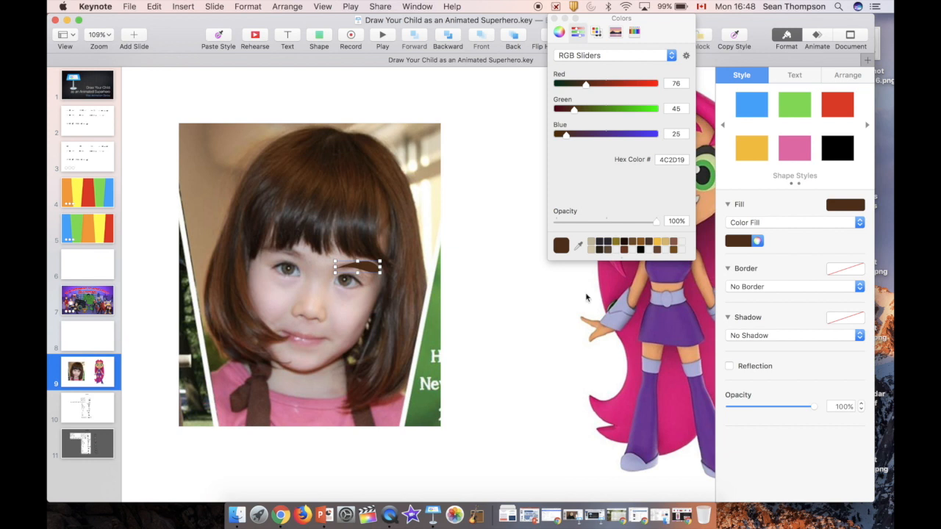
Duplicate the eyebrow and place the copy above the girl's other eye.
{"action": "key", "text": "super+d"}
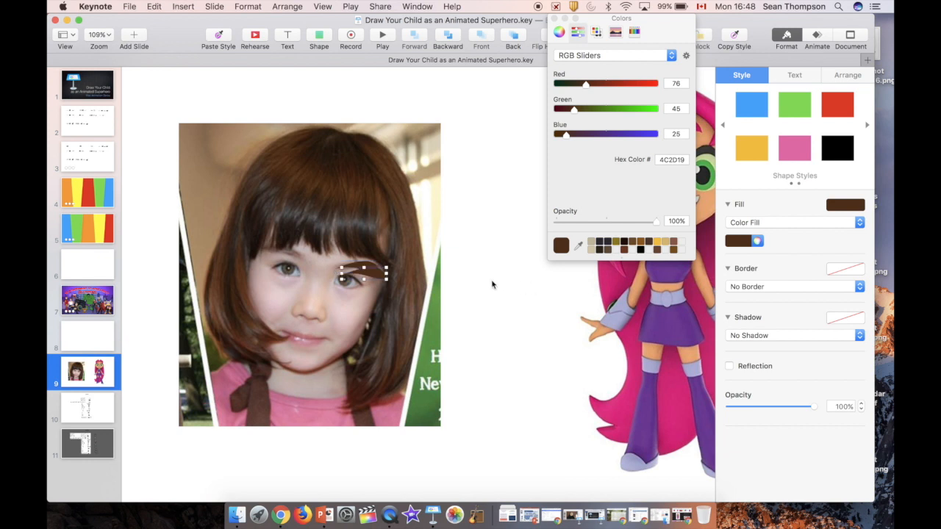
{"action": "left_click", "coordinate": [556, 18]}
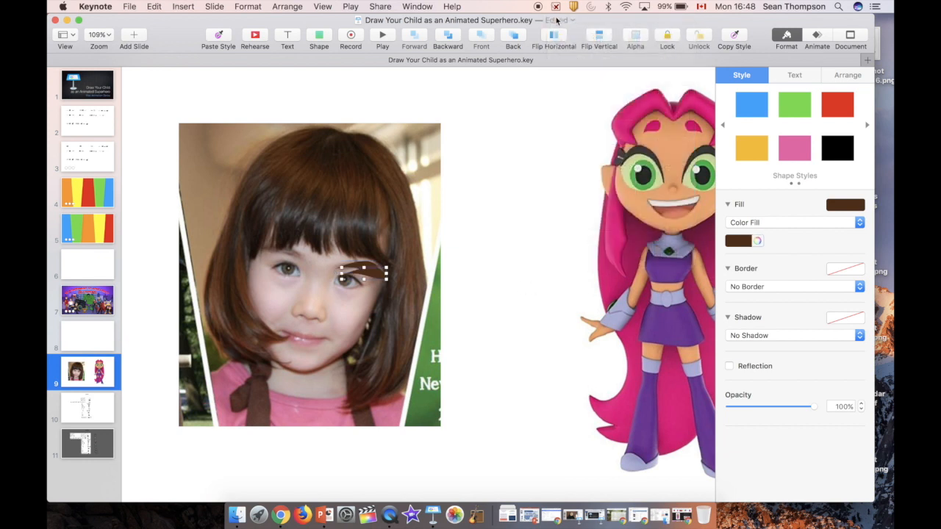
{"action": "left_click_drag", "start_coordinate": [354, 276], "coordinate": [272, 249]}
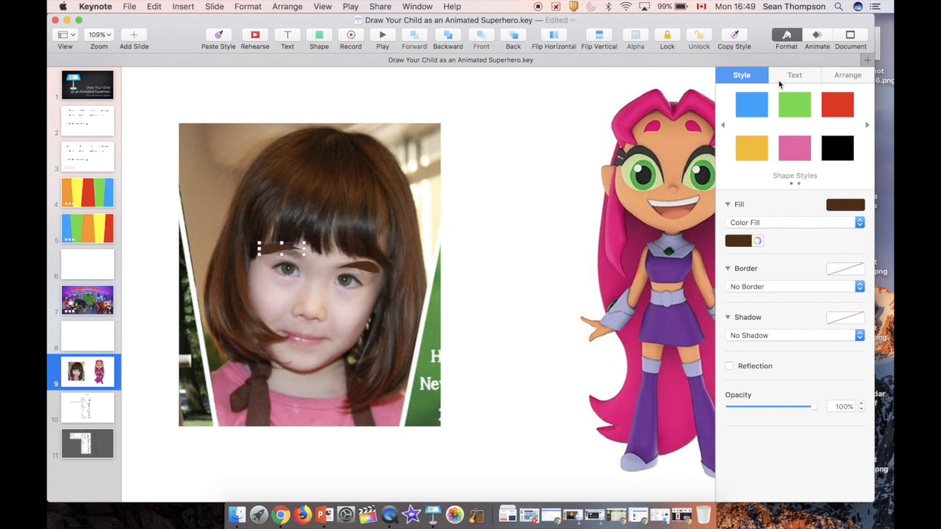
Rotate the copied eyebrow to 345° and nudge it to fit the brow in the photo.
{"action": "left_click", "coordinate": [844, 76]}
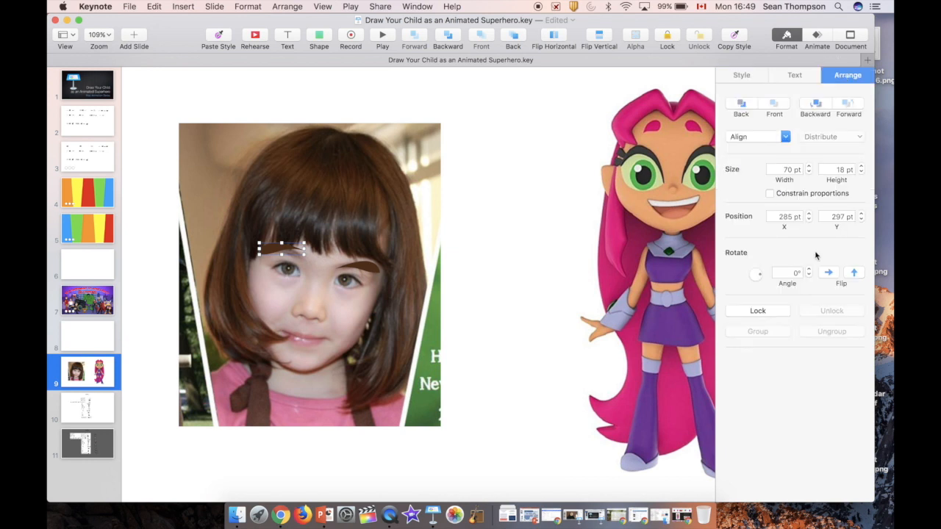
{"action": "left_click", "coordinate": [810, 276]}
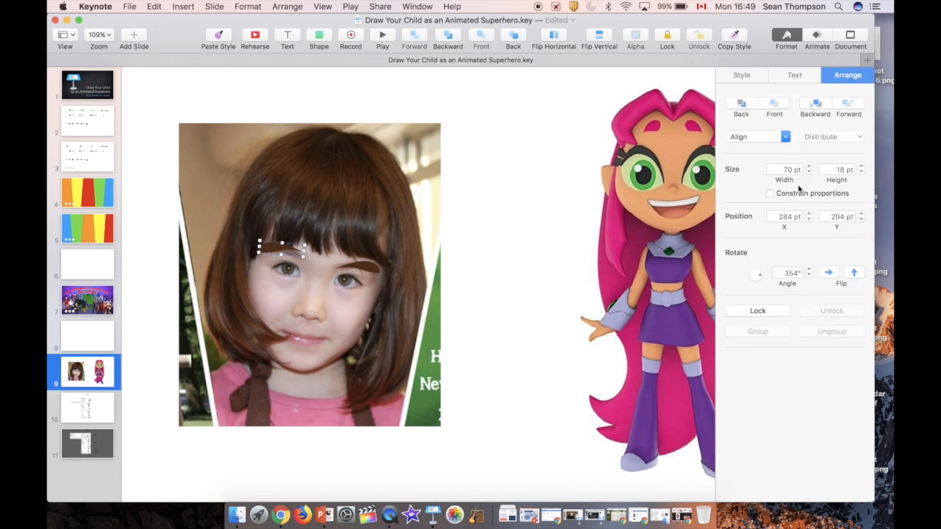
{"action": "left_click", "coordinate": [809, 276]}
{"action": "left_click", "coordinate": [810, 277]}
{"action": "left_click_drag", "start_coordinate": [279, 249], "coordinate": [279, 246]}
{"action": "left_click", "coordinate": [809, 269]}
{"action": "left_click", "coordinate": [809, 269]}
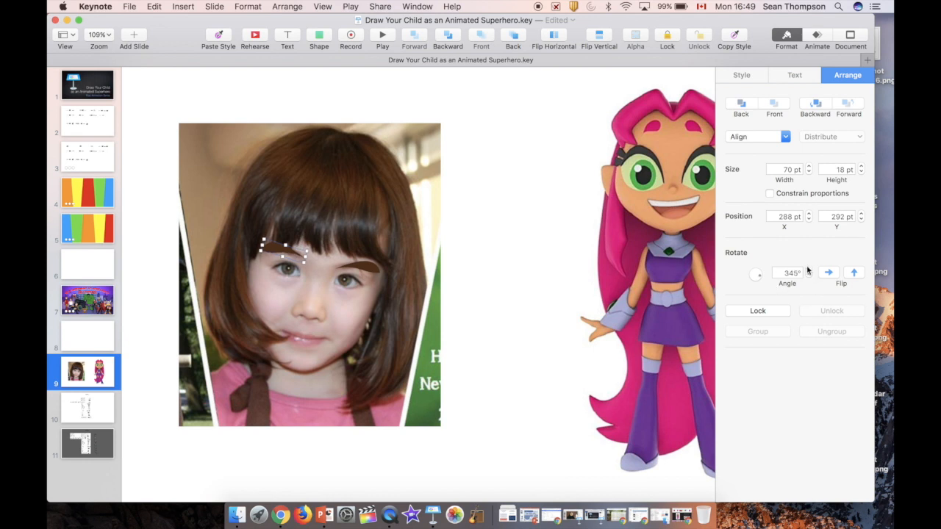
Outline the girl's eye beneath the copied eyebrow with the pen, placing six points around it and closing the shape.
{"action": "left_click", "coordinate": [499, 251]}
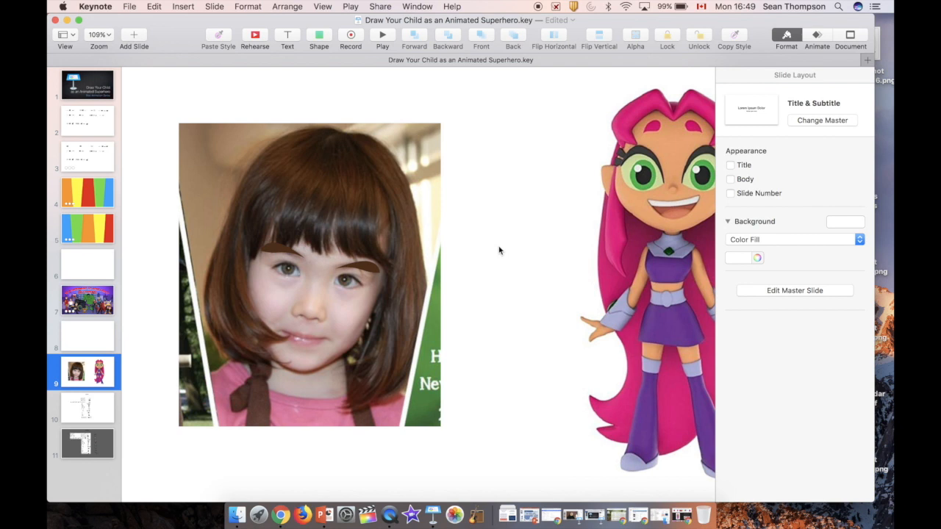
{"action": "scroll", "coordinate": [346, 269], "scroll_direction": "up", "scroll_amount": 5}
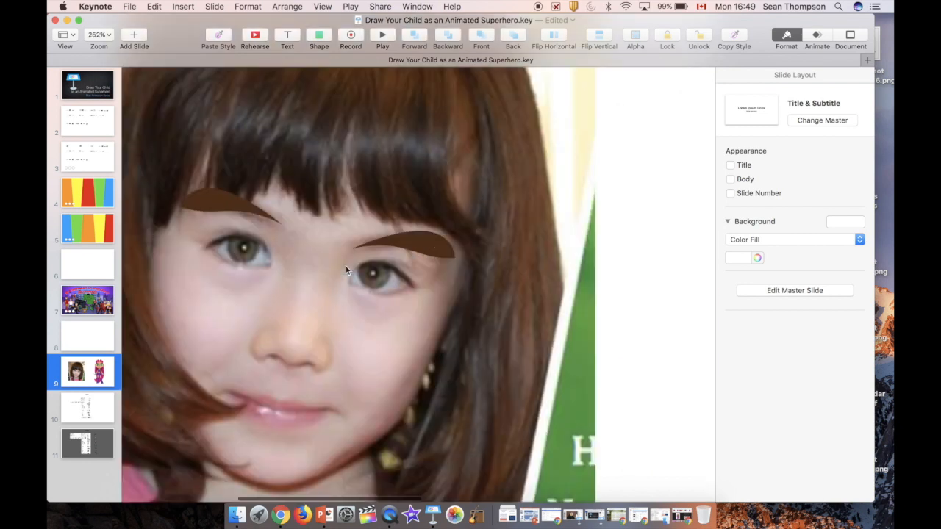
{"action": "left_click", "coordinate": [317, 36]}
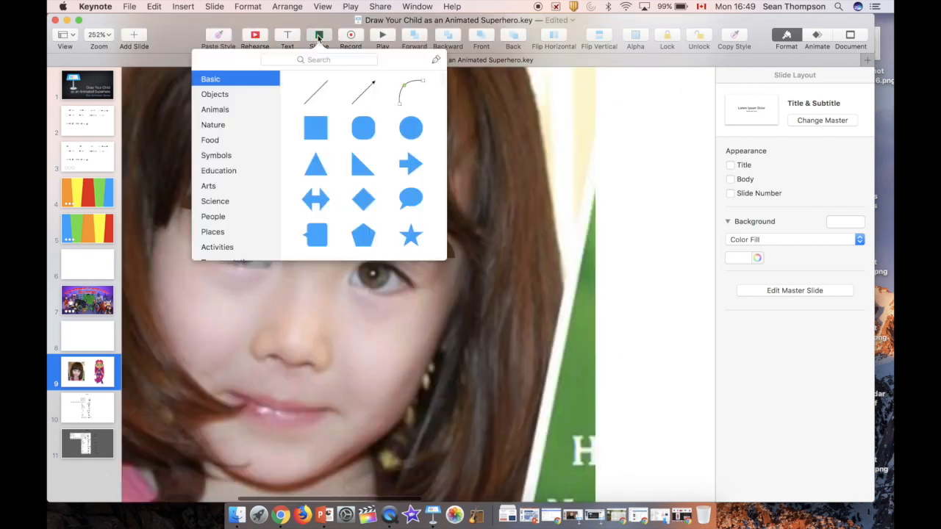
{"action": "left_click", "coordinate": [435, 64]}
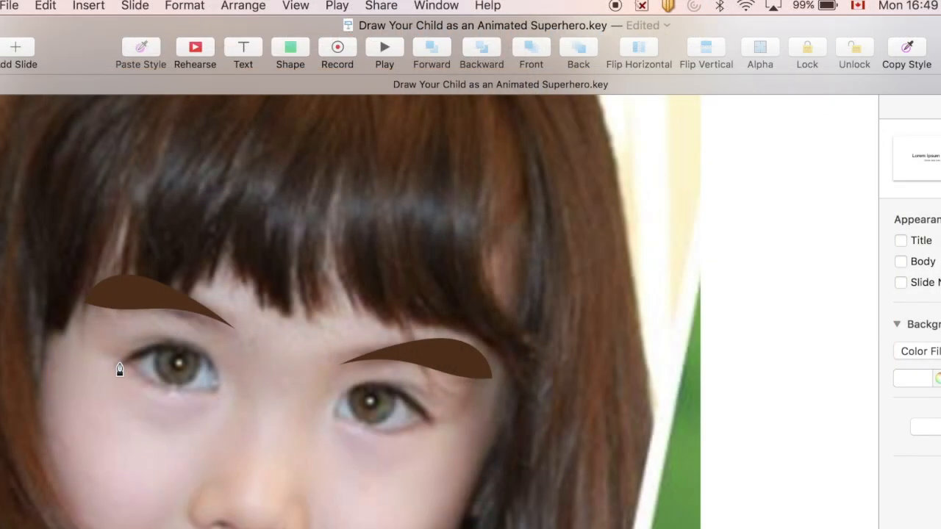
{"action": "left_click", "coordinate": [124, 360]}
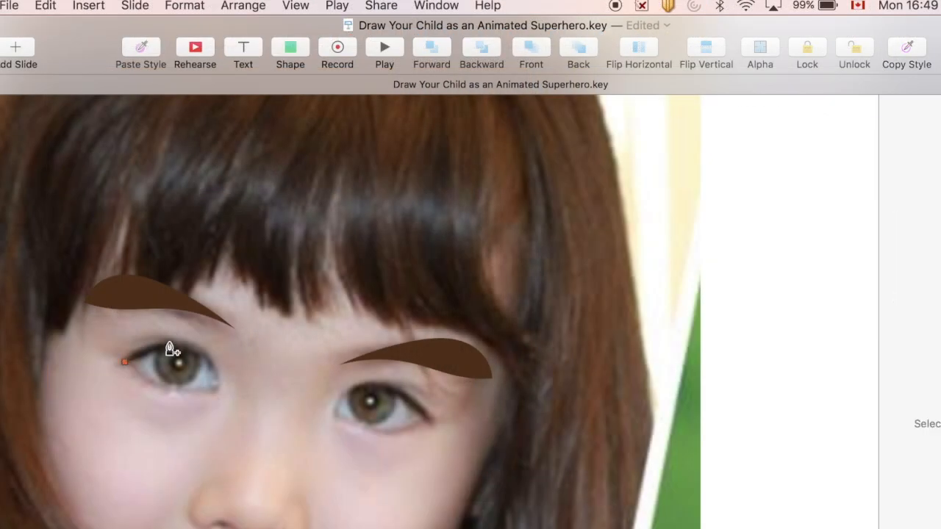
{"action": "left_click", "coordinate": [187, 342]}
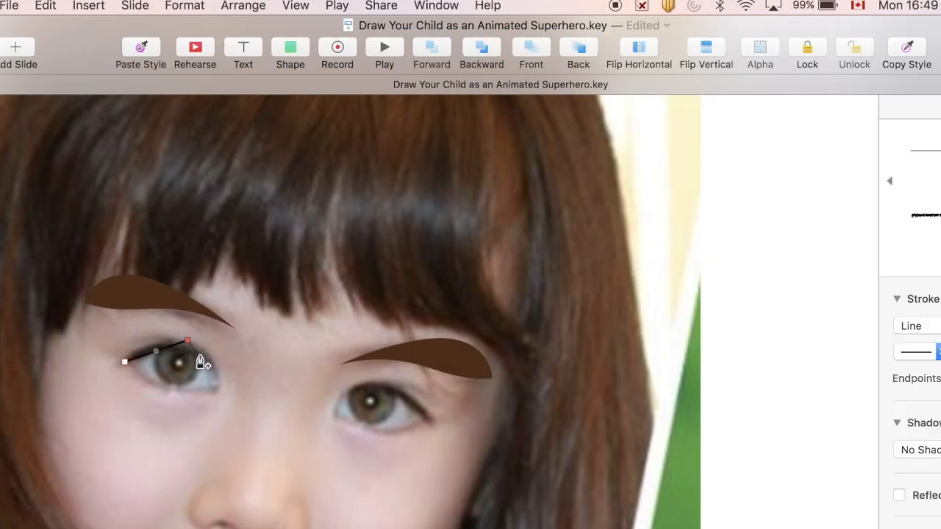
{"action": "left_click", "coordinate": [214, 367]}
{"action": "left_click", "coordinate": [223, 394]}
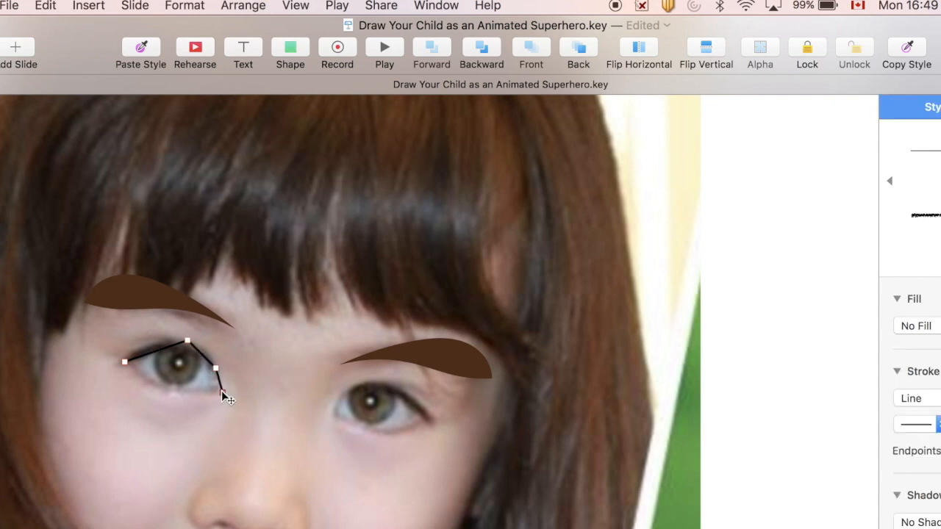
{"action": "left_click", "coordinate": [203, 392]}
{"action": "left_click", "coordinate": [169, 393]}
{"action": "left_click", "coordinate": [125, 361]}
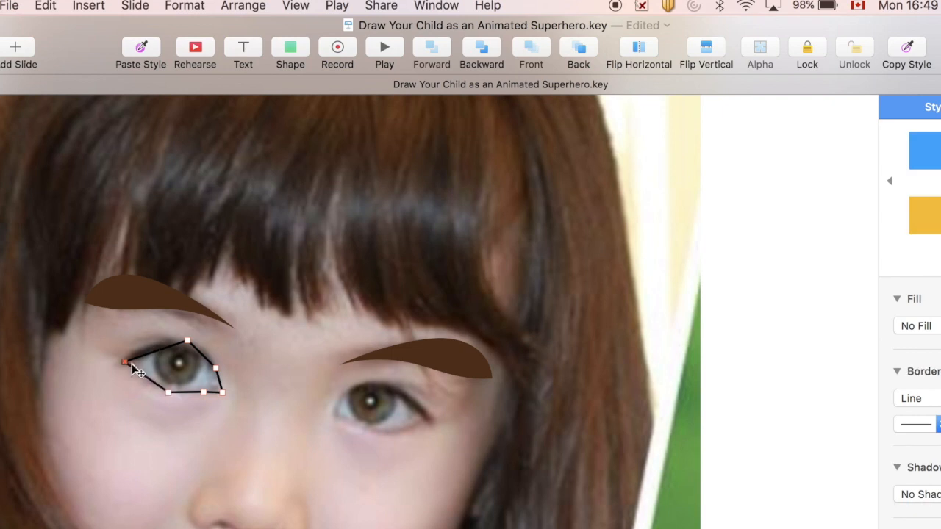
Curve the eye outline's upper and lower points and adjust them and the corner to fit the eye, about 42 by 22 pt.
{"action": "double_click", "coordinate": [188, 342]}
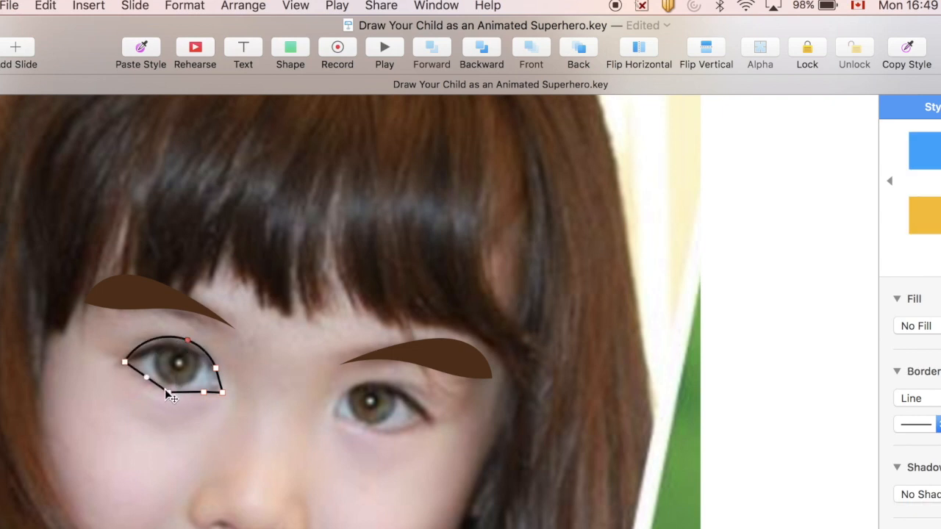
{"action": "double_click", "coordinate": [168, 394]}
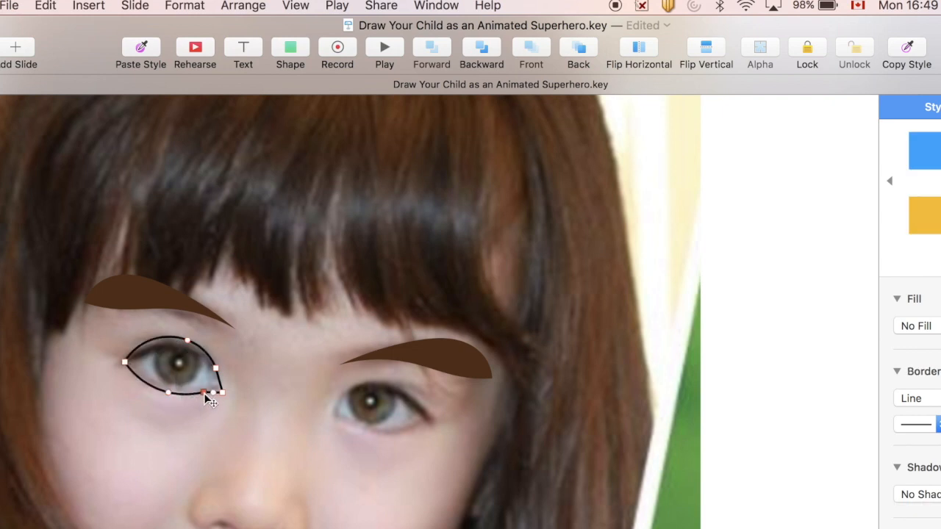
{"action": "double_click", "coordinate": [216, 367]}
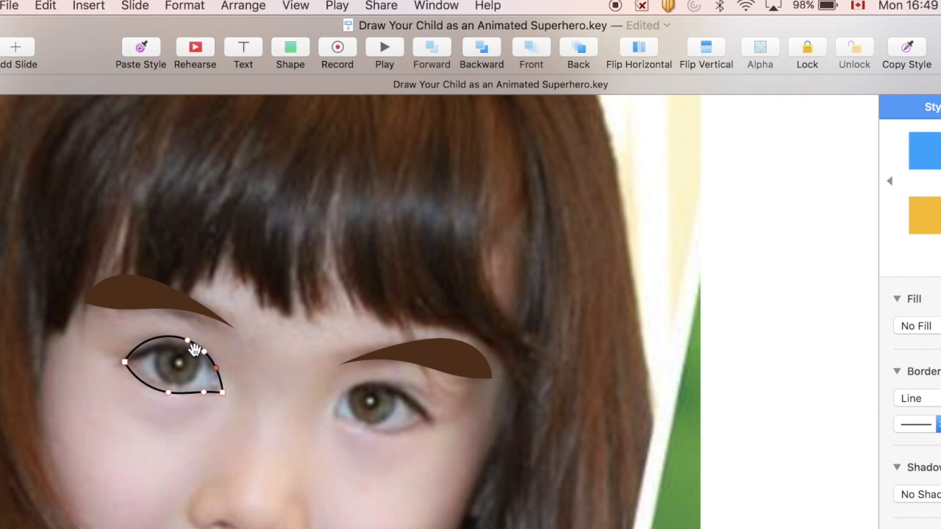
{"action": "left_click_drag", "start_coordinate": [187, 341], "coordinate": [184, 344]}
{"action": "left_click", "coordinate": [125, 362]}
{"action": "left_click_drag", "start_coordinate": [128, 361], "coordinate": [133, 360]}
{"action": "left_click", "coordinate": [169, 393]}
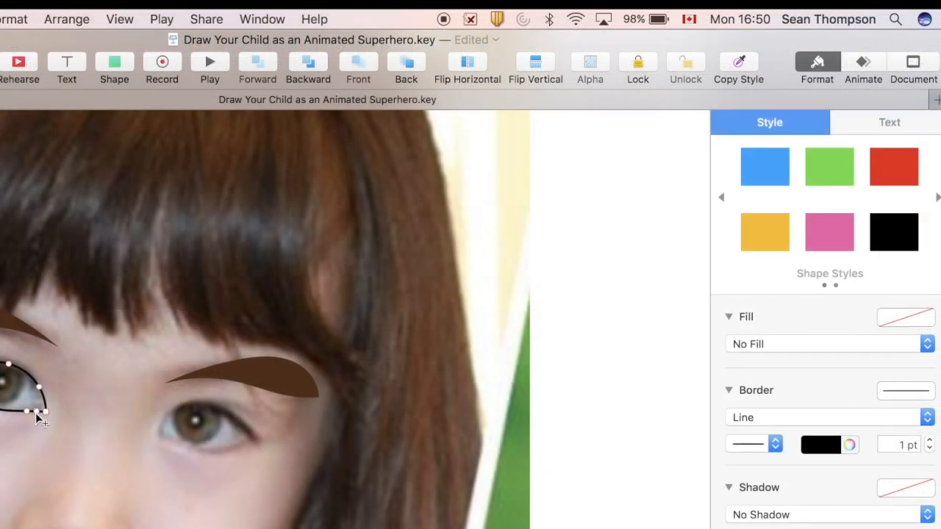
{"action": "left_click_drag", "start_coordinate": [36, 412], "coordinate": [36, 409]}
{"action": "left_click", "coordinate": [47, 411]}
{"action": "key", "text": "Return"}
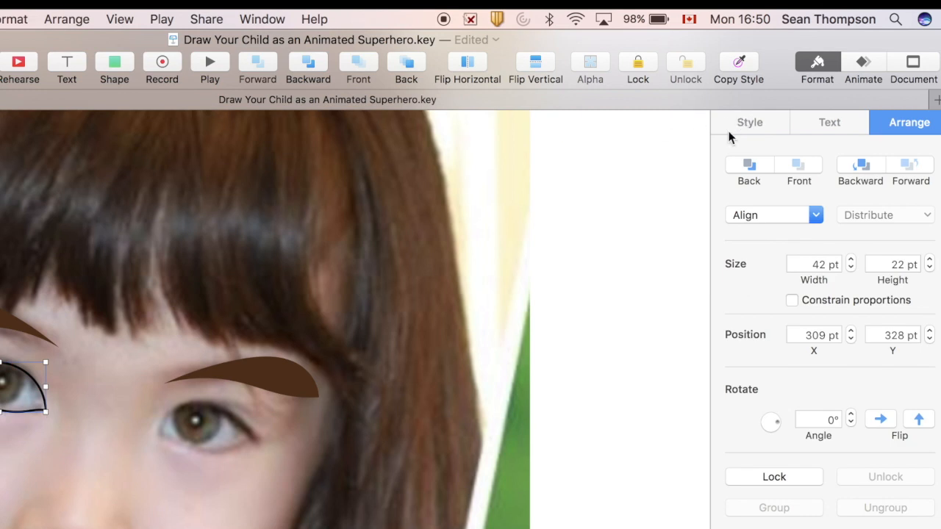
Compare with the cartoon character's eyes, then set the eye shape to No Border and a white Color Fill.
{"action": "scroll", "coordinate": [391, 393], "scroll_direction": "up", "scroll_amount": 10}
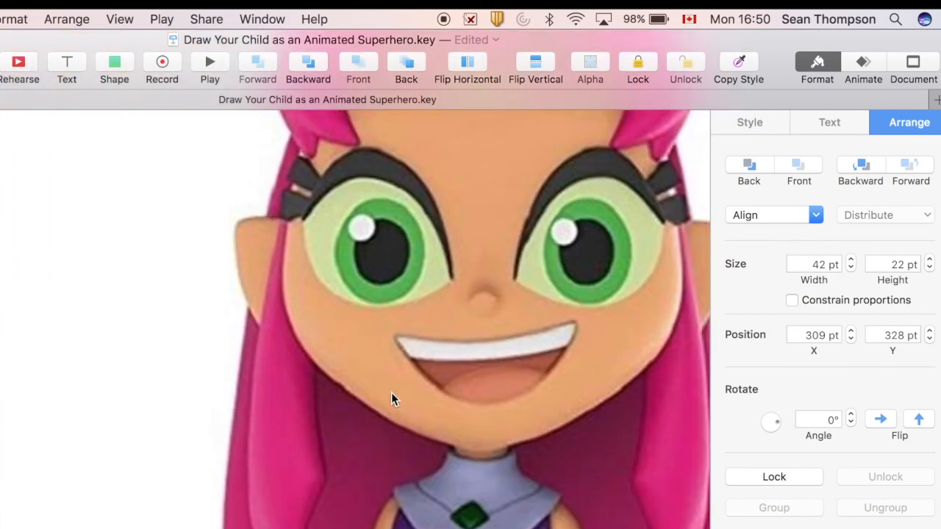
{"action": "scroll", "coordinate": [391, 392], "scroll_direction": "down", "scroll_amount": 10}
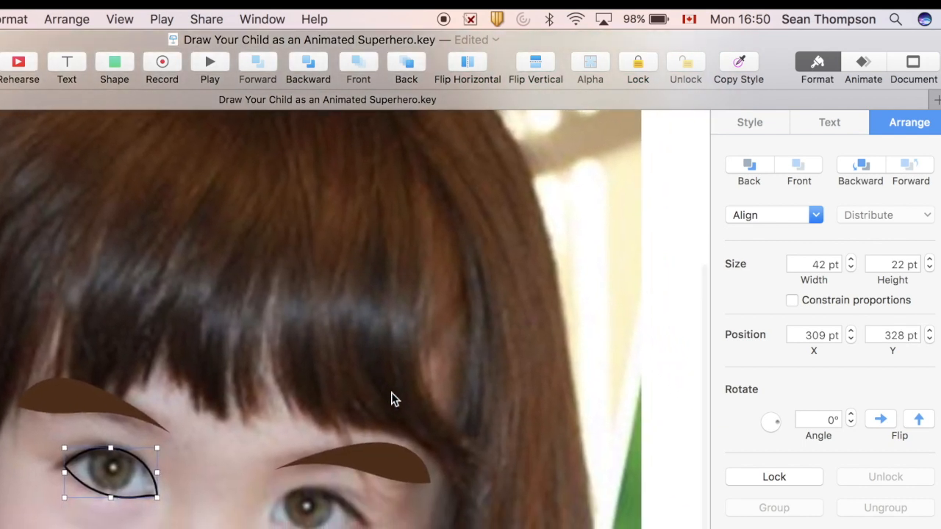
{"action": "left_click", "coordinate": [754, 123]}
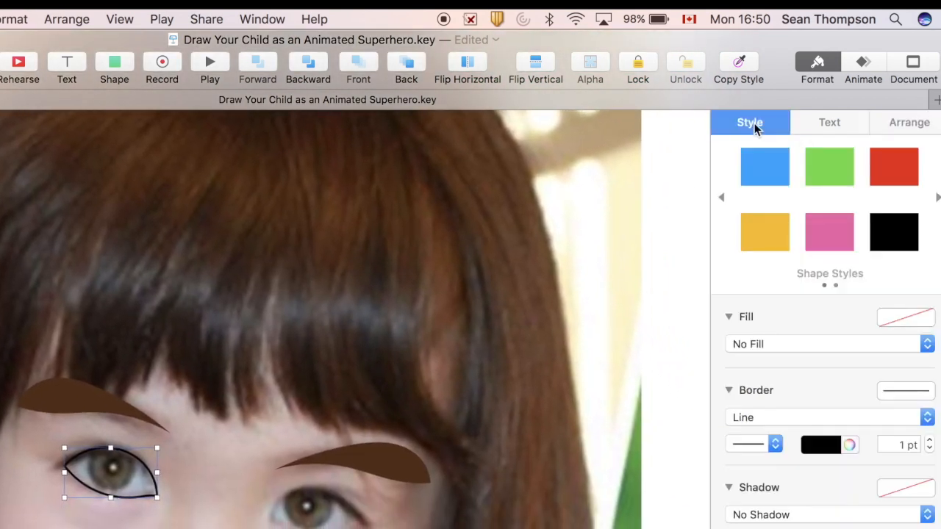
{"action": "left_click", "coordinate": [772, 416]}
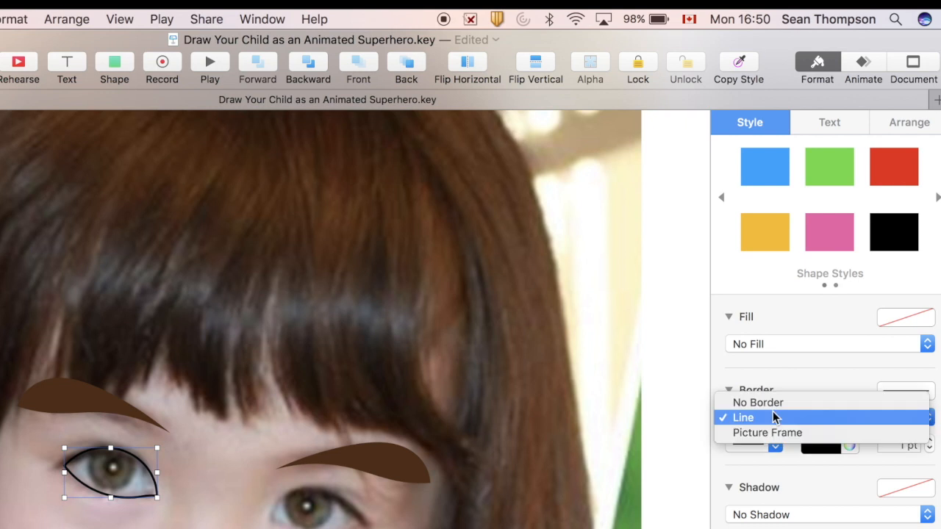
{"action": "left_click", "coordinate": [772, 405]}
{"action": "left_click", "coordinate": [768, 343]}
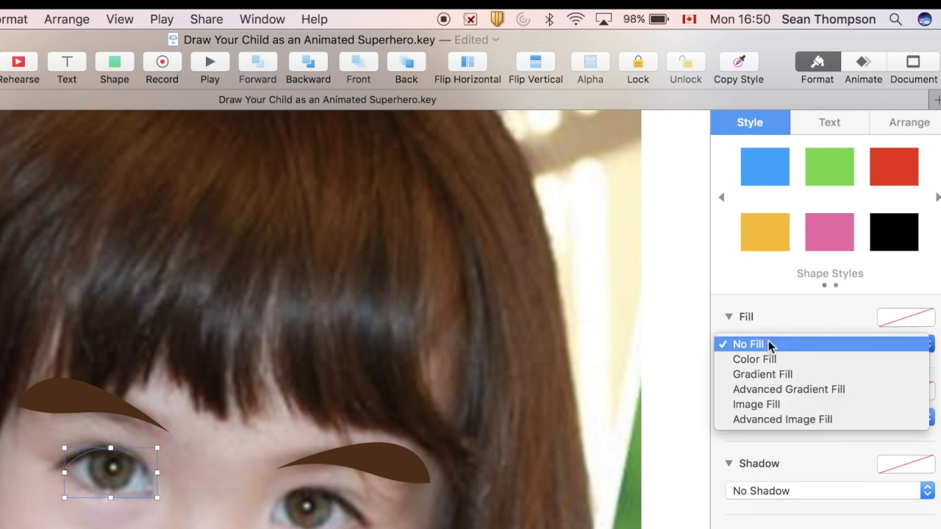
{"action": "left_click", "coordinate": [763, 360]}
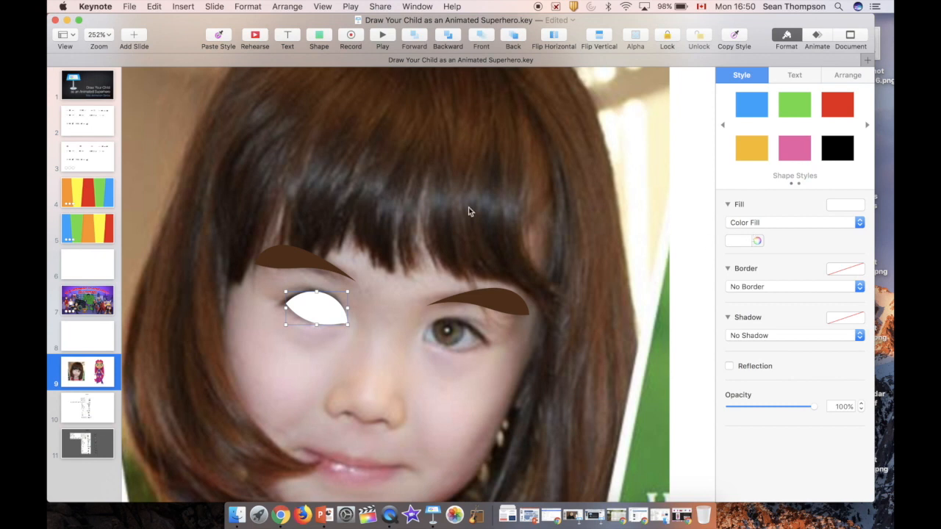
Bring the photo in front of the drawn shapes and trace a thin closed outline with the pen along the same eye's upper lash line.
{"action": "left_click", "coordinate": [470, 201]}
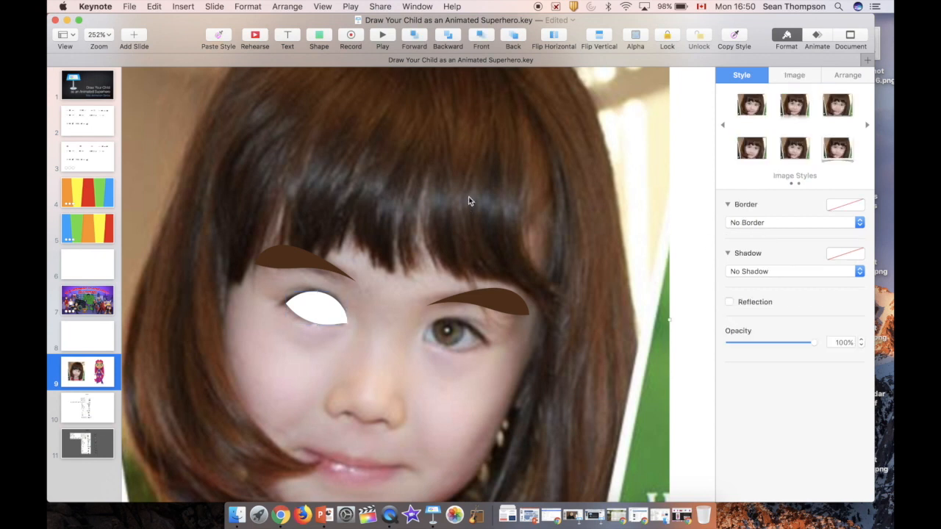
{"action": "left_click", "coordinate": [481, 38]}
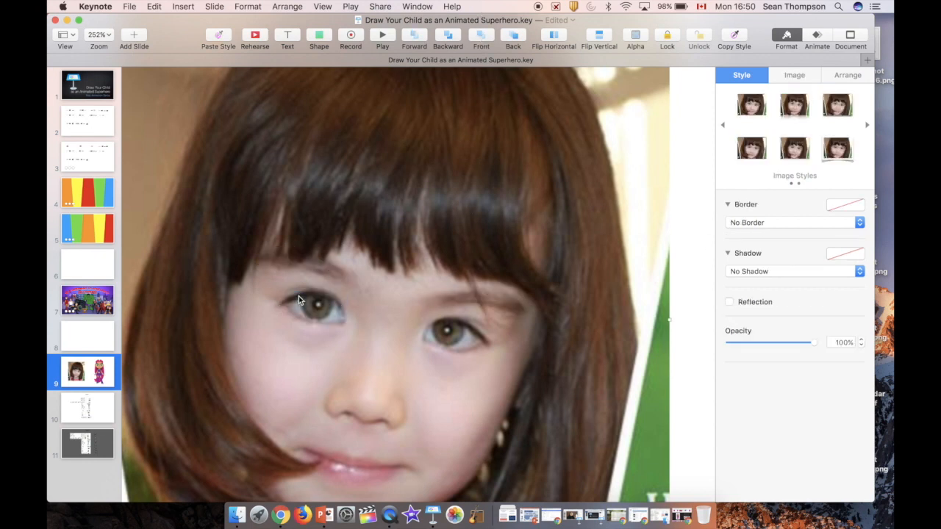
{"action": "left_click", "coordinate": [318, 39]}
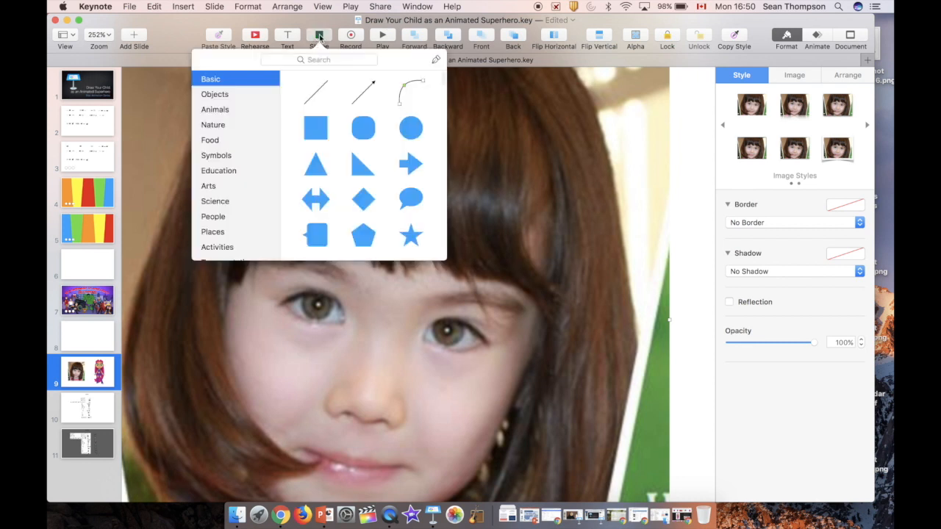
{"action": "left_click", "coordinate": [435, 59]}
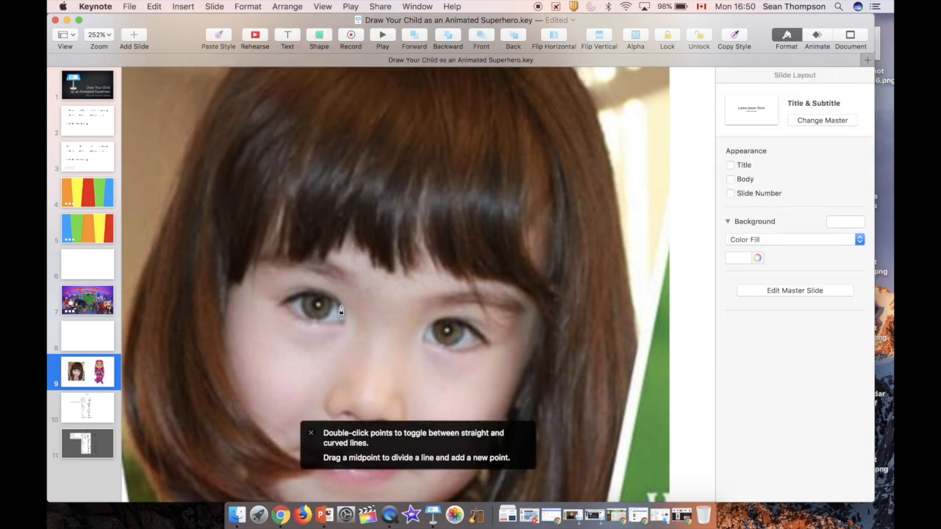
{"action": "left_click", "coordinate": [341, 306]}
{"action": "left_click", "coordinate": [318, 293]}
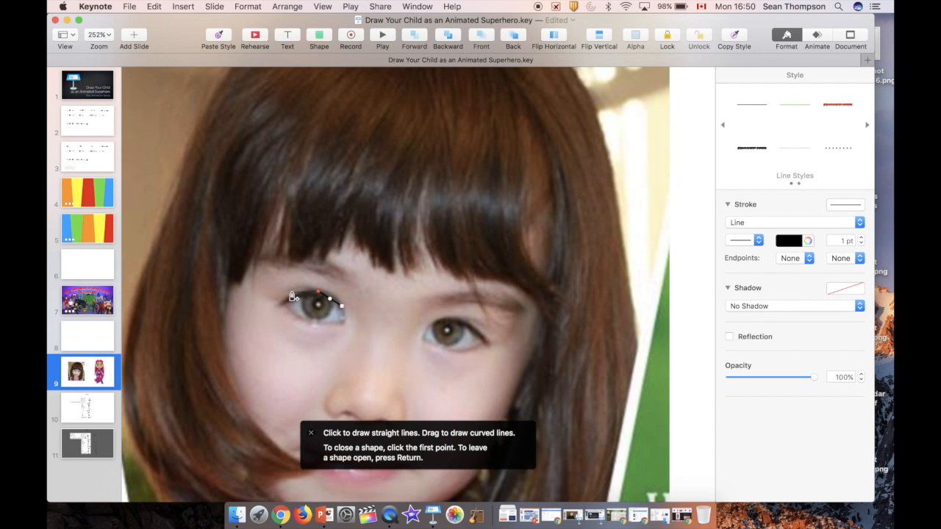
{"action": "left_click", "coordinate": [304, 293]}
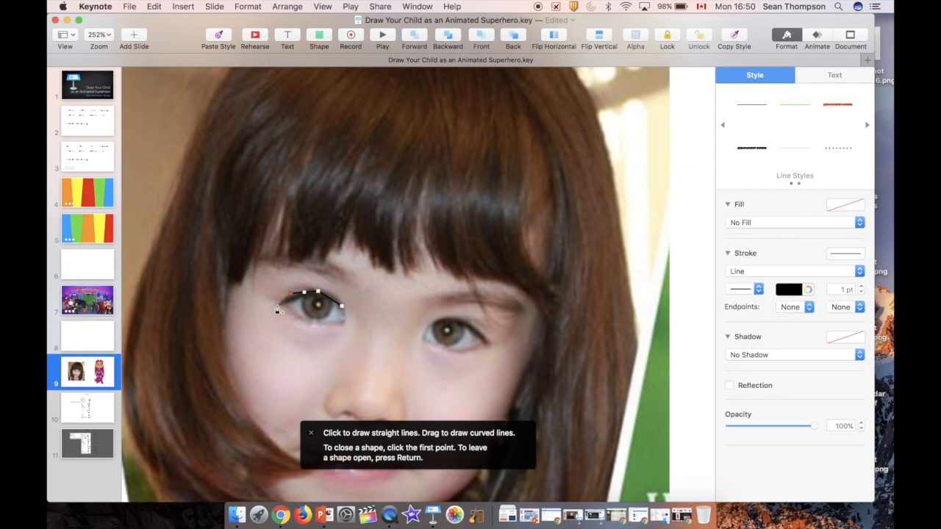
{"action": "left_click", "coordinate": [277, 306]}
{"action": "left_click", "coordinate": [330, 303]}
{"action": "left_click", "coordinate": [342, 306]}
Curve and adjust the lash outline's points into a crescent, then apply the solid black shape style.
{"action": "double_click", "coordinate": [320, 300]}
{"action": "double_click", "coordinate": [294, 303]}
{"action": "double_click", "coordinate": [291, 294]}
{"action": "double_click", "coordinate": [318, 292]}
{"action": "left_click_drag", "start_coordinate": [291, 294], "coordinate": [338, 303]}
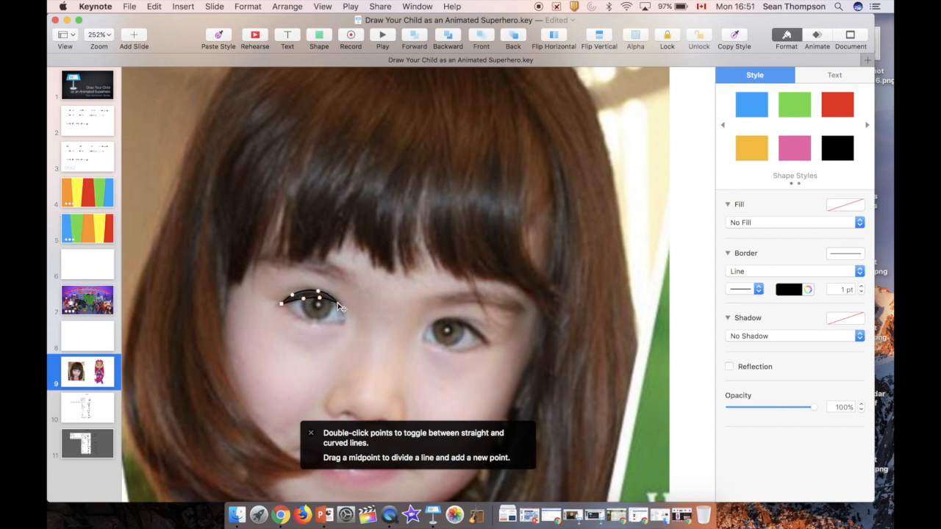
{"action": "key", "text": "Return"}
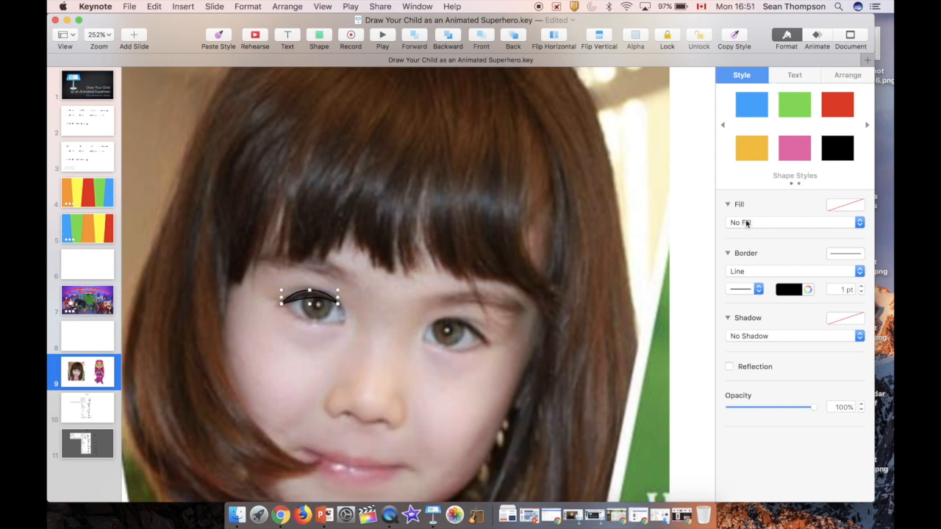
{"action": "left_click", "coordinate": [837, 156]}
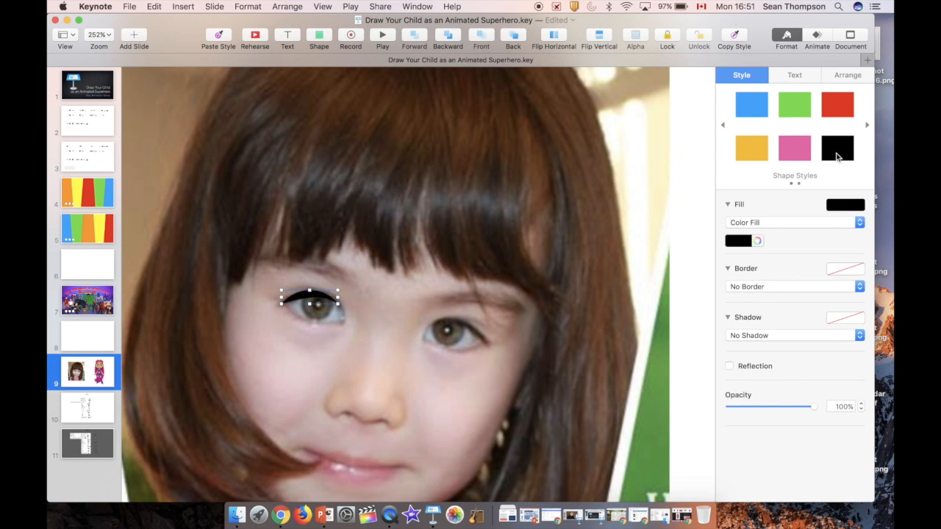
Send the photo to the back and nudge the black lash shape to line up with the white eye's upper edge.
{"action": "left_click", "coordinate": [583, 186]}
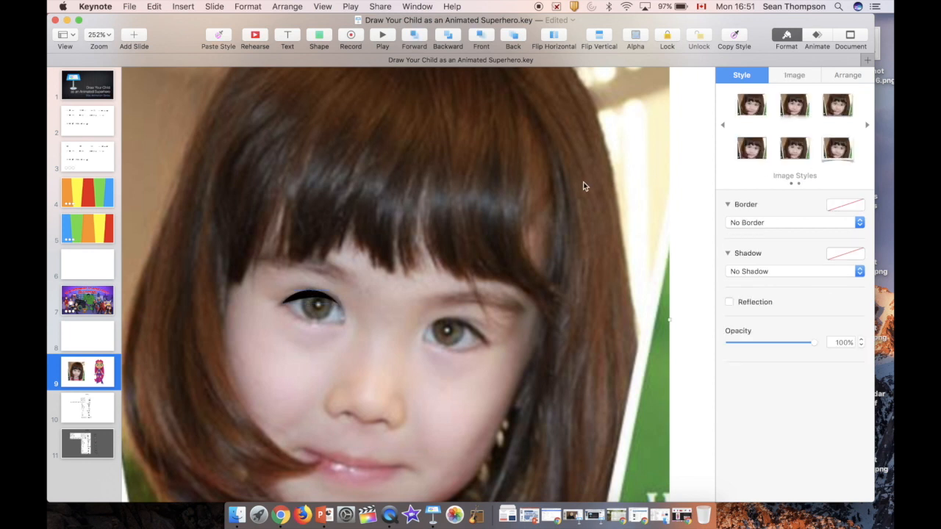
{"action": "left_click", "coordinate": [511, 41]}
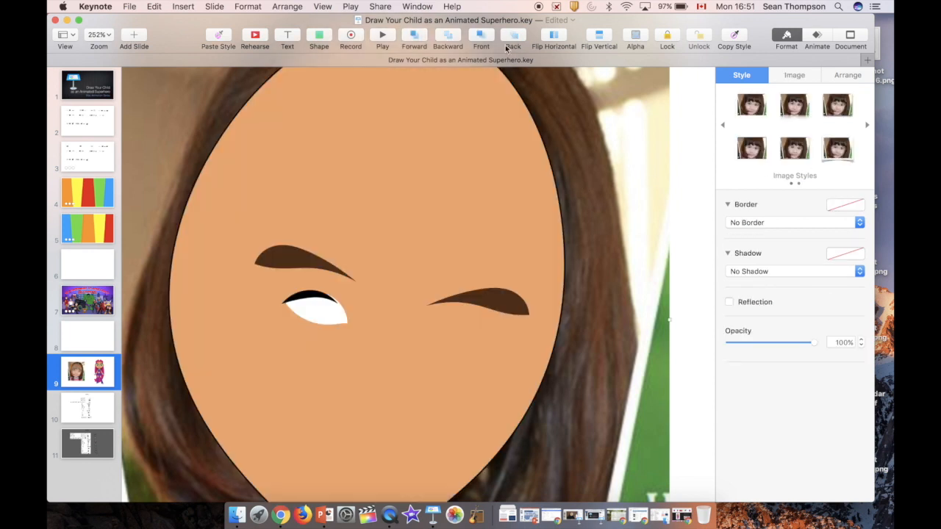
{"action": "left_click", "coordinate": [320, 296]}
{"action": "left_click_drag", "start_coordinate": [320, 296], "coordinate": [321, 296]}
{"action": "key", "text": "Left"}
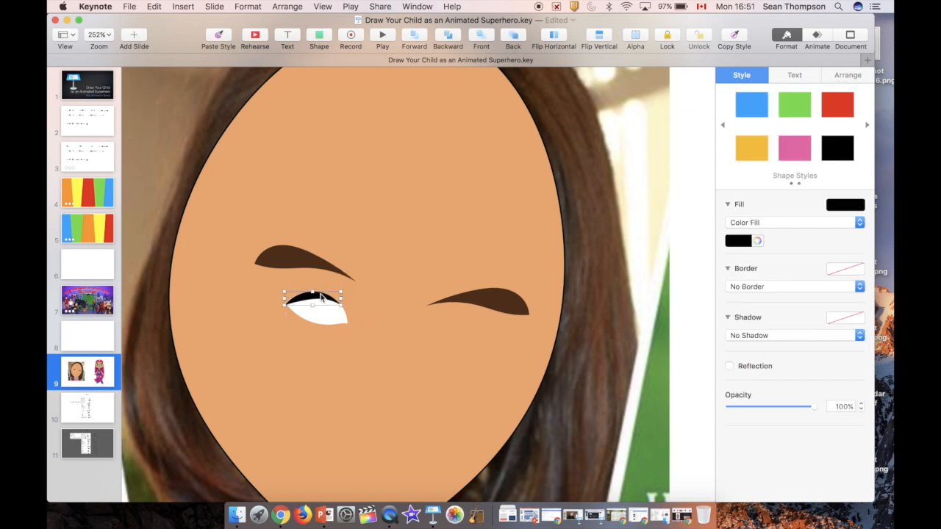
Try resizing the black lash shape with different proportion constraints, undoing the enlargement and widening it to about 44 pt.
{"action": "left_click", "coordinate": [852, 80]}
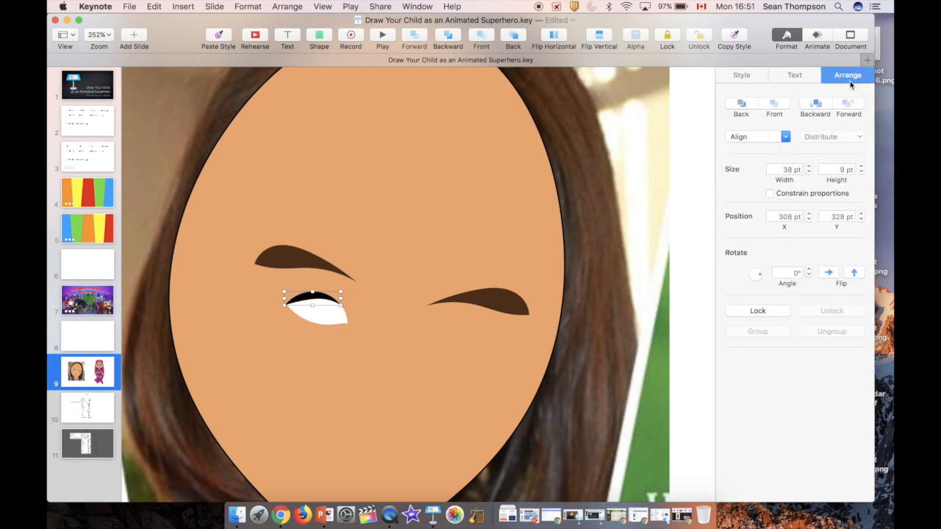
{"action": "left_click", "coordinate": [770, 193]}
{"action": "left_click_drag", "start_coordinate": [313, 307], "coordinate": [316, 341]}
{"action": "key", "text": "super+z"}
{"action": "left_click", "coordinate": [769, 193]}
{"action": "mouse_move", "coordinate": [340, 299]}
{"action": "left_mouse_down"}
{"action": "mouse_move", "coordinate": [350, 298]}
{"action": "mouse_move", "coordinate": [340, 298]}
{"action": "left_mouse_up"}
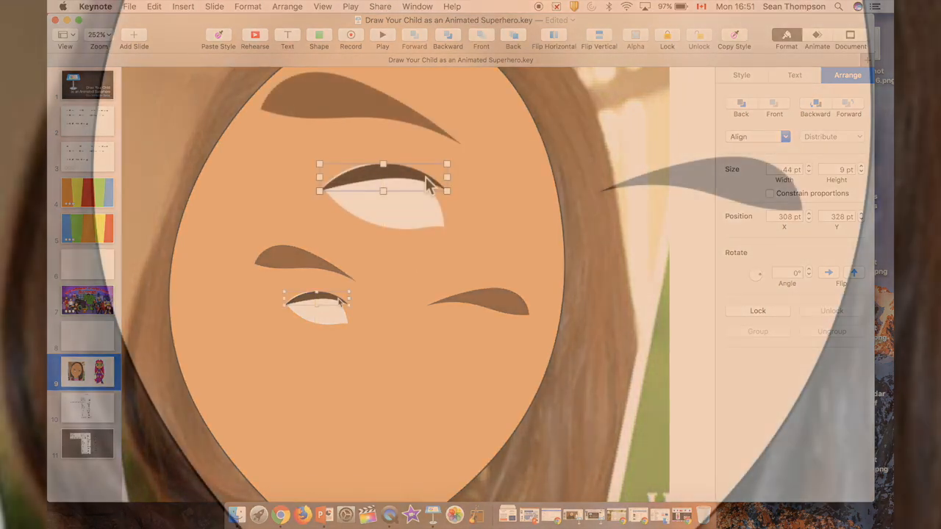
Edit the black lash shape's points, pulling in its inner end and lifting its lower edge into a thinner crescent about 38 pt wide.
{"action": "double_click", "coordinate": [405, 186]}
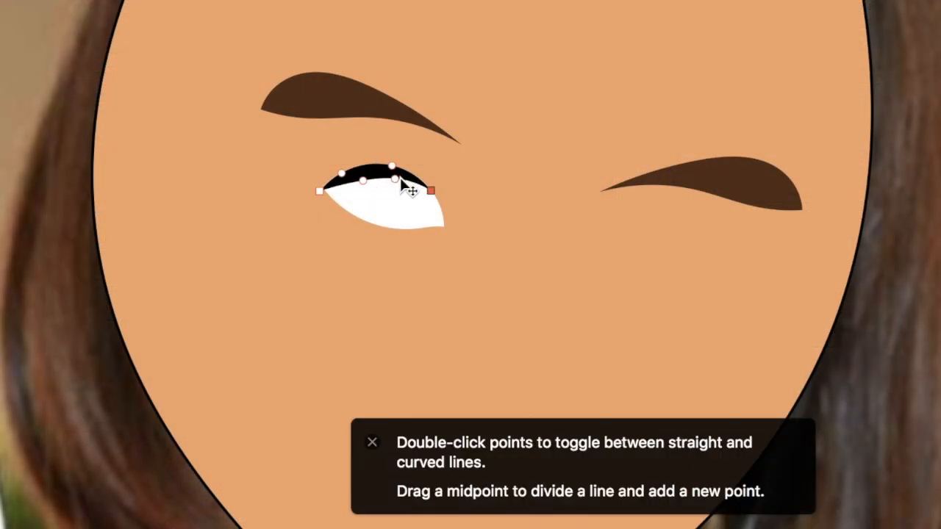
{"action": "mouse_move", "coordinate": [361, 179]}
{"action": "left_mouse_down"}
{"action": "mouse_move", "coordinate": [396, 175]}
{"action": "mouse_move", "coordinate": [360, 174]}
{"action": "left_mouse_up"}
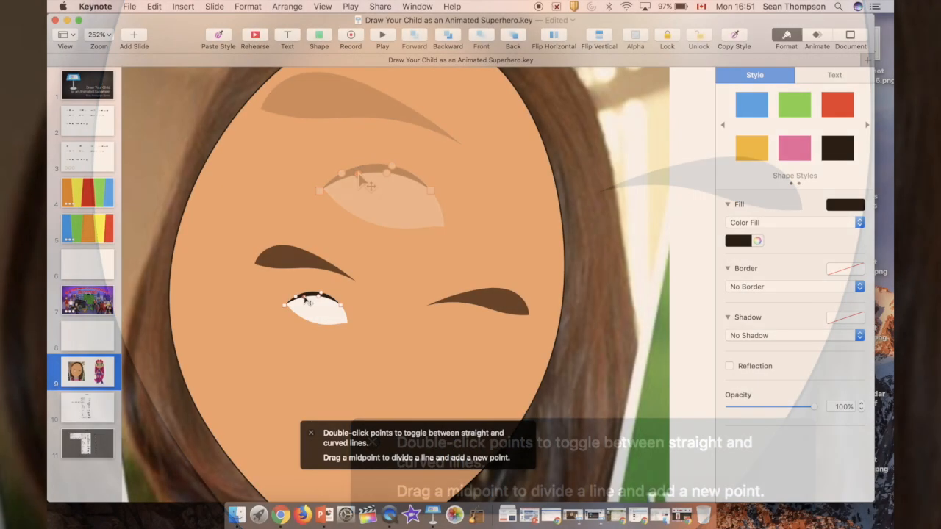
{"action": "key", "text": "Escape"}
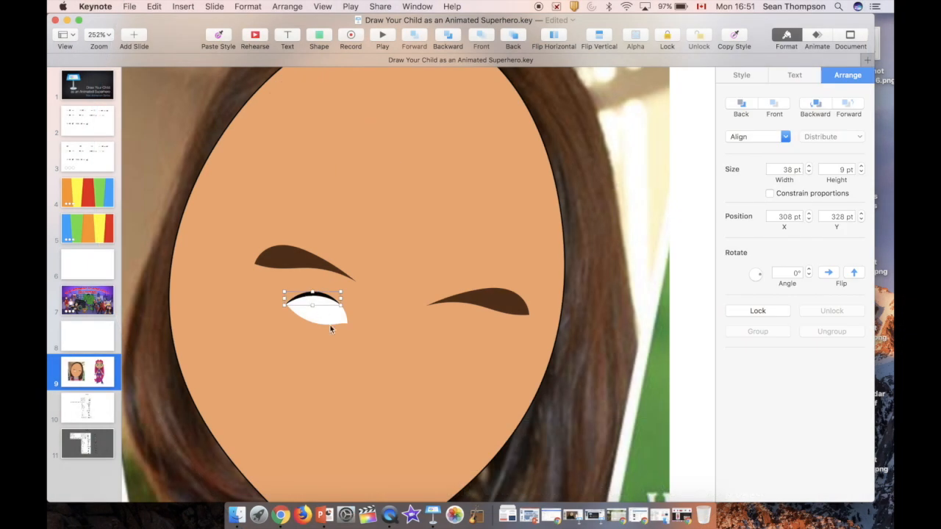
Bring the photo to the front and cover the same eye's iris with a proportion-constrained circle about 21 pt wide.
{"action": "left_click", "coordinate": [598, 138]}
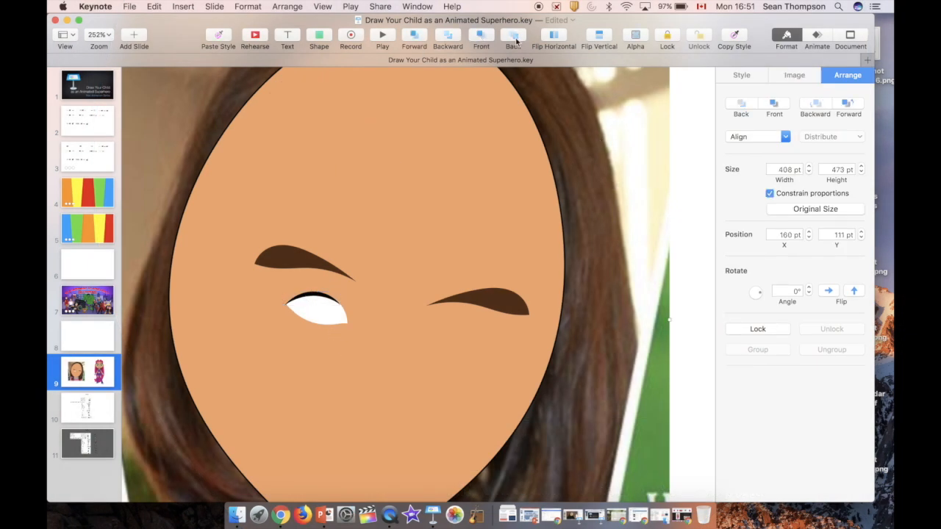
{"action": "left_click", "coordinate": [488, 38]}
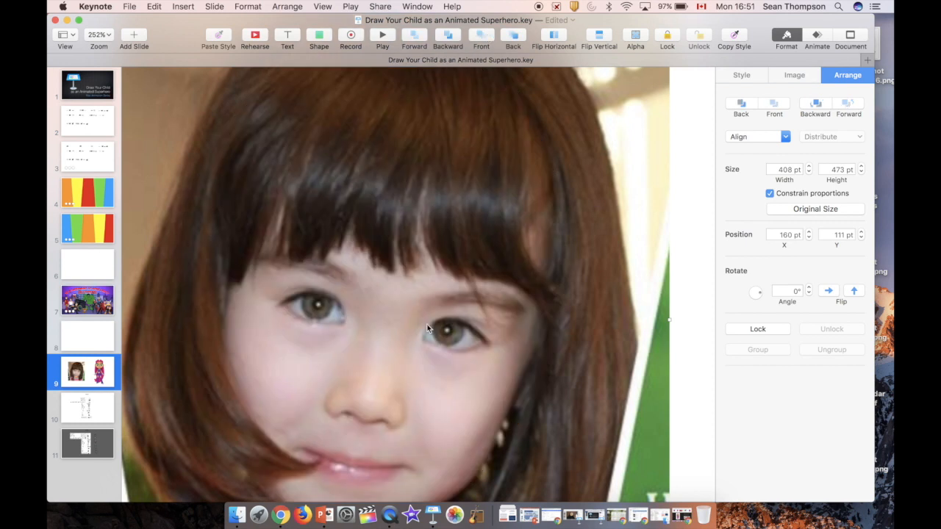
{"action": "scroll", "coordinate": [427, 328], "scroll_direction": "down", "scroll_amount": 3}
{"action": "scroll", "coordinate": [427, 329], "scroll_direction": "right", "scroll_amount": 2}
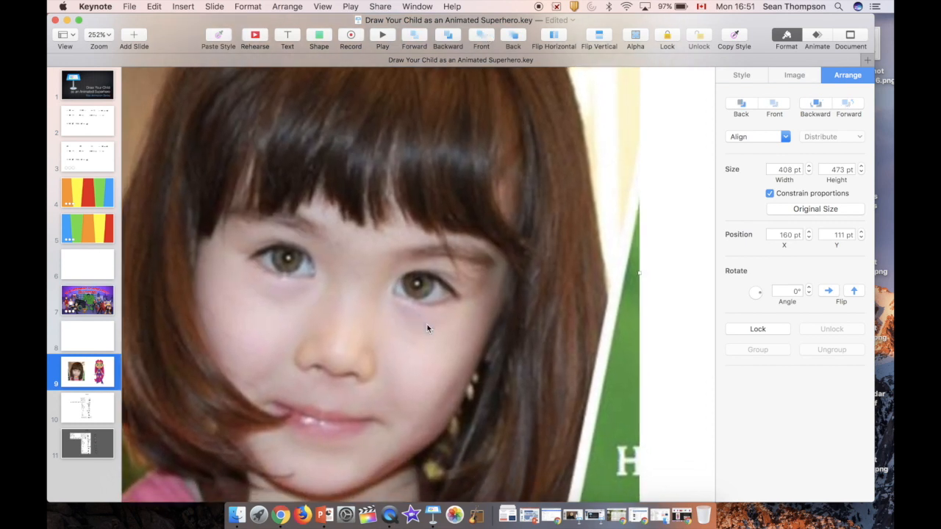
{"action": "left_click", "coordinate": [319, 39]}
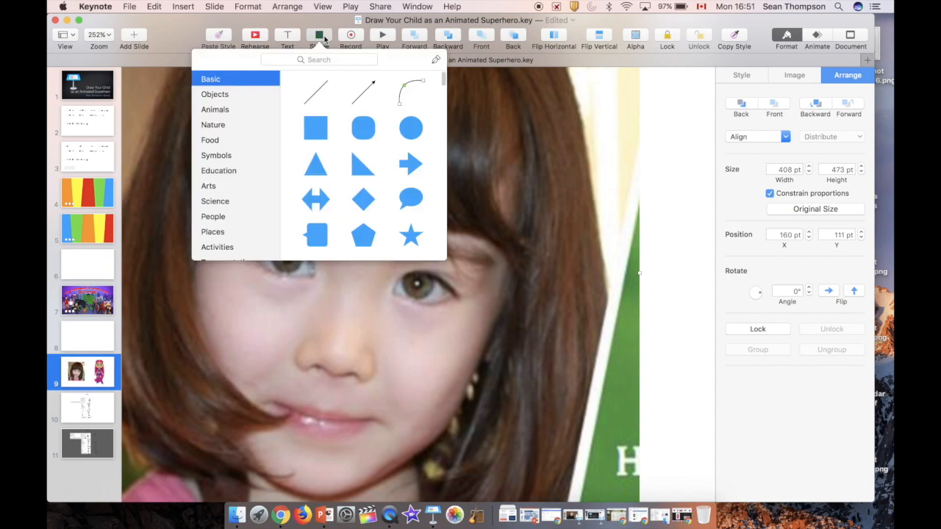
{"action": "left_click", "coordinate": [411, 128]}
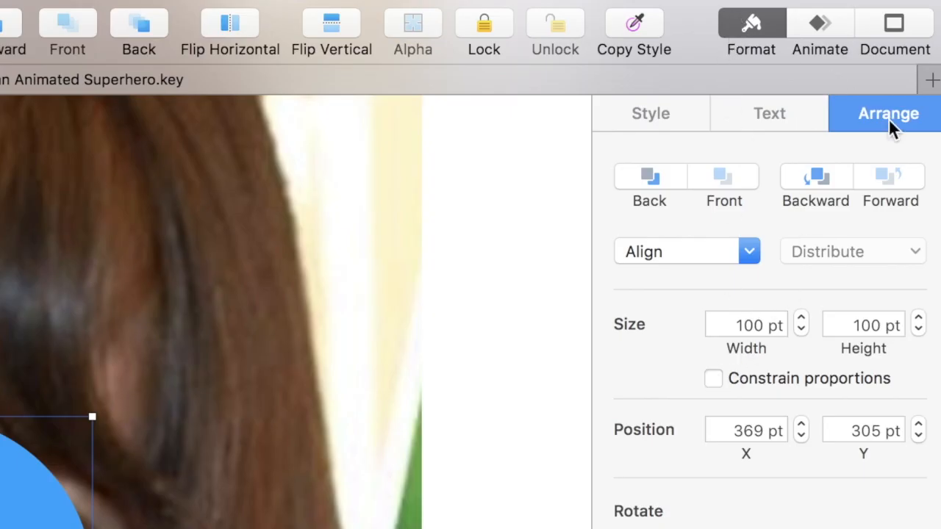
{"action": "left_click", "coordinate": [713, 377]}
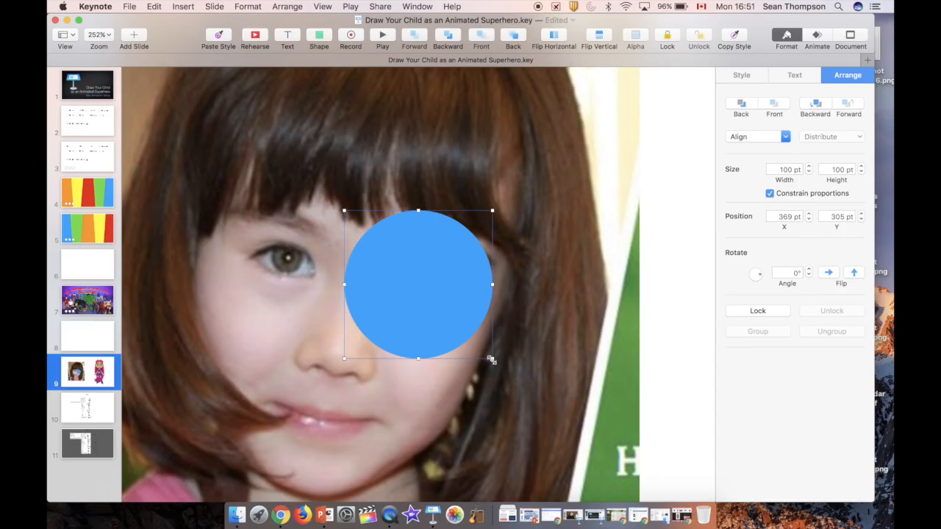
{"action": "left_click_drag", "start_coordinate": [496, 364], "coordinate": [286, 266]}
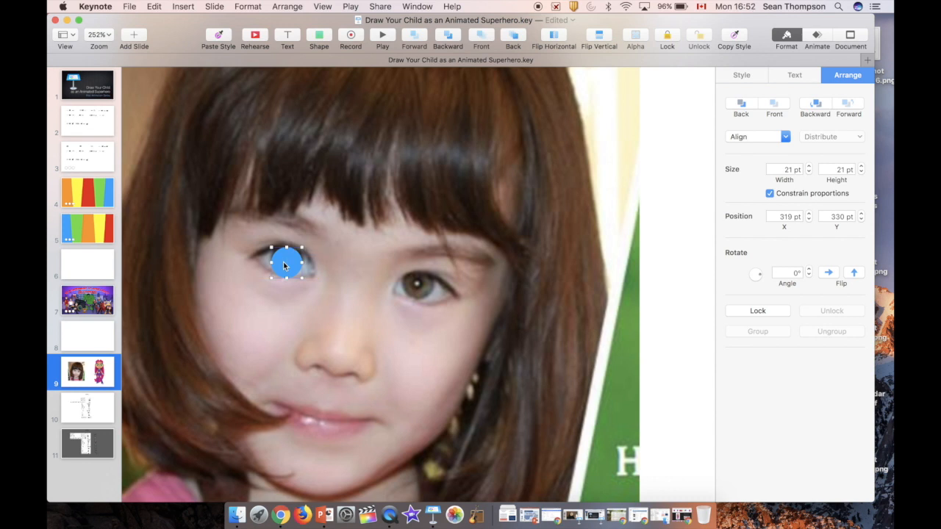
Fill the iris circle with the green sampled from the cartoon character's iris.
{"action": "scroll", "coordinate": [442, 303], "scroll_direction": "right", "scroll_amount": 10}
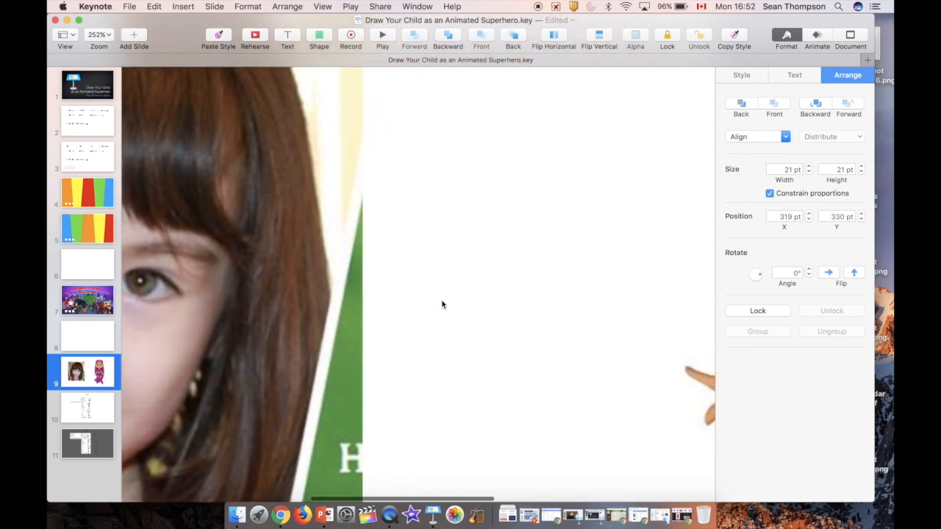
{"action": "scroll", "coordinate": [442, 304], "scroll_direction": "up", "scroll_amount": 5}
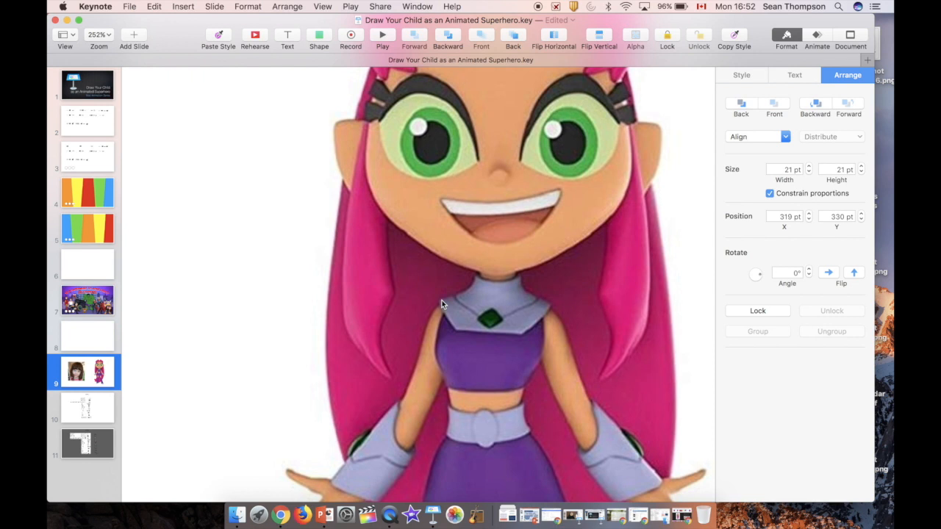
{"action": "scroll", "coordinate": [442, 304], "scroll_direction": "left", "scroll_amount": 10}
{"action": "scroll", "coordinate": [442, 304], "scroll_direction": "left", "scroll_amount": 5}
{"action": "scroll", "coordinate": [442, 304], "scroll_direction": "down", "scroll_amount": 3}
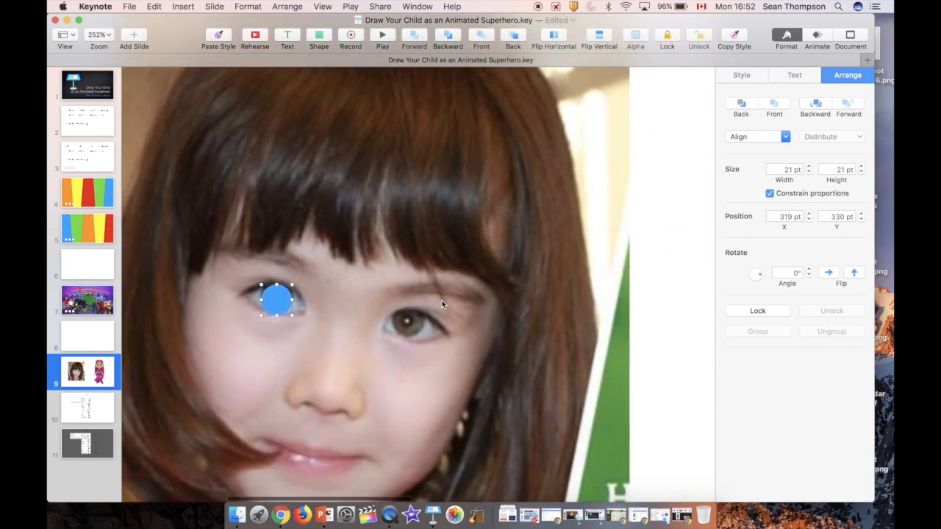
{"action": "left_click", "coordinate": [739, 75]}
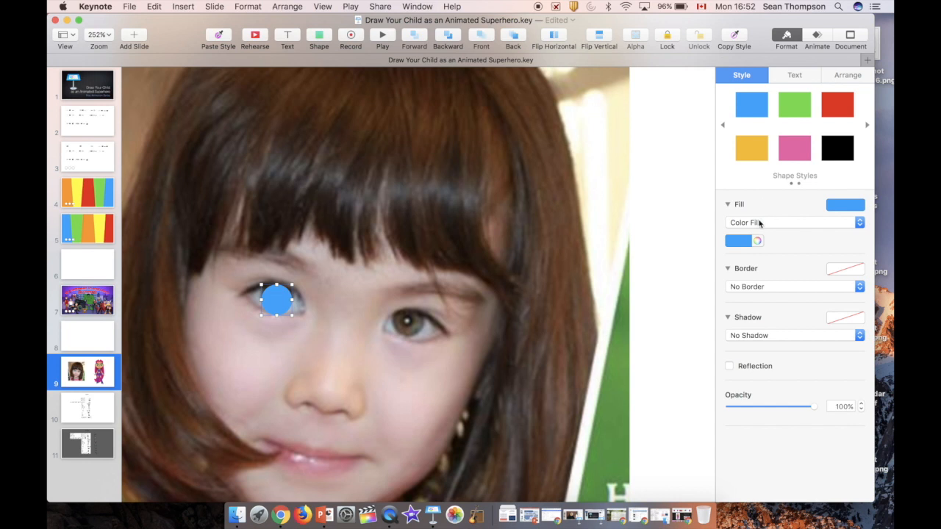
{"action": "left_click", "coordinate": [760, 222]}
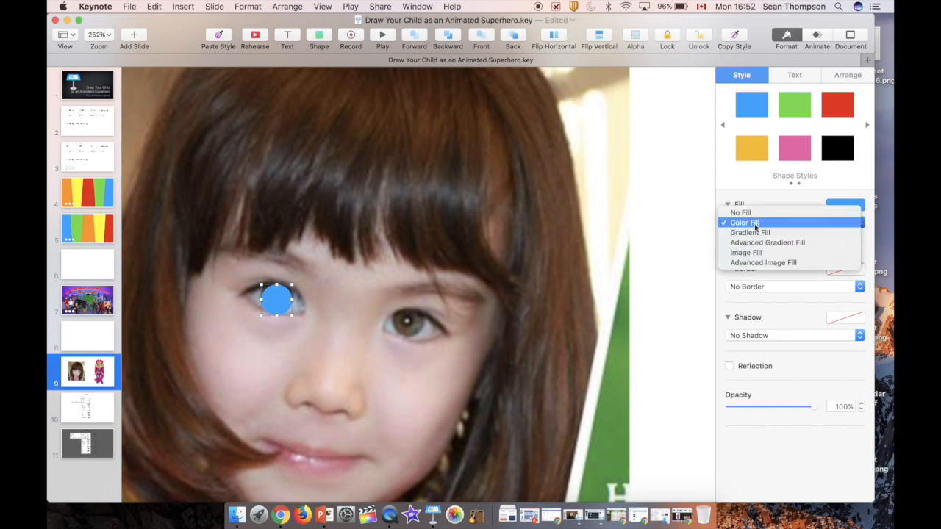
{"action": "left_click", "coordinate": [753, 222]}
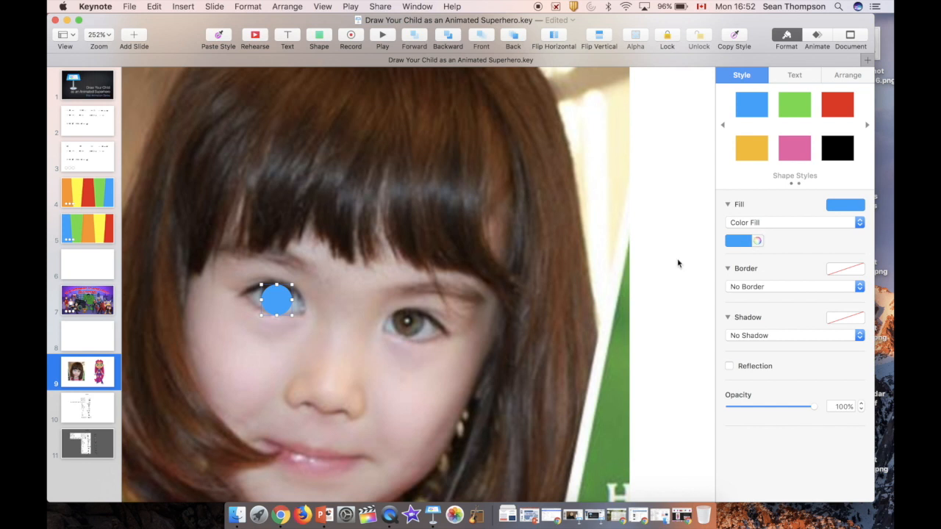
{"action": "left_click", "coordinate": [759, 241]}
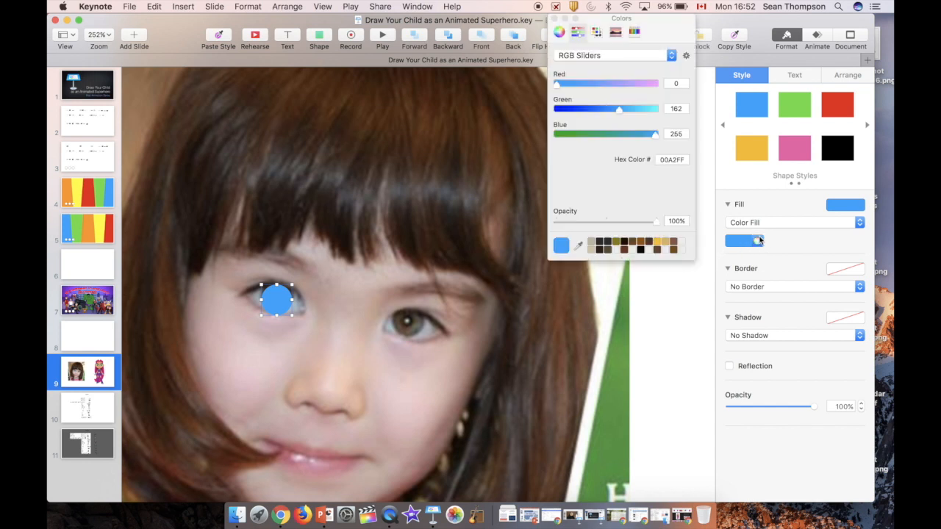
{"action": "left_click", "coordinate": [579, 246]}
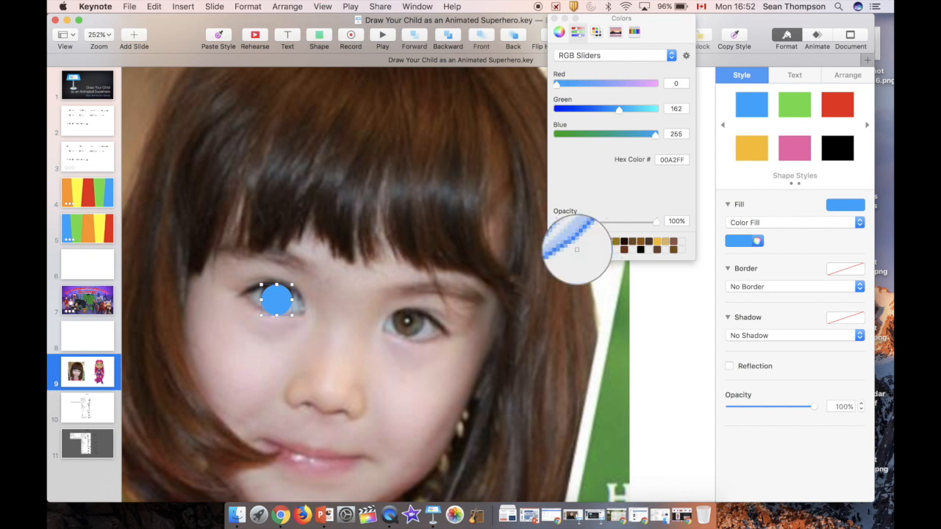
{"action": "left_click", "coordinate": [558, 327]}
{"action": "scroll", "coordinate": [556, 327], "scroll_direction": "right", "scroll_amount": 10}
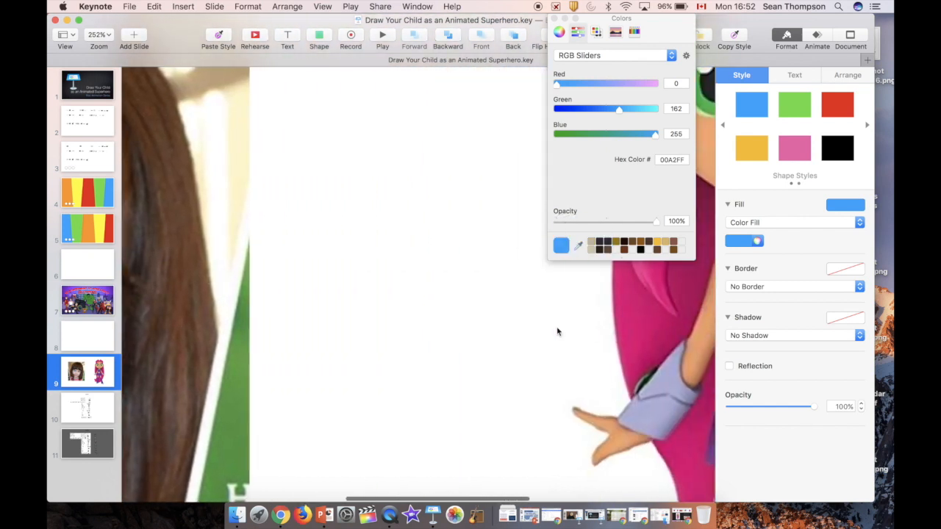
{"action": "scroll", "coordinate": [557, 327], "scroll_direction": "right", "scroll_amount": 2}
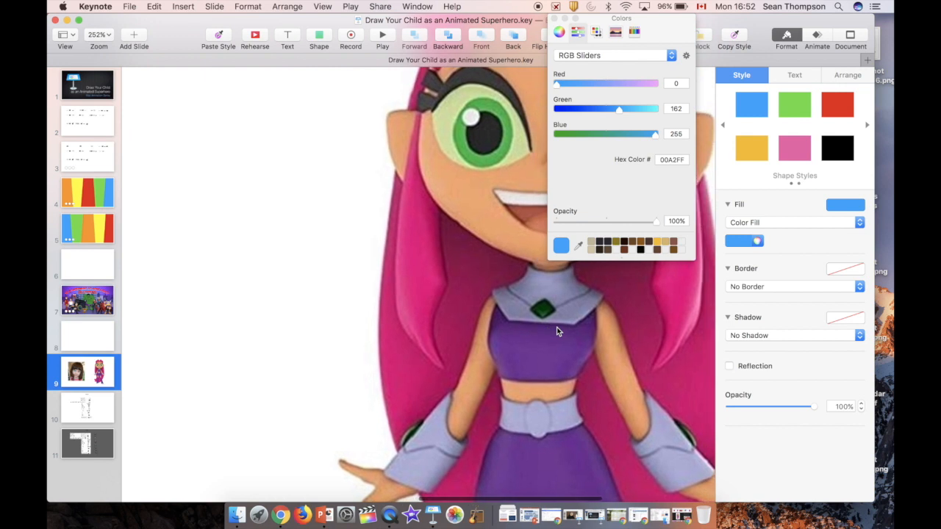
{"action": "left_click", "coordinate": [579, 246]}
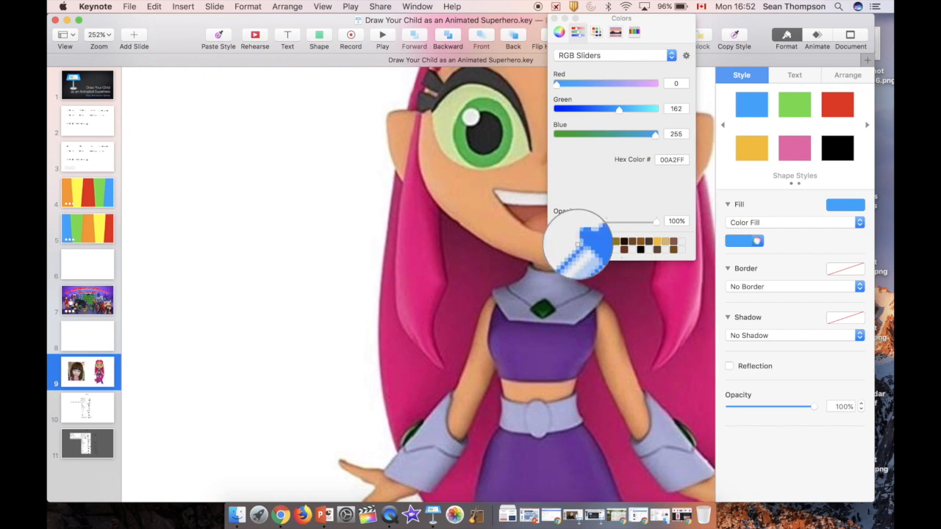
{"action": "left_click", "coordinate": [488, 158]}
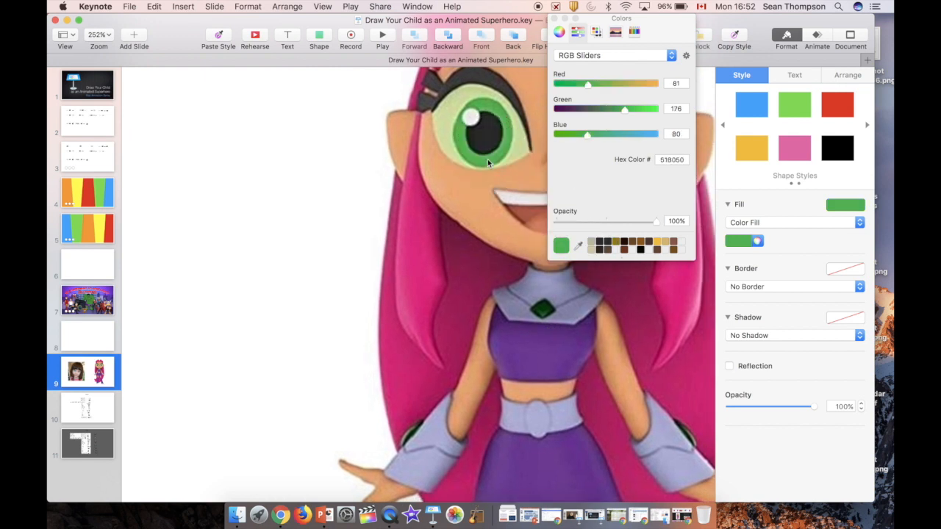
Duplicate the green iris circle, apply the black shape style to the copy, and shrink and centre it as the pupil.
{"action": "left_click", "coordinate": [321, 218]}
{"action": "scroll", "coordinate": [321, 217], "scroll_direction": "left", "scroll_amount": 10}
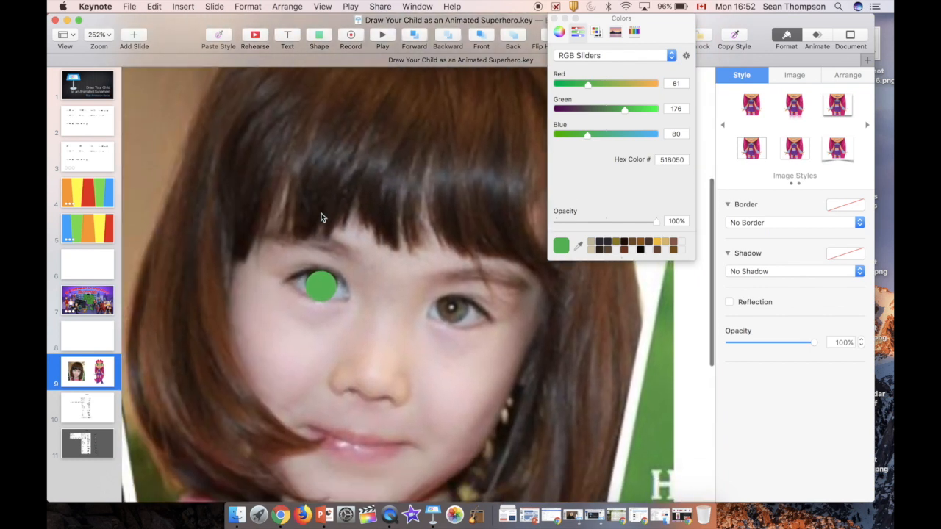
{"action": "scroll", "coordinate": [321, 217], "scroll_direction": "down", "scroll_amount": 2}
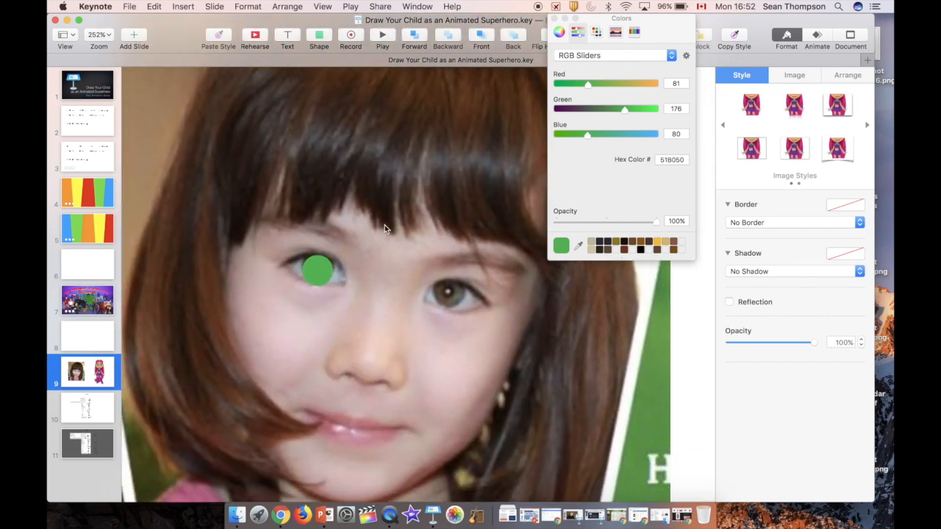
{"action": "left_click", "coordinate": [313, 273]}
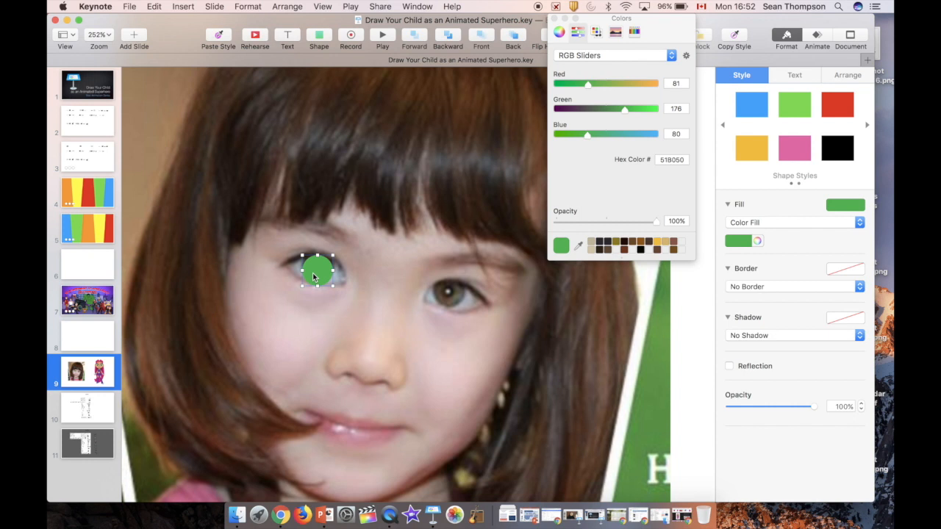
{"action": "key", "text": "super+d"}
{"action": "left_click", "coordinate": [839, 153]}
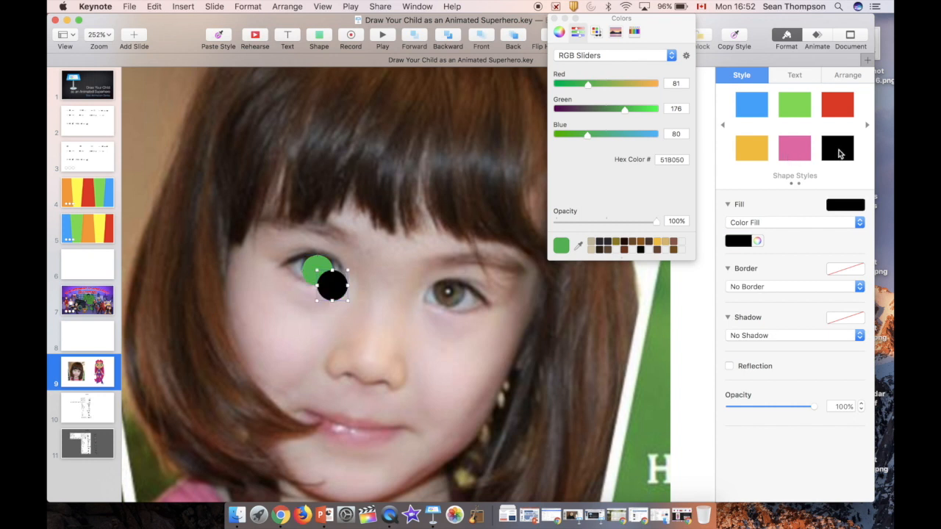
{"action": "left_click_drag", "start_coordinate": [348, 298], "coordinate": [332, 284]}
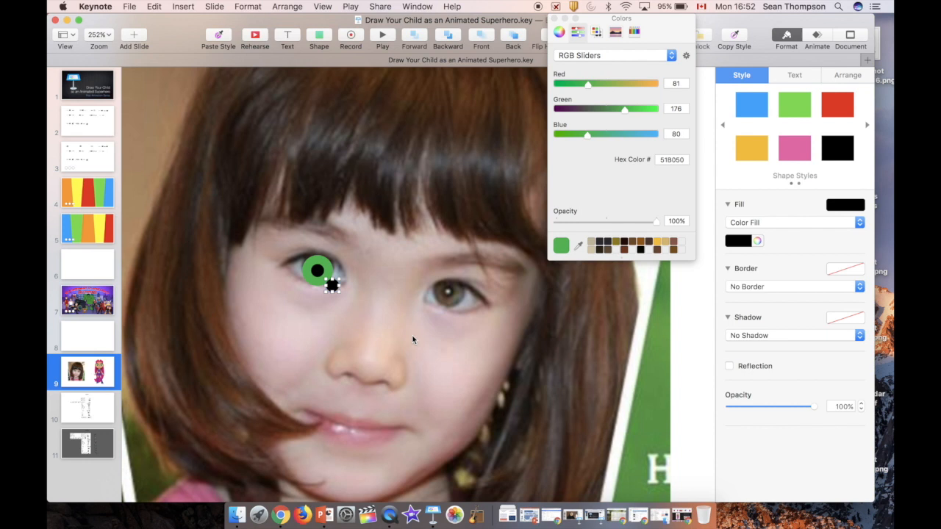
Shrink the extra black circle onto the upper part of the pupil and fill it white as the eye's highlight.
{"action": "scroll", "coordinate": [412, 336], "scroll_direction": "up", "scroll_amount": 3}
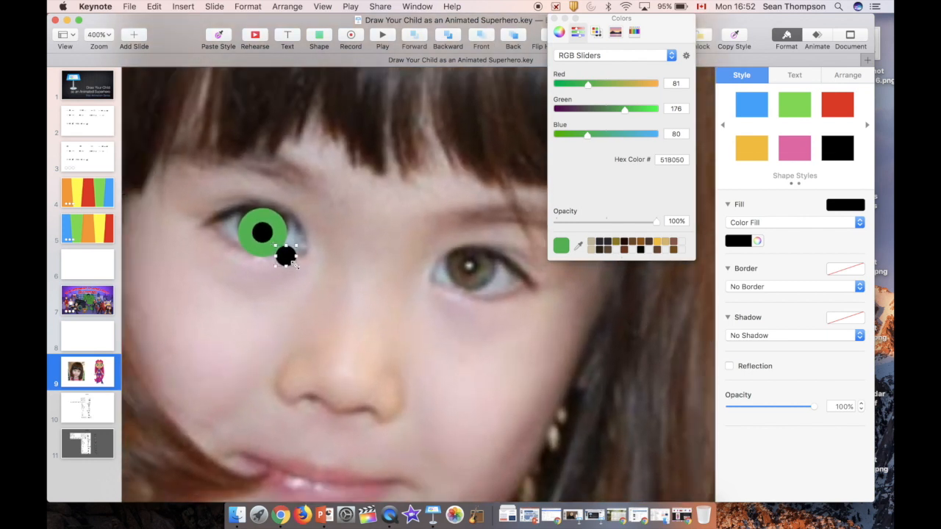
{"action": "left_click_drag", "start_coordinate": [297, 268], "coordinate": [264, 234]}
{"action": "left_click", "coordinate": [740, 241]}
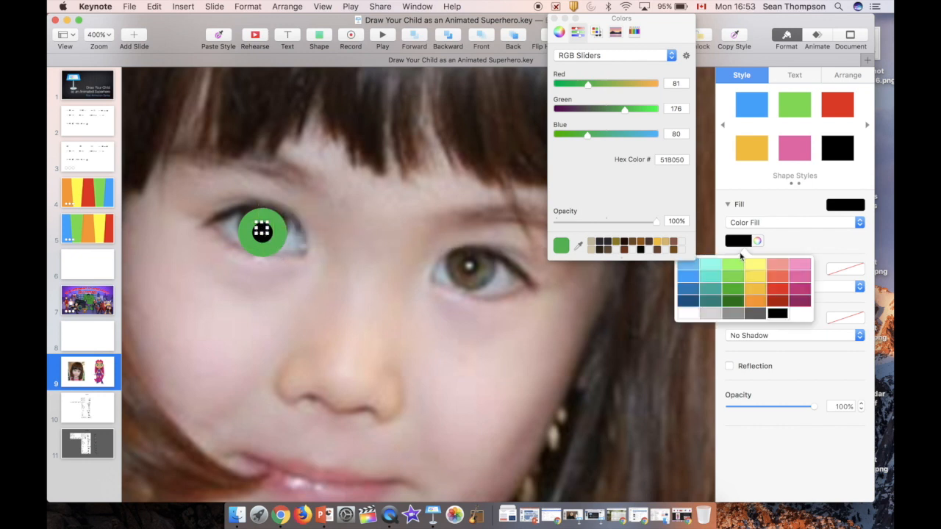
{"action": "left_click", "coordinate": [687, 314]}
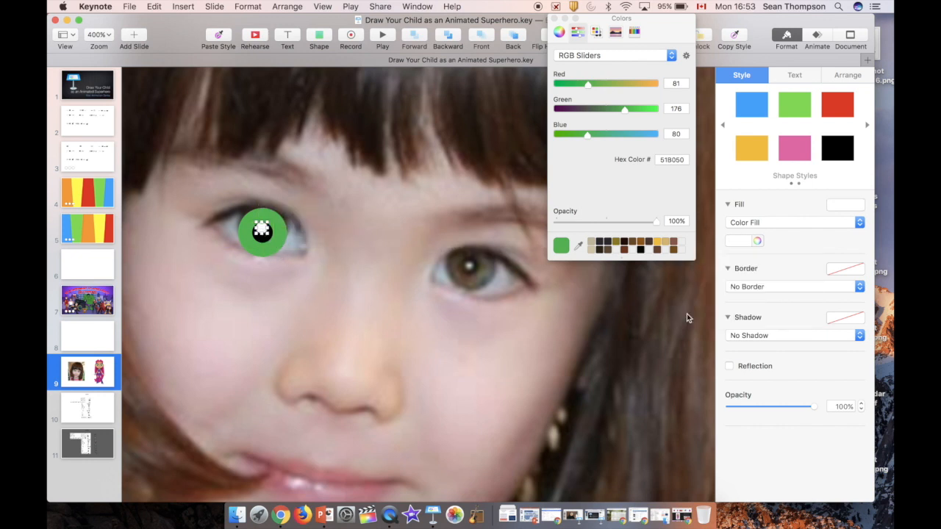
{"action": "left_click", "coordinate": [400, 318]}
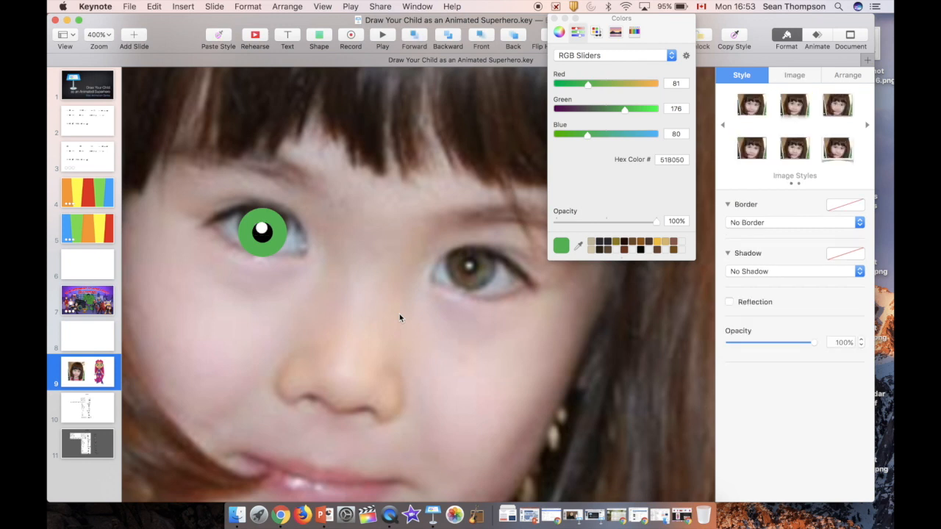
Send the photo to the back behind all the drawn face shapes.
{"action": "scroll", "coordinate": [399, 317], "scroll_direction": "down", "scroll_amount": 5}
{"action": "scroll", "coordinate": [399, 314], "scroll_direction": "down", "scroll_amount": 1}
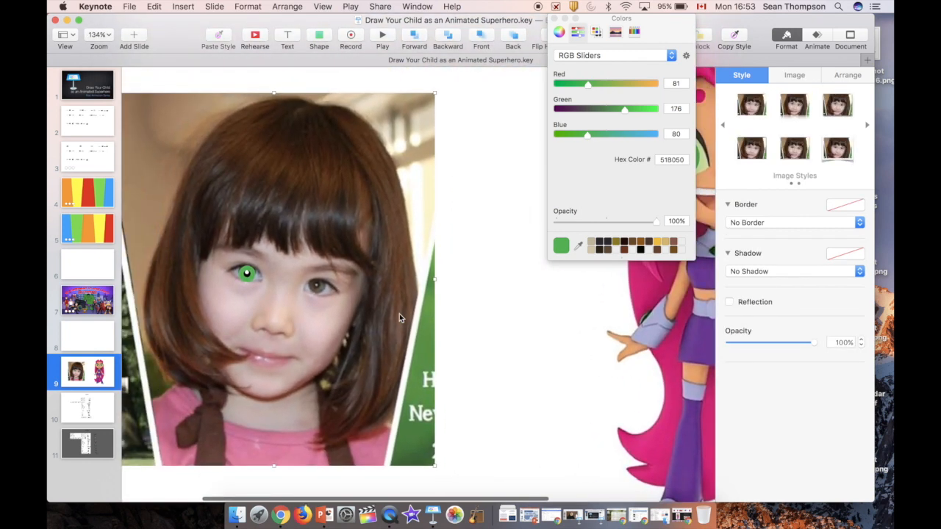
{"action": "left_click", "coordinate": [513, 34]}
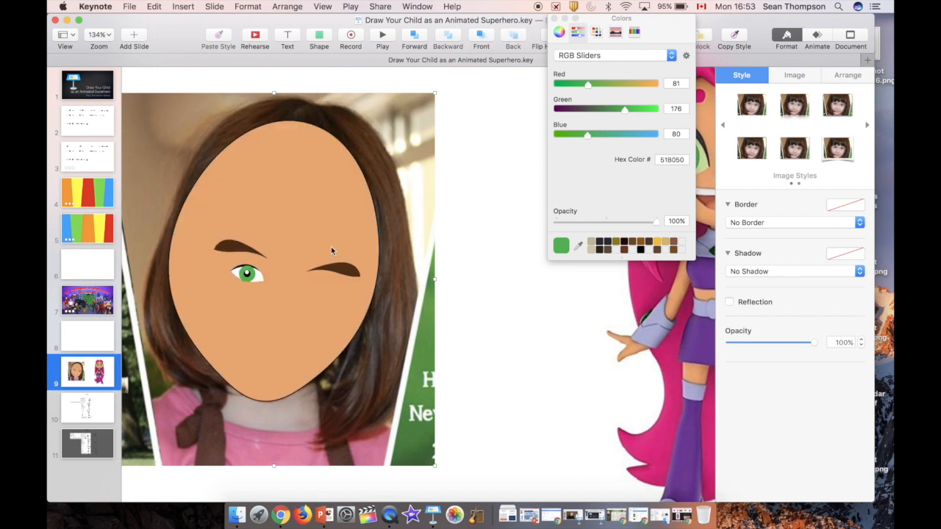
Group the white highlight, black pupil and green iris, and shrink the group to 15 pt centred in the eye.
{"action": "left_click", "coordinate": [253, 274]}
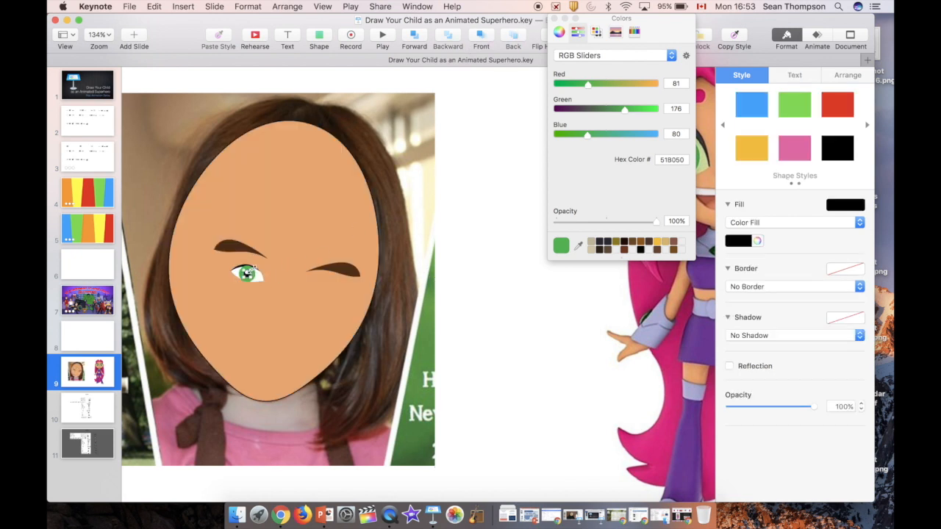
{"action": "scroll", "coordinate": [254, 274], "scroll_direction": "up", "scroll_amount": 10}
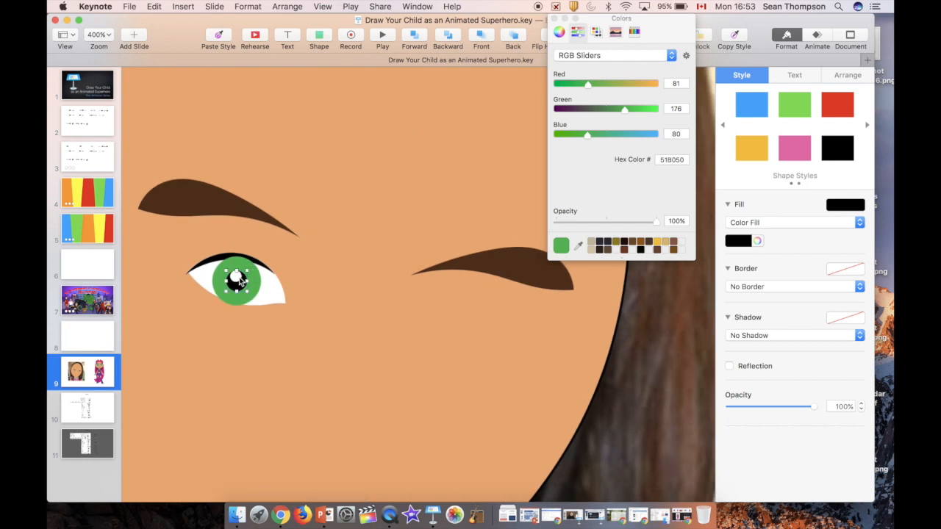
{"action": "left_click", "coordinate": [238, 279]}
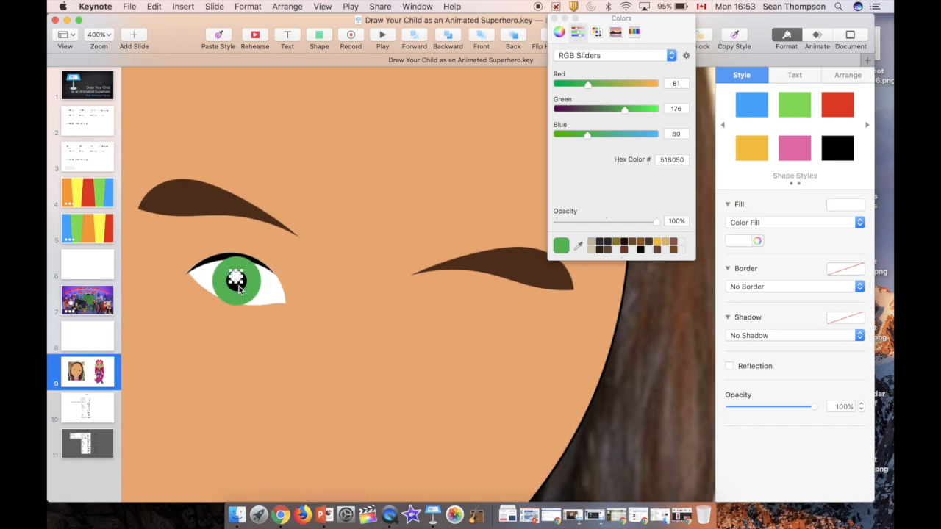
{"action": "left_click", "coordinate": [239, 289], "text": "shift"}
{"action": "left_click", "coordinate": [253, 285], "text": "shift"}
{"action": "key", "text": "super+alt+g"}
{"action": "left_click_drag", "start_coordinate": [261, 304], "coordinate": [239, 283]}
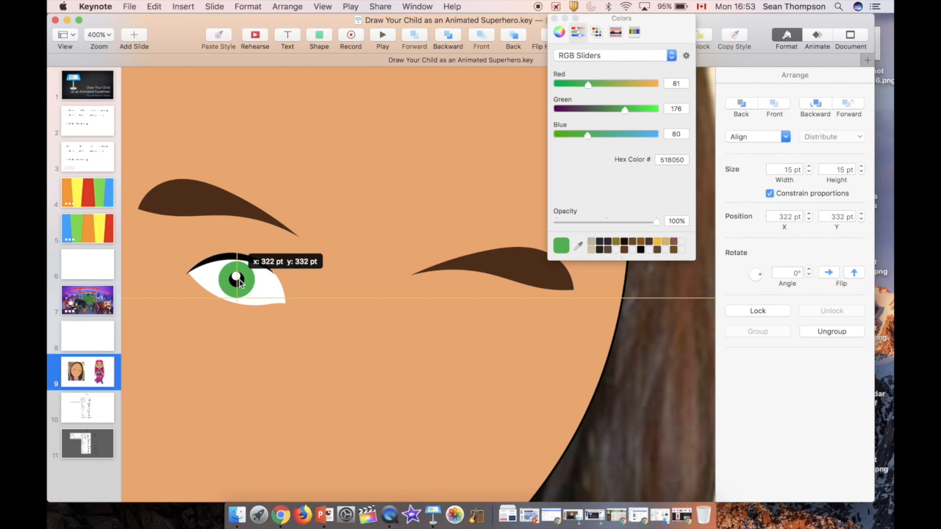
Group the black upper eyelid, the eye white and the iris group into one complete eye.
{"action": "double_click", "coordinate": [249, 256]}
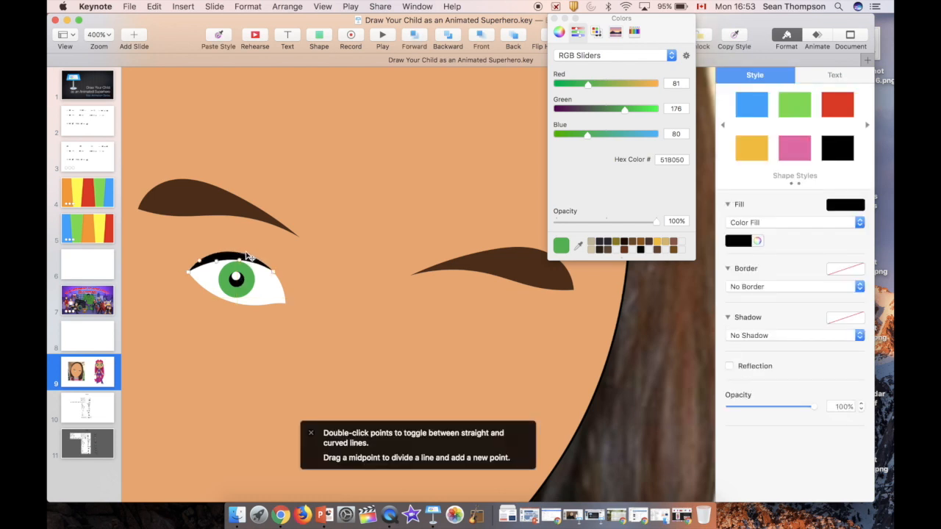
{"action": "key", "text": "Return"}
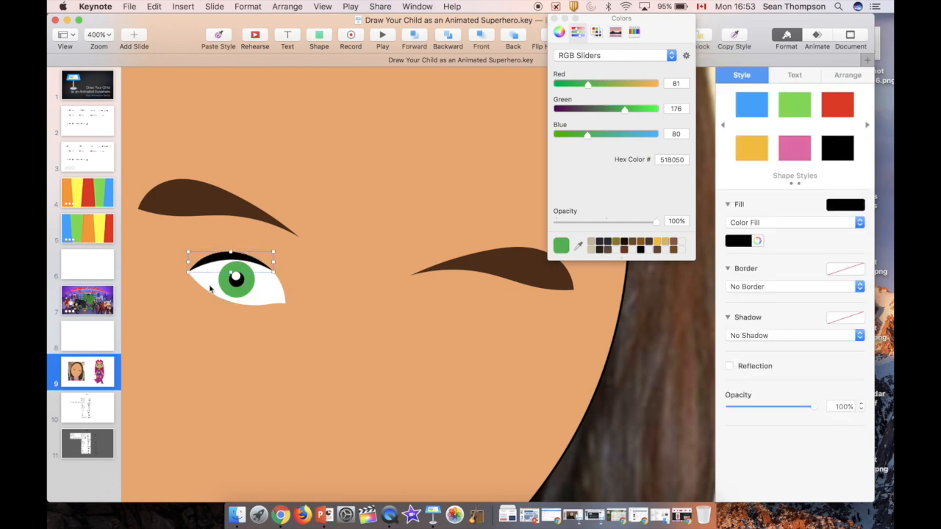
{"action": "left_click", "coordinate": [238, 291], "text": "shift"}
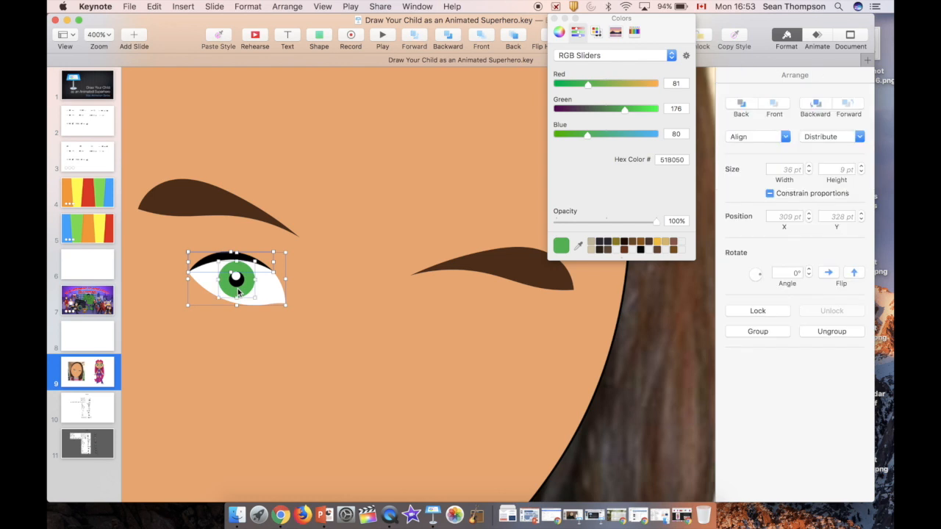
{"action": "key", "text": "alt+super+g"}
Duplicate the complete eye and place the copy beneath the other eyebrow.
{"action": "key", "text": "super+x"}
{"action": "key", "text": "super+v"}
{"action": "key", "text": "super+v"}
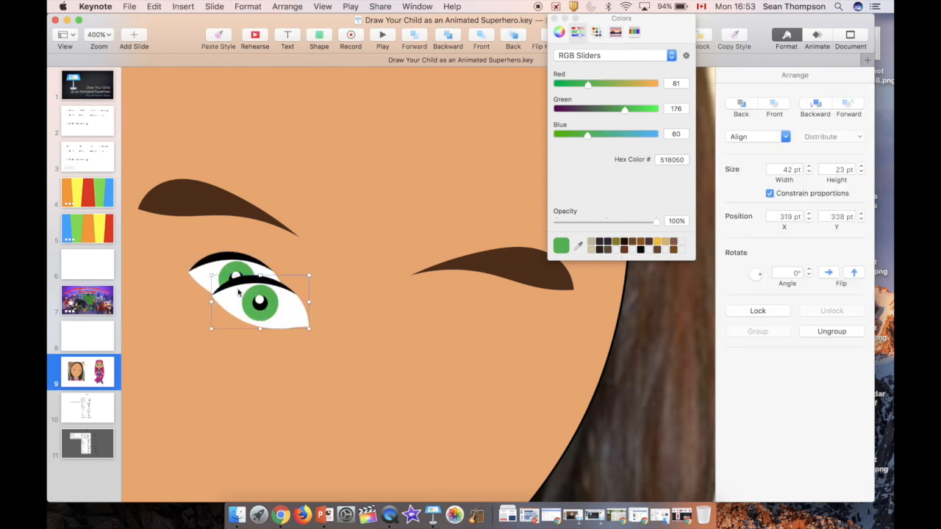
{"action": "left_click_drag", "start_coordinate": [237, 293], "coordinate": [457, 295]}
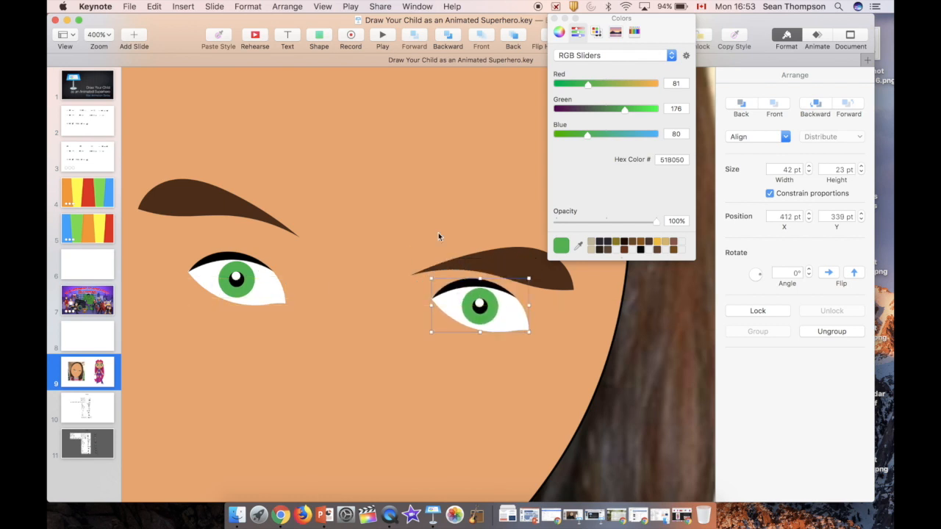
Close the colour picker, flip the copied eye horizontally and rotate it to 334.4°.
{"action": "left_click", "coordinate": [555, 20]}
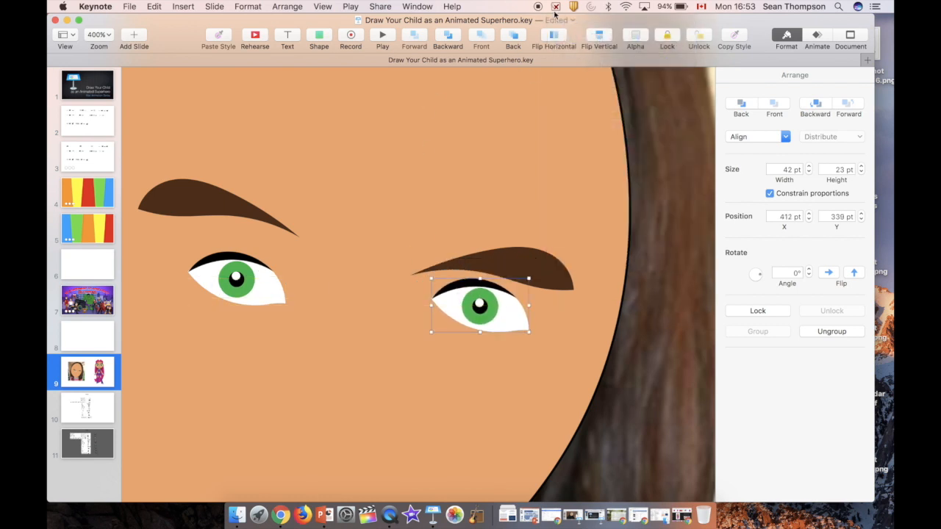
{"action": "left_click", "coordinate": [548, 40]}
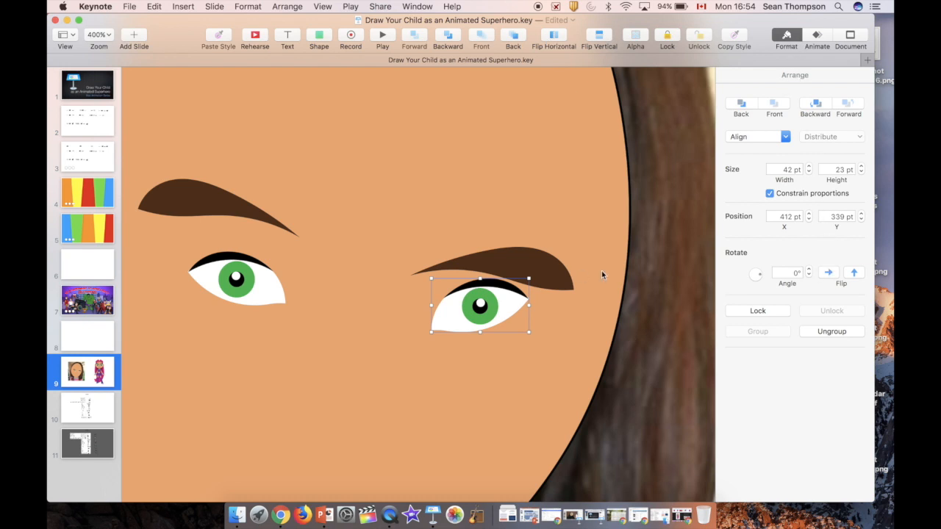
{"action": "left_click_drag", "start_coordinate": [763, 276], "coordinate": [760, 279]}
{"action": "scroll", "coordinate": [467, 368], "scroll_direction": "down", "scroll_amount": 5}
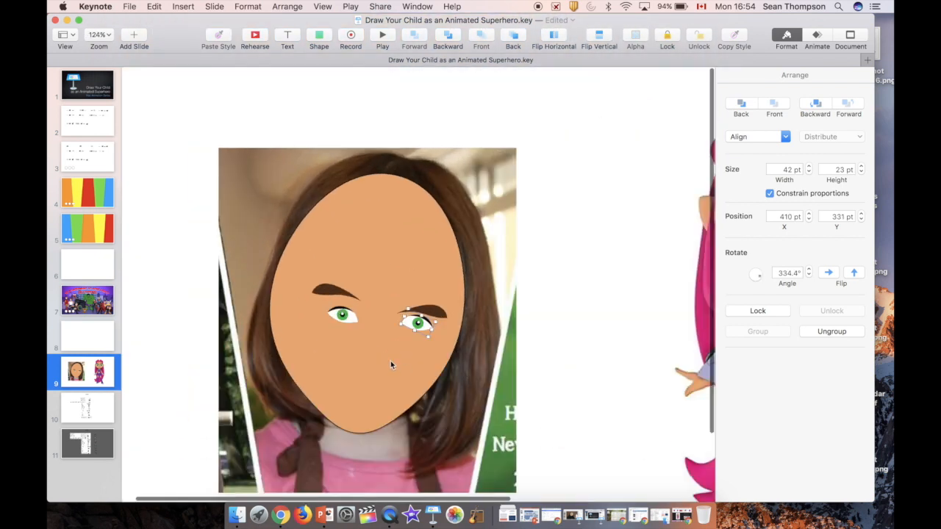
Cut the flipped eye from the slide and bring the photo in front of the drawn face shapes.
{"action": "left_click", "coordinate": [458, 394]}
{"action": "left_click", "coordinate": [412, 323]}
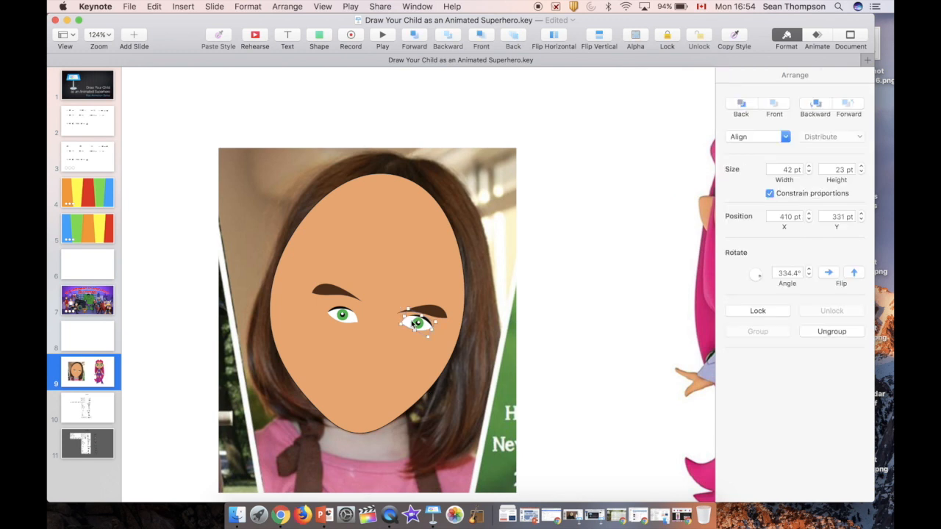
{"action": "key", "text": "Delete"}
{"action": "left_click", "coordinate": [464, 375]}
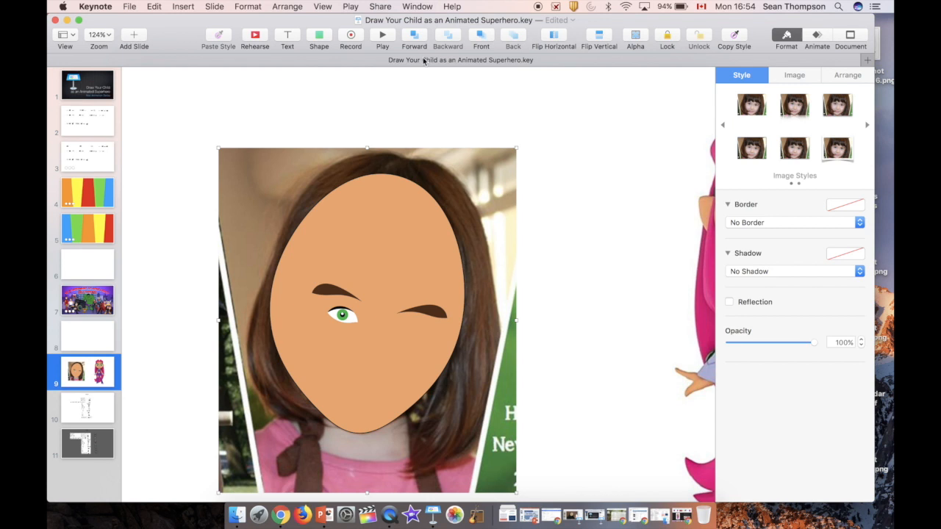
{"action": "left_click", "coordinate": [477, 40]}
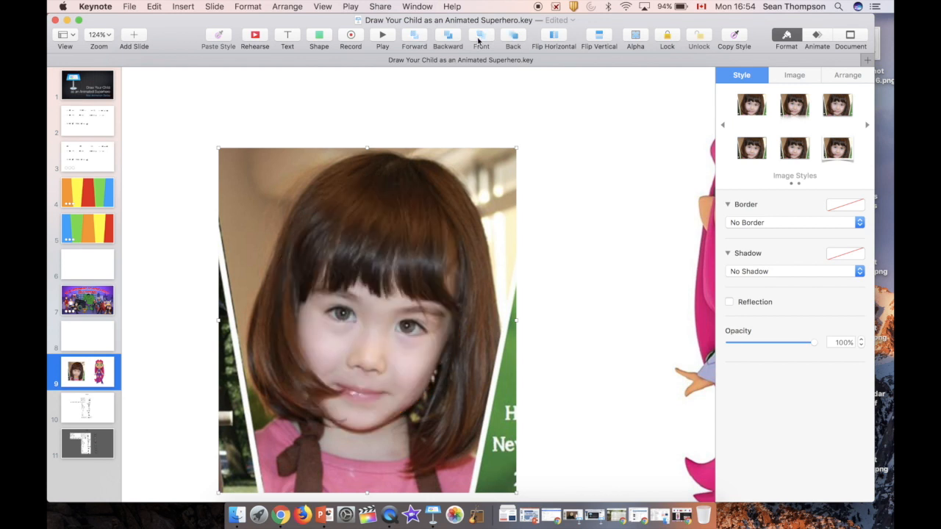
Paste the flipped eye onto the child's matching eye in the photo and set its rotation to 343.4°.
{"action": "key", "text": "super+v"}
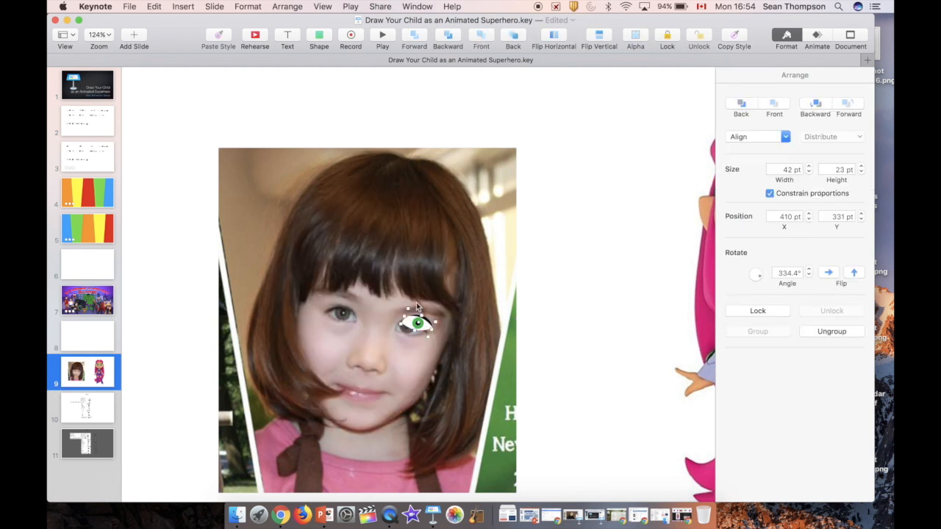
{"action": "left_click_drag", "start_coordinate": [416, 322], "coordinate": [410, 329]}
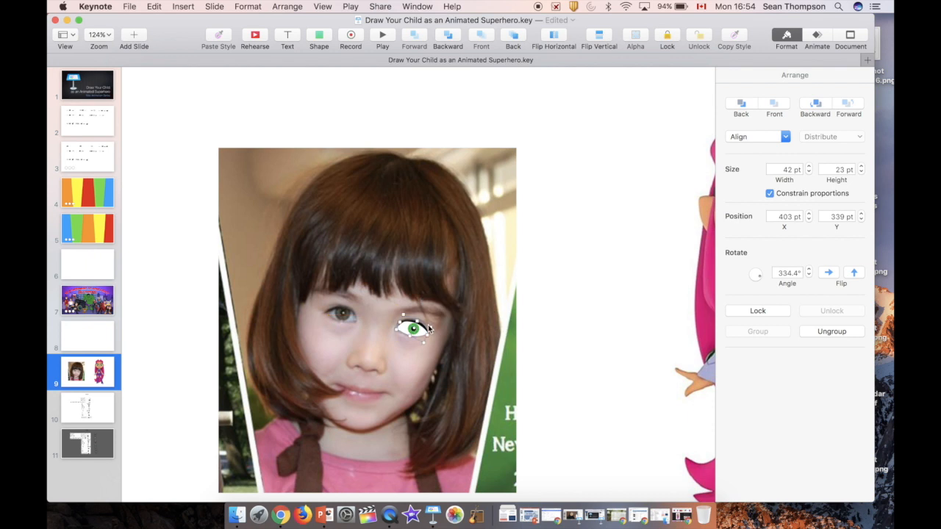
{"action": "left_click", "coordinate": [809, 269]}
{"action": "left_click", "coordinate": [809, 269]}
{"action": "left_click", "coordinate": [809, 270]}
{"action": "left_click", "coordinate": [808, 270]}
{"action": "left_click", "coordinate": [808, 269]}
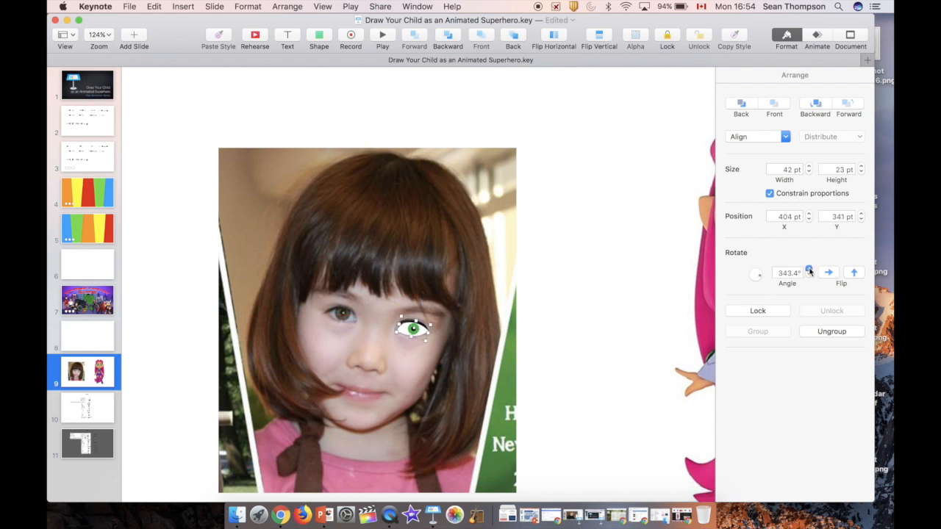
Delete the photo to check both eyes on the drawn face, and undo the deletion.
{"action": "left_click", "coordinate": [517, 365]}
{"action": "left_click", "coordinate": [483, 370]}
{"action": "key", "text": "Delete"}
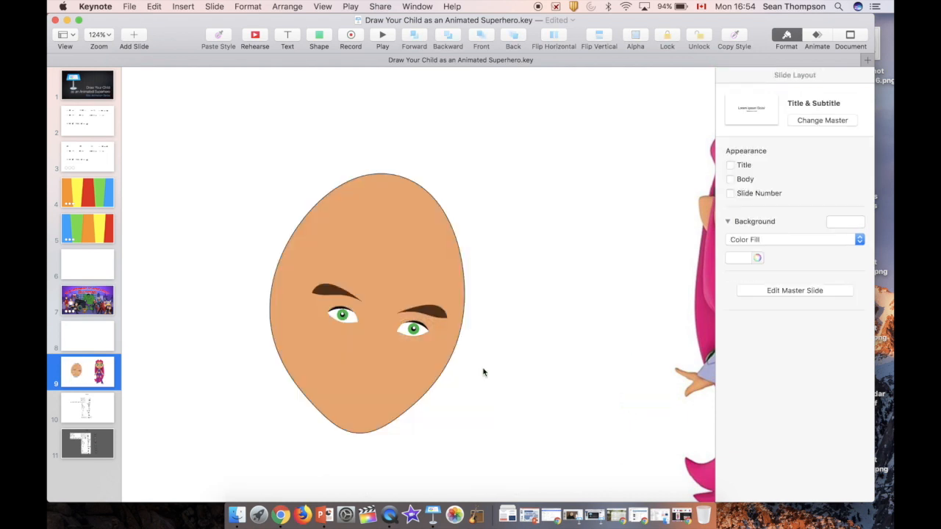
{"action": "key", "text": "super+z"}
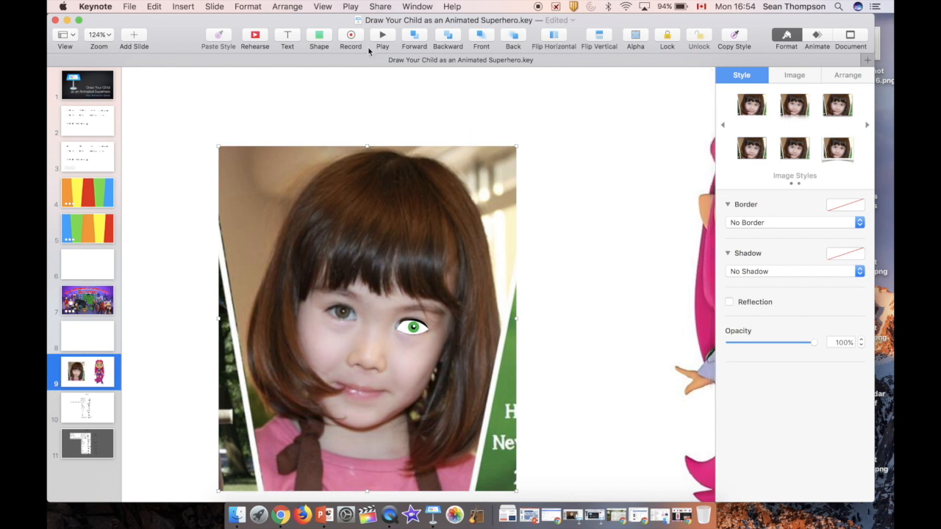
Trace the child's upper lip in the photo as a closed freeform shape with straight segments.
{"action": "left_click", "coordinate": [319, 39]}
{"action": "left_click", "coordinate": [437, 62]}
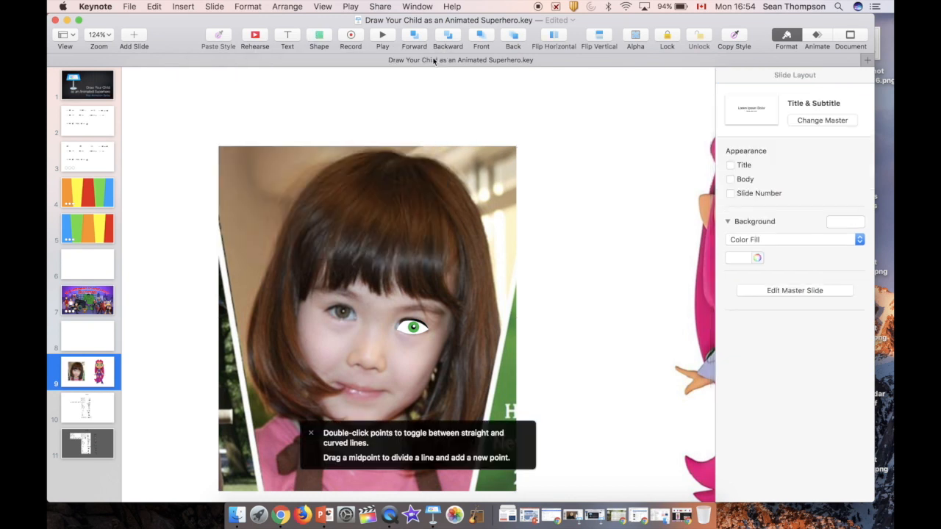
{"action": "left_click", "coordinate": [333, 383]}
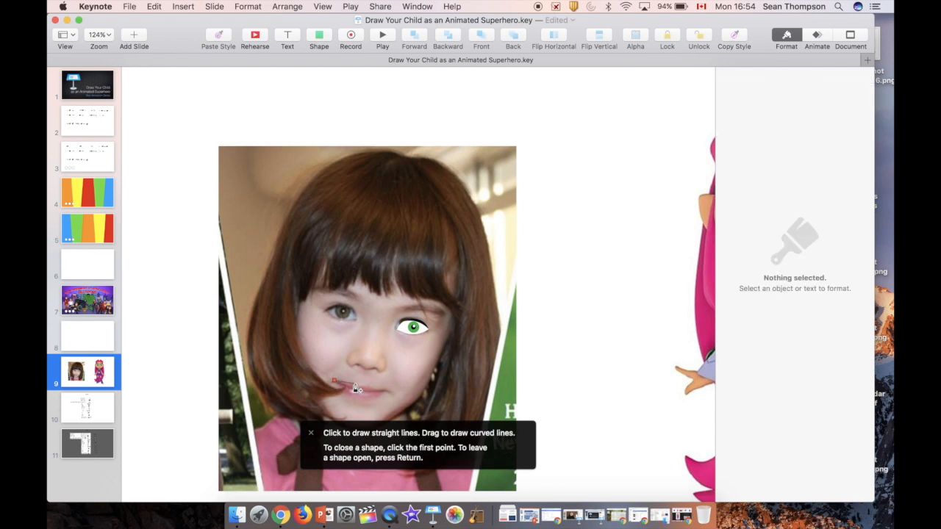
{"action": "left_click", "coordinate": [354, 388]}
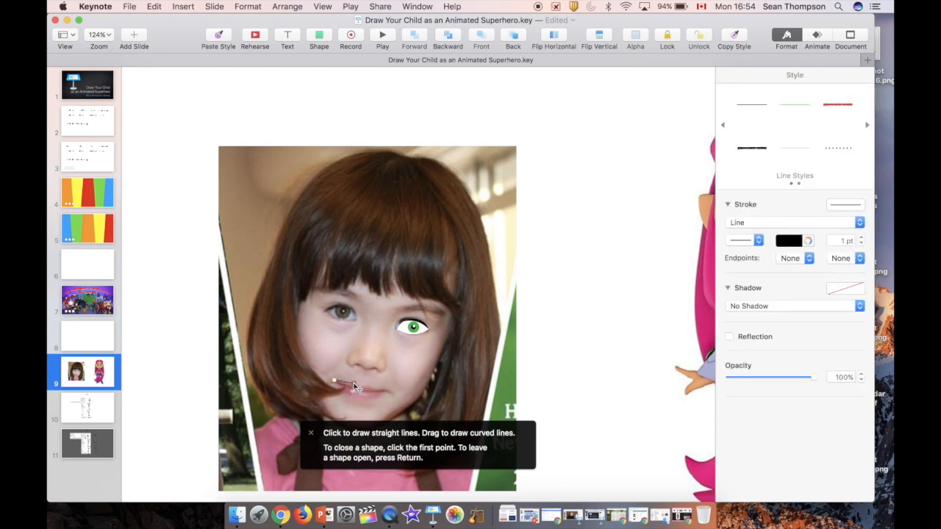
{"action": "left_click", "coordinate": [360, 388]}
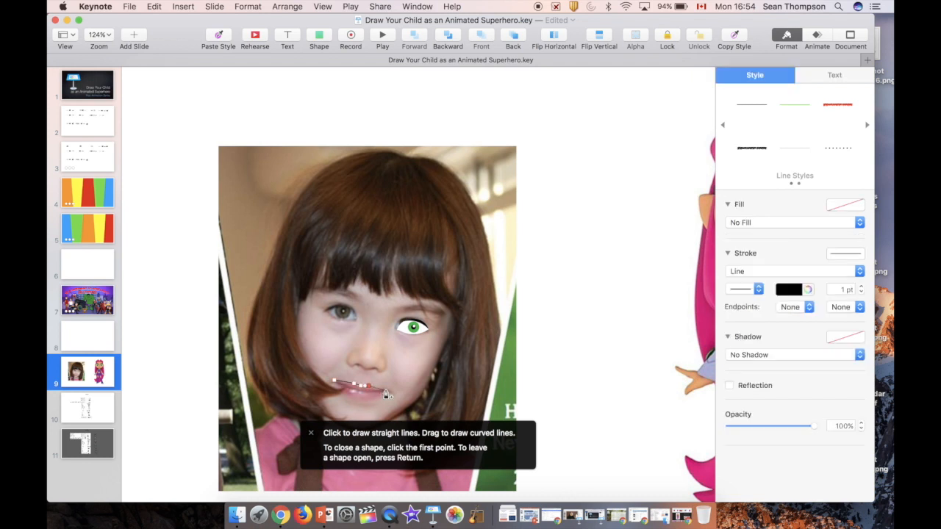
{"action": "scroll", "coordinate": [386, 394], "scroll_direction": "up", "scroll_amount": 5}
{"action": "left_click", "coordinate": [386, 391]}
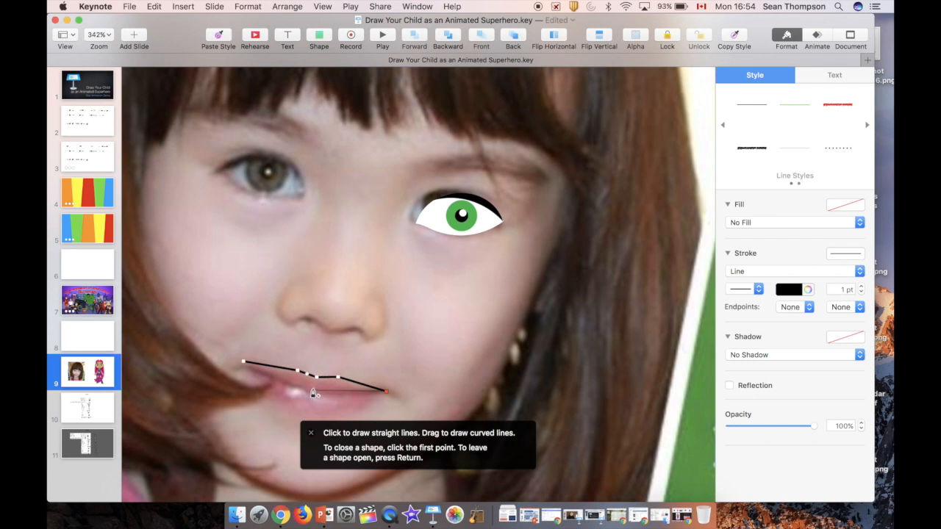
{"action": "left_click", "coordinate": [313, 391]}
{"action": "left_click", "coordinate": [278, 377]}
{"action": "left_click", "coordinate": [244, 362]}
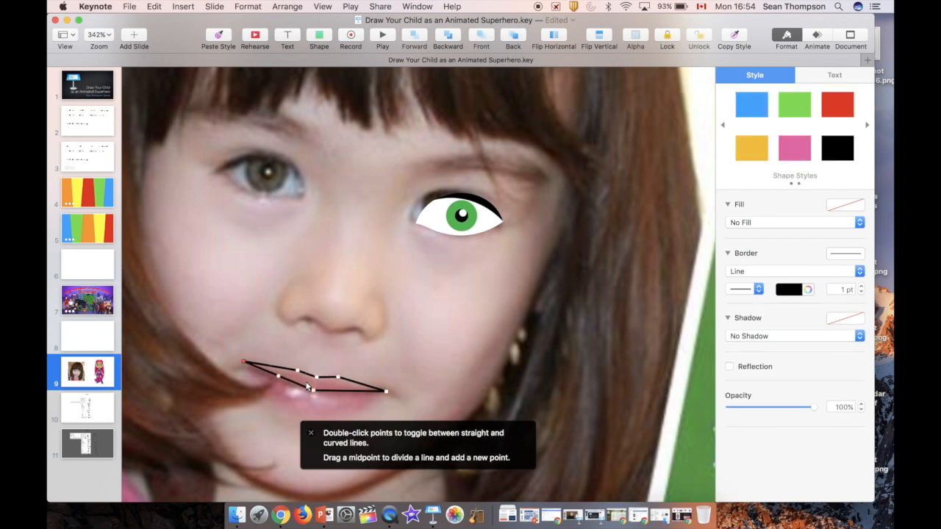
Curve the lower edge of the upper-lip shape and add points to its top edge to follow the photo.
{"action": "double_click", "coordinate": [314, 392]}
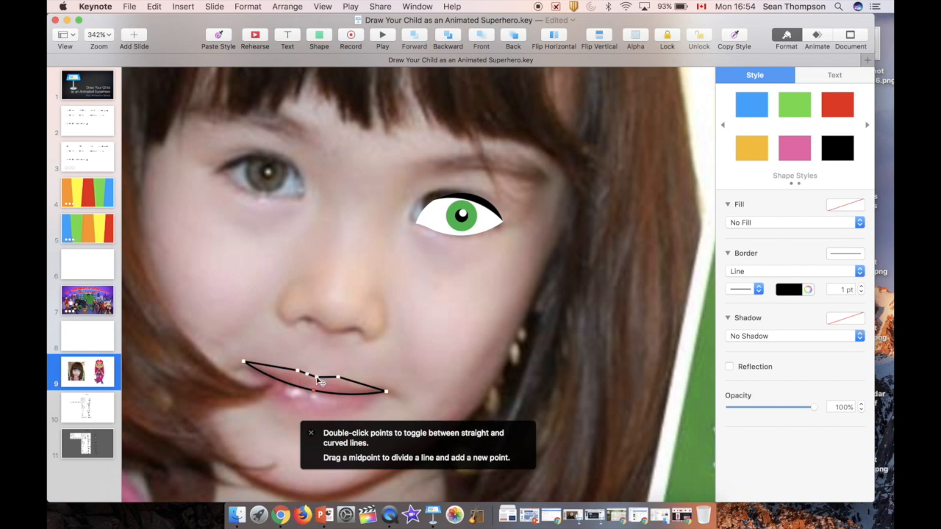
{"action": "left_click_drag", "start_coordinate": [362, 384], "coordinate": [359, 386]}
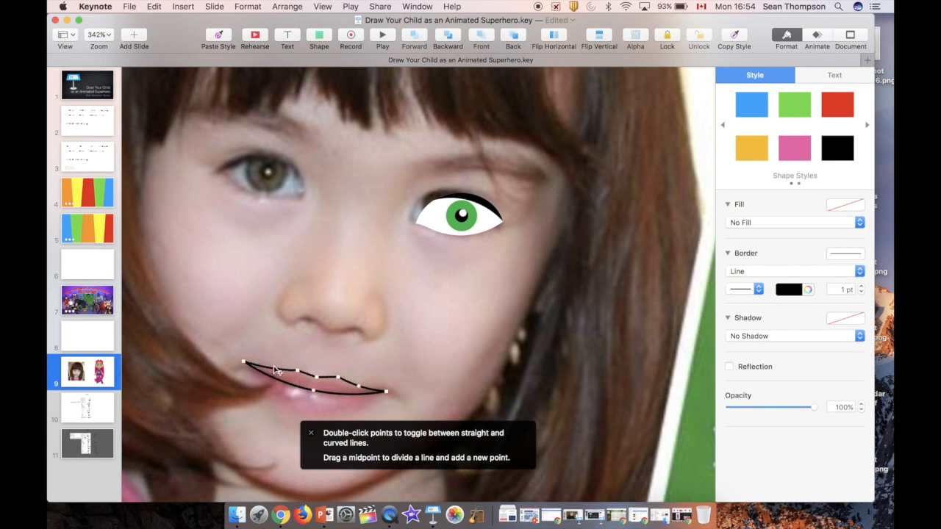
{"action": "key", "text": "Return"}
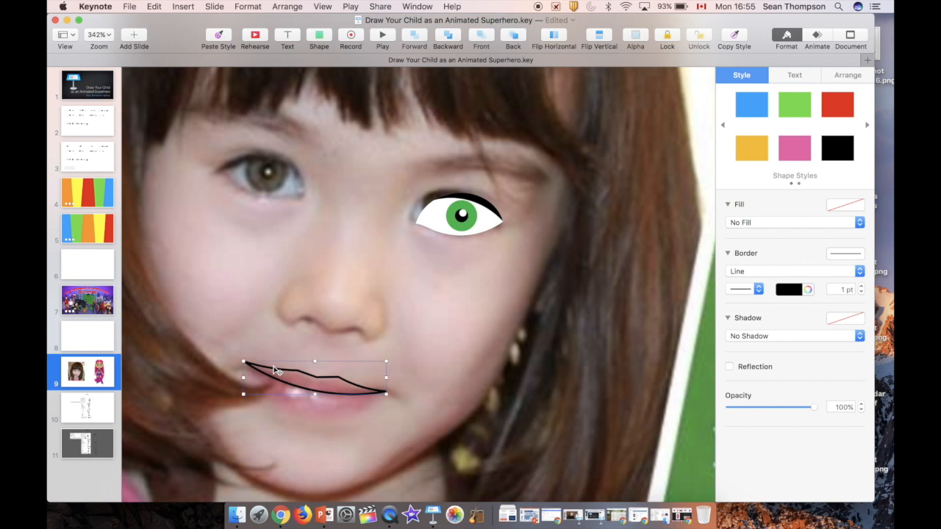
Remove the upper lip's border and give it a colour fill sampled from the pink of the photo's lower lip.
{"action": "left_click", "coordinate": [808, 272]}
{"action": "left_click", "coordinate": [763, 262]}
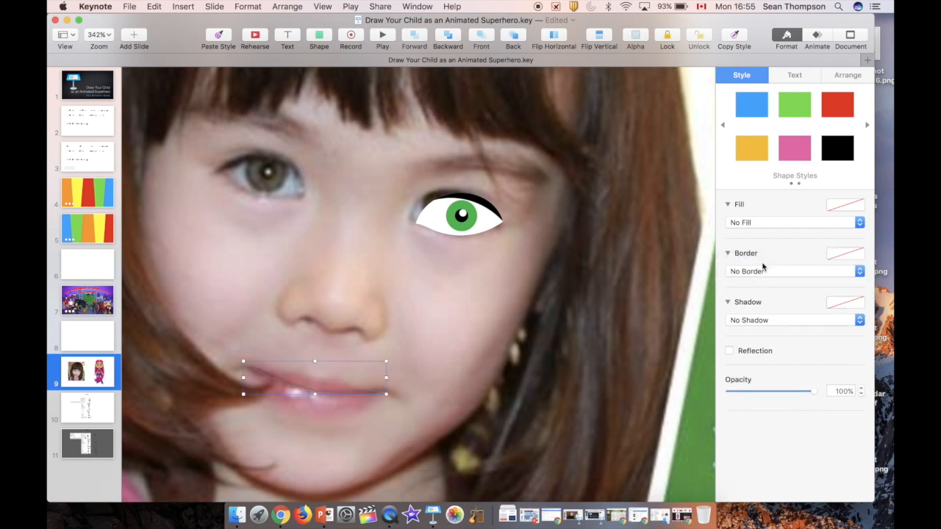
{"action": "left_click", "coordinate": [765, 224]}
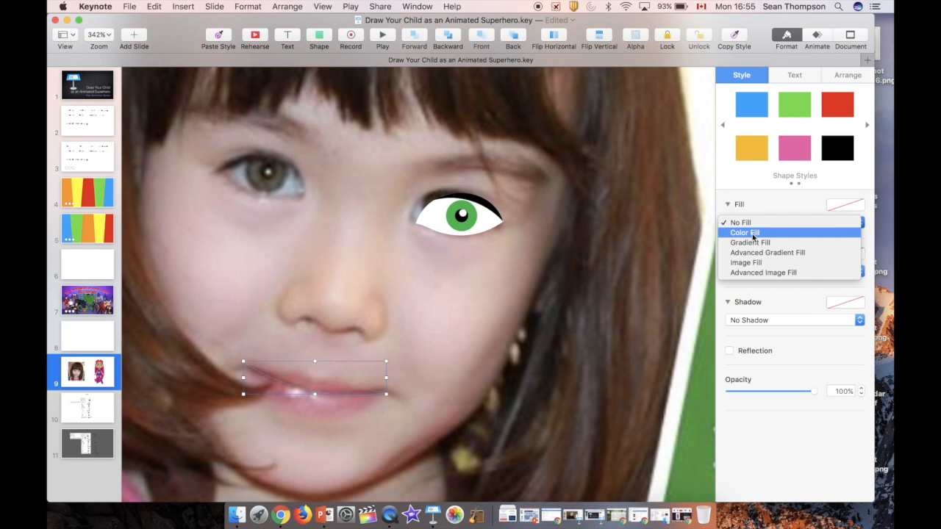
{"action": "left_click", "coordinate": [753, 236]}
{"action": "left_click", "coordinate": [758, 242]}
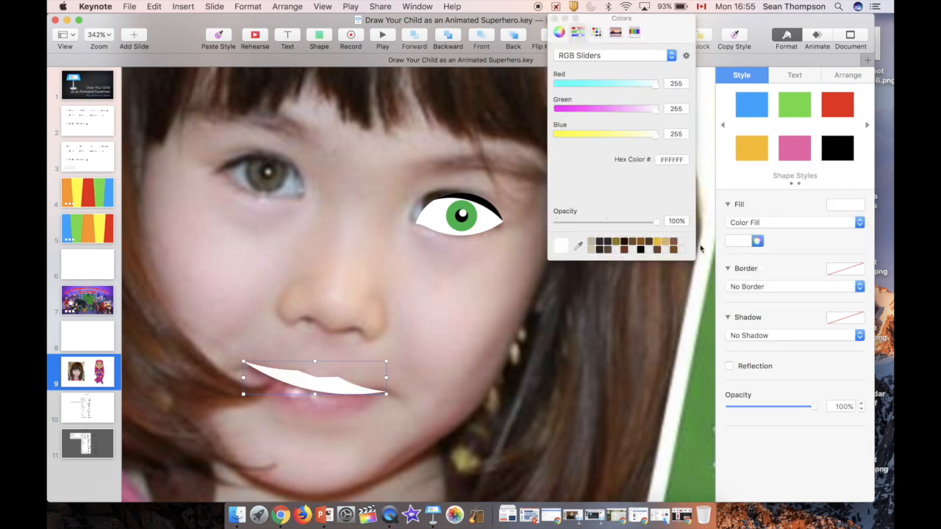
{"action": "left_click", "coordinate": [579, 246]}
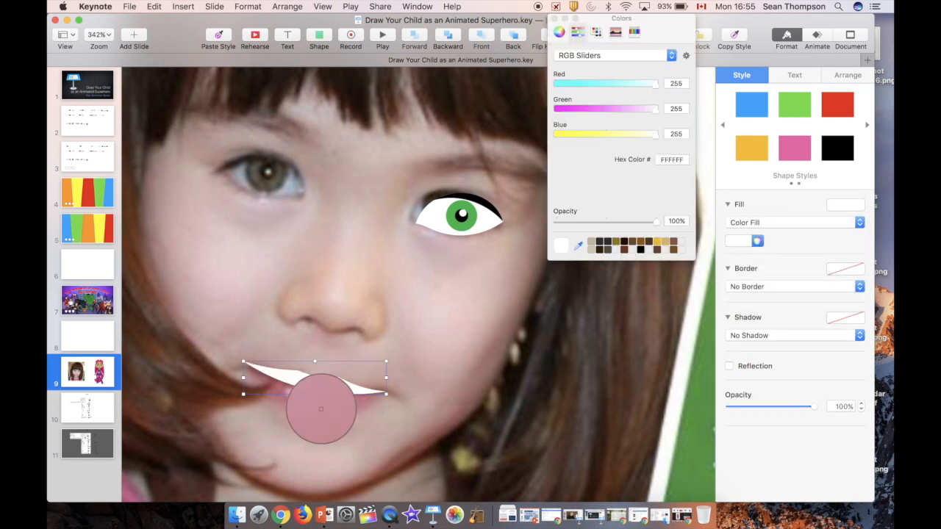
{"action": "left_click", "coordinate": [321, 410]}
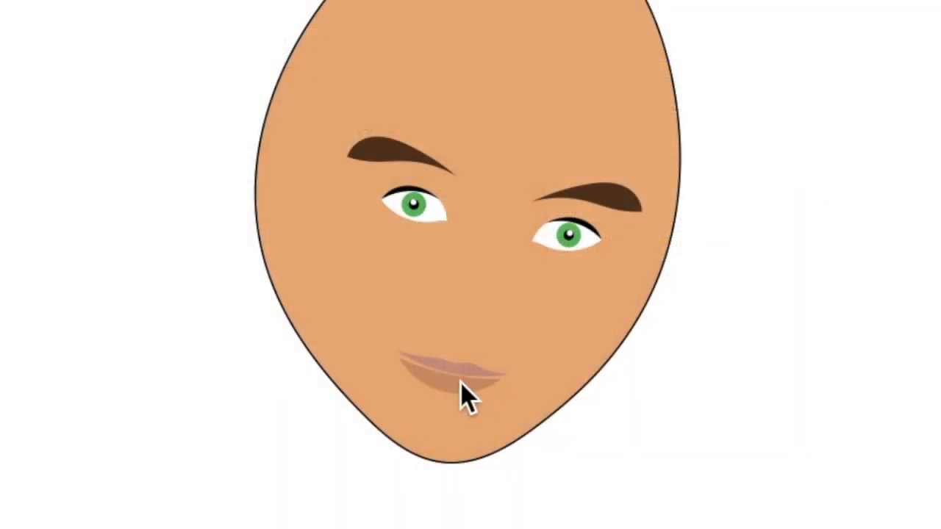
Delete the lower-lip shape beneath the upper lip.
{"action": "left_click", "coordinate": [461, 383]}
{"action": "key", "text": "Delete"}
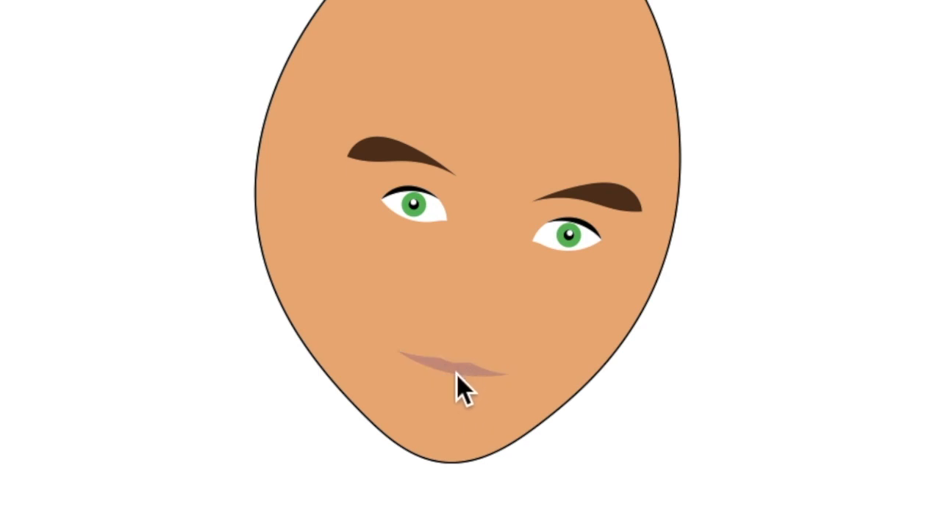
Move the upper lip higher on the face and widen it outward on both sides.
{"action": "left_click_drag", "start_coordinate": [457, 372], "coordinate": [470, 341]}
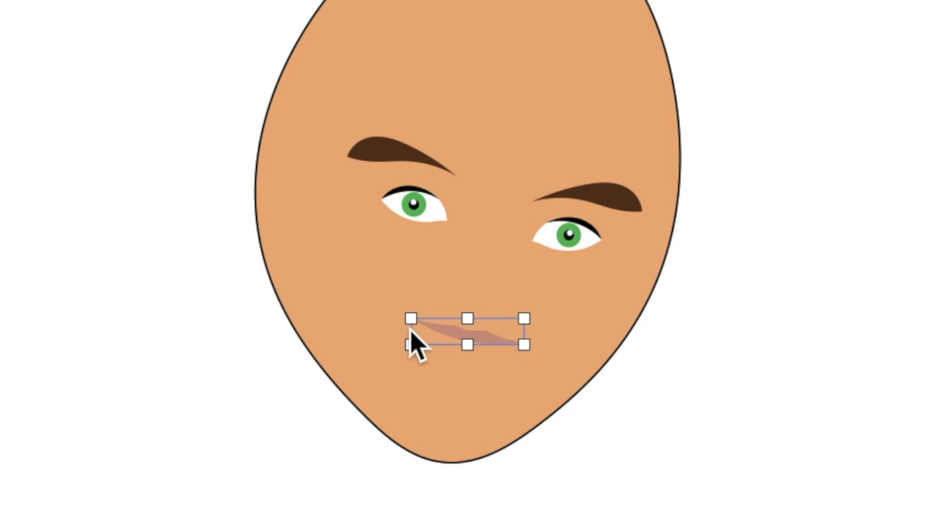
{"action": "left_click_drag", "start_coordinate": [410, 318], "coordinate": [369, 316]}
{"action": "left_click_drag", "start_coordinate": [524, 344], "coordinate": [556, 342]}
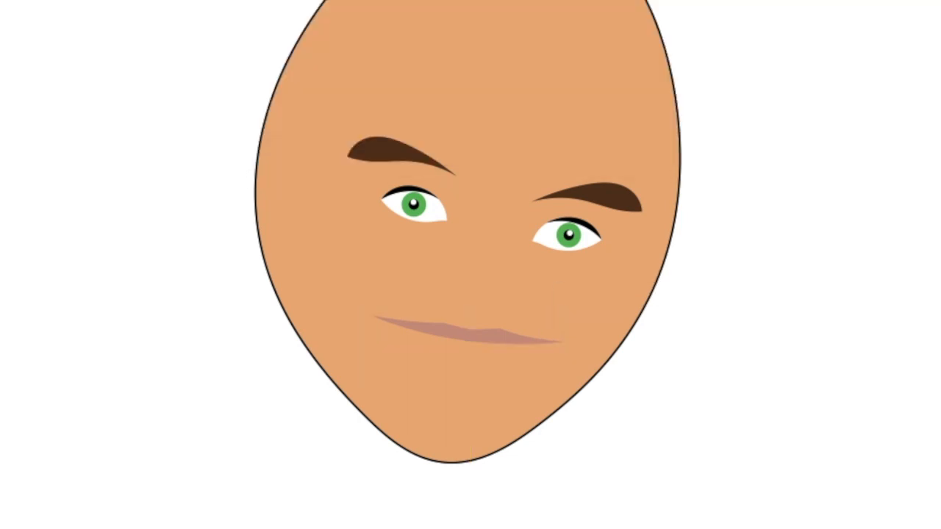
Draw a closed freeform open-mouth shape with straight segments, from the upper lip's corners down towards the chin.
{"action": "left_click", "coordinate": [374, 319]}
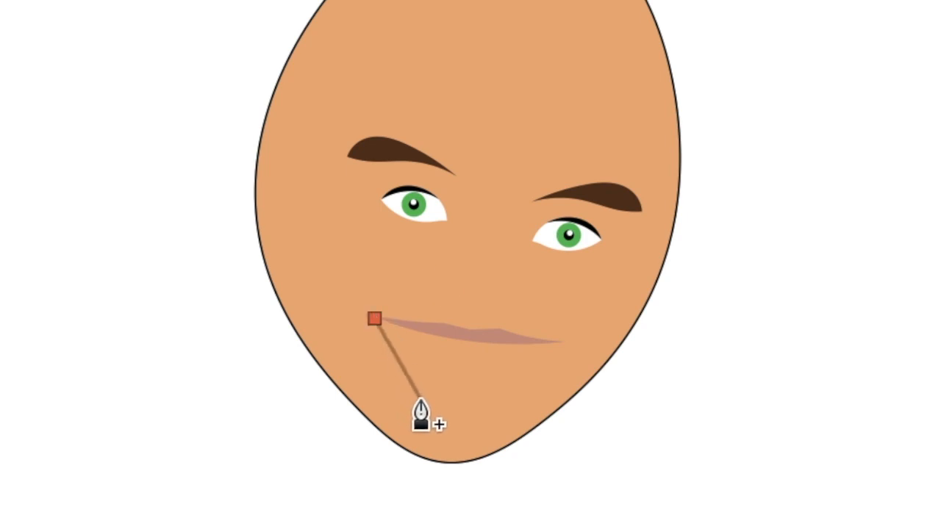
{"action": "left_click", "coordinate": [417, 391]}
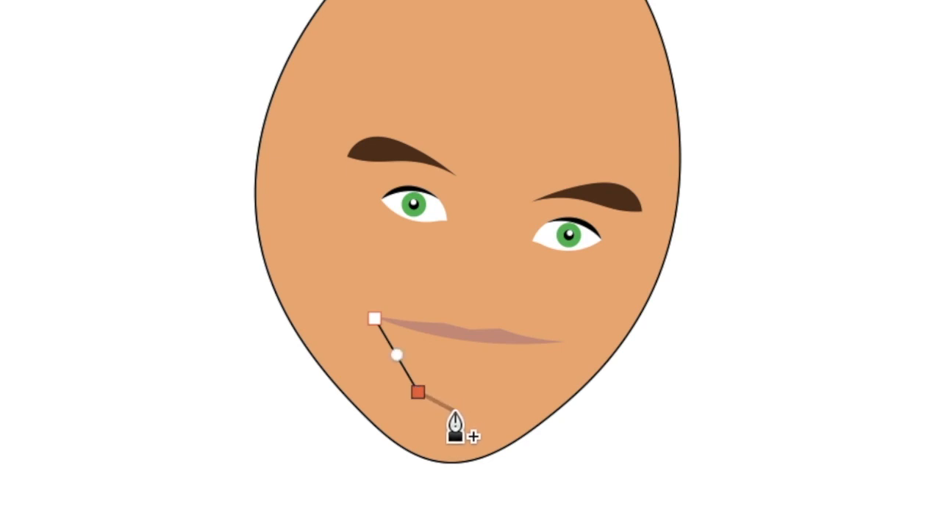
{"action": "left_click", "coordinate": [457, 413]}
{"action": "left_click", "coordinate": [507, 391]}
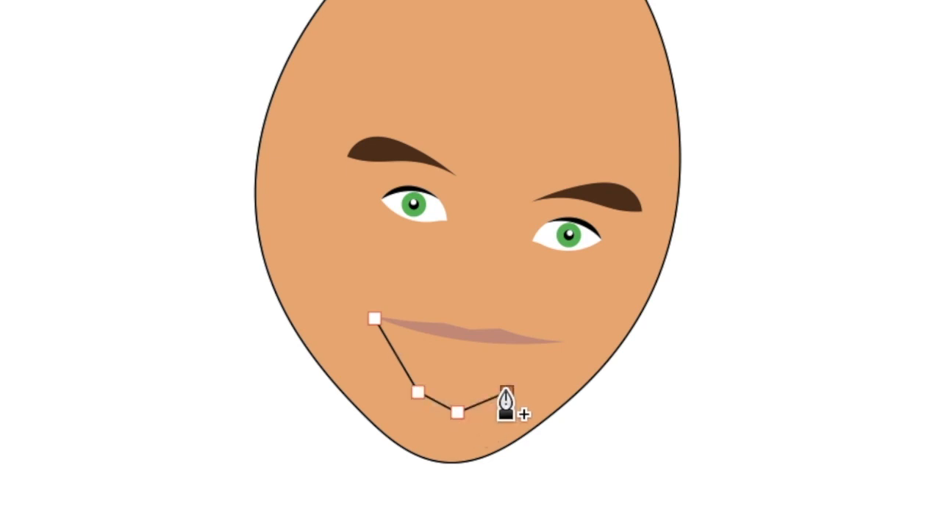
{"action": "left_click", "coordinate": [558, 342]}
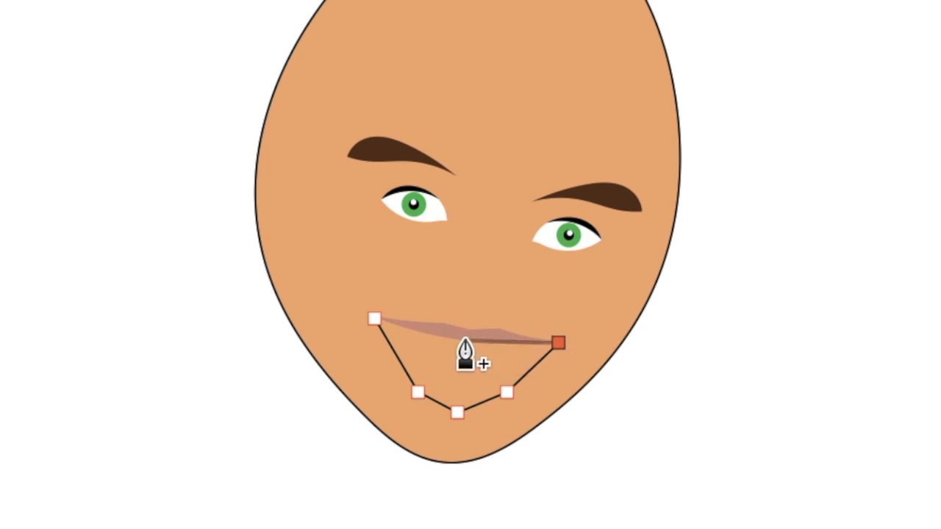
{"action": "left_click", "coordinate": [468, 341]}
{"action": "left_click", "coordinate": [374, 319]}
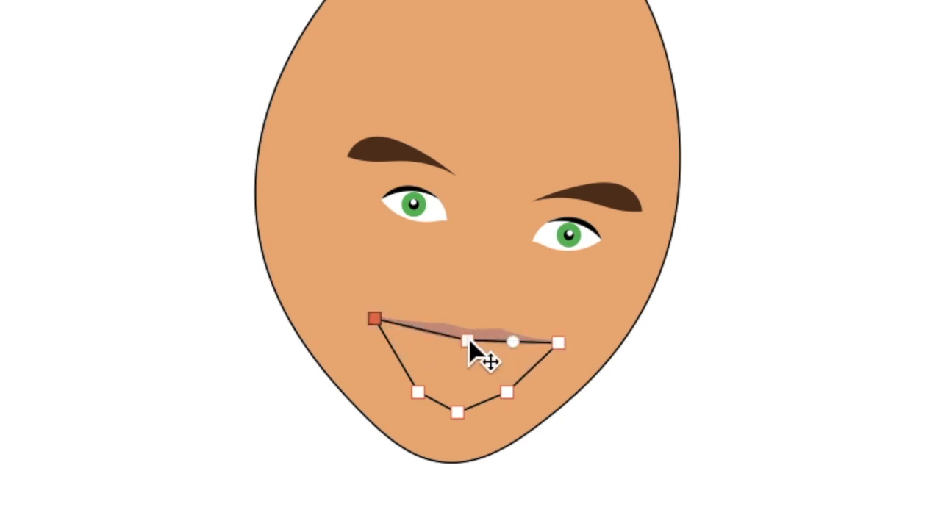
Change the three lower points of the mouth shape to curves so its bottom edge is rounded.
{"action": "left_click", "coordinate": [418, 392]}
{"action": "double_click", "coordinate": [419, 393]}
{"action": "double_click", "coordinate": [459, 412]}
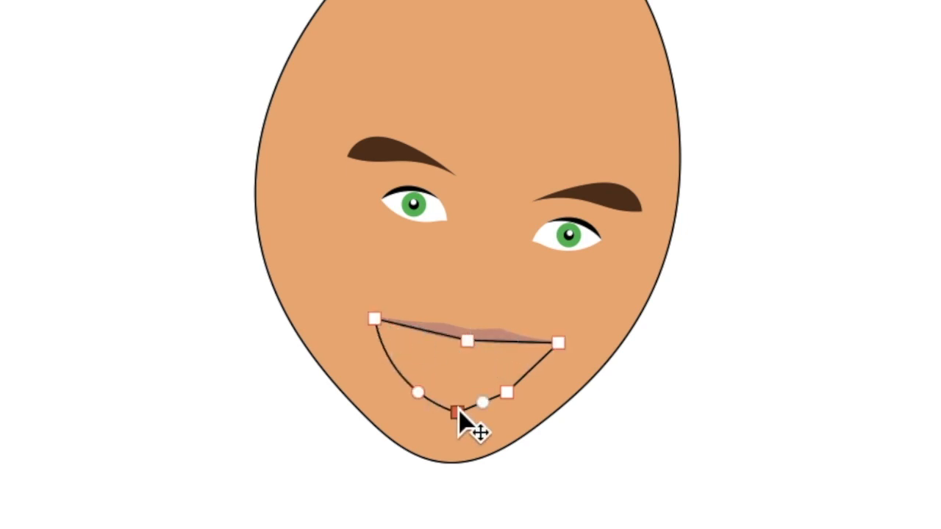
{"action": "double_click", "coordinate": [508, 392]}
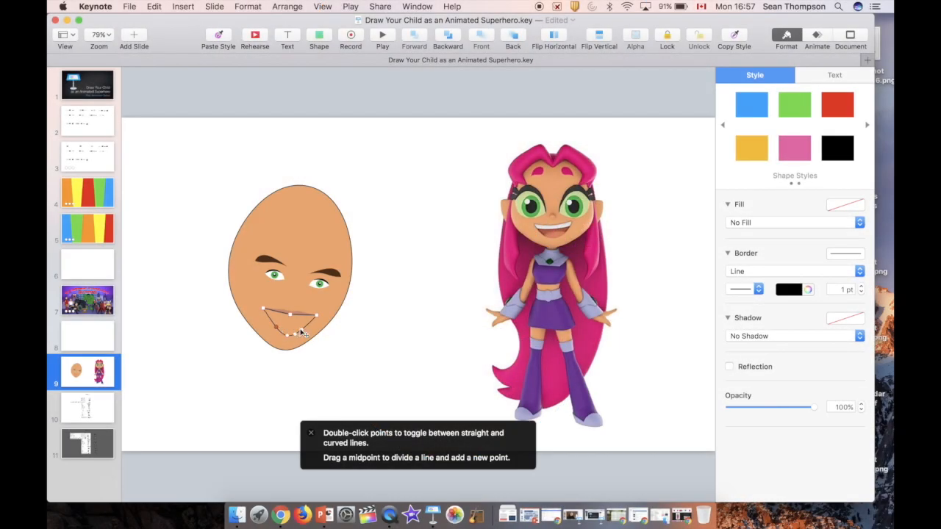
{"action": "left_click", "coordinate": [300, 330]}
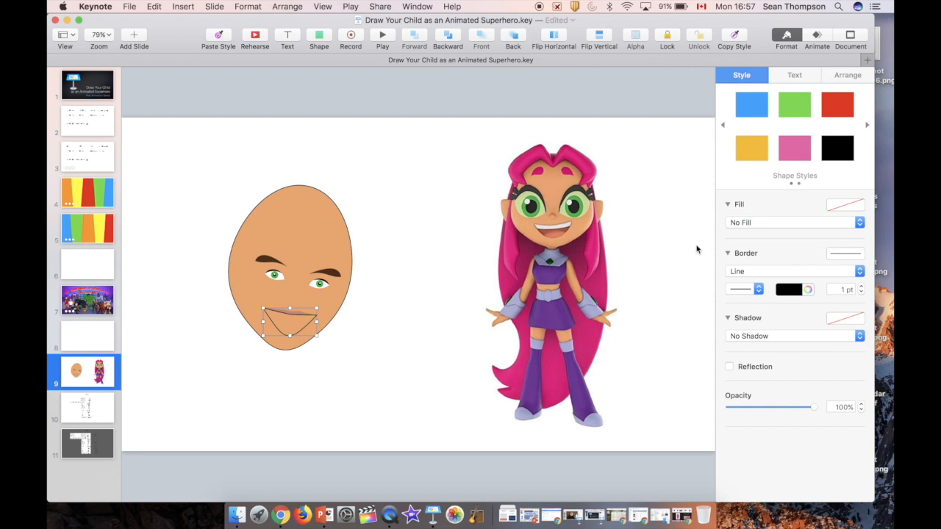
Remove the mouth shape's border and give it a colour fill sampled from the inside of the cartoon character's mouth.
{"action": "left_click", "coordinate": [744, 272]}
{"action": "left_click", "coordinate": [750, 264]}
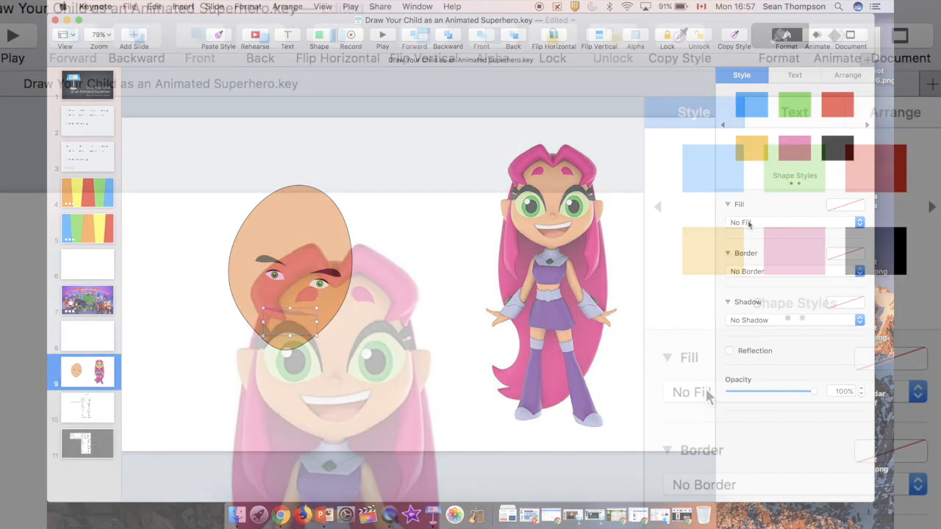
{"action": "left_click", "coordinate": [747, 222]}
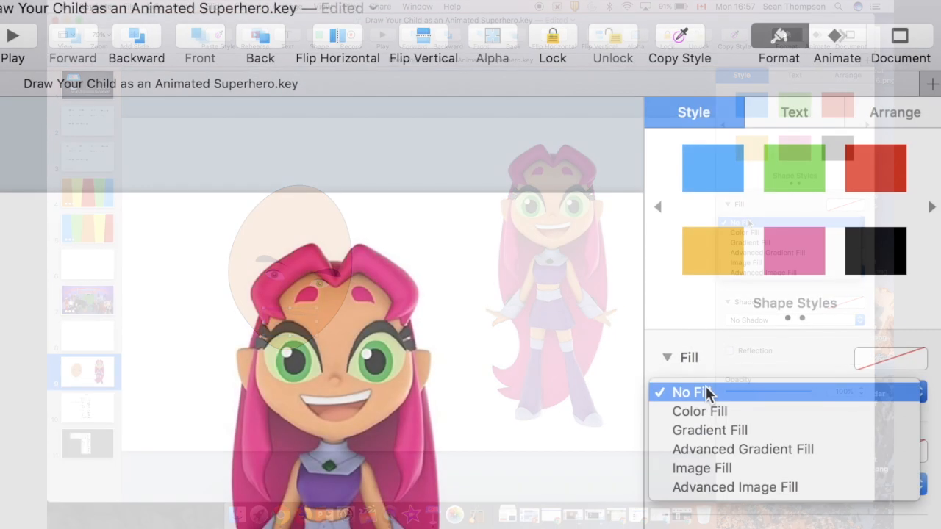
{"action": "left_click", "coordinate": [746, 233]}
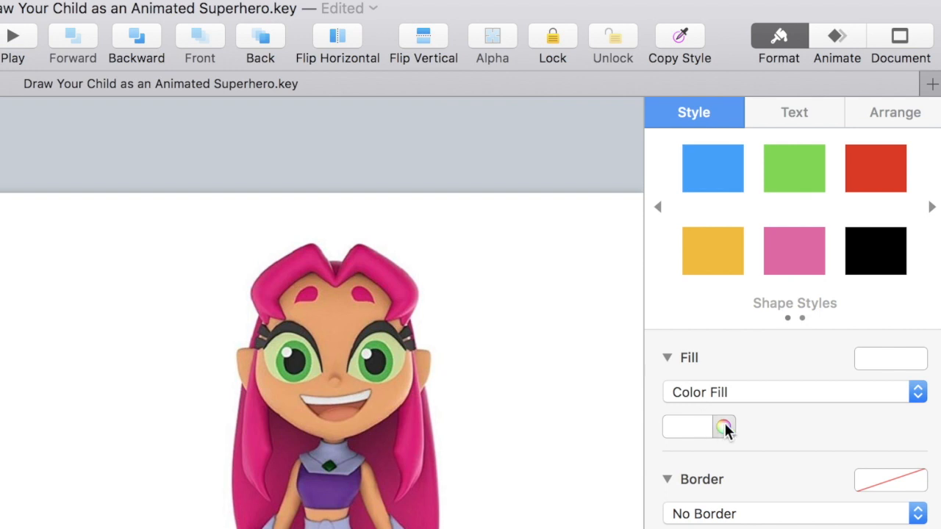
{"action": "left_click", "coordinate": [724, 426]}
{"action": "left_click", "coordinate": [384, 435]}
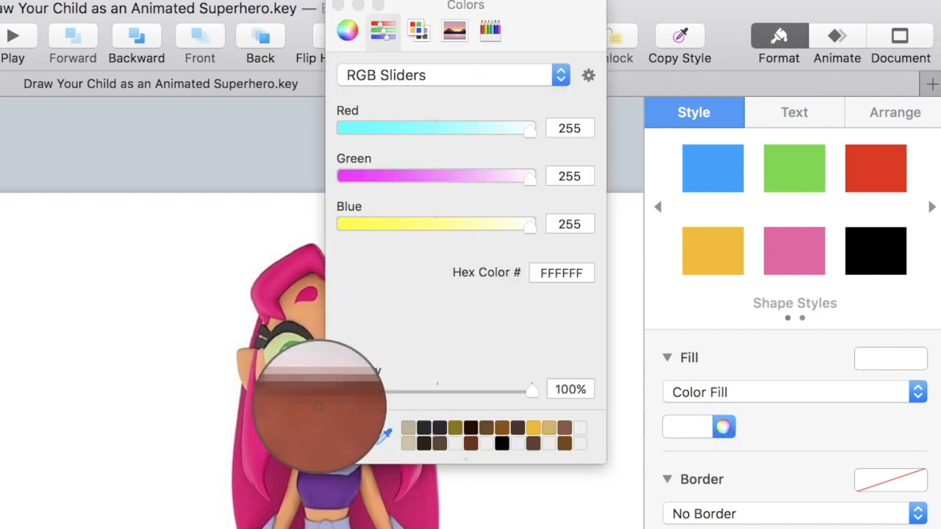
{"action": "left_click", "coordinate": [318, 407]}
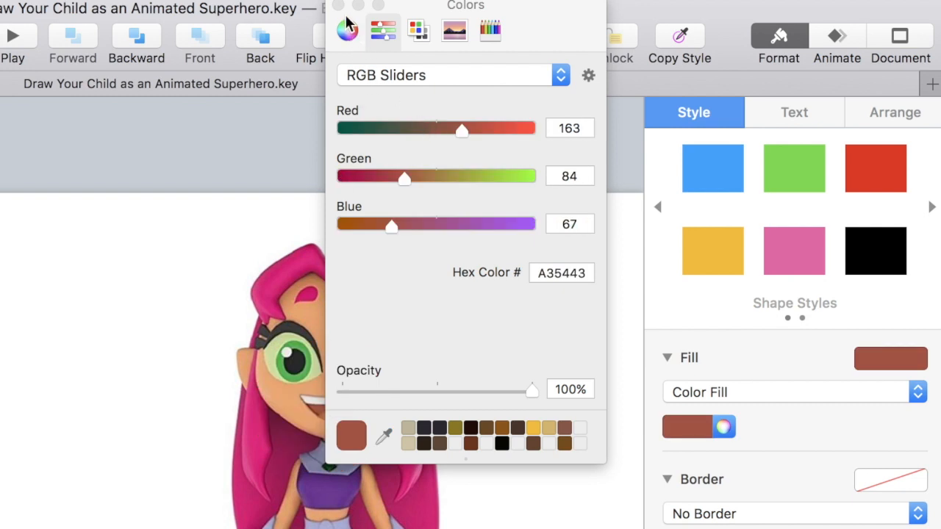
Set the mouth fill's HSB brightness to 78% and the mouth shape's opacity to 85%.
{"action": "left_click", "coordinate": [375, 74]}
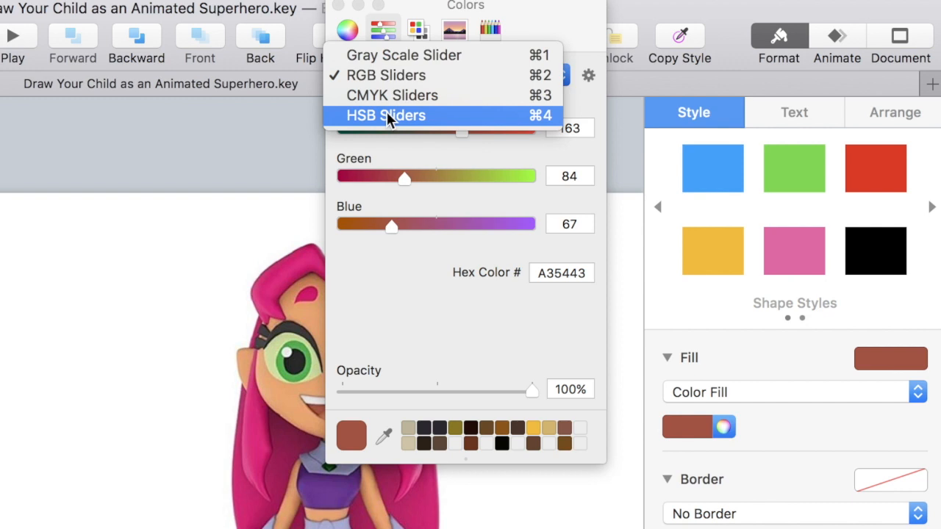
{"action": "left_click", "coordinate": [387, 118]}
{"action": "left_click_drag", "start_coordinate": [471, 222], "coordinate": [494, 226]}
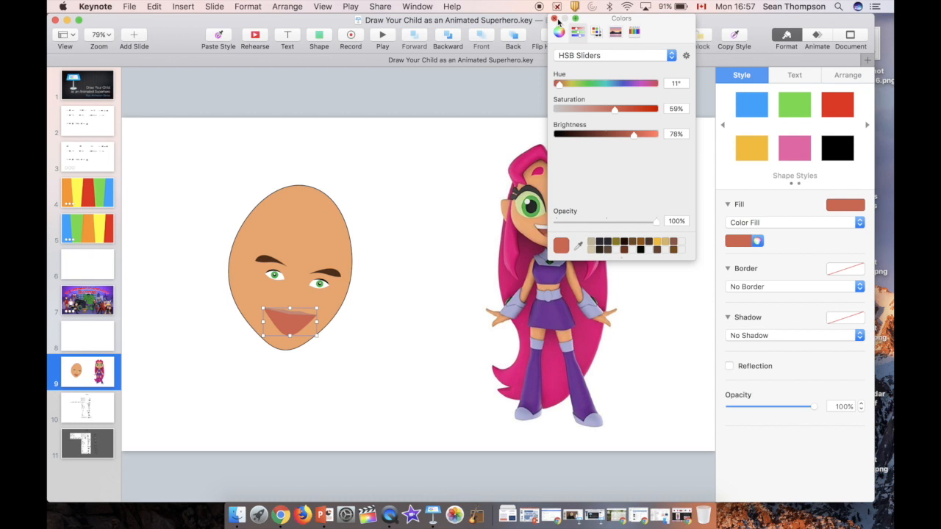
{"action": "left_click", "coordinate": [555, 18]}
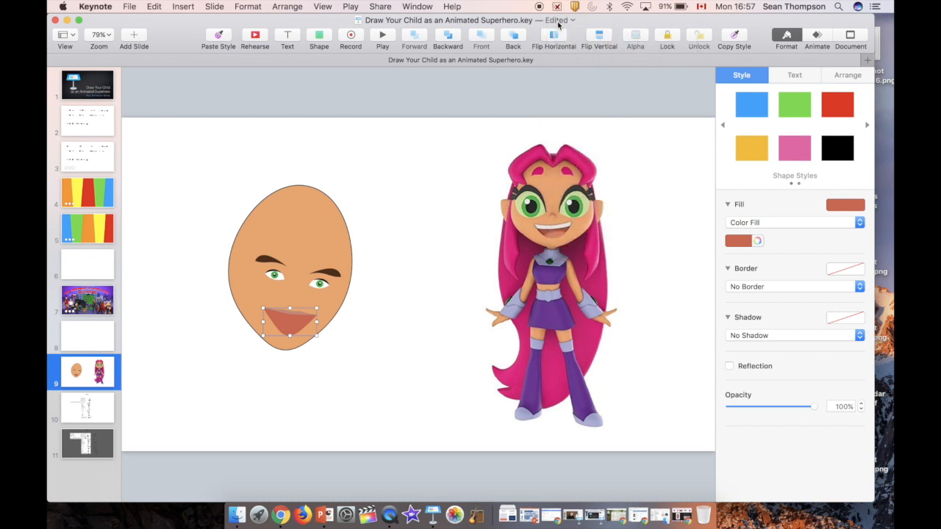
{"action": "mouse_move", "coordinate": [813, 410]}
{"action": "left_mouse_down"}
{"action": "mouse_move", "coordinate": [760, 408]}
{"action": "mouse_move", "coordinate": [804, 409]}
{"action": "mouse_move", "coordinate": [797, 412]}
{"action": "left_mouse_up"}
Add a drop shadow to the upper lip and make the shadow black.
{"action": "scroll", "coordinate": [300, 318], "scroll_direction": "up", "scroll_amount": 5}
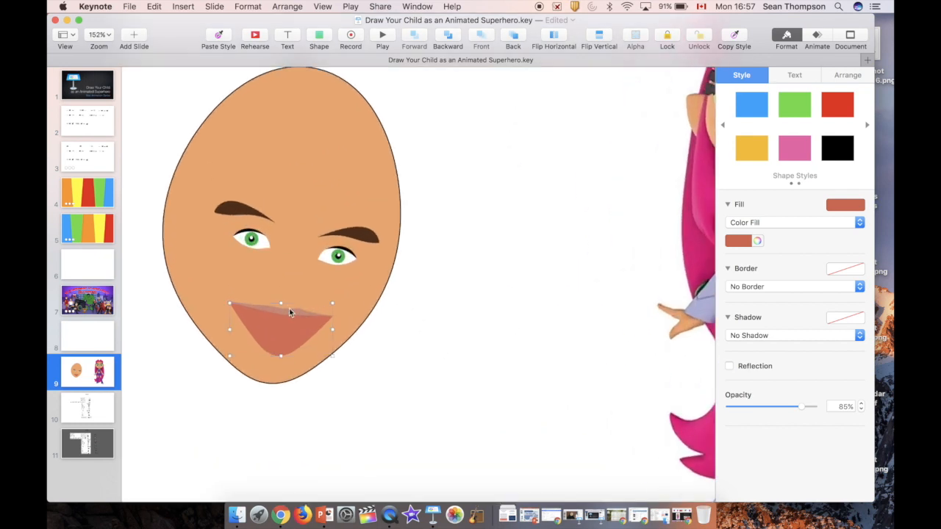
{"action": "left_click", "coordinate": [289, 309]}
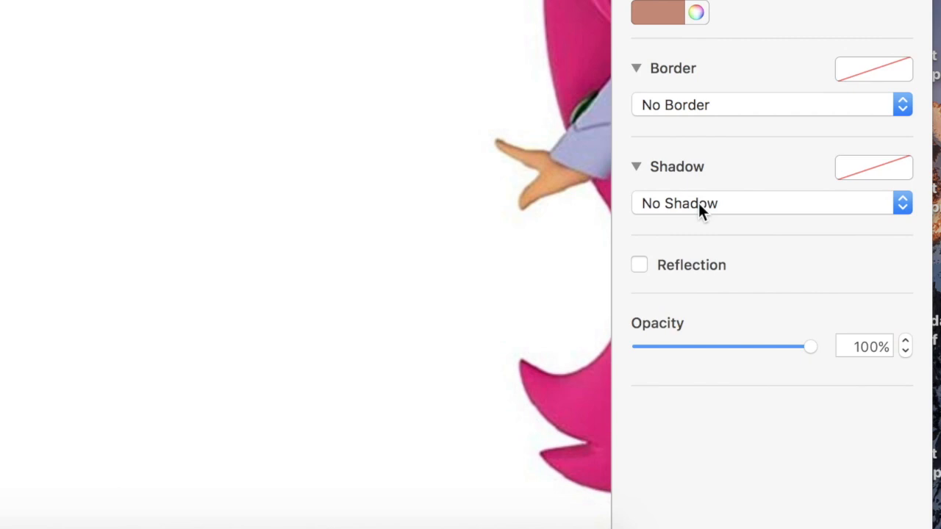
{"action": "left_click", "coordinate": [759, 338]}
{"action": "left_click", "coordinate": [755, 345]}
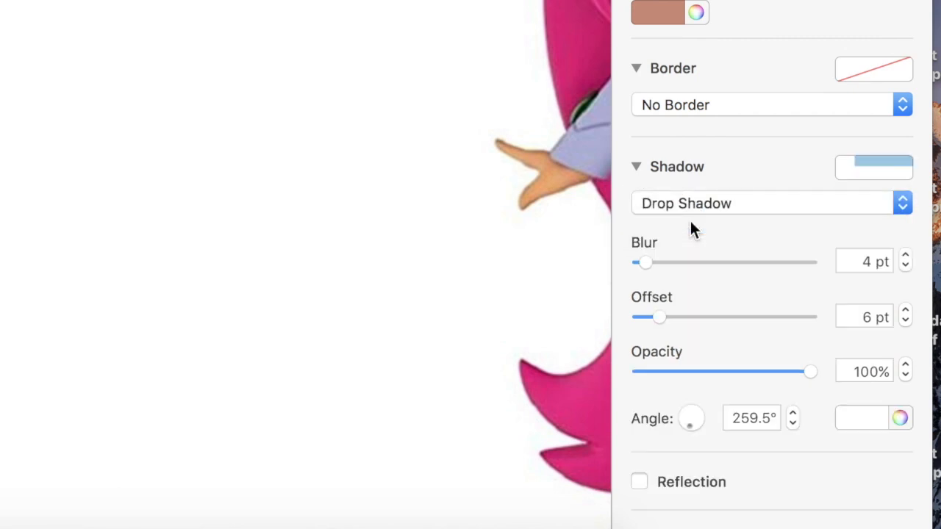
{"action": "left_click", "coordinate": [877, 417]}
{"action": "left_click", "coordinate": [881, 365]}
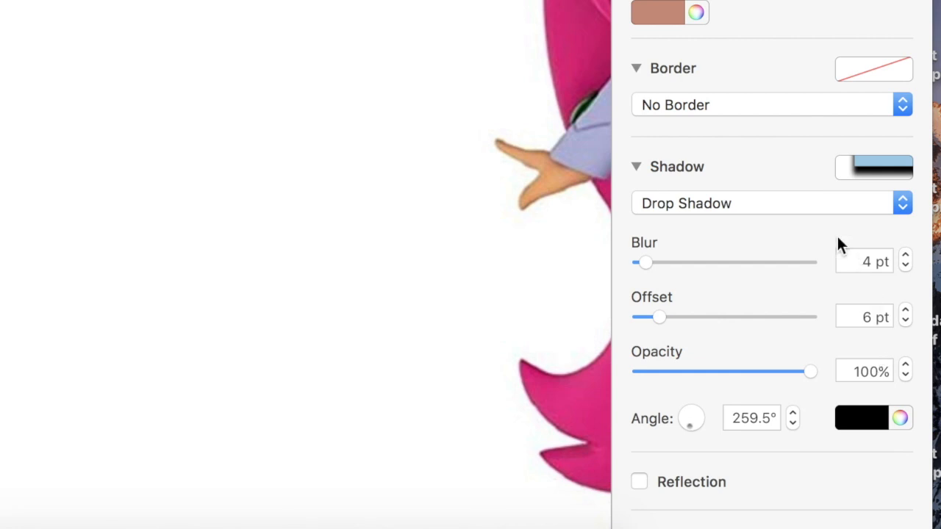
Set the upper lip's shadow offset to 2 pt and the shadow opacity to 49%.
{"action": "left_click", "coordinate": [905, 323]}
{"action": "left_click", "coordinate": [905, 323]}
{"action": "left_click", "coordinate": [905, 323]}
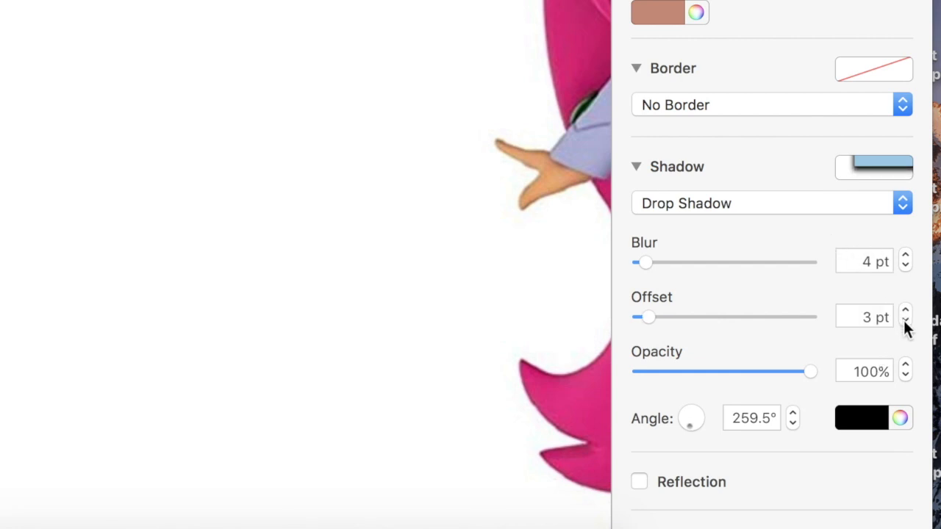
{"action": "left_click", "coordinate": [905, 323]}
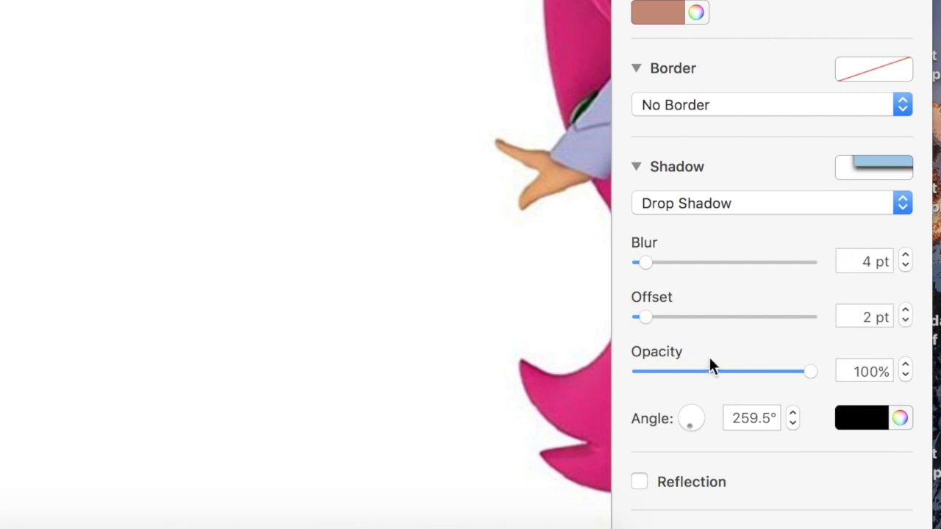
{"action": "left_click", "coordinate": [723, 370]}
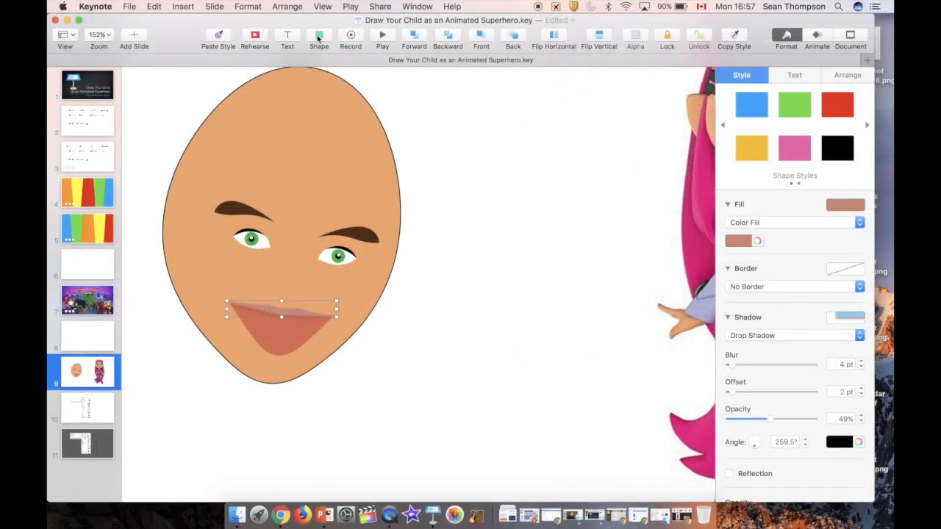
Draw a closed freeform band for the teeth across the top of the mouth and curve its lower edge.
{"action": "left_click", "coordinate": [318, 38]}
{"action": "left_click", "coordinate": [434, 60]}
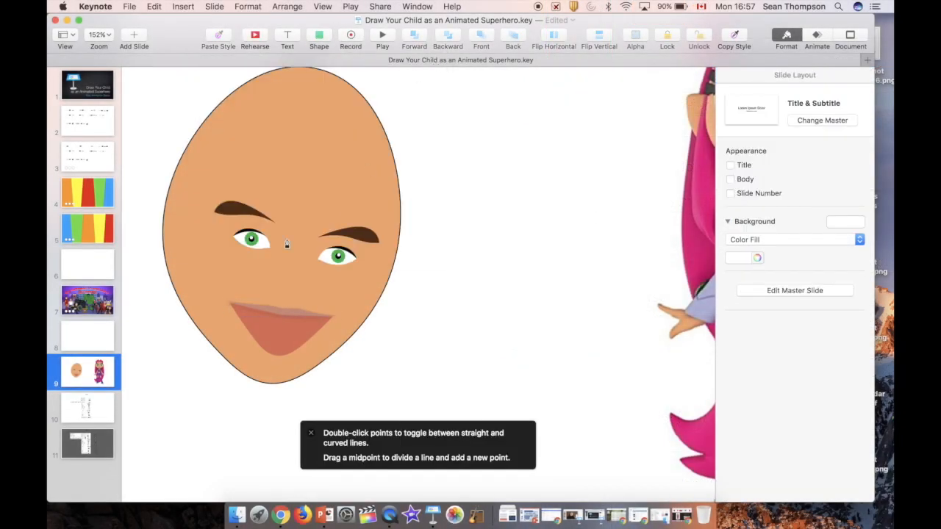
{"action": "left_click", "coordinate": [230, 305]}
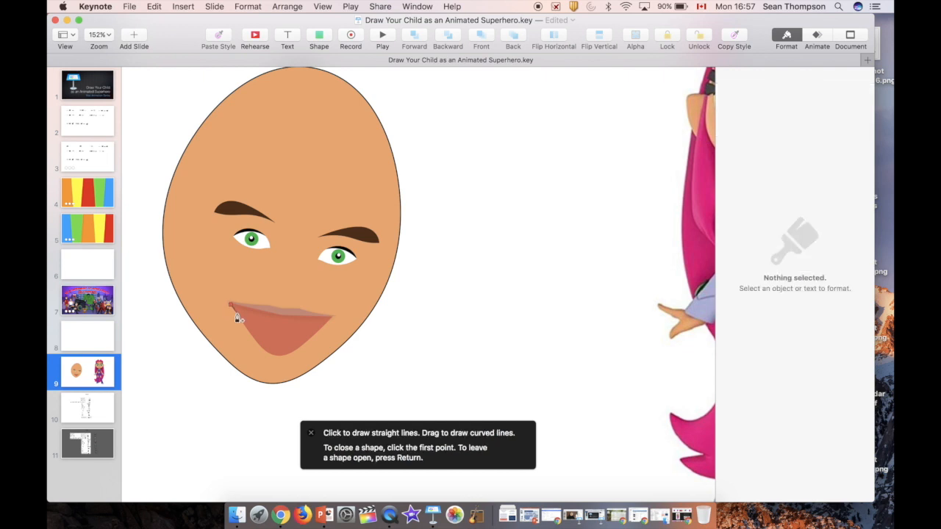
{"action": "left_click", "coordinate": [237, 317]}
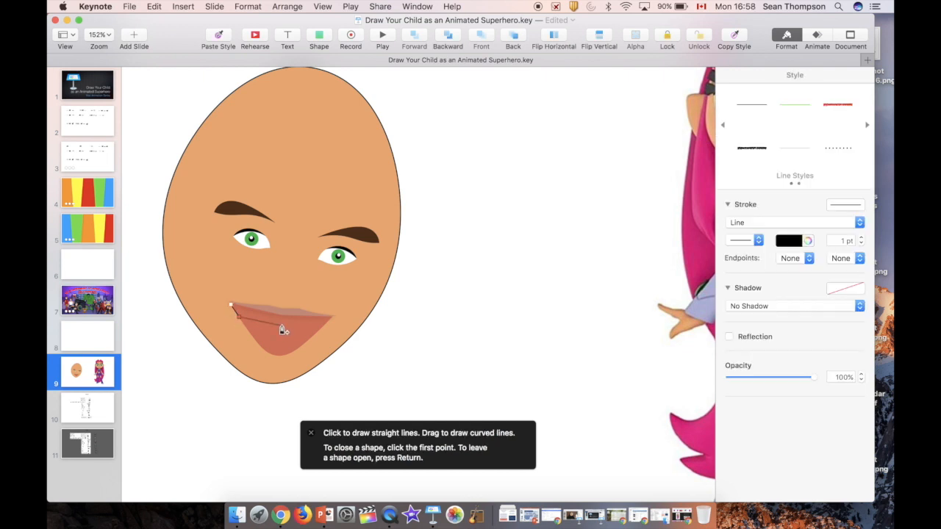
{"action": "left_click", "coordinate": [280, 326]}
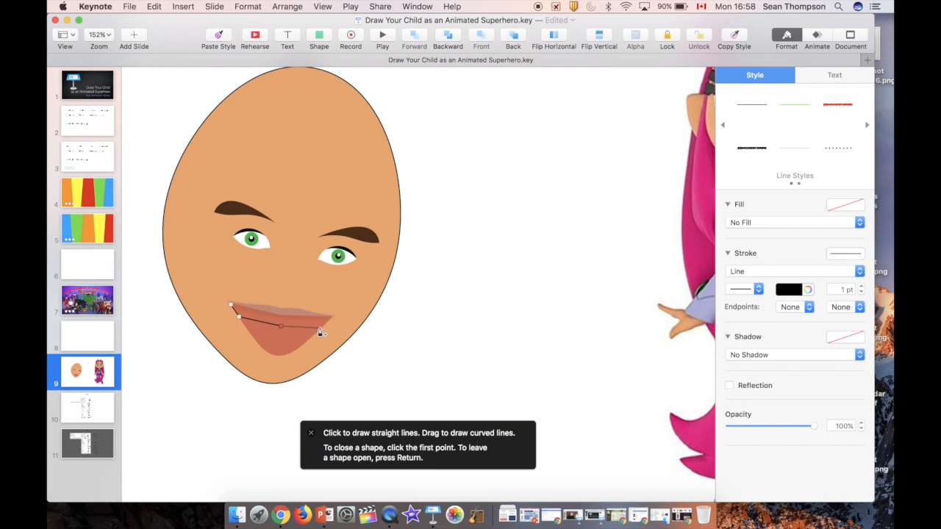
{"action": "left_click", "coordinate": [300, 326]}
{"action": "left_click", "coordinate": [332, 319]}
{"action": "left_click", "coordinate": [231, 308]}
{"action": "double_click", "coordinate": [282, 326]}
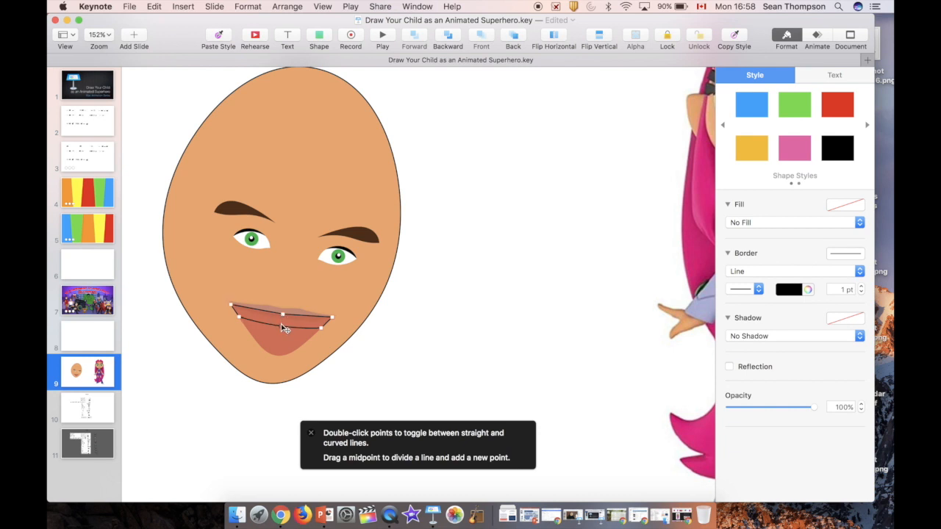
{"action": "key", "text": "Return"}
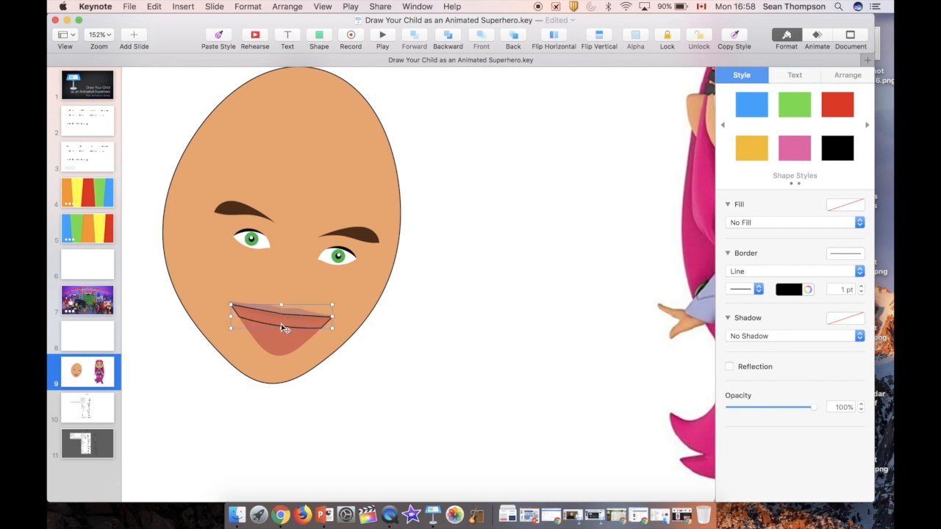
Give the teeth shape a white border and a white colour fill.
{"action": "left_click", "coordinate": [796, 291]}
{"action": "left_click", "coordinate": [739, 366]}
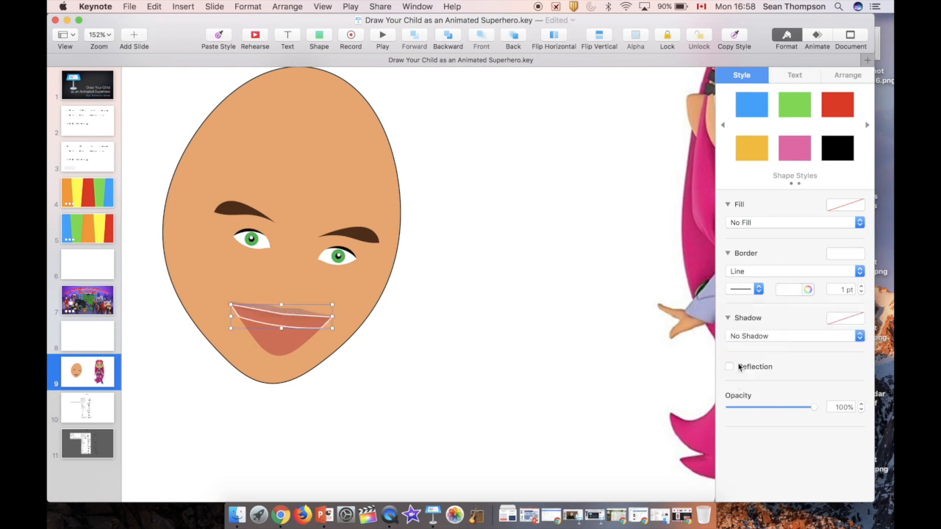
{"action": "left_click", "coordinate": [756, 223]}
{"action": "left_click", "coordinate": [751, 234]}
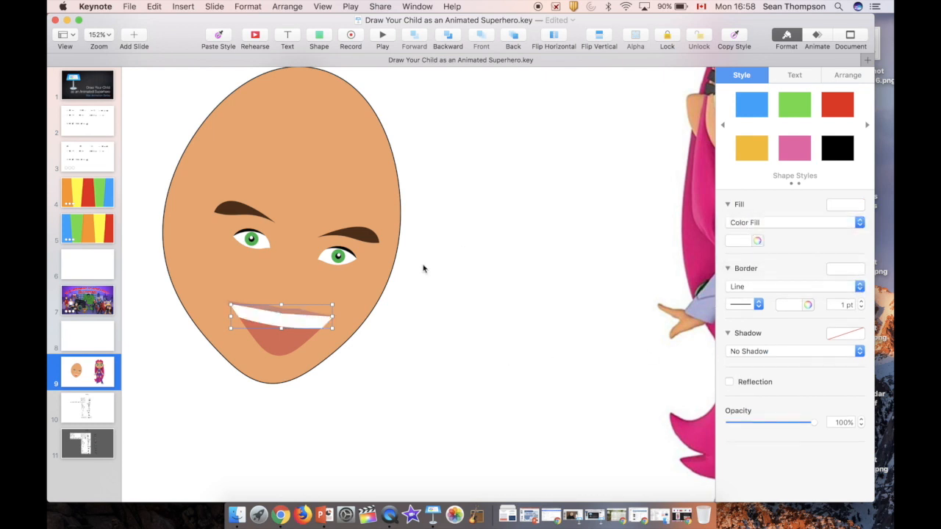
Bring the upper lip to the front so its shadow falls on the teeth, and deselect it.
{"action": "left_click", "coordinate": [294, 310]}
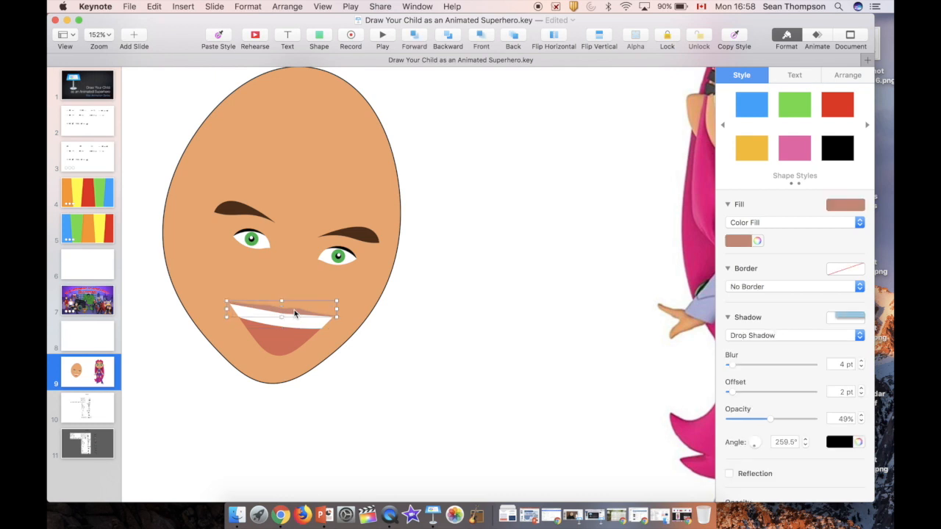
{"action": "left_click", "coordinate": [484, 35]}
{"action": "left_click", "coordinate": [494, 281]}
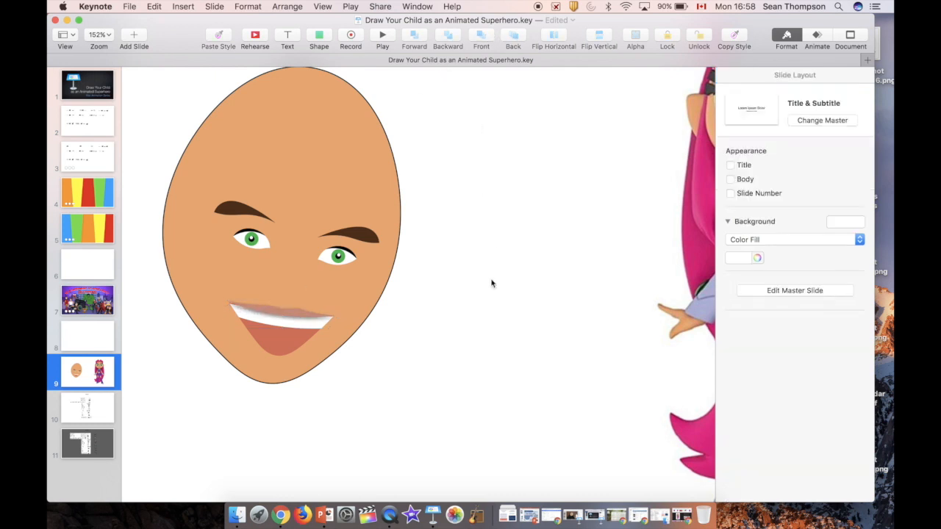
Examine the nose area in the child's photo and the nose on the cartoon character.
{"action": "scroll", "coordinate": [451, 285], "scroll_direction": "down", "scroll_amount": 5}
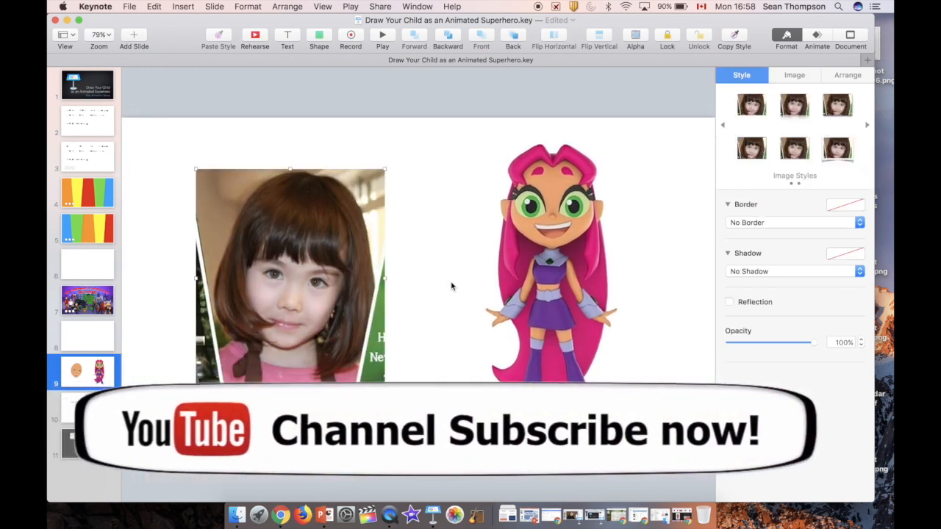
{"action": "scroll", "coordinate": [452, 286], "scroll_direction": "up", "scroll_amount": 4}
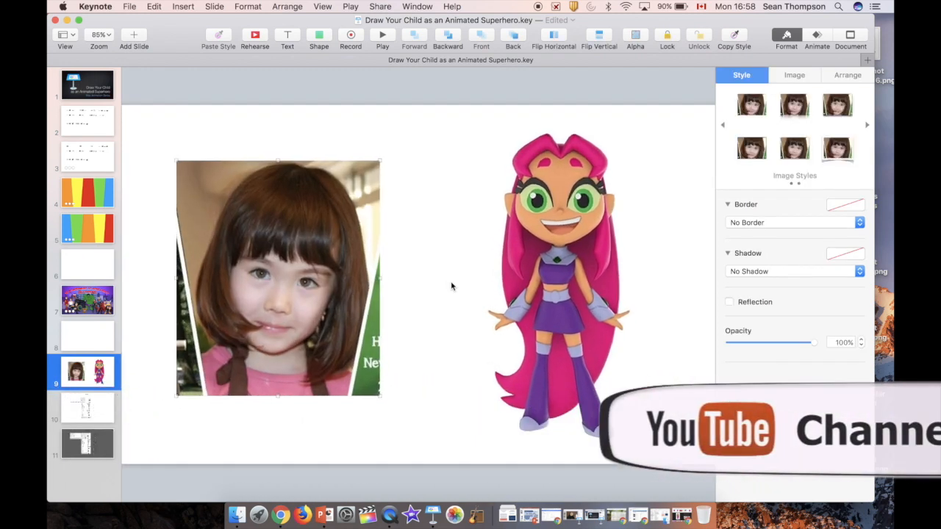
{"action": "scroll", "coordinate": [452, 286], "scroll_direction": "left", "scroll_amount": 5}
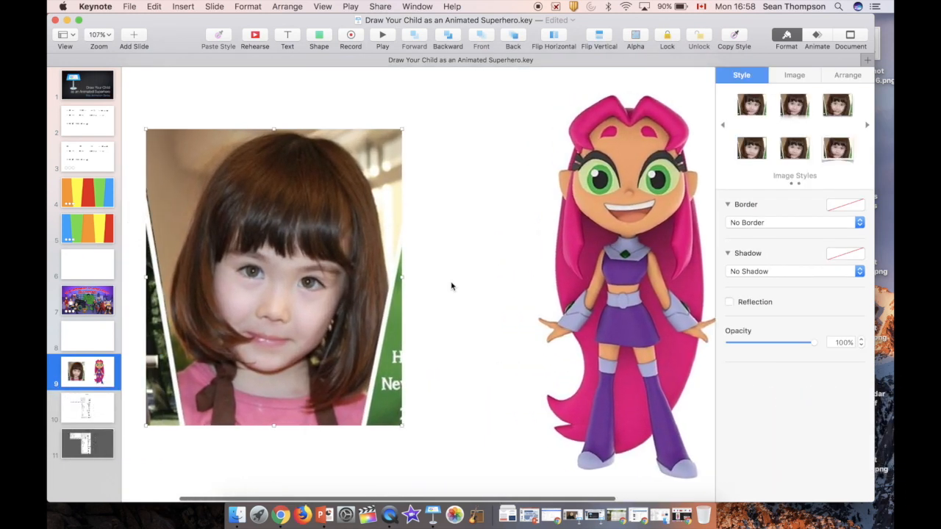
{"action": "left_click", "coordinate": [318, 38]}
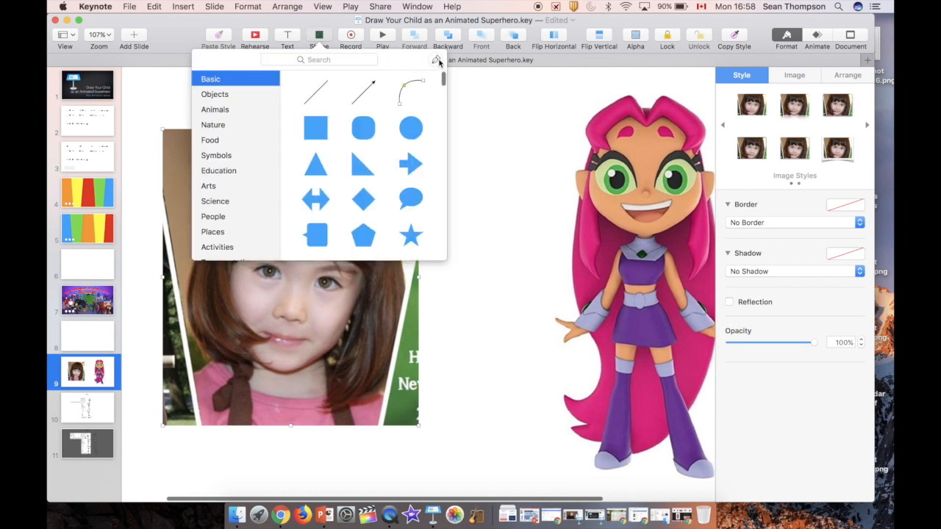
{"action": "left_click", "coordinate": [434, 59]}
{"action": "scroll", "coordinate": [299, 303], "scroll_direction": "up", "scroll_amount": 2}
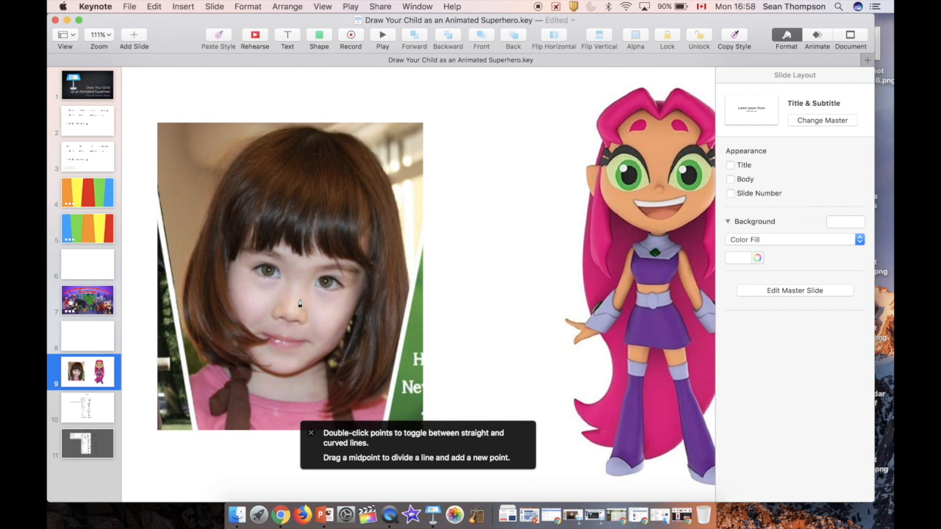
{"action": "scroll", "coordinate": [299, 302], "scroll_direction": "up", "scroll_amount": 2}
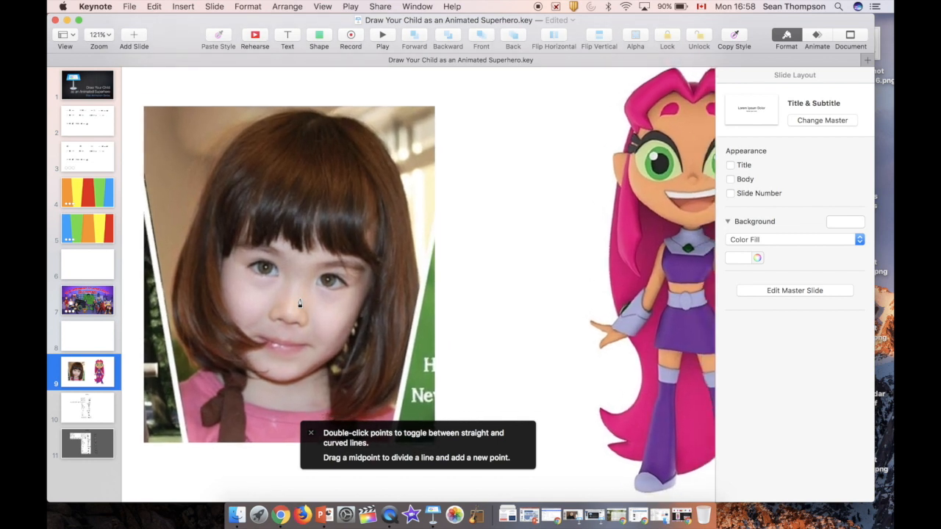
{"action": "scroll", "coordinate": [299, 303], "scroll_direction": "down", "scroll_amount": 2}
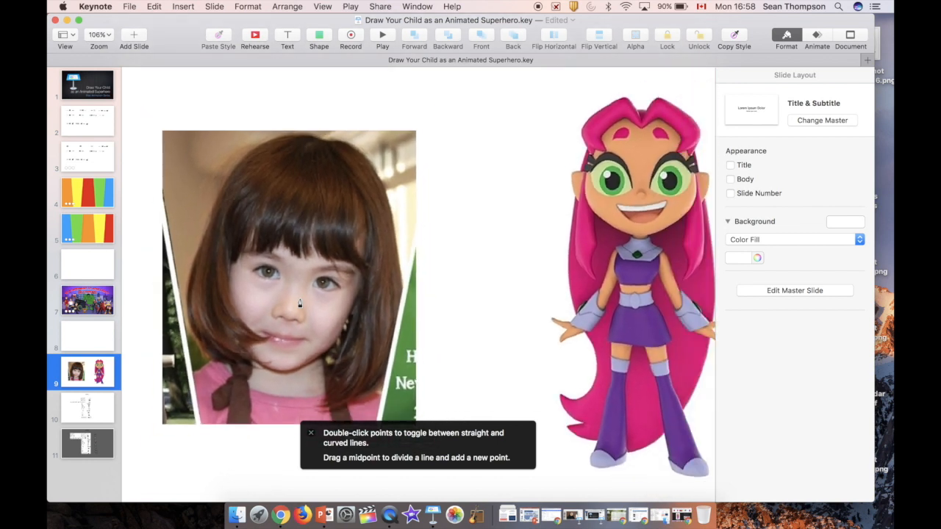
{"action": "scroll", "coordinate": [299, 303], "scroll_direction": "up", "scroll_amount": 2}
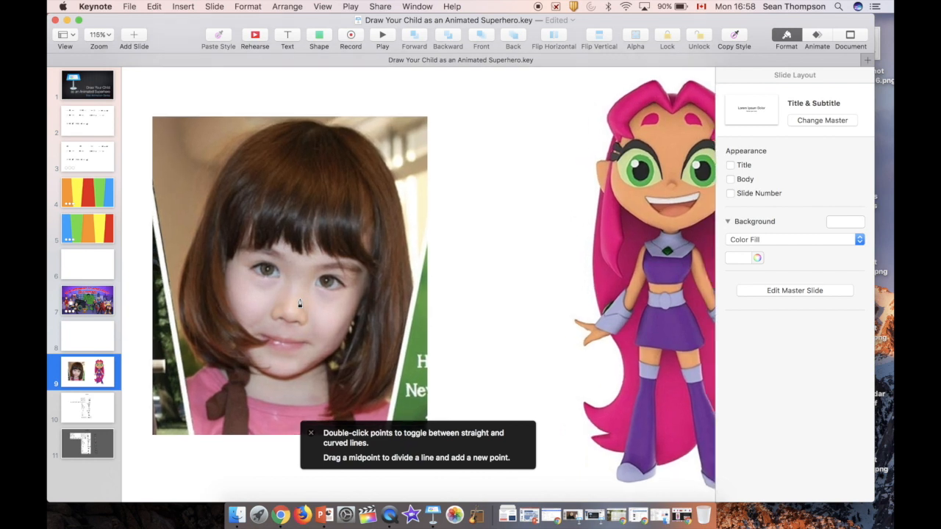
{"action": "scroll", "coordinate": [299, 303], "scroll_direction": "up", "scroll_amount": 5}
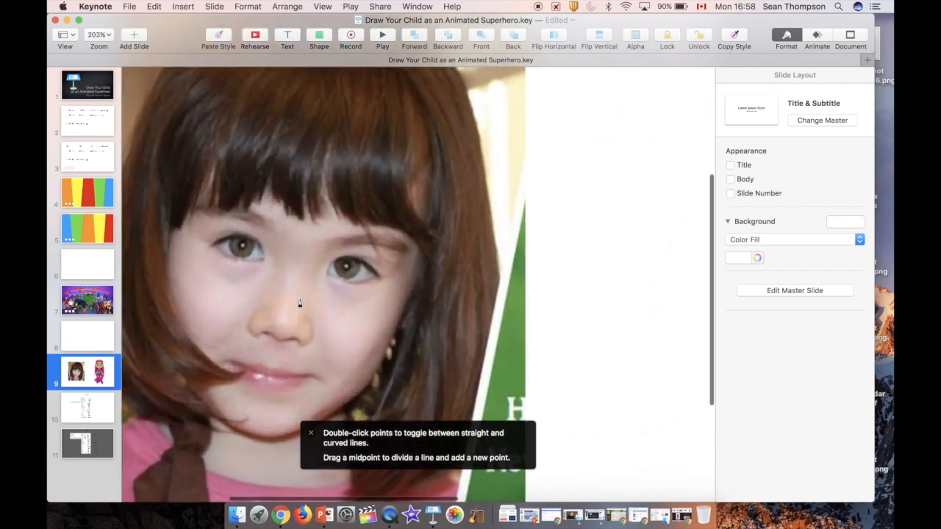
{"action": "scroll", "coordinate": [299, 303], "scroll_direction": "right", "scroll_amount": 5}
{"action": "scroll", "coordinate": [299, 303], "scroll_direction": "up", "scroll_amount": 2}
{"action": "scroll", "coordinate": [299, 302], "scroll_direction": "right", "scroll_amount": 2}
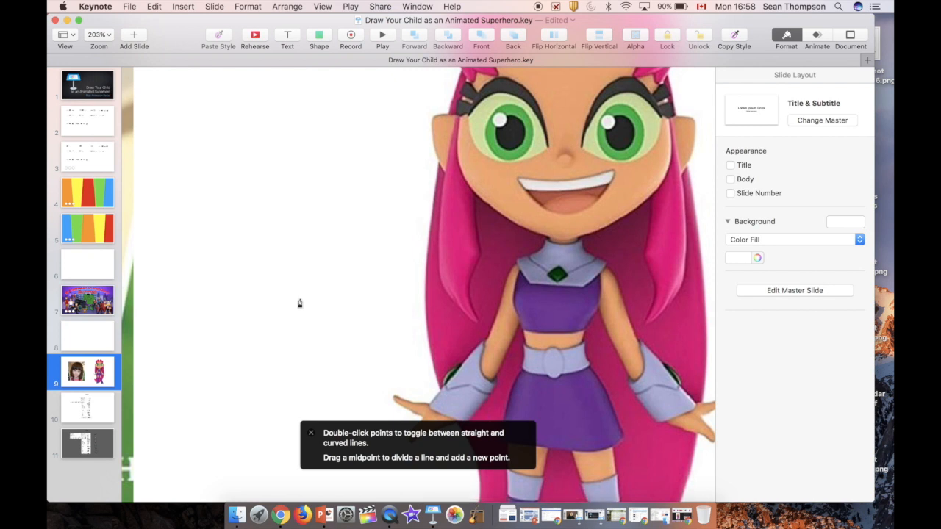
{"action": "scroll", "coordinate": [300, 302], "scroll_direction": "down", "scroll_amount": 7}
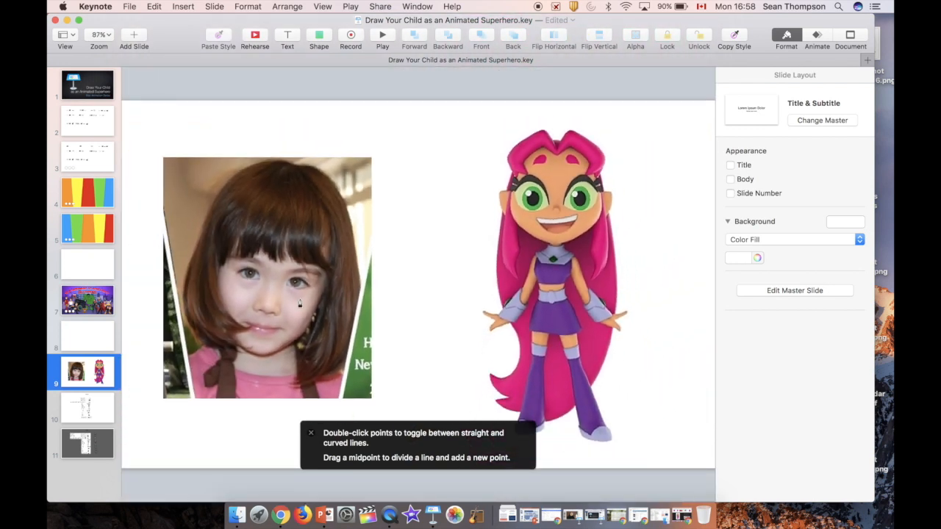
Insert an oval about 37 by 22 pt over the nose in the photo and rotate it to 355°.
{"action": "left_click", "coordinate": [319, 41]}
{"action": "left_click", "coordinate": [419, 129]}
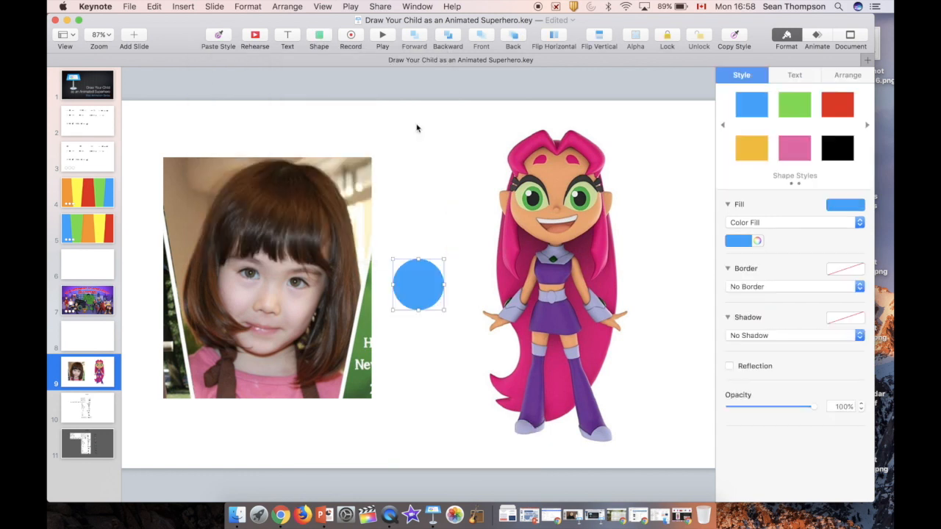
{"action": "left_click_drag", "start_coordinate": [412, 291], "coordinate": [265, 309]}
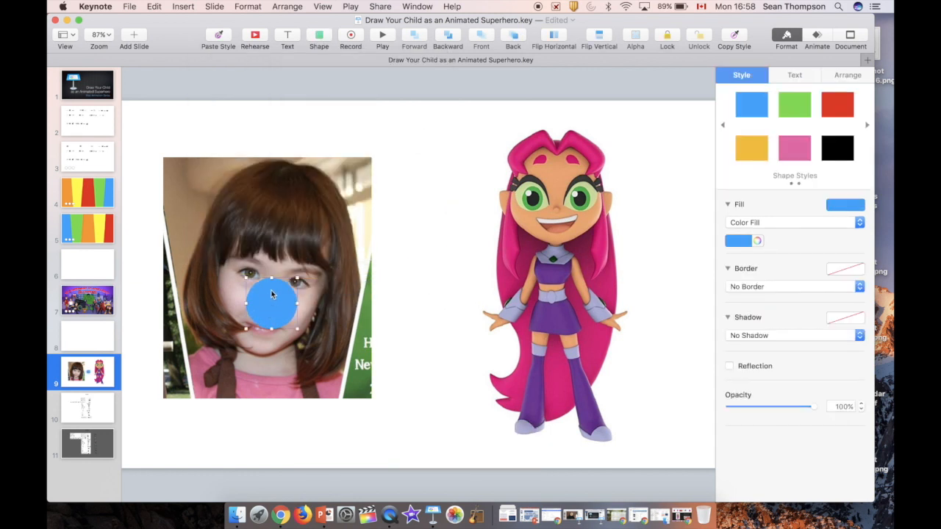
{"action": "left_click_drag", "start_coordinate": [297, 278], "coordinate": [269, 316]}
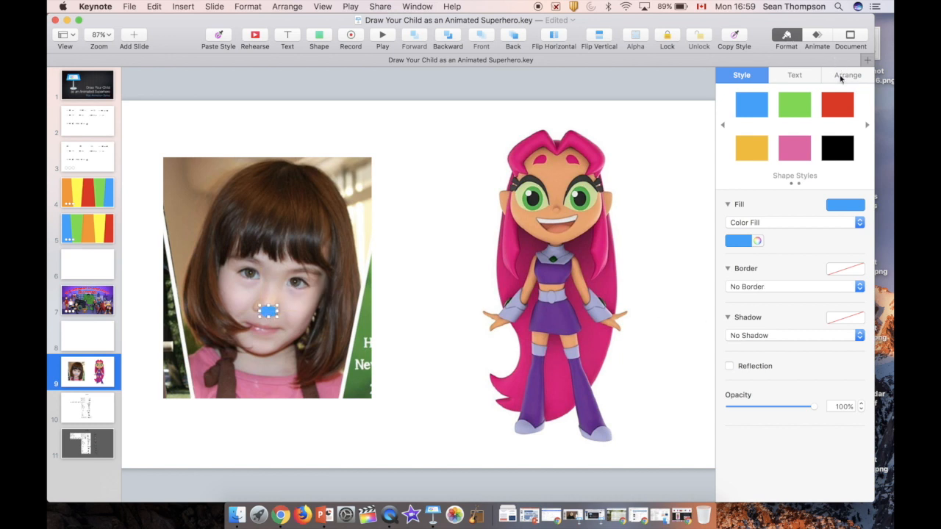
{"action": "left_click", "coordinate": [843, 76]}
{"action": "left_click", "coordinate": [809, 276]}
{"action": "left_click", "coordinate": [810, 276]}
Fill the nose oval with the skin colour sampled from the cartoon character's face.
{"action": "left_click", "coordinate": [747, 75]}
{"action": "left_click", "coordinate": [757, 241]}
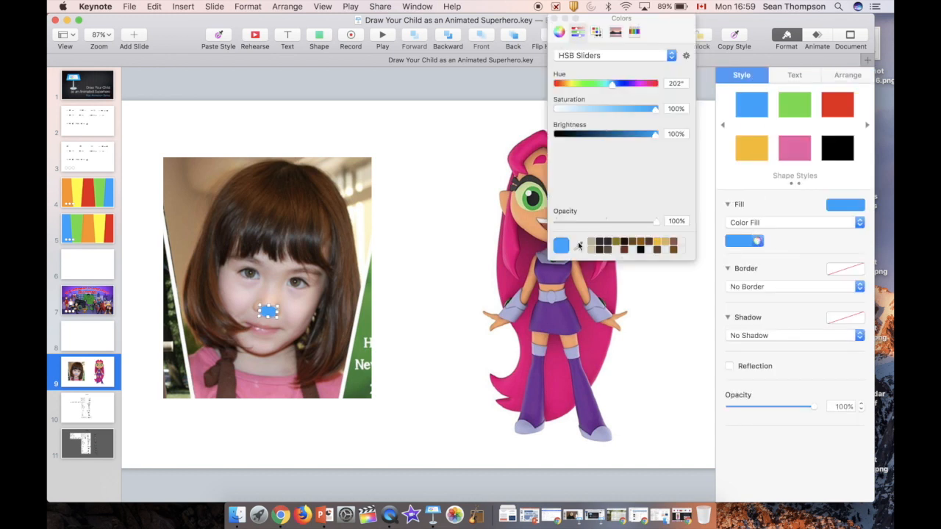
{"action": "left_click", "coordinate": [578, 247]}
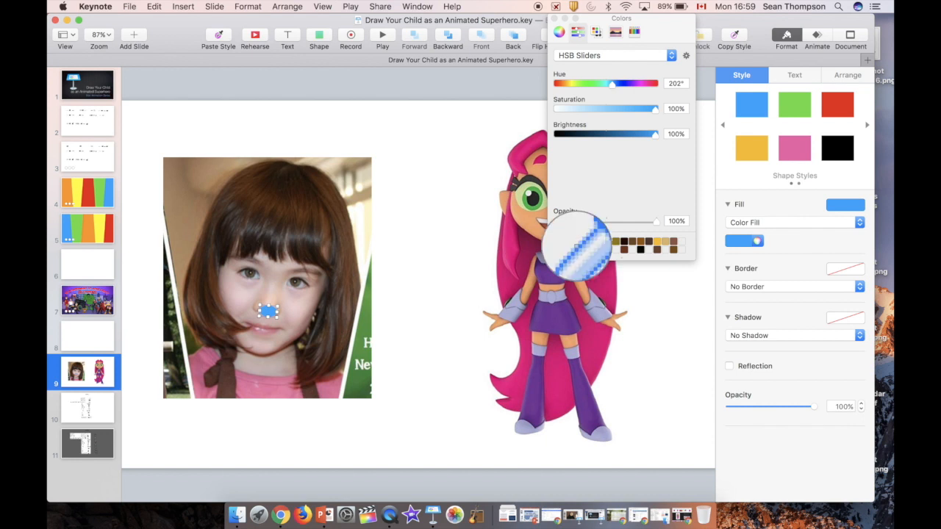
{"action": "left_click", "coordinate": [598, 36]}
{"action": "left_click_drag", "start_coordinate": [606, 18], "coordinate": [641, 22]}
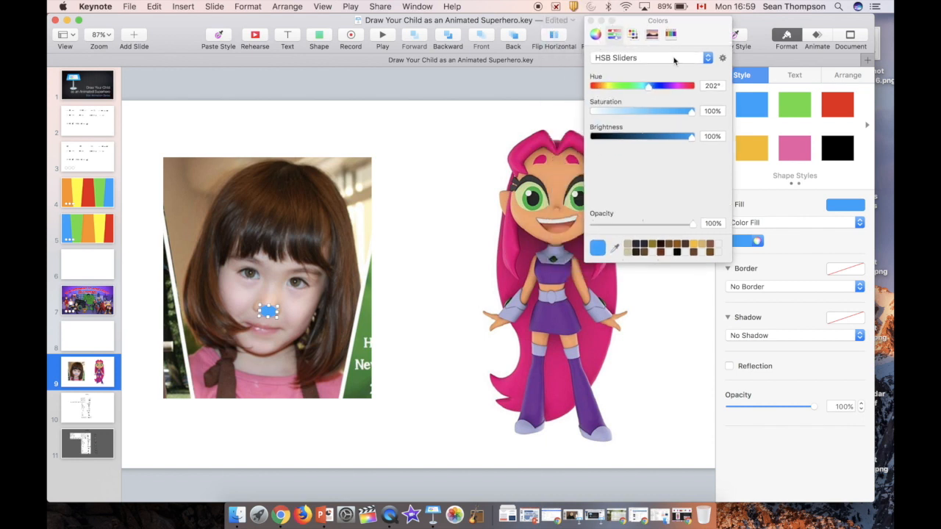
{"action": "left_click", "coordinate": [614, 247]}
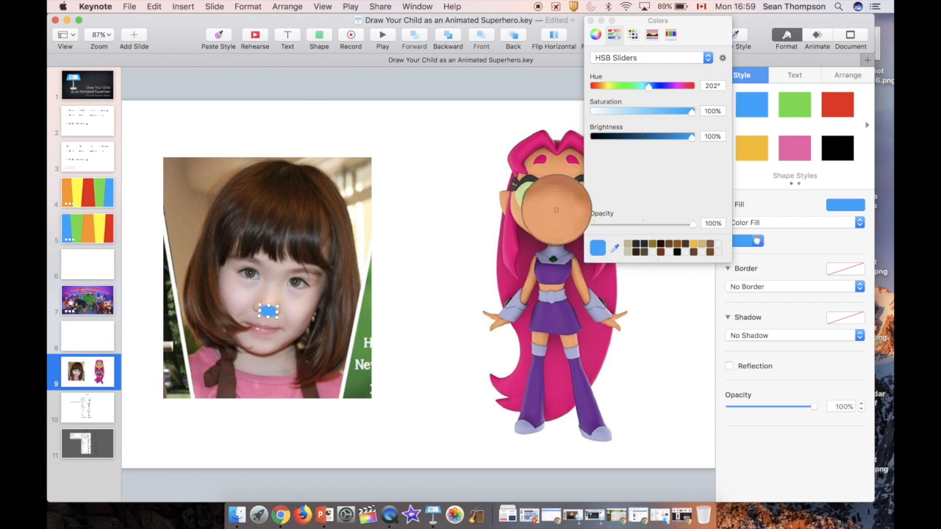
{"action": "left_click", "coordinate": [556, 210]}
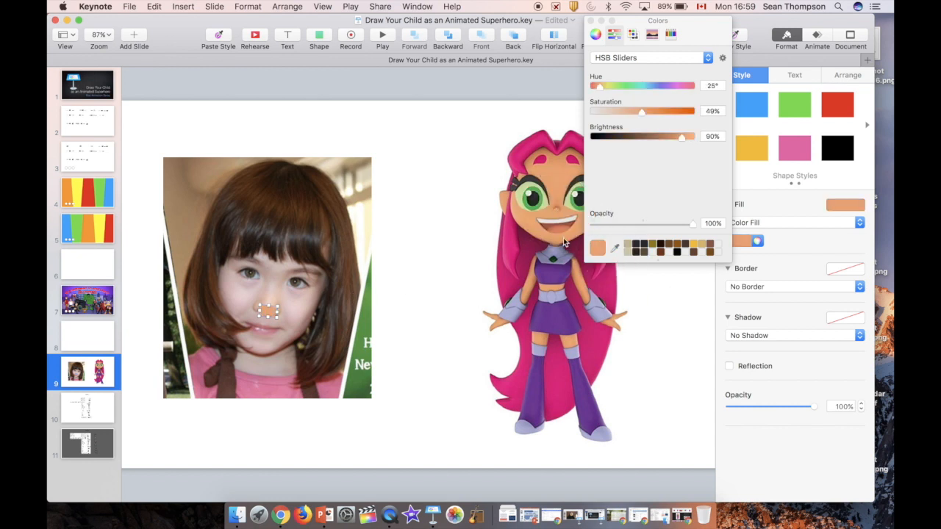
Give the nose a drop shadow with 8 pt blur, 4 pt offset, 46% opacity and a 90.7° angle.
{"action": "left_click", "coordinate": [777, 337]}
{"action": "left_click", "coordinate": [771, 346]}
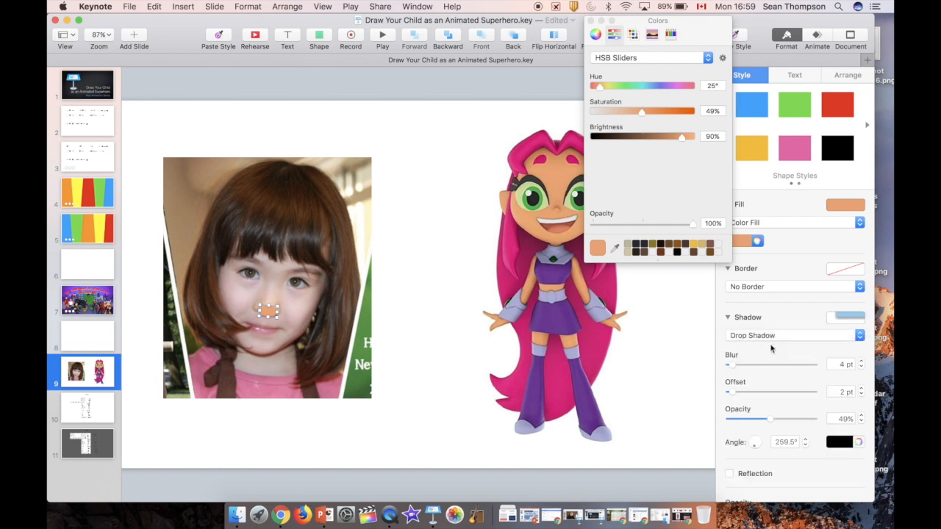
{"action": "left_click_drag", "start_coordinate": [754, 443], "coordinate": [757, 439]}
{"action": "left_click", "coordinate": [793, 420]}
{"action": "left_click", "coordinate": [770, 420]}
Remove the photo covering the drawn face and move the nose up, away from the upper lip.
{"action": "left_click", "coordinate": [318, 239]}
{"action": "key", "text": "Delete"}
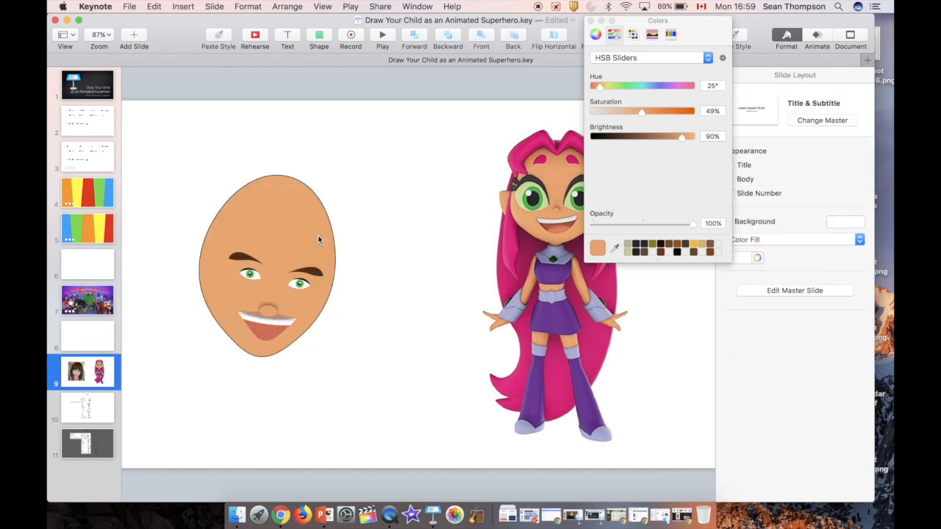
{"action": "left_click_drag", "start_coordinate": [269, 312], "coordinate": [271, 301]}
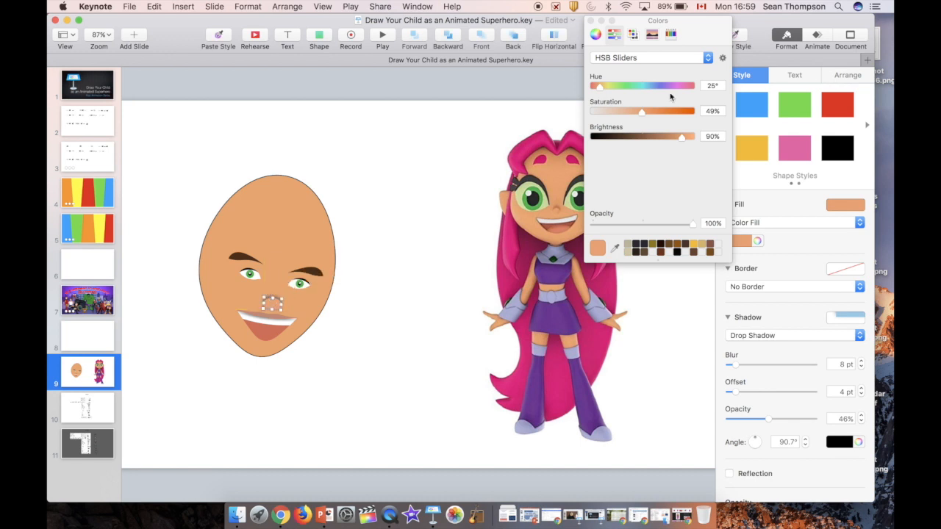
Resize the nose to 17 pt wide and 20 pt high.
{"action": "left_click", "coordinate": [856, 77]}
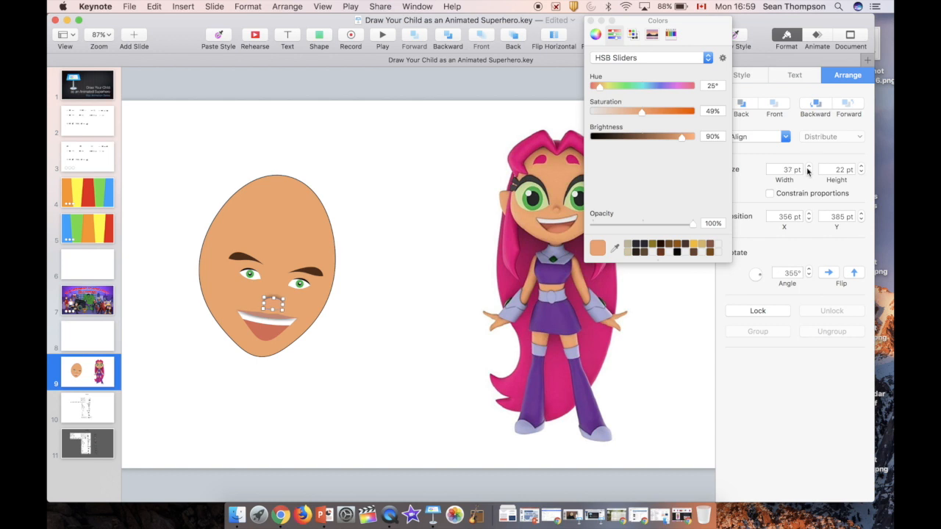
{"action": "left_click", "coordinate": [809, 174]}
{"action": "left_click", "coordinate": [809, 174]}
{"action": "left_click", "coordinate": [809, 173]}
{"action": "left_click", "coordinate": [809, 173]}
{"action": "left_click", "coordinate": [809, 173]}
{"action": "left_click", "coordinate": [810, 173]}
{"action": "left_click", "coordinate": [809, 174]}
{"action": "left_click", "coordinate": [809, 173]}
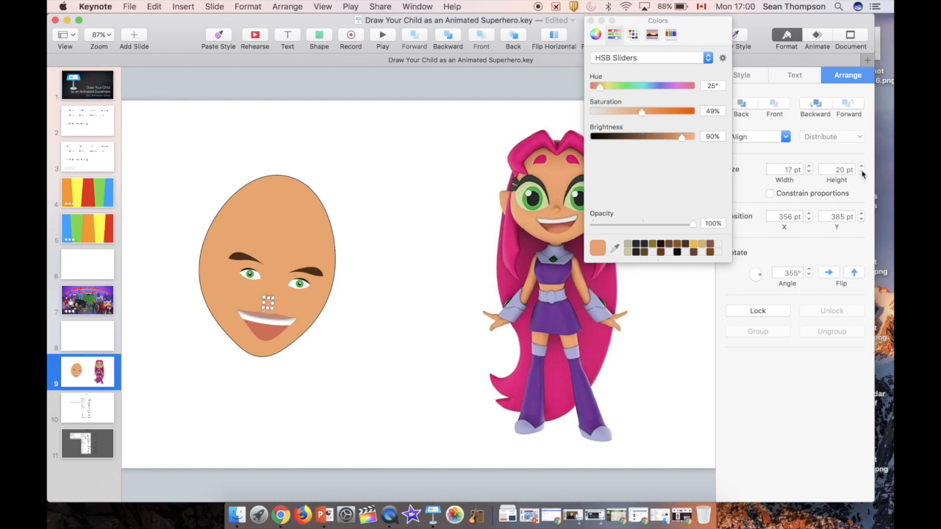
Enlarge the left eye and delete the right eye from the face.
{"action": "left_click_drag", "start_coordinate": [268, 303], "coordinate": [226, 286]}
{"action": "left_click", "coordinate": [254, 276]}
{"action": "left_click_drag", "start_coordinate": [243, 278], "coordinate": [249, 271]}
{"action": "left_click", "coordinate": [303, 285]}
{"action": "mouse_move", "coordinate": [313, 279]}
{"action": "left_mouse_down"}
{"action": "mouse_move", "coordinate": [322, 275]}
{"action": "mouse_move", "coordinate": [305, 281]}
{"action": "left_mouse_up"}
{"action": "key", "text": "Delete"}
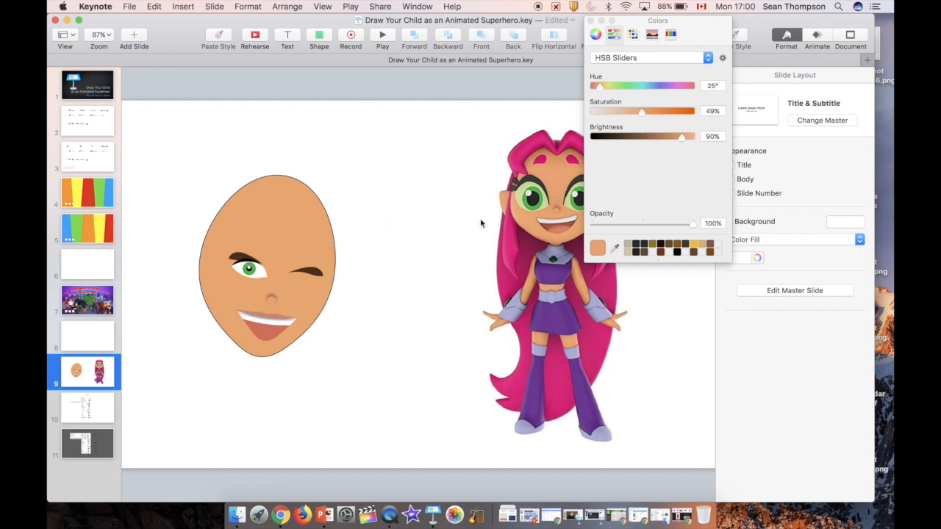
Raise the left eyebrow above the eye, rotate it to 337° and enlarge it to 102 by 32 pt.
{"action": "mouse_move", "coordinate": [239, 261]}
{"action": "left_mouse_down"}
{"action": "mouse_move", "coordinate": [241, 254]}
{"action": "mouse_move", "coordinate": [240, 271]}
{"action": "mouse_move", "coordinate": [241, 246]}
{"action": "left_mouse_up"}
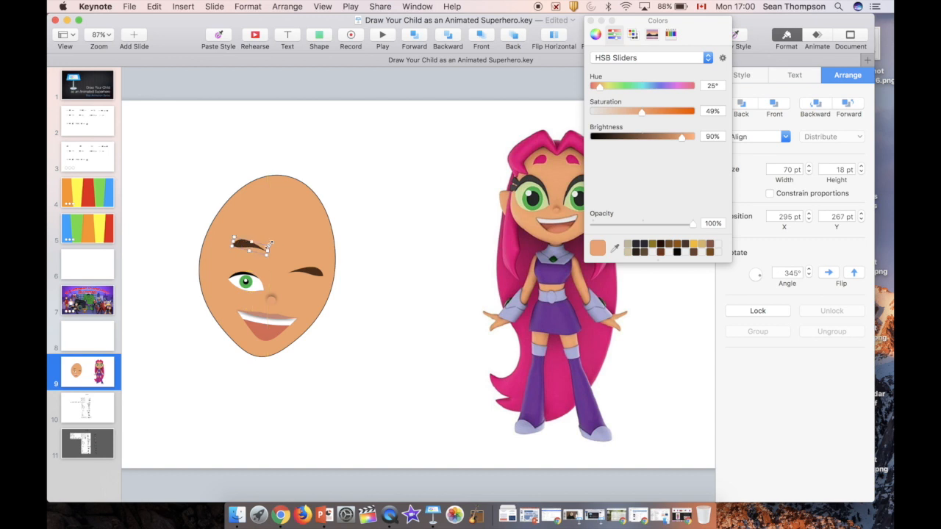
{"action": "left_click", "coordinate": [809, 276]}
{"action": "left_click", "coordinate": [809, 276]}
{"action": "left_click_drag", "start_coordinate": [234, 241], "coordinate": [213, 246]}
Enlarge the left eye to 98 by 54 pt beneath its eyebrow and delete the right eyebrow.
{"action": "left_click_drag", "start_coordinate": [239, 283], "coordinate": [214, 266]}
{"action": "left_click_drag", "start_coordinate": [247, 273], "coordinate": [299, 267]}
{"action": "left_click", "coordinate": [314, 271]}
{"action": "key", "text": "Delete"}
Duplicate the left eye as a horizontally flipped right eye, rotated to 345° and placed at X 373 pt, Y 285 pt.
{"action": "left_click", "coordinate": [255, 268]}
{"action": "key", "text": "super+d"}
{"action": "left_click", "coordinate": [552, 35]}
{"action": "left_click", "coordinate": [809, 276]}
{"action": "key", "text": "Right"}
{"action": "key", "text": "Right"}
{"action": "key", "text": "Right"}
{"action": "key", "text": "Right"}
{"action": "key", "text": "Right"}
{"action": "key", "text": "Right"}
{"action": "key", "text": "Right"}
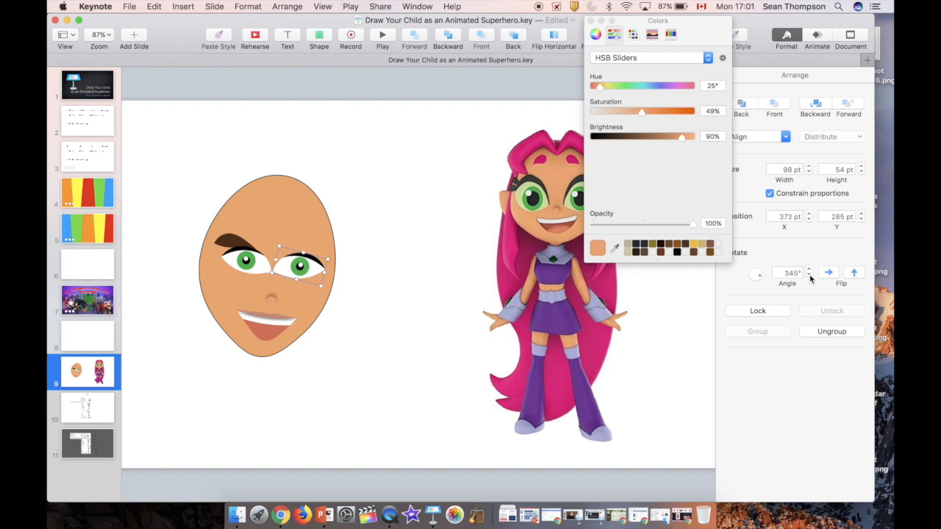
{"action": "left_click", "coordinate": [353, 283]}
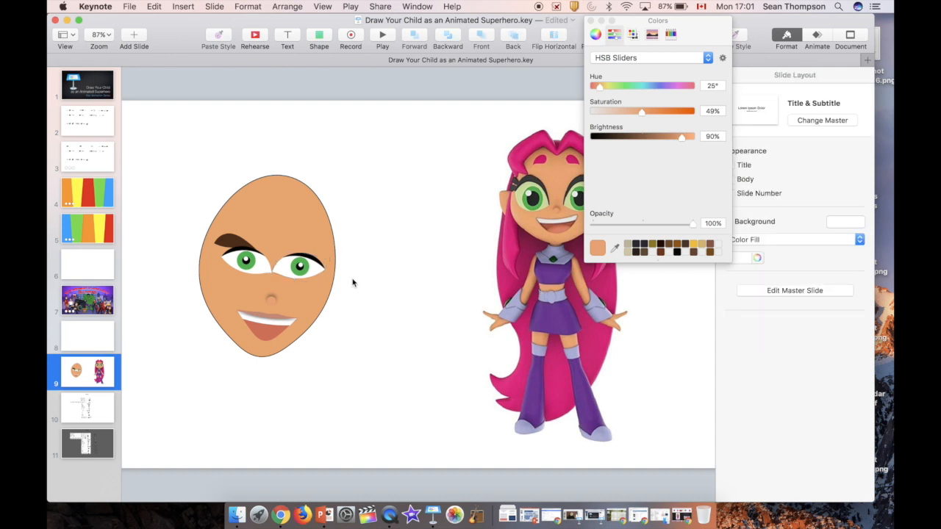
Widen the gap between the eyes, placing the left eye at X 263 pt and the right eye at X 383 pt.
{"action": "left_click", "coordinate": [299, 273]}
{"action": "left_click", "coordinate": [258, 266]}
{"action": "key", "text": "shift+Left"}
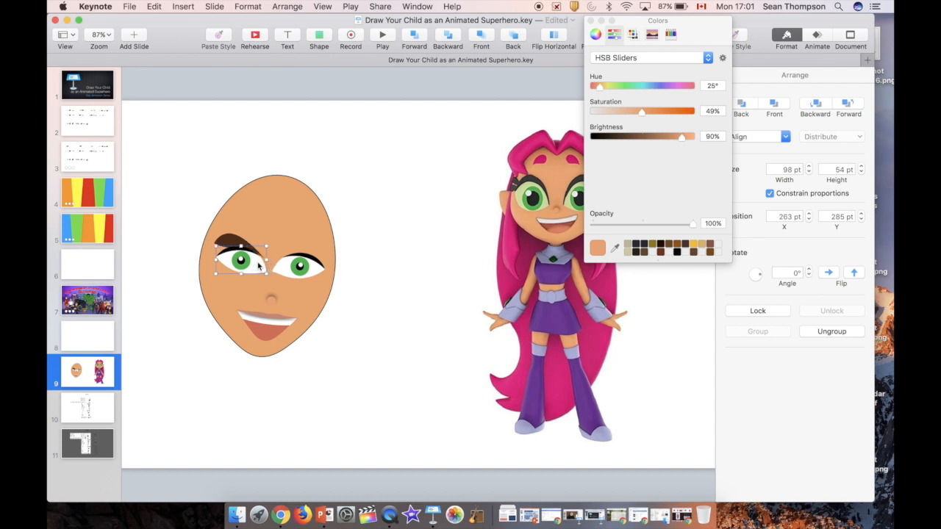
{"action": "left_click", "coordinate": [308, 266]}
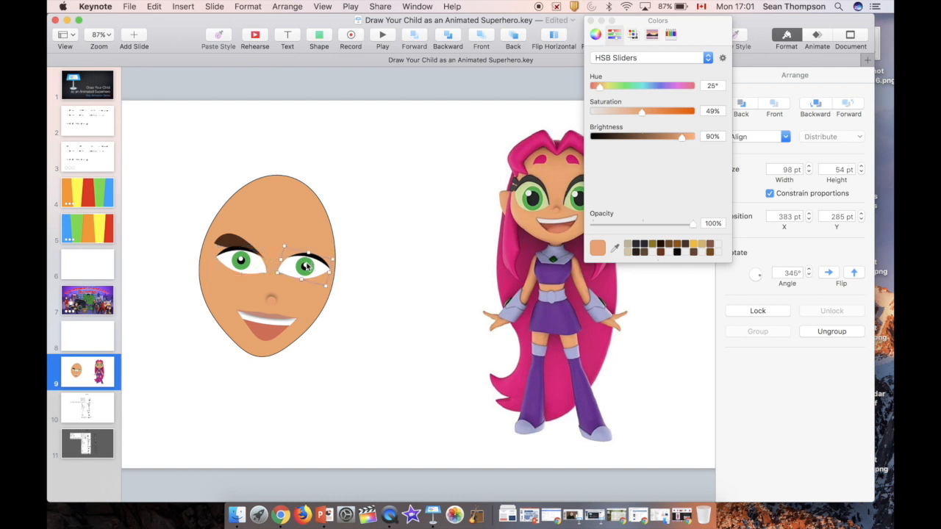
{"action": "key", "text": "shift+Left"}
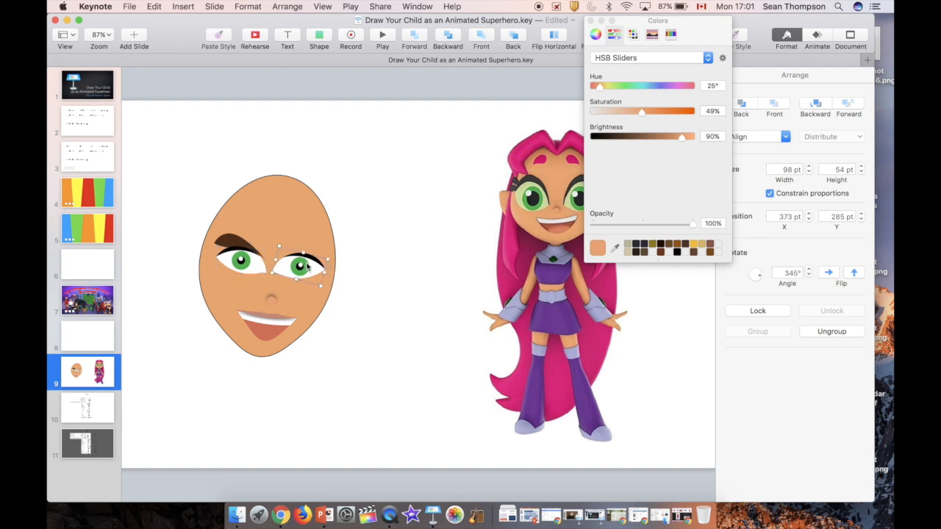
Try to duplicate the left eyebrow and move the copy toward the right eye.
{"action": "left_click", "coordinate": [230, 245]}
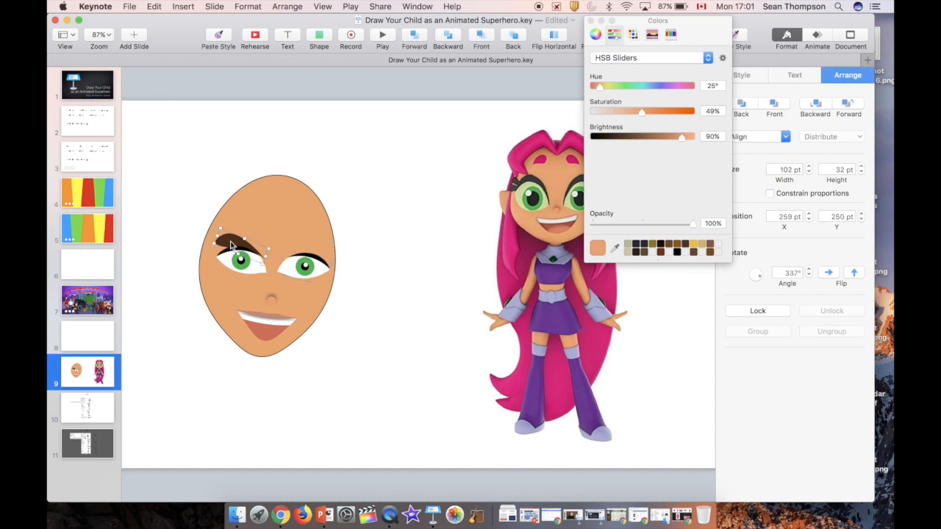
{"action": "key", "text": "shift+Right"}
{"action": "key", "text": "shift+Down"}
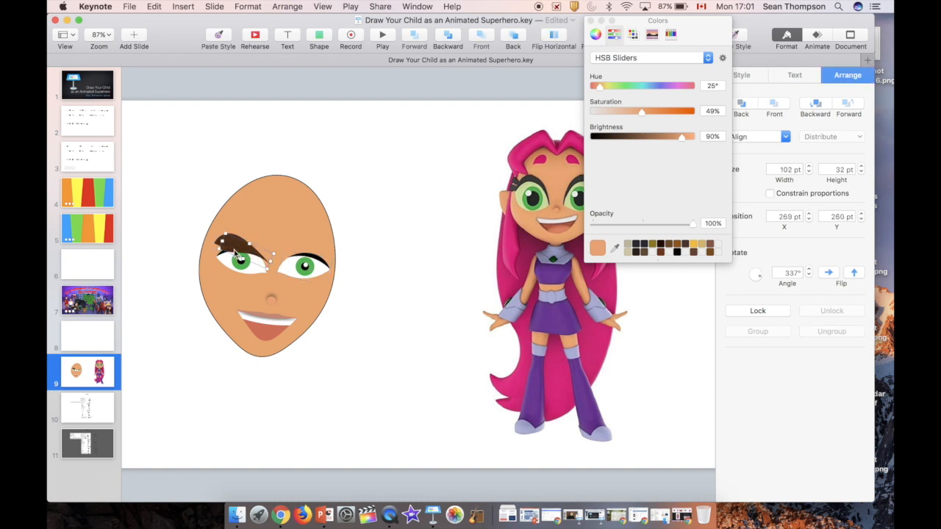
{"action": "left_click_drag", "start_coordinate": [233, 250], "coordinate": [280, 230]}
{"action": "key", "text": "Delete"}
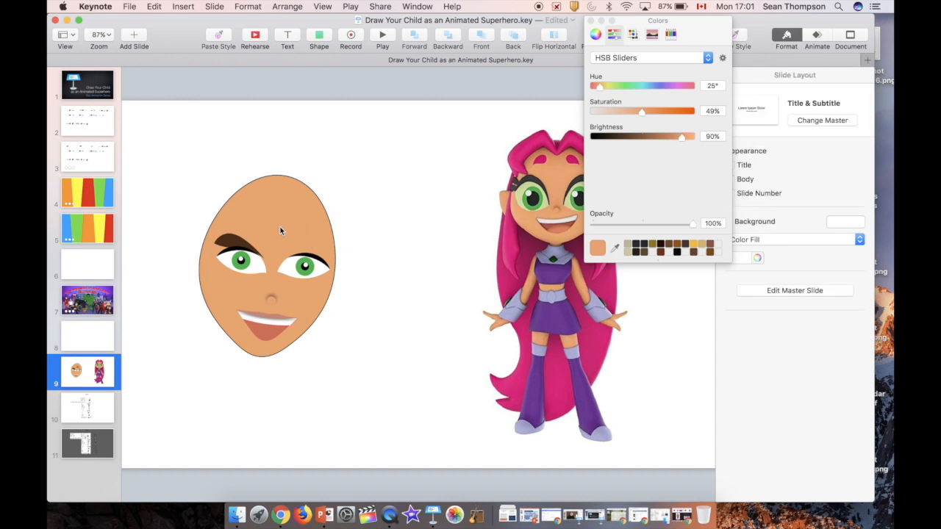
Extend the left eyebrow's inner end down to the inner corner of the left eye by editing its points.
{"action": "left_click", "coordinate": [225, 245]}
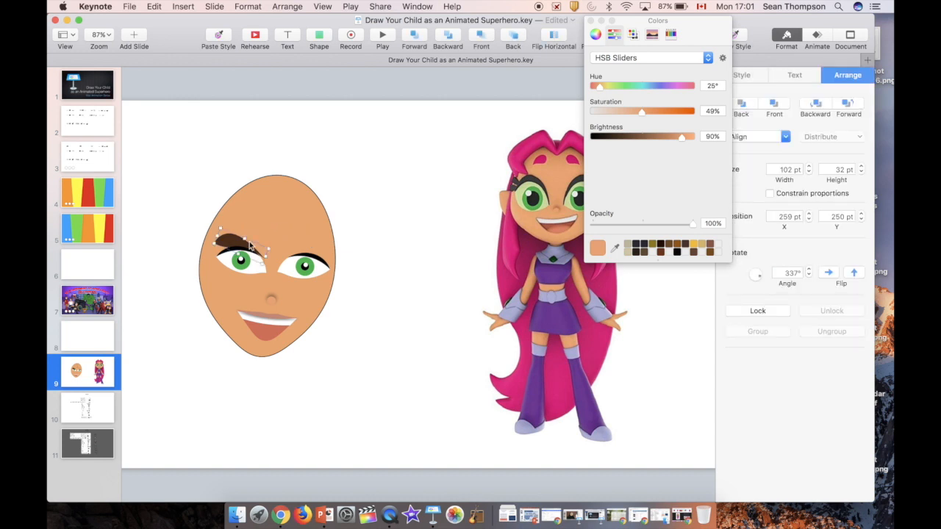
{"action": "double_click", "coordinate": [250, 246]}
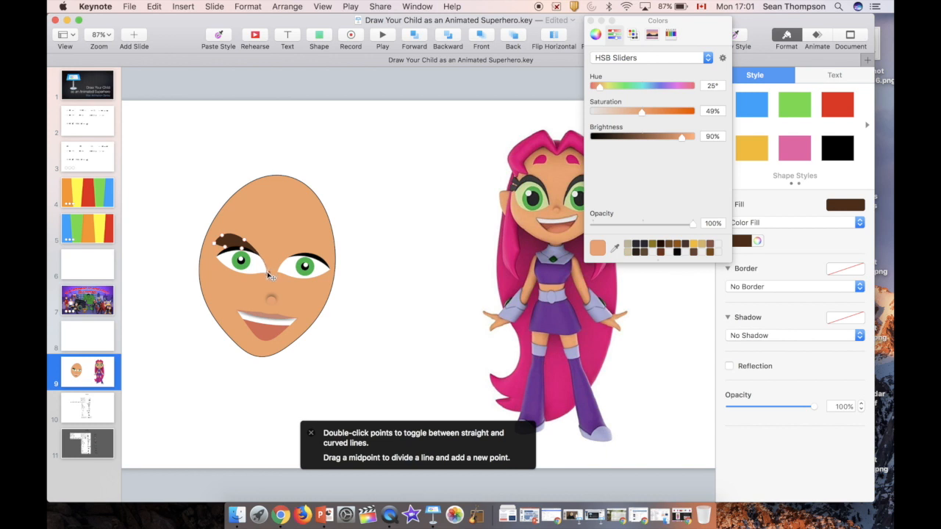
{"action": "left_click", "coordinate": [267, 274]}
{"action": "key", "text": "Right"}
{"action": "key", "text": "Right"}
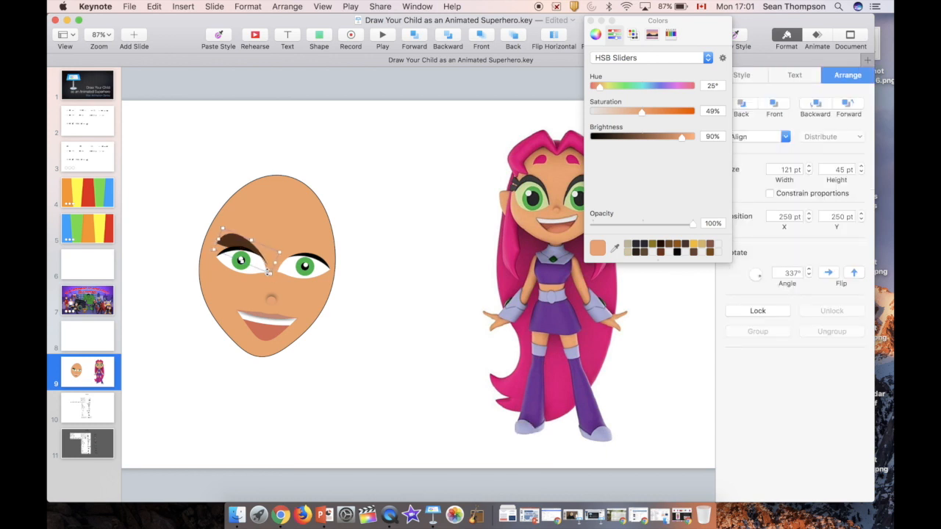
{"action": "double_click", "coordinate": [245, 242]}
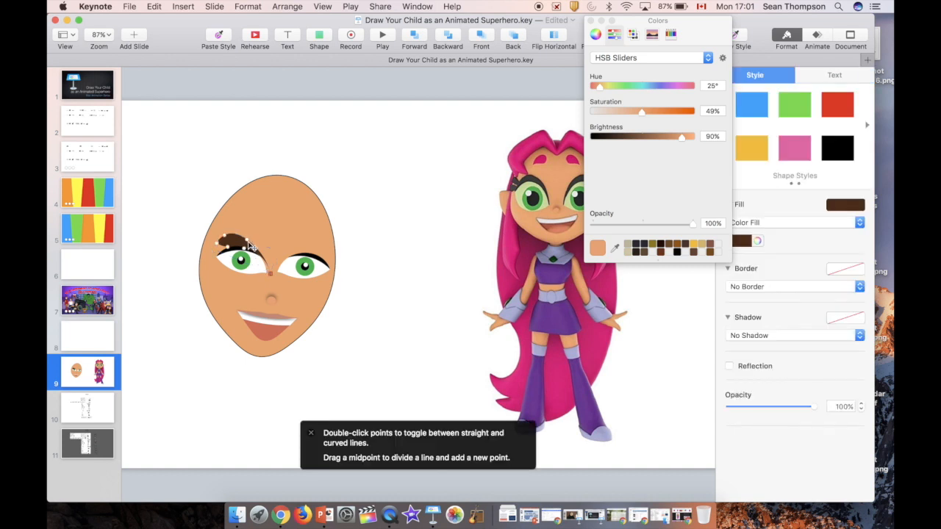
{"action": "left_click_drag", "start_coordinate": [271, 277], "coordinate": [269, 278]}
Reshape the left eyebrow's outer end and upper curve, removing a surplus point so it hugs the eye at about 116 by 52 pt.
{"action": "left_click_drag", "start_coordinate": [226, 247], "coordinate": [218, 255]}
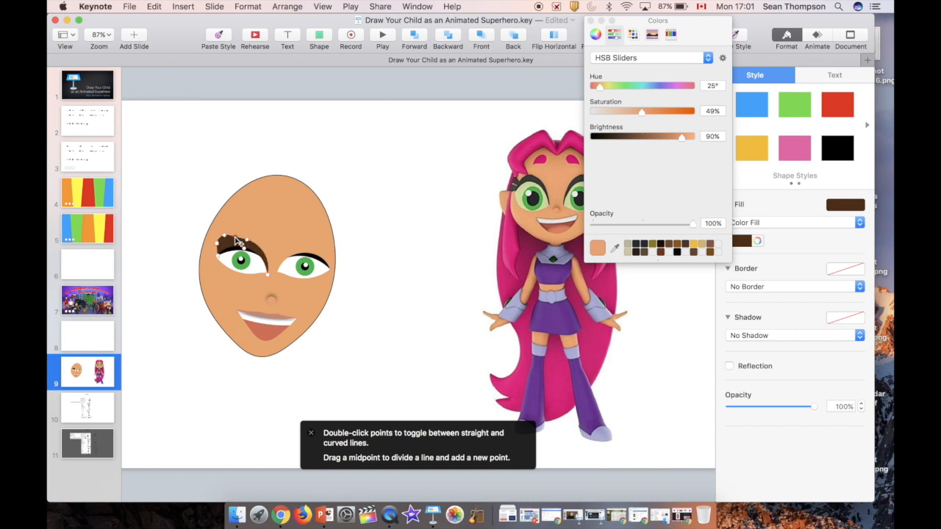
{"action": "key", "text": "Delete"}
{"action": "left_click_drag", "start_coordinate": [247, 239], "coordinate": [252, 243]}
{"action": "right_click", "coordinate": [225, 233]}
{"action": "left_click", "coordinate": [246, 281]}
{"action": "key", "text": "Escape"}
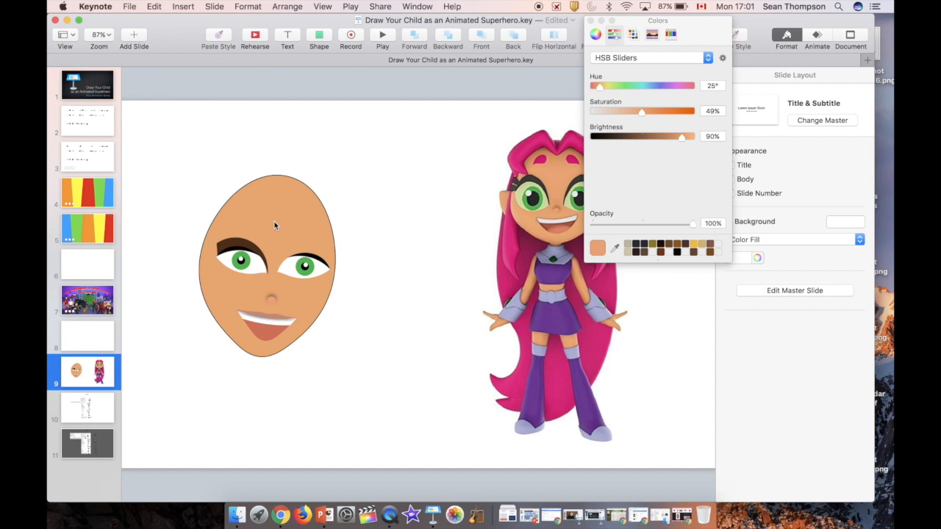
Delete the right eye.
{"action": "left_click", "coordinate": [301, 261]}
{"action": "key", "text": "Delete"}
{"action": "left_click", "coordinate": [227, 246]}
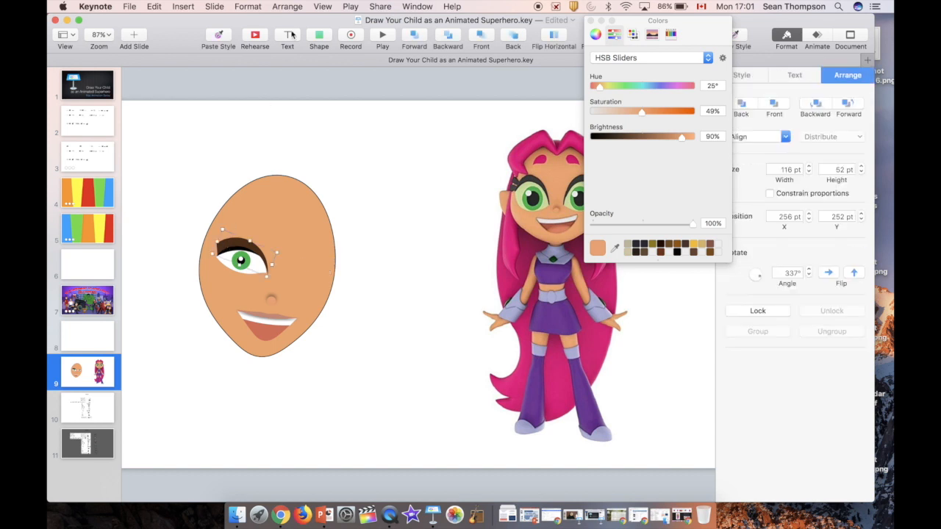
Draw a small closed eyelash shape about 22 by 32 pt with the Pen tool at the left eyebrow's outer end, and dismiss the colour picker.
{"action": "left_click", "coordinate": [321, 44]}
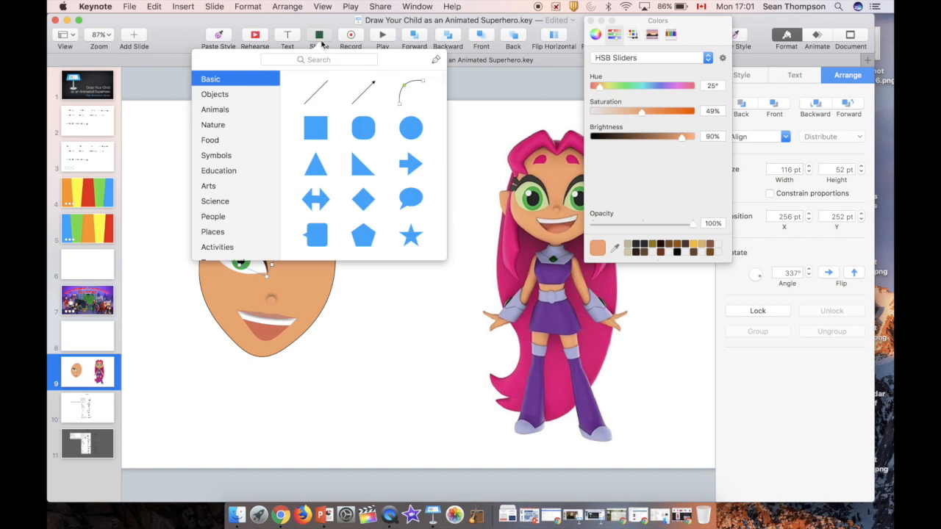
{"action": "left_click", "coordinate": [434, 62]}
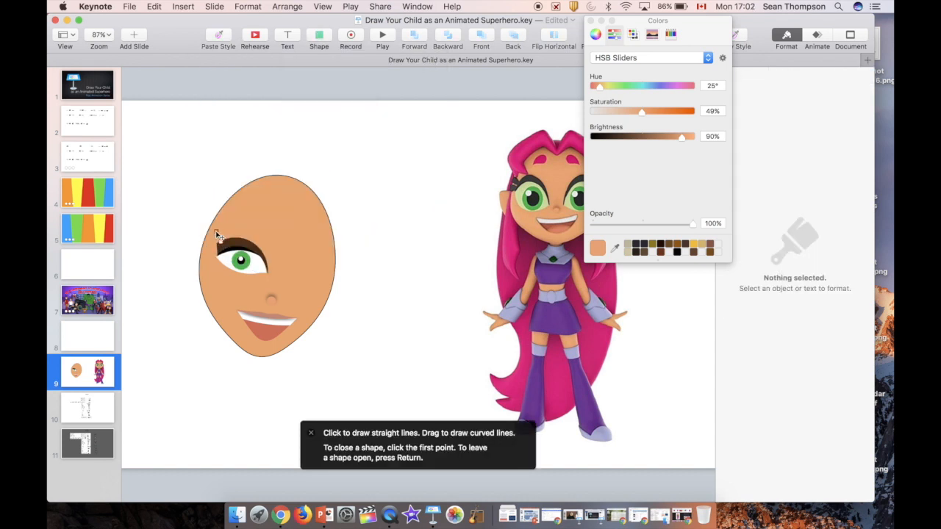
{"action": "left_click", "coordinate": [215, 234]}
{"action": "left_click", "coordinate": [209, 241]}
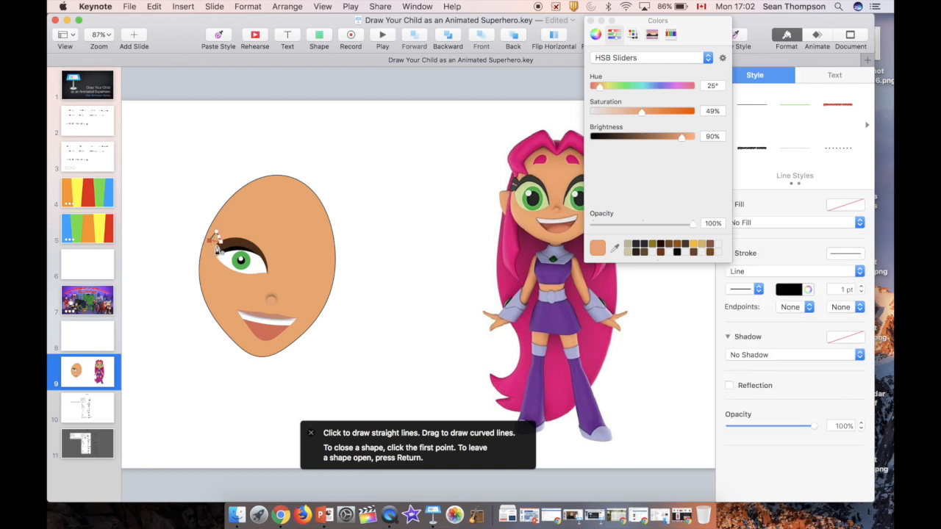
{"action": "left_click", "coordinate": [218, 248]}
{"action": "left_click", "coordinate": [221, 242]}
{"action": "double_click", "coordinate": [219, 241]}
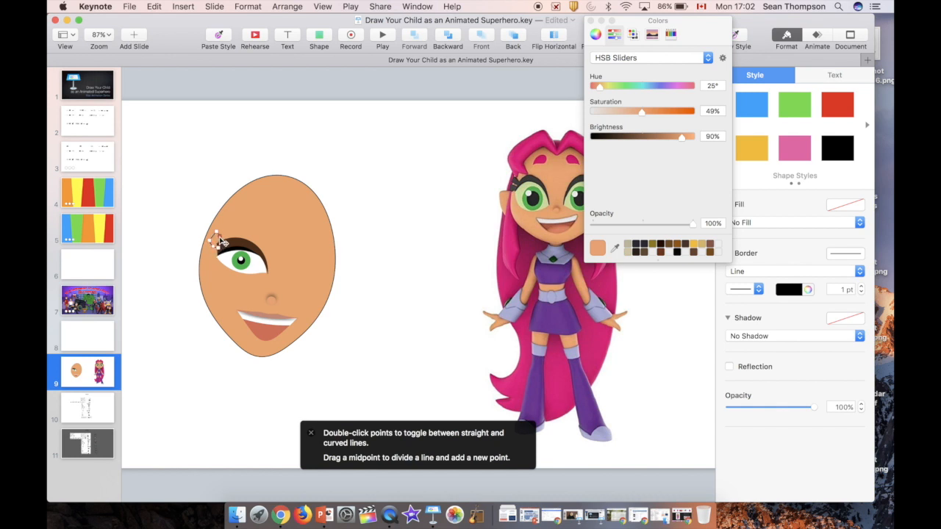
{"action": "key", "text": "Escape"}
{"action": "left_click", "coordinate": [591, 20]}
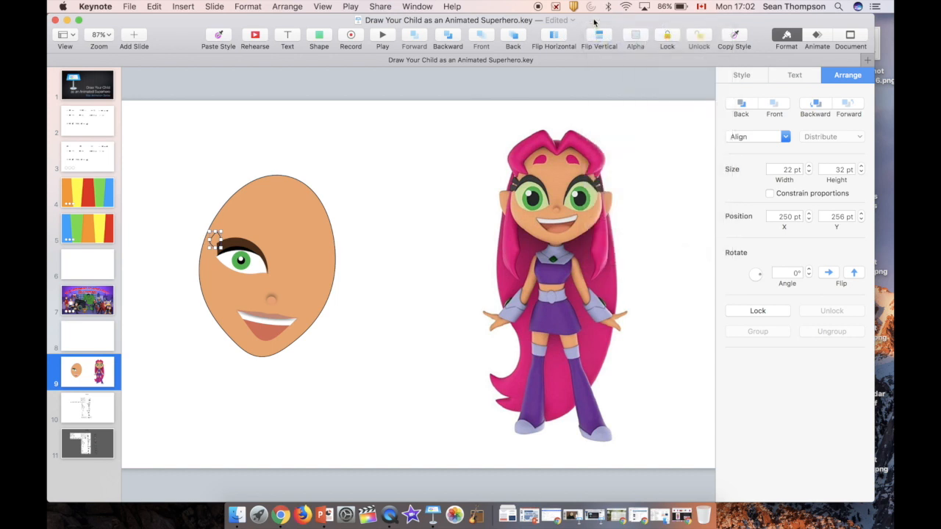
Save the left eyebrow's dark brown look as a new shape style and apply it to the eyelash shape.
{"action": "left_click", "coordinate": [243, 247]}
{"action": "left_click", "coordinate": [742, 76]}
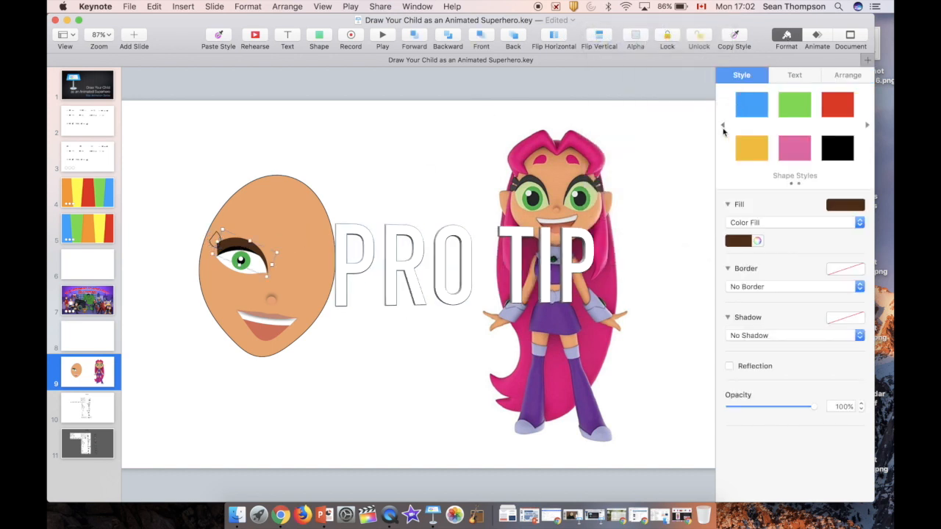
{"action": "left_click", "coordinate": [792, 111]}
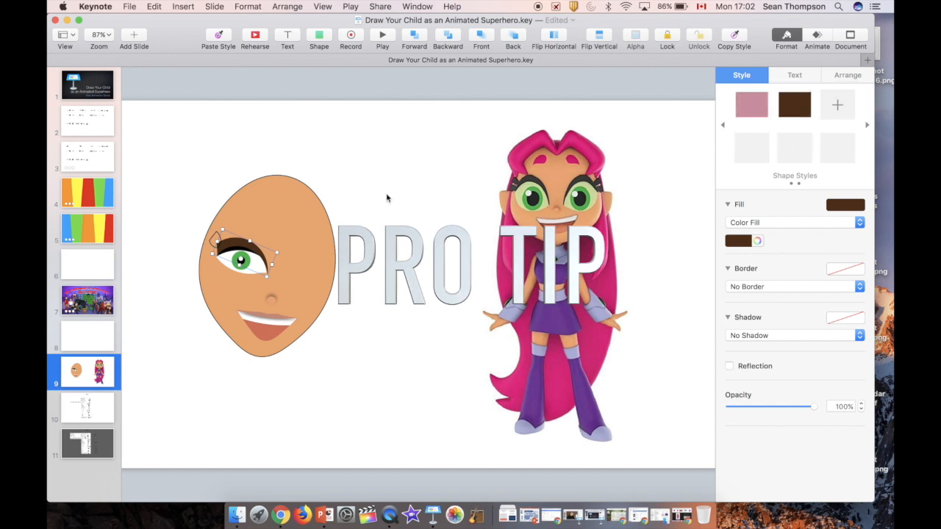
{"action": "left_click", "coordinate": [215, 233]}
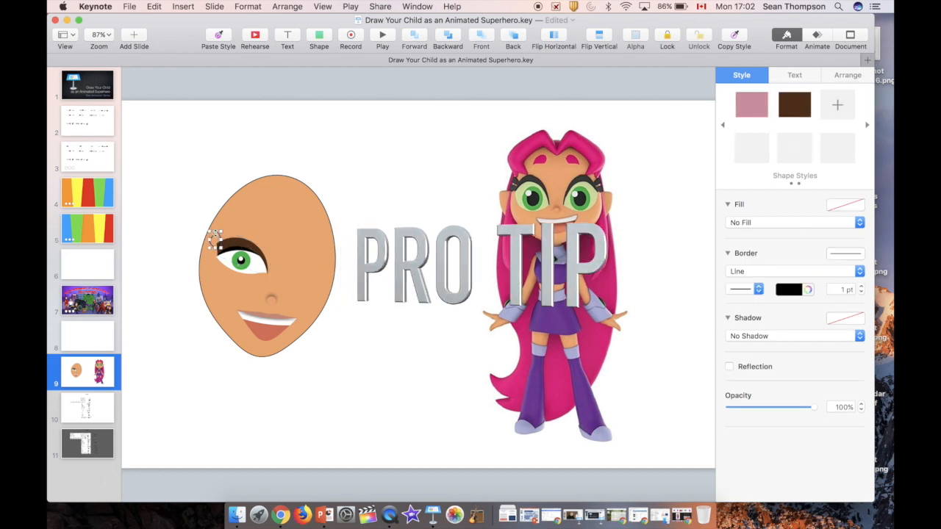
{"action": "left_click", "coordinate": [794, 109]}
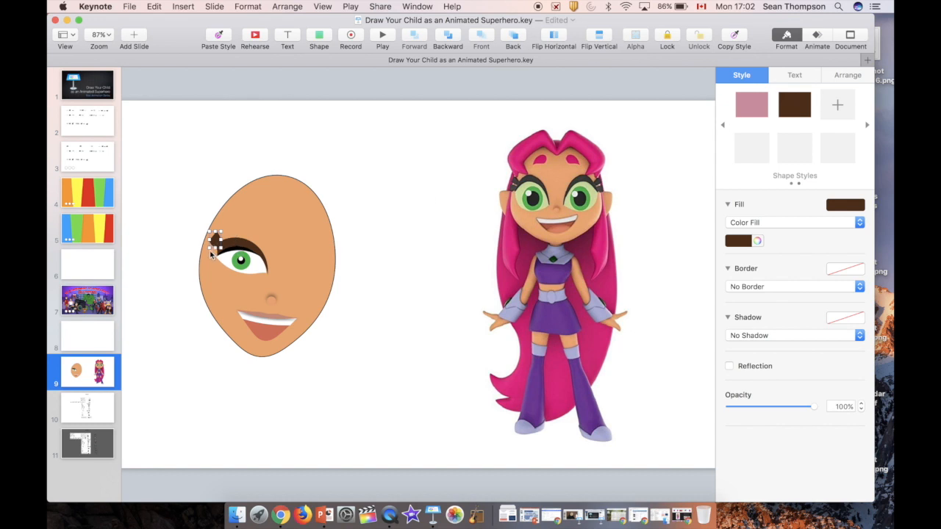
Resize the eyelash to 17 by 29 pt against the eyebrow's outer end and rotate it to 9°.
{"action": "left_click_drag", "start_coordinate": [212, 245], "coordinate": [214, 243]}
{"action": "left_click", "coordinate": [846, 76]}
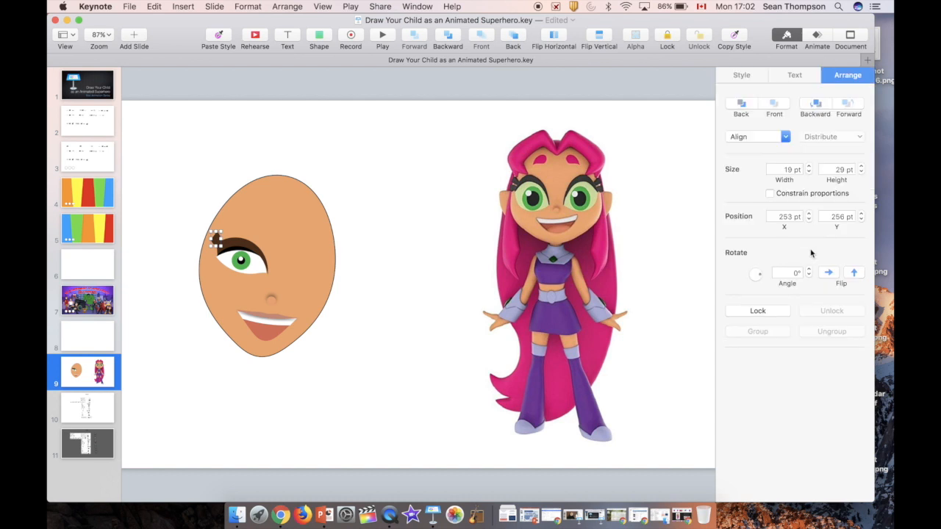
{"action": "left_click", "coordinate": [809, 270]}
{"action": "left_click", "coordinate": [809, 270]}
{"action": "left_click", "coordinate": [808, 172]}
{"action": "left_click", "coordinate": [808, 172]}
{"action": "left_click", "coordinate": [430, 278]}
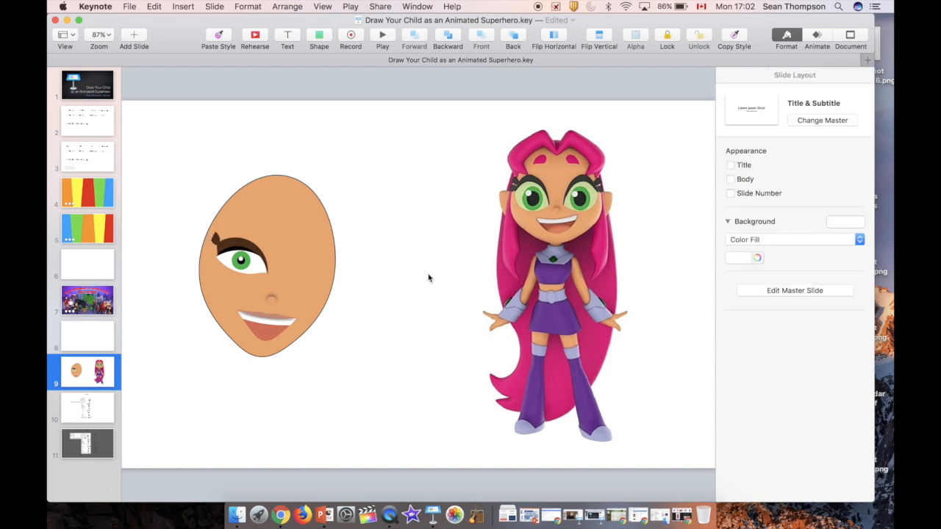
Duplicate the eyelash, place the copy just below the first at about X 245 pt, Y 275 pt, and adjust its rotation.
{"action": "left_click", "coordinate": [218, 243]}
{"action": "left_click_drag", "start_coordinate": [220, 245], "coordinate": [211, 250]}
{"action": "left_click", "coordinate": [222, 246]}
{"action": "left_click", "coordinate": [256, 205]}
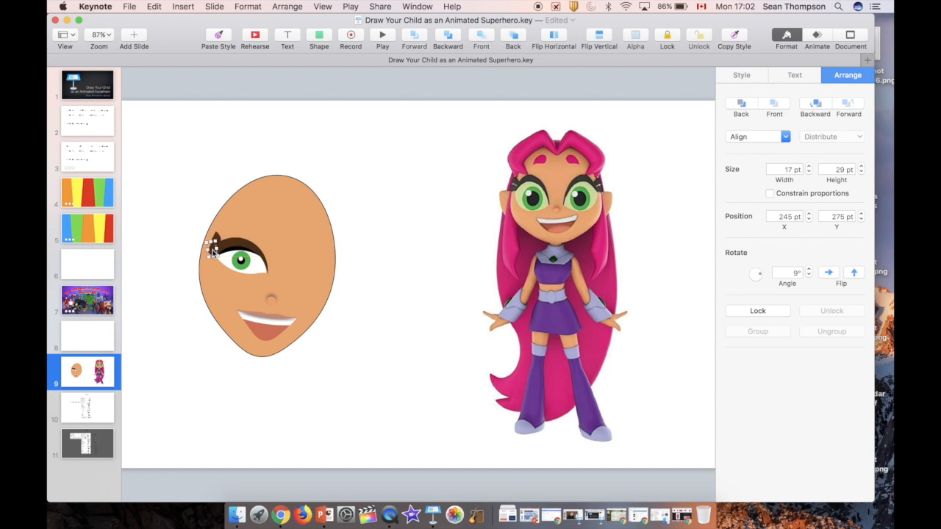
{"action": "left_click", "coordinate": [810, 273]}
{"action": "left_click", "coordinate": [810, 272]}
{"action": "left_click", "coordinate": [810, 273]}
{"action": "left_click", "coordinate": [810, 273]}
{"action": "left_click", "coordinate": [344, 394]}
{"action": "left_click_drag", "start_coordinate": [214, 254], "coordinate": [213, 255]}
{"action": "left_click", "coordinate": [809, 271]}
{"action": "left_click", "coordinate": [393, 371]}
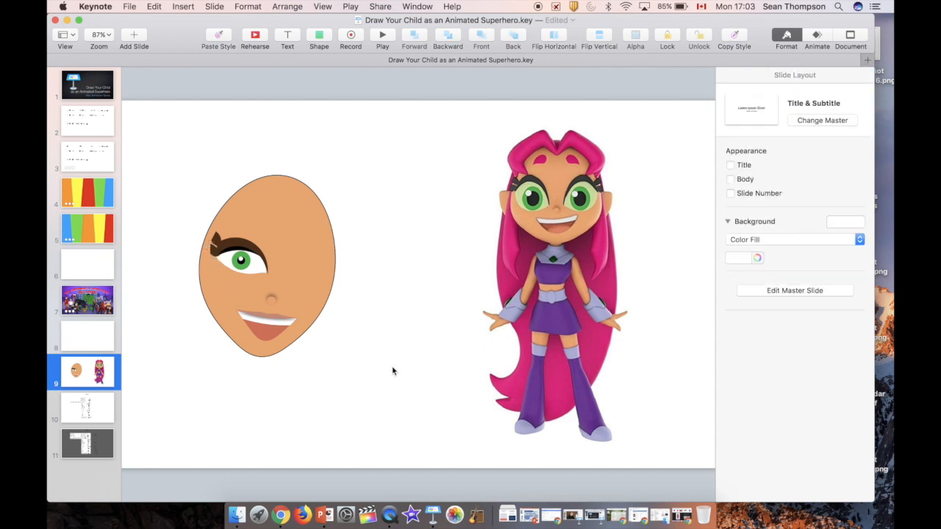
Widen the upper eyelash to 20 pt at X 249 pt, Y 255 pt and bend its lower edge inward.
{"action": "scroll", "coordinate": [214, 260], "scroll_direction": "up", "scroll_amount": 8}
{"action": "left_click", "coordinate": [188, 246]}
{"action": "left_click", "coordinate": [193, 221]}
{"action": "left_click_drag", "start_coordinate": [198, 215], "coordinate": [196, 217]}
{"action": "left_click", "coordinate": [810, 172]}
{"action": "left_click", "coordinate": [809, 172]}
{"action": "left_click", "coordinate": [809, 172]}
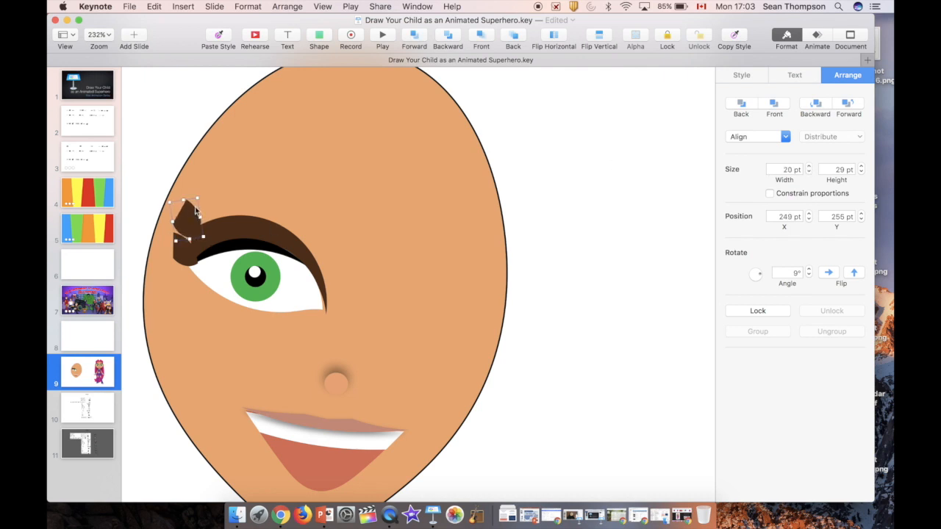
{"action": "double_click", "coordinate": [190, 225]}
{"action": "left_click_drag", "start_coordinate": [197, 239], "coordinate": [187, 233]}
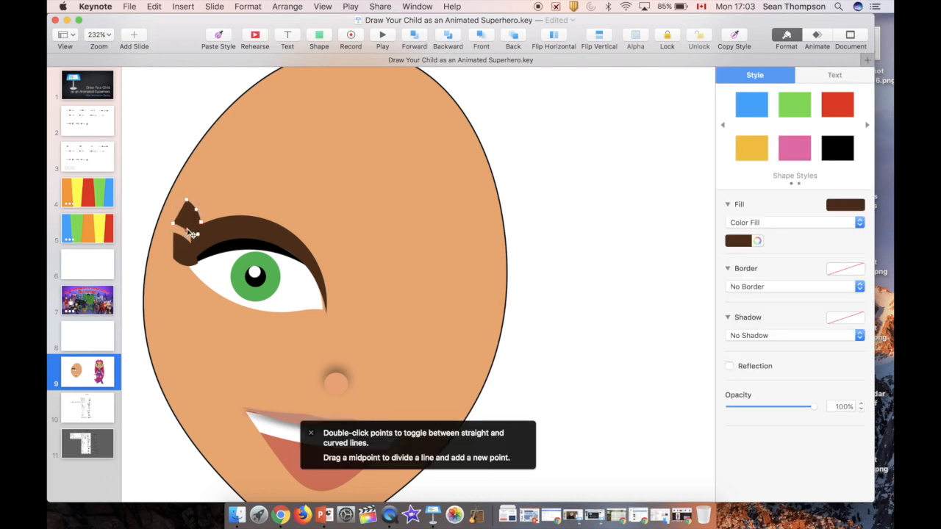
Replace the lower eyelash with a copy of the reshaped upper eyelash, rotated to 25°.
{"action": "left_click", "coordinate": [182, 249]}
{"action": "left_click", "coordinate": [183, 250]}
{"action": "key", "text": "Delete"}
{"action": "left_click_drag", "start_coordinate": [193, 218], "coordinate": [186, 244]}
{"action": "left_click", "coordinate": [809, 271]}
Bring the left eye to the front of the eyebrow and eyelashes.
{"action": "left_click", "coordinate": [185, 253]}
{"action": "double_click", "coordinate": [242, 250]}
{"action": "left_click", "coordinate": [243, 249]}
{"action": "left_click", "coordinate": [345, 184]}
{"action": "left_click", "coordinate": [302, 280]}
{"action": "left_click", "coordinate": [482, 37]}
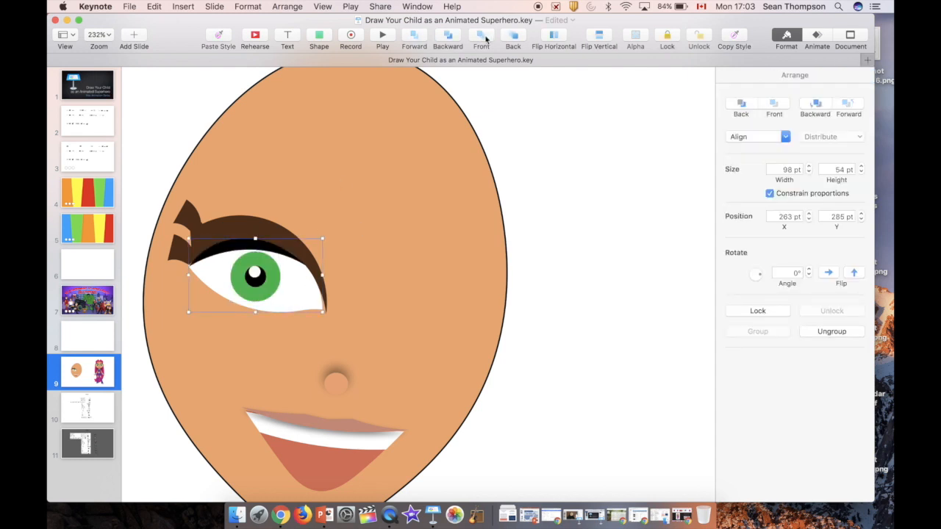
Move the lower eyelash to X 241 pt, Y 278 pt in front of the eye and pull its inner corner onto the eye's outer corner.
{"action": "left_click", "coordinate": [184, 255]}
{"action": "key", "text": "Down"}
{"action": "key", "text": "Down"}
{"action": "left_click", "coordinate": [482, 37]}
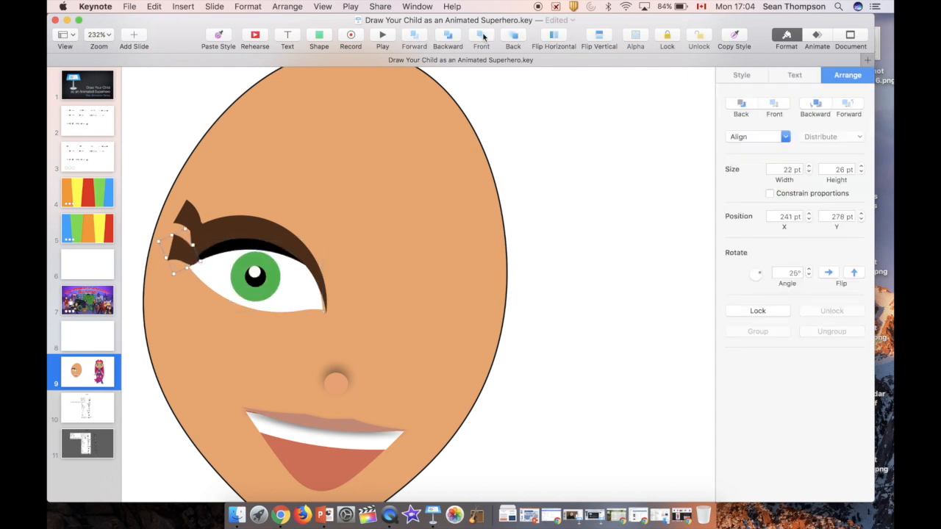
{"action": "double_click", "coordinate": [195, 269]}
{"action": "left_click_drag", "start_coordinate": [192, 269], "coordinate": [190, 266]}
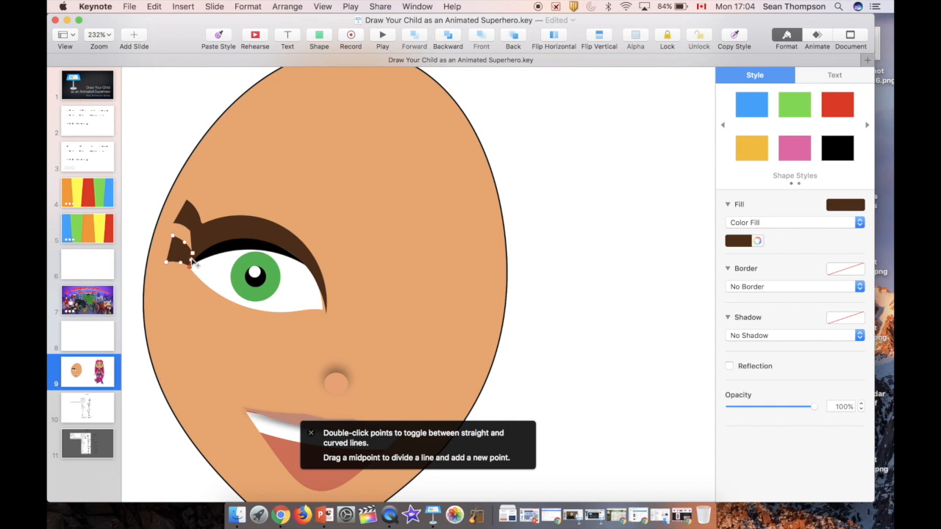
Nudge the upper eyelash slightly down and to the left along the eyebrow's outer end.
{"action": "left_click", "coordinate": [196, 212]}
{"action": "left_click", "coordinate": [196, 211]}
{"action": "left_click", "coordinate": [193, 212]}
{"action": "key", "text": "Down"}
{"action": "key", "text": "Down"}
{"action": "key", "text": "Left"}
{"action": "key", "text": "Left"}
Group both eyelashes, the left eyebrow and the left eye.
{"action": "left_click", "coordinate": [170, 256], "text": "shift"}
{"action": "left_click", "coordinate": [221, 229], "text": "shift"}
{"action": "left_click", "coordinate": [258, 278], "text": "shift"}
{"action": "key", "text": "alt+super+g"}
Duplicate the left eye group as a horizontally flipped right eye at X 348 pt, Y 250 pt, rotated to 352°.
{"action": "key", "text": "super+d"}
{"action": "left_click", "coordinate": [554, 39]}
{"action": "left_click_drag", "start_coordinate": [283, 272], "coordinate": [425, 267]}
{"action": "left_click", "coordinate": [809, 275]}
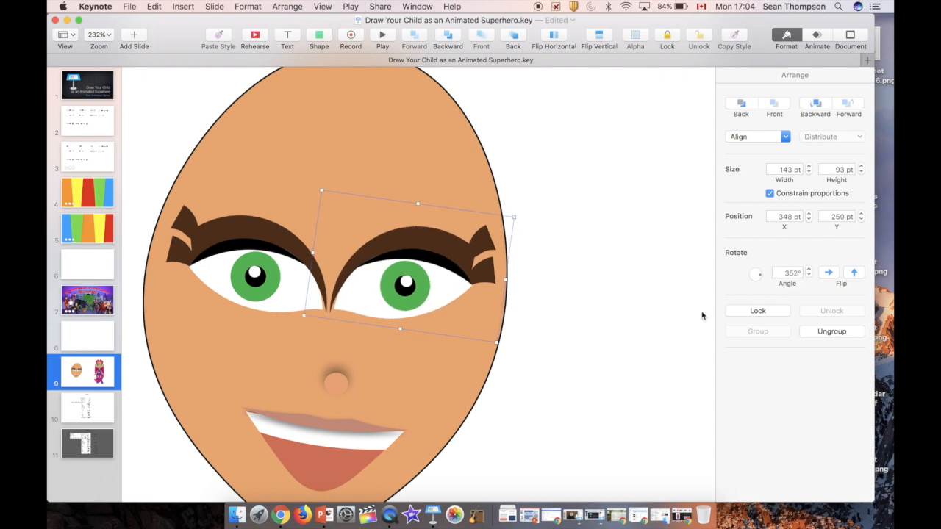
{"action": "left_click", "coordinate": [613, 331]}
Rotate the right eye group to 346° and nudge it slightly down and to the right.
{"action": "key", "text": "shift+super+0"}
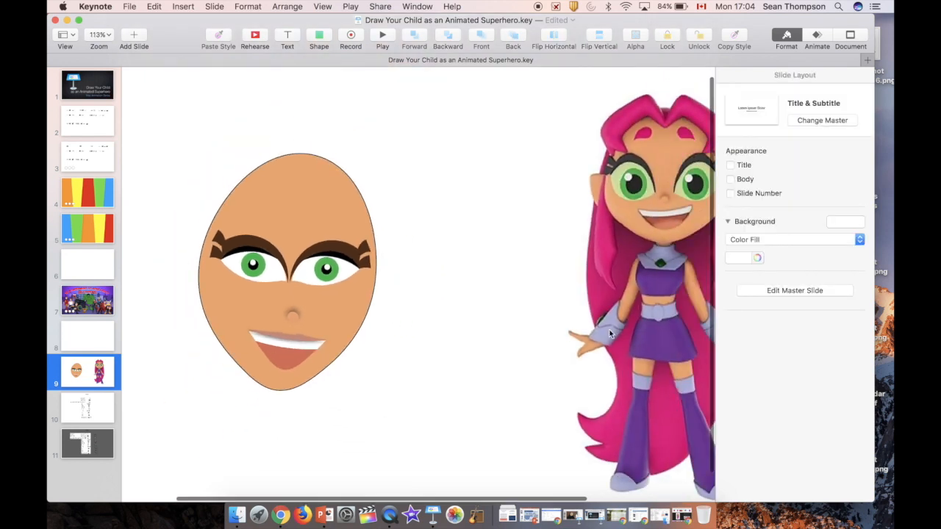
{"action": "scroll", "coordinate": [523, 326], "scroll_direction": "right", "scroll_amount": 3}
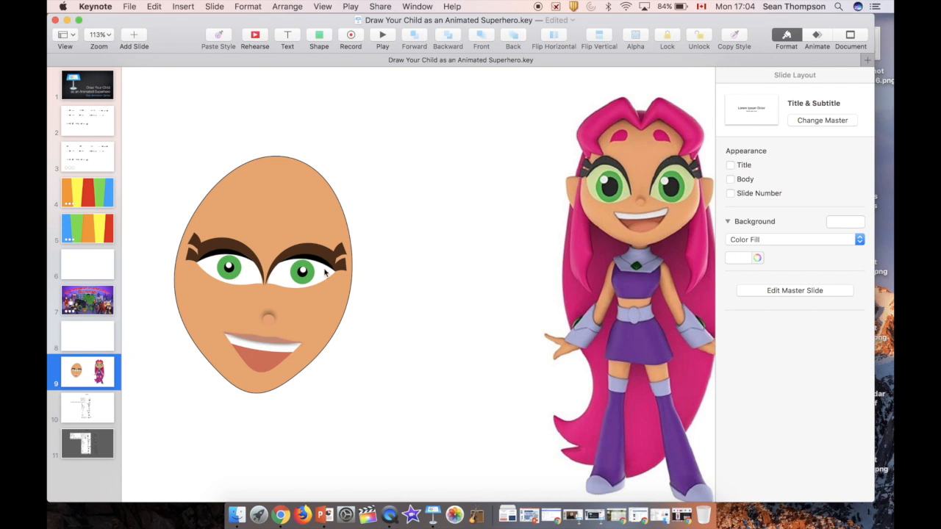
{"action": "left_click", "coordinate": [326, 272]}
{"action": "left_click", "coordinate": [809, 275]}
{"action": "left_click", "coordinate": [809, 276]}
{"action": "left_click", "coordinate": [809, 276]}
{"action": "left_click", "coordinate": [808, 275]}
{"action": "left_click", "coordinate": [808, 275]}
{"action": "left_click", "coordinate": [809, 275]}
{"action": "key", "text": "Down"}
{"action": "key", "text": "Down"}
{"action": "key", "text": "Down"}
{"action": "key", "text": "Down"}
{"action": "key", "text": "Down"}
{"action": "key", "text": "Down"}
{"action": "key", "text": "Down"}
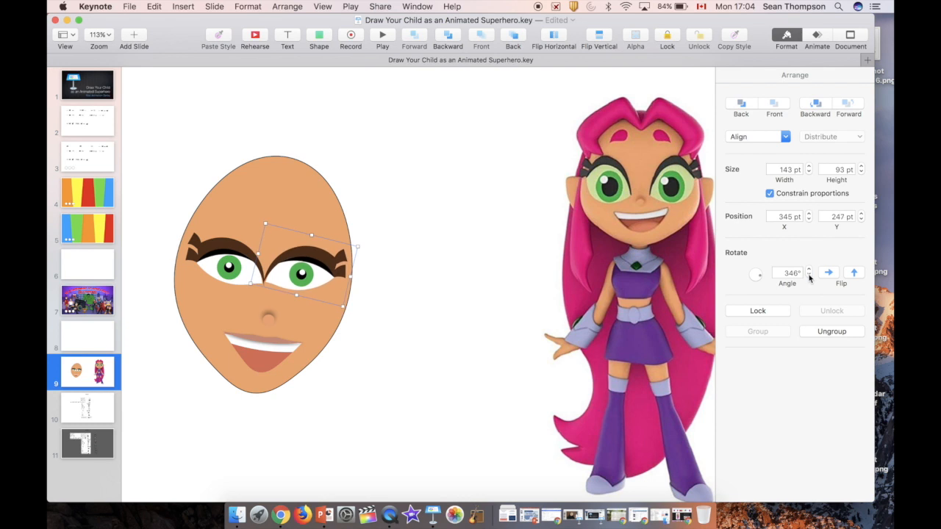
{"action": "key", "text": "Right"}
{"action": "key", "text": "Right"}
{"action": "key", "text": "Right"}
{"action": "key", "text": "Right"}
Group the mouth's upper lip, teeth and lower shape.
{"action": "left_click", "coordinate": [275, 340]}
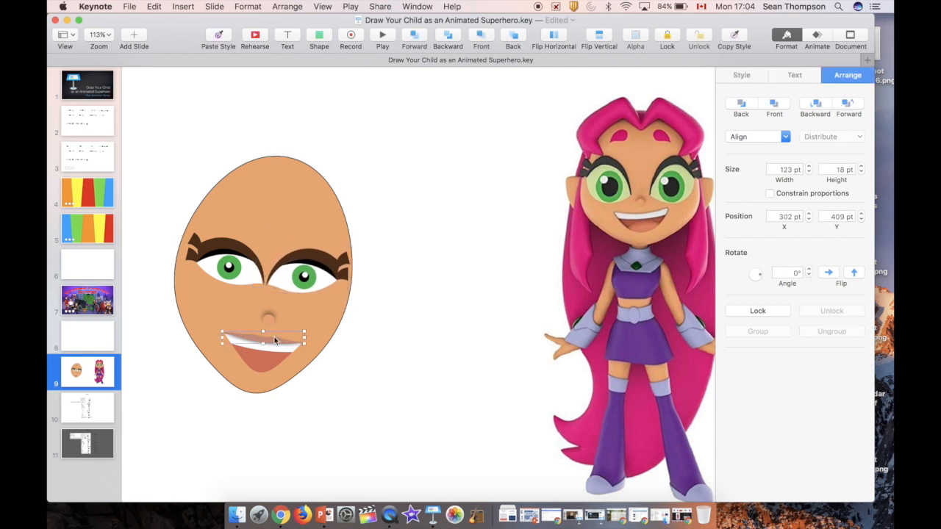
{"action": "left_click", "coordinate": [270, 353], "text": "shift"}
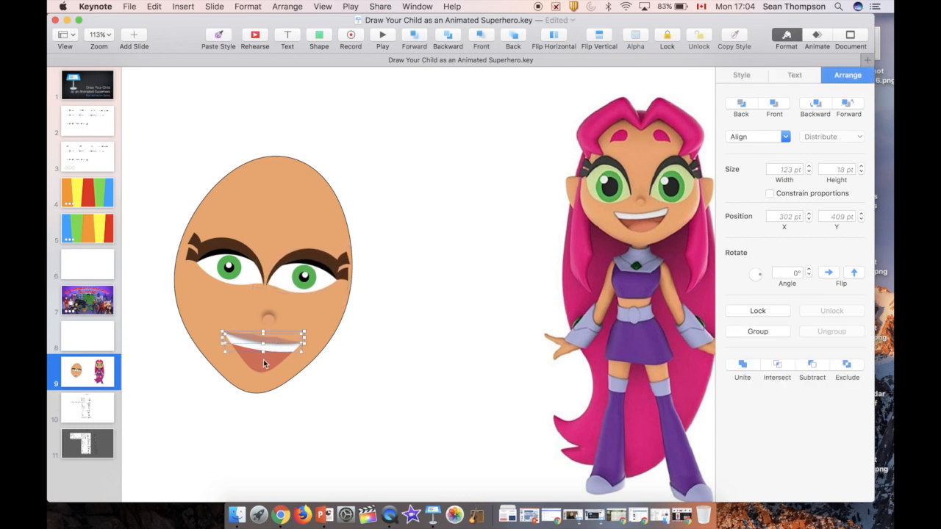
{"action": "key", "text": "super+alt+g"}
{"action": "left_click_drag", "start_coordinate": [264, 363], "coordinate": [264, 363]}
Move the nose above the mouth's centre and adjust the left eye group to 144 by 94 pt at X 242 pt, Y 251 pt.
{"action": "mouse_move", "coordinate": [269, 325]}
{"action": "left_mouse_down"}
{"action": "mouse_move", "coordinate": [275, 316]}
{"action": "mouse_move", "coordinate": [263, 316]}
{"action": "left_mouse_up"}
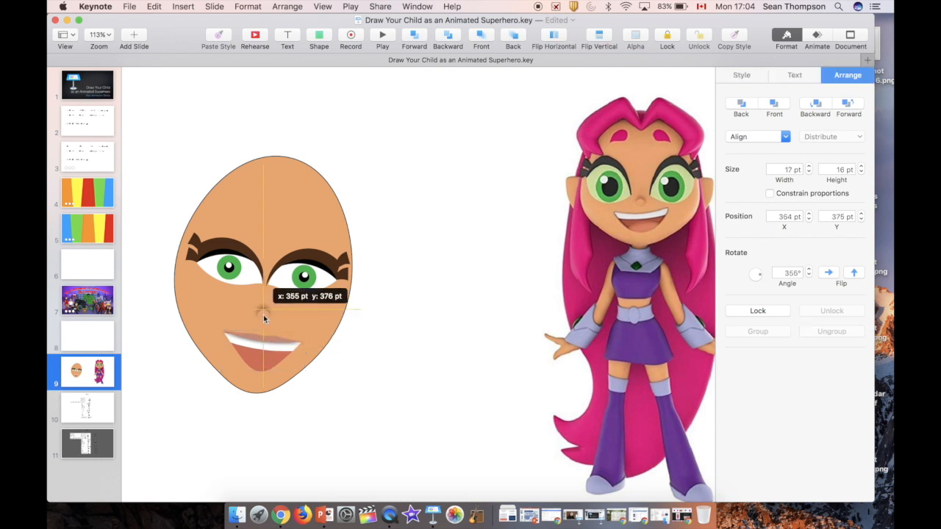
{"action": "left_click_drag", "start_coordinate": [263, 315], "coordinate": [263, 312]}
{"action": "left_click", "coordinate": [232, 237]}
{"action": "left_click_drag", "start_coordinate": [226, 225], "coordinate": [228, 224]}
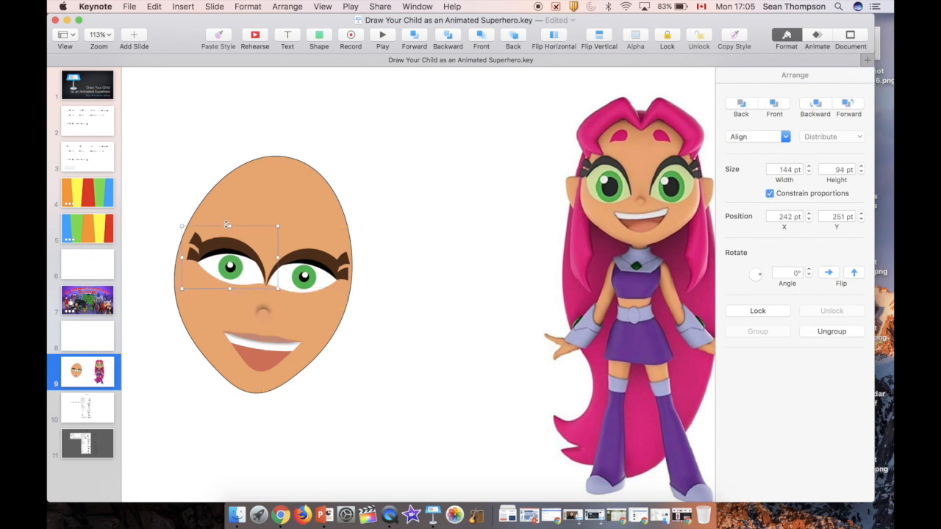
{"action": "left_click", "coordinate": [449, 350]}
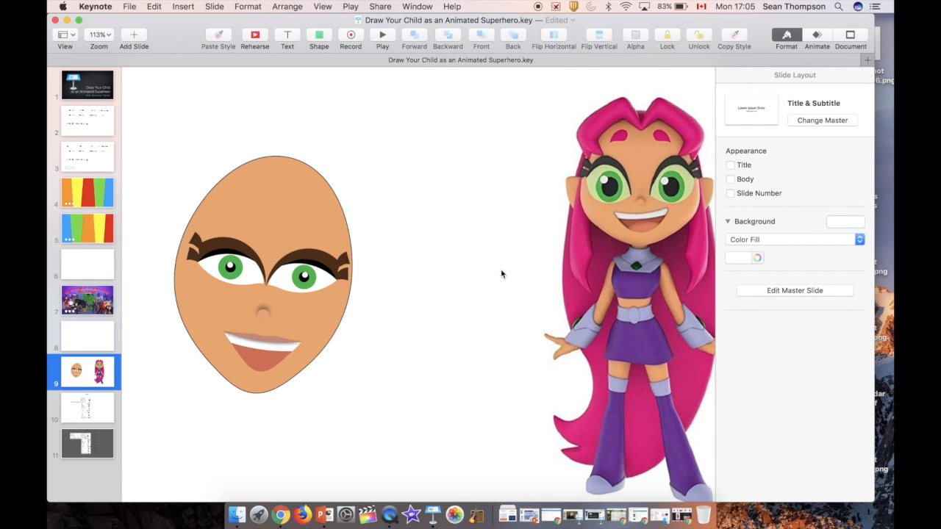
{"action": "scroll", "coordinate": [502, 275], "scroll_direction": "right", "scroll_amount": 2}
{"action": "scroll", "coordinate": [501, 273], "scroll_direction": "right", "scroll_amount": 3}
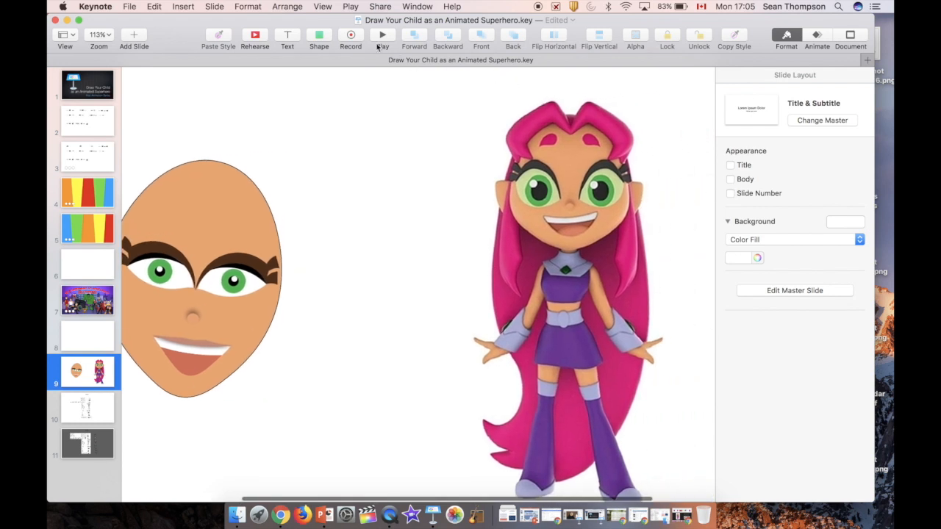
Trace the reference character's pink fringe with the Pen tool as a closed custom shape about 192 by 99 pt.
{"action": "left_click", "coordinate": [317, 42]}
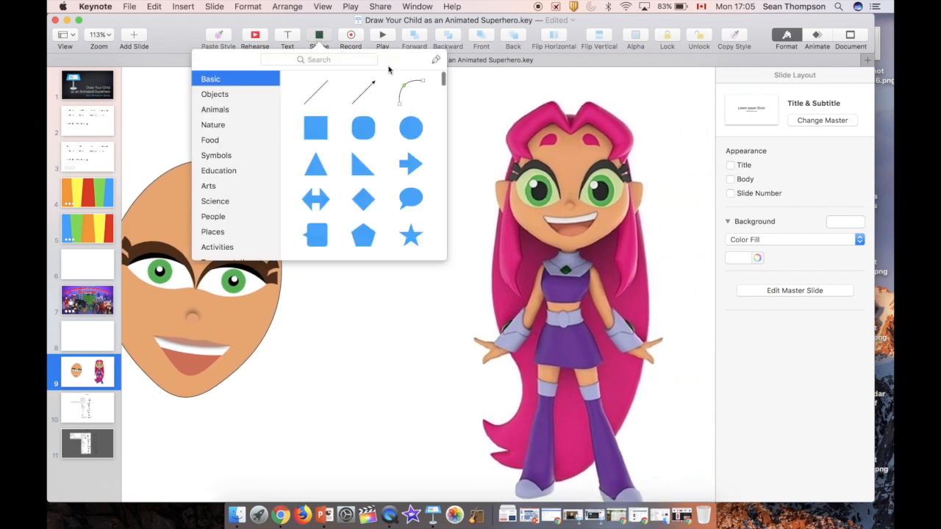
{"action": "left_click", "coordinate": [438, 61]}
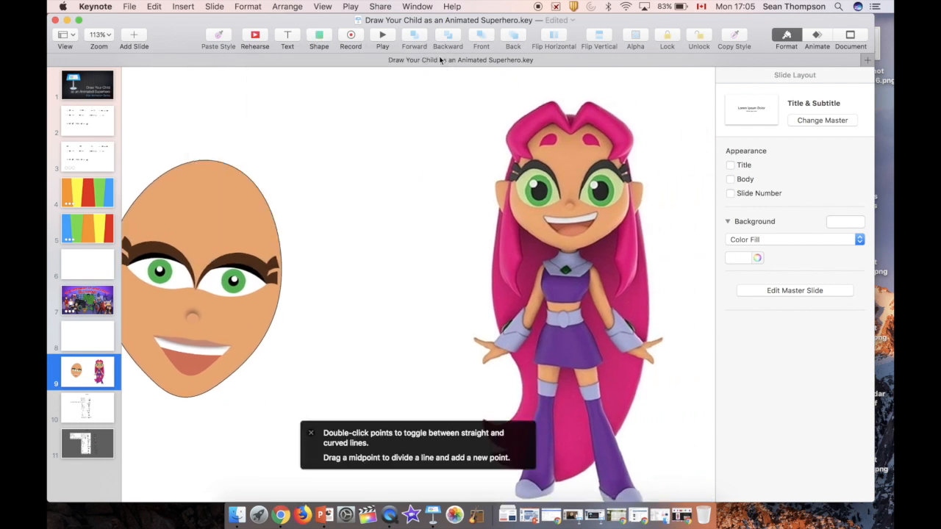
{"action": "left_click", "coordinate": [569, 125]}
{"action": "left_click", "coordinate": [562, 108]}
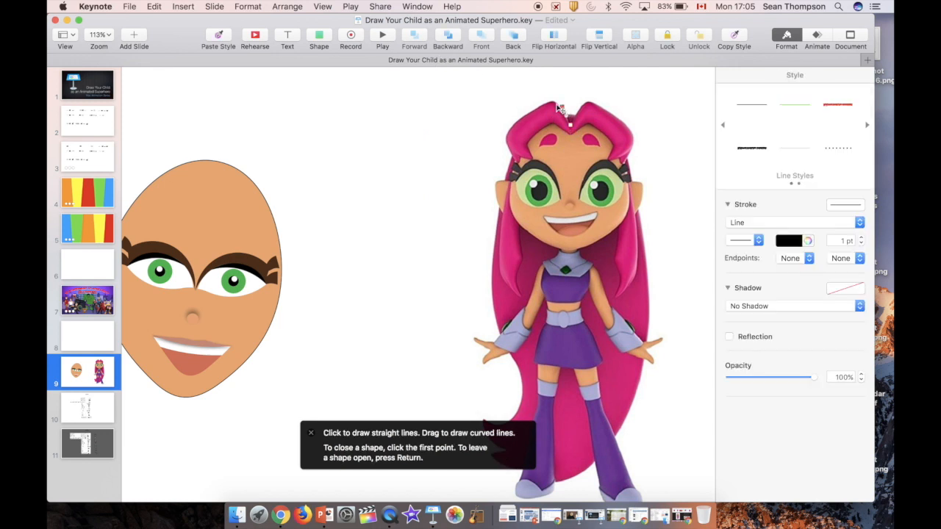
{"action": "left_click", "coordinate": [553, 102]}
{"action": "left_click", "coordinate": [528, 114]}
{"action": "left_click", "coordinate": [506, 134]}
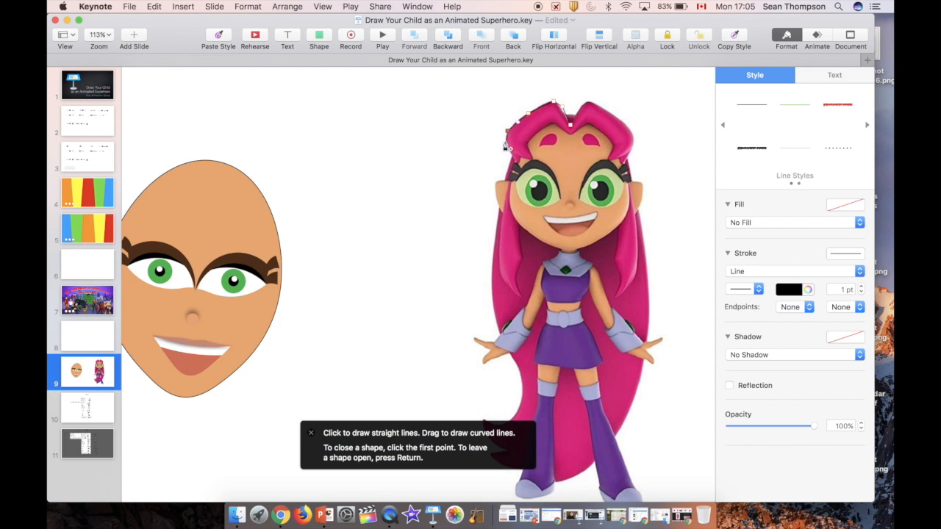
{"action": "left_click", "coordinate": [507, 142]}
{"action": "left_click", "coordinate": [512, 155]}
{"action": "left_click", "coordinate": [518, 164]}
{"action": "left_click", "coordinate": [521, 155]}
{"action": "left_click", "coordinate": [571, 136]}
{"action": "left_click", "coordinate": [581, 130]}
{"action": "left_click", "coordinate": [589, 123]}
{"action": "left_click", "coordinate": [604, 133]}
{"action": "left_click", "coordinate": [610, 145]}
{"action": "left_click", "coordinate": [608, 160]}
{"action": "left_click", "coordinate": [620, 159]}
{"action": "left_click", "coordinate": [623, 167]}
{"action": "left_click", "coordinate": [632, 143]}
{"action": "left_click", "coordinate": [630, 129]}
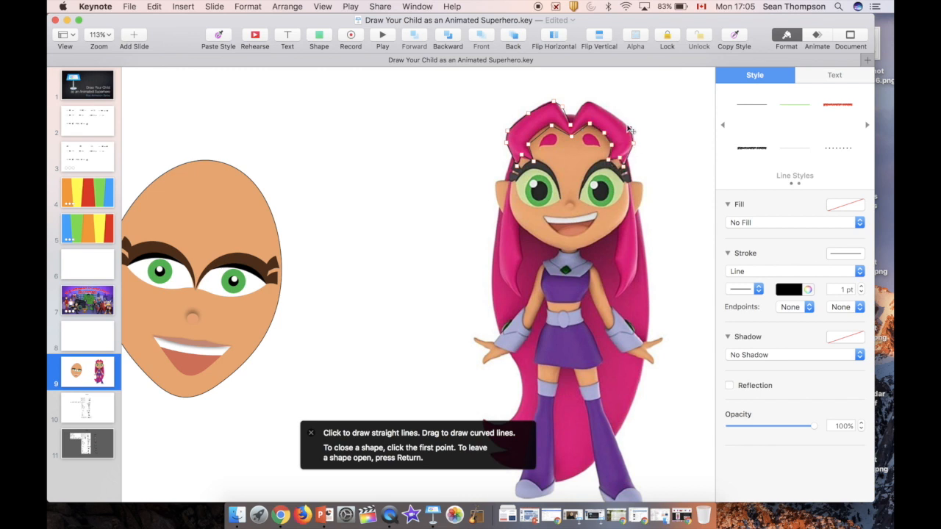
{"action": "left_click", "coordinate": [591, 104]}
{"action": "left_click", "coordinate": [566, 112]}
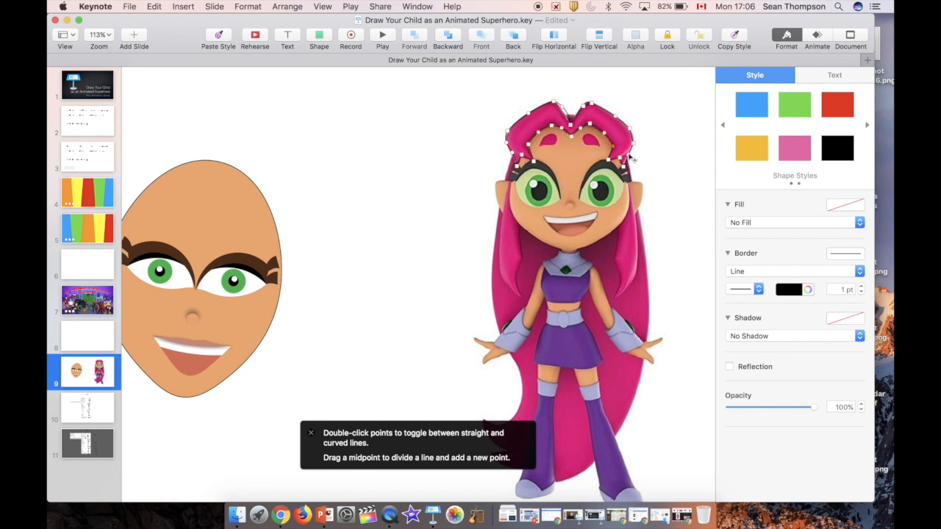
Round the upper edge of the traced fringe's right lobe and finish editing its points.
{"action": "key", "text": "Return"}
{"action": "double_click", "coordinate": [596, 109]}
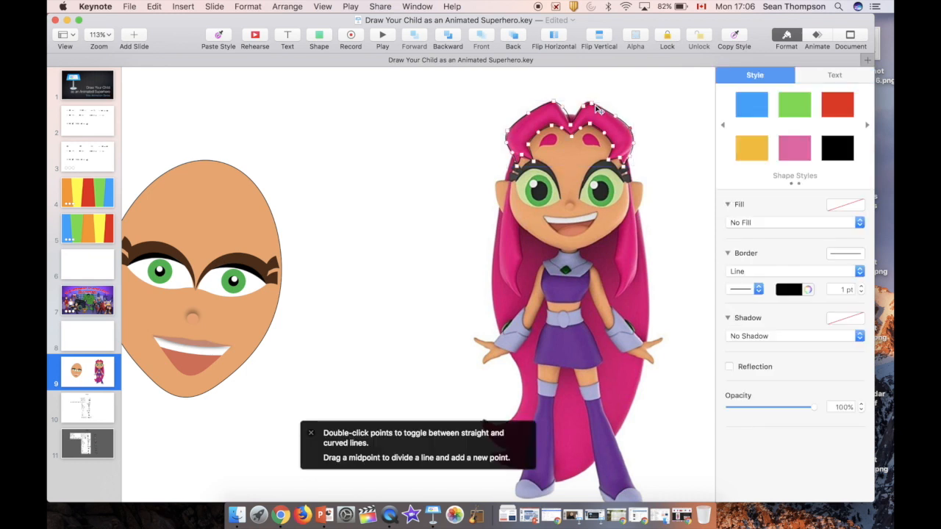
{"action": "key", "text": "Return"}
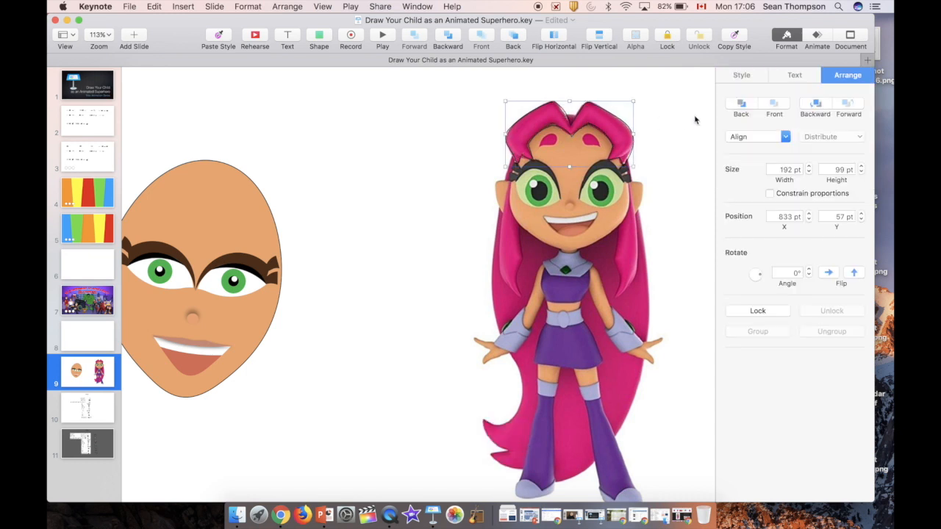
Fill the traced fringe with the pink sampled from the reference character's hair and remove its border.
{"action": "left_click", "coordinate": [737, 75]}
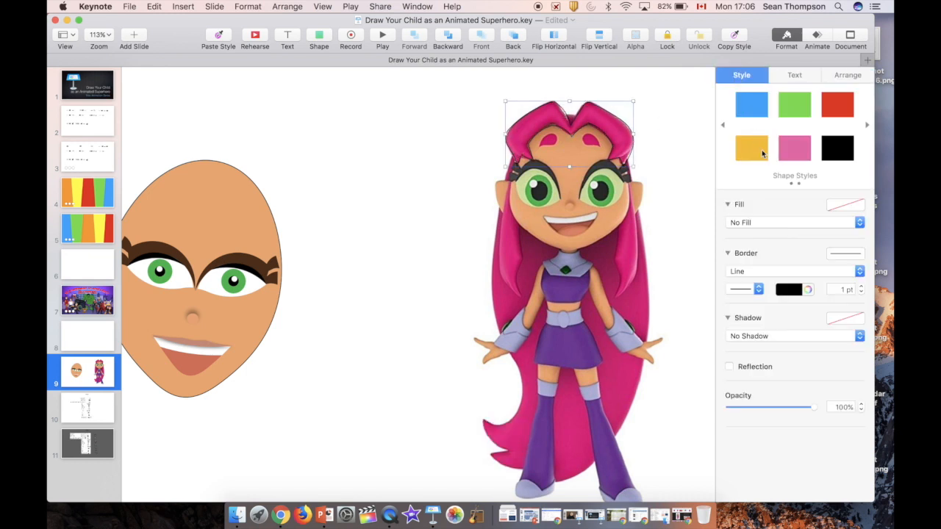
{"action": "left_click", "coordinate": [747, 222]}
{"action": "left_click", "coordinate": [747, 229]}
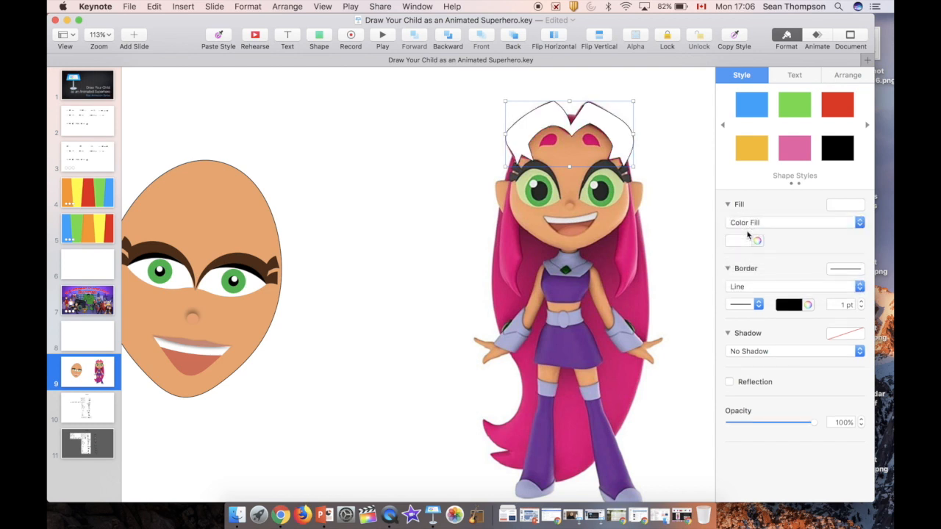
{"action": "left_click", "coordinate": [757, 240]}
{"action": "left_click", "coordinate": [616, 250]}
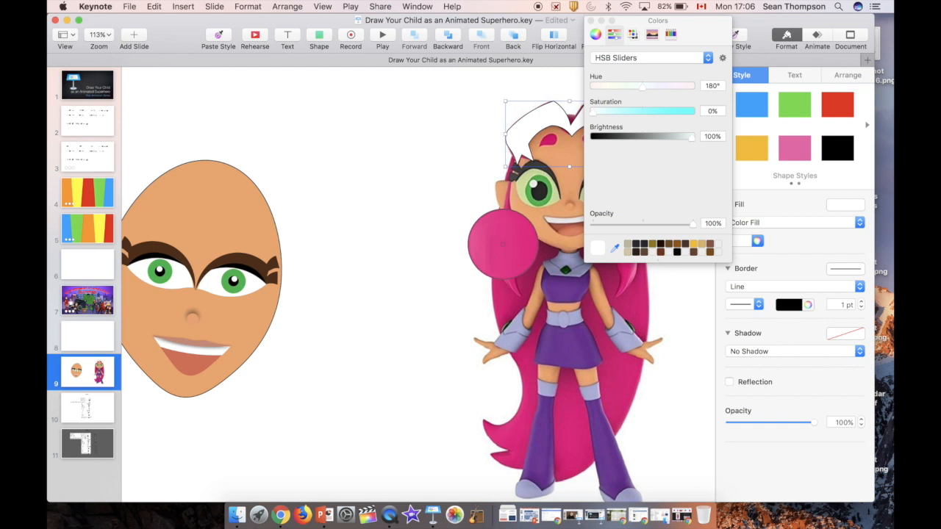
{"action": "left_click", "coordinate": [503, 246]}
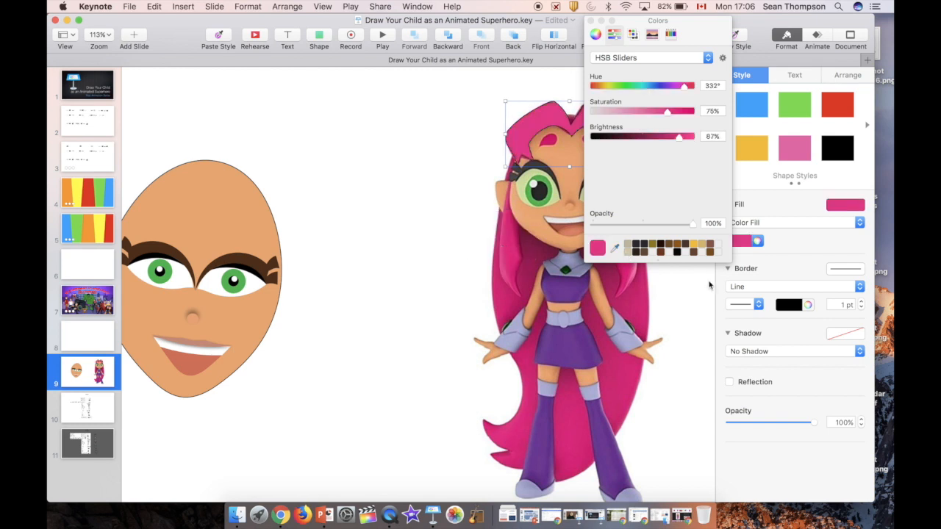
{"action": "left_click", "coordinate": [746, 286]}
{"action": "left_click", "coordinate": [747, 276]}
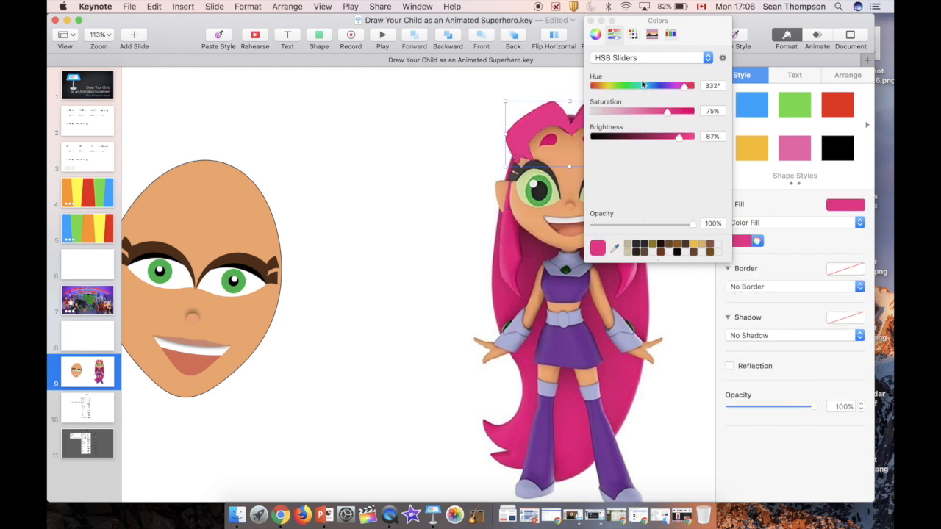
{"action": "left_click", "coordinate": [592, 21]}
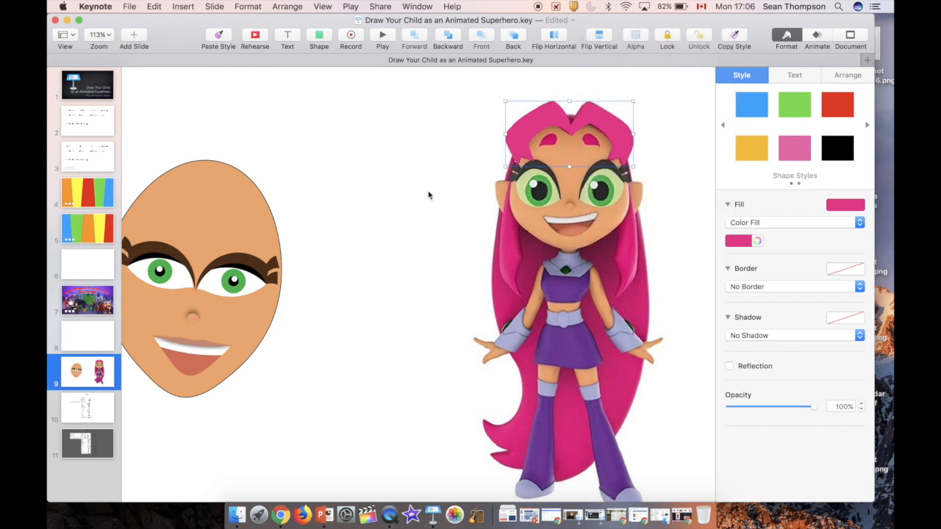
Move the pink fringe onto the top of the traced face and rotate it to 351°.
{"action": "scroll", "coordinate": [429, 195], "scroll_direction": "left", "scroll_amount": 3}
{"action": "left_click_drag", "start_coordinate": [655, 129], "coordinate": [299, 162]}
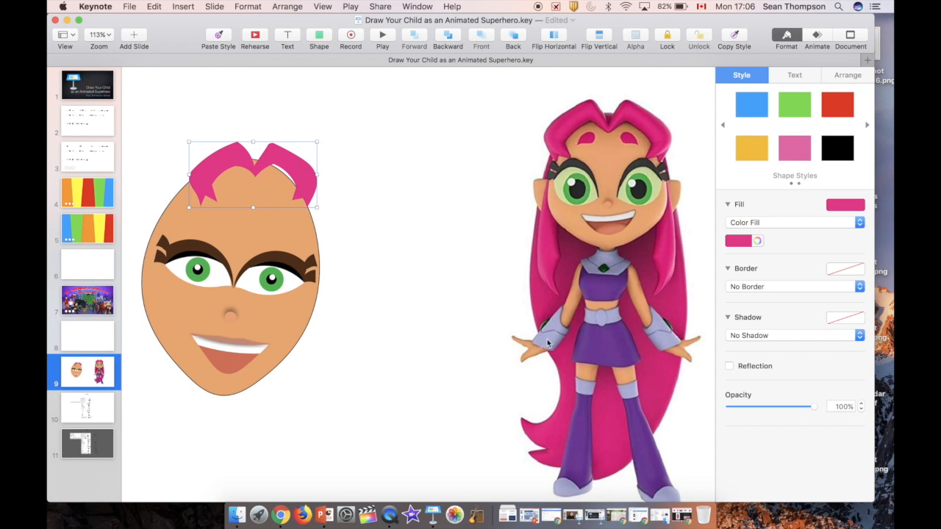
{"action": "left_click", "coordinate": [831, 76]}
{"action": "left_click", "coordinate": [809, 276]}
{"action": "left_click", "coordinate": [809, 276]}
{"action": "left_click", "coordinate": [809, 276]}
{"action": "left_click", "coordinate": [810, 277]}
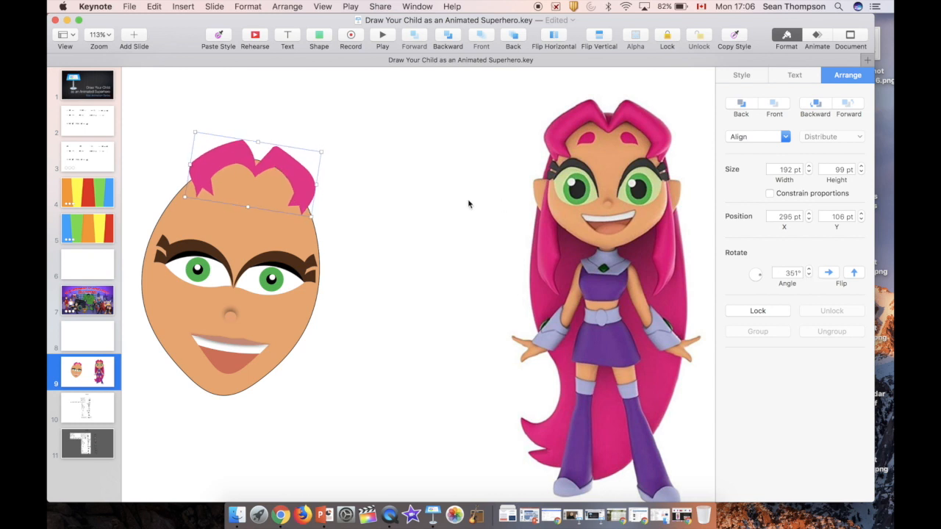
{"action": "left_click_drag", "start_coordinate": [247, 209], "coordinate": [246, 214]}
{"action": "key", "text": "super+z"}
Lower the top point of the face outline slightly beneath the fringe.
{"action": "double_click", "coordinate": [317, 237]}
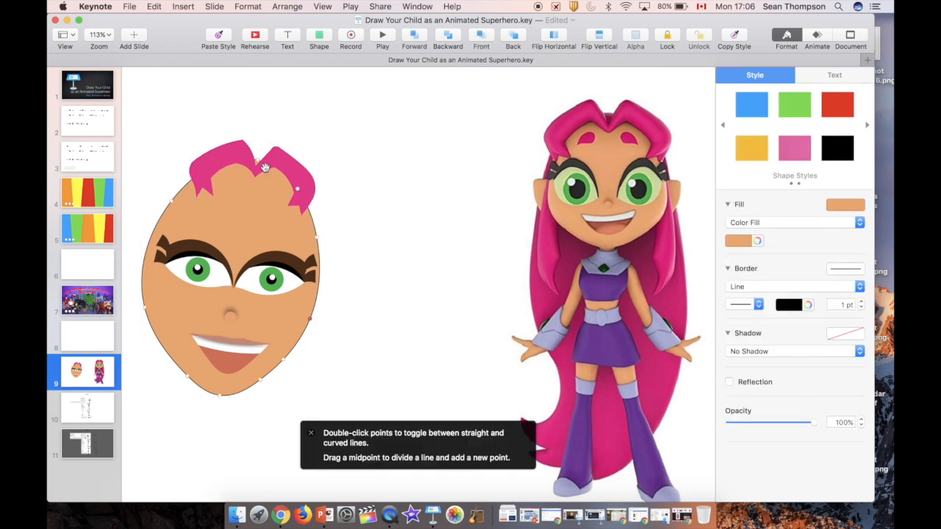
{"action": "left_click_drag", "start_coordinate": [261, 166], "coordinate": [257, 174]}
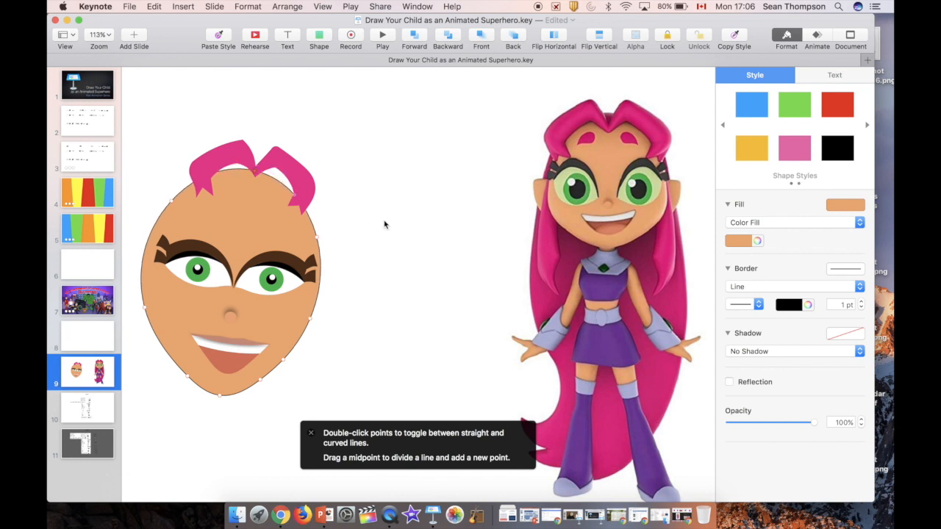
{"action": "left_click", "coordinate": [322, 184]}
Enlarge the fringe proportionally to 277 by 142 pt and place it at X 232 pt, Y 118 pt across the forehead.
{"action": "left_click_drag", "start_coordinate": [298, 172], "coordinate": [283, 195]}
{"action": "left_click_drag", "start_coordinate": [240, 219], "coordinate": [236, 247]}
{"action": "left_click_drag", "start_coordinate": [310, 205], "coordinate": [307, 204]}
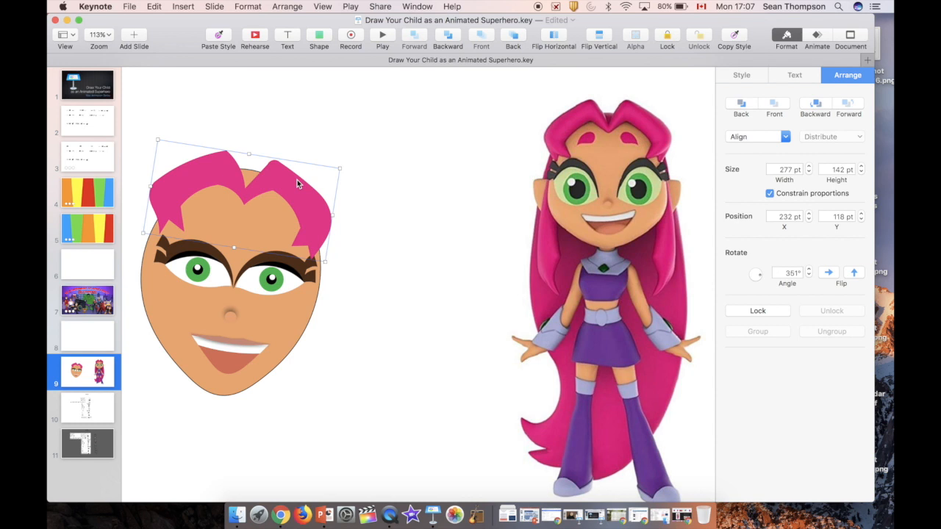
Add a drop shadow to the fringe with a 2 pt offset and a 268° angle.
{"action": "left_click", "coordinate": [745, 76]}
{"action": "left_click", "coordinate": [794, 336]}
{"action": "left_click", "coordinate": [792, 349]}
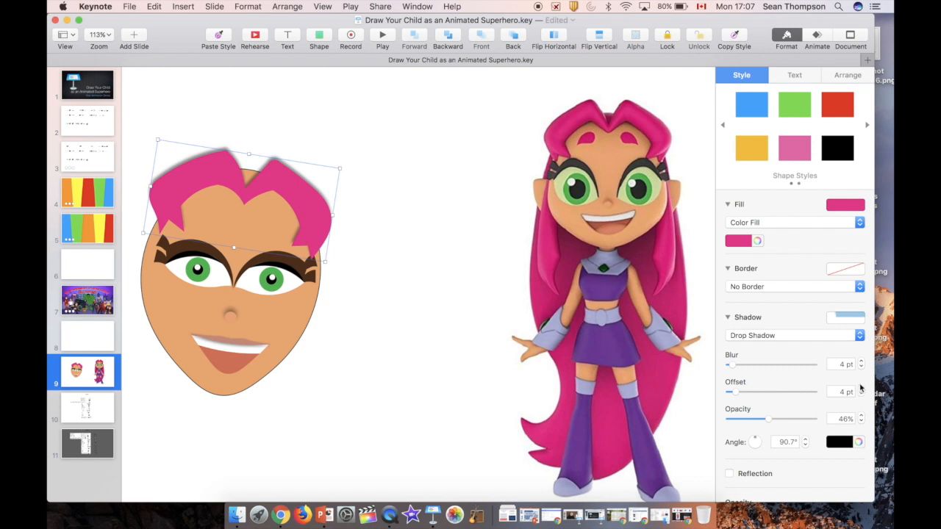
{"action": "left_click", "coordinate": [862, 395]}
{"action": "left_click", "coordinate": [861, 395]}
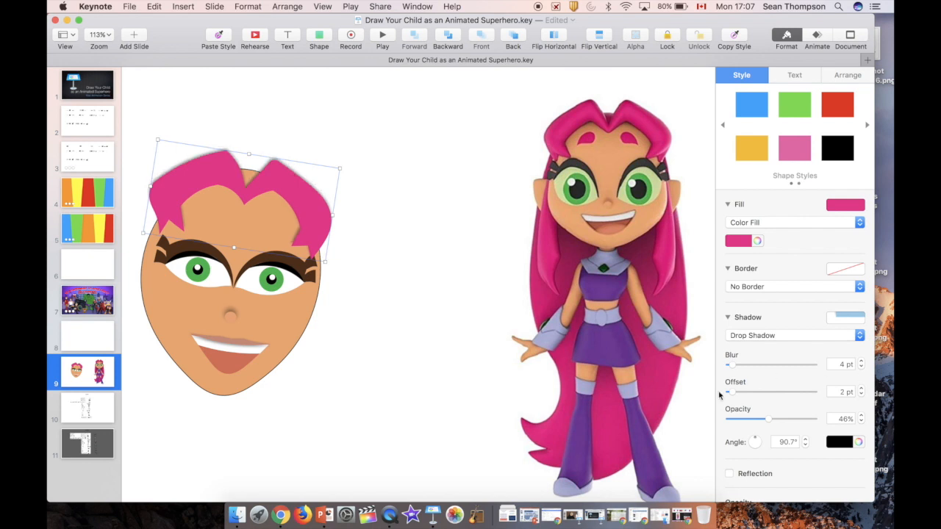
{"action": "left_click_drag", "start_coordinate": [758, 441], "coordinate": [755, 457]}
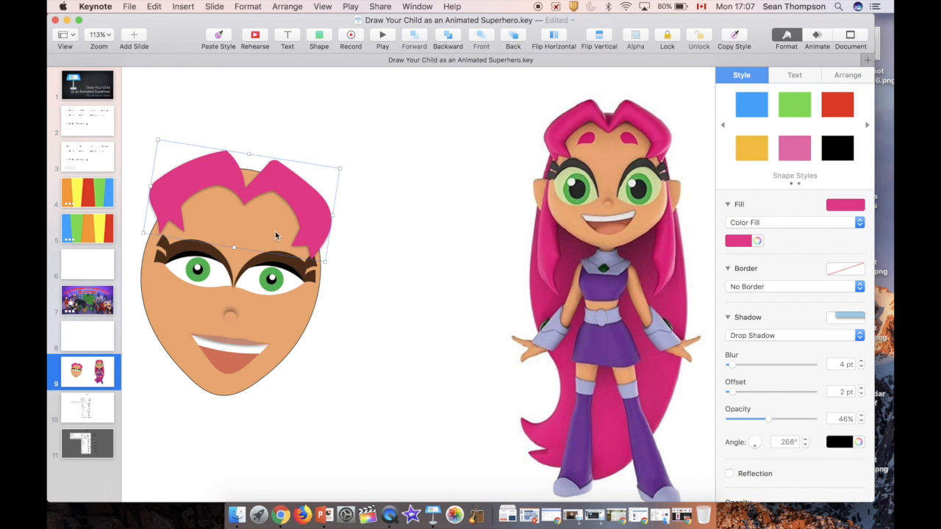
Draw a closed four-point shape with a curved top over the gap between the fringe's two peaks.
{"action": "left_click", "coordinate": [316, 37]}
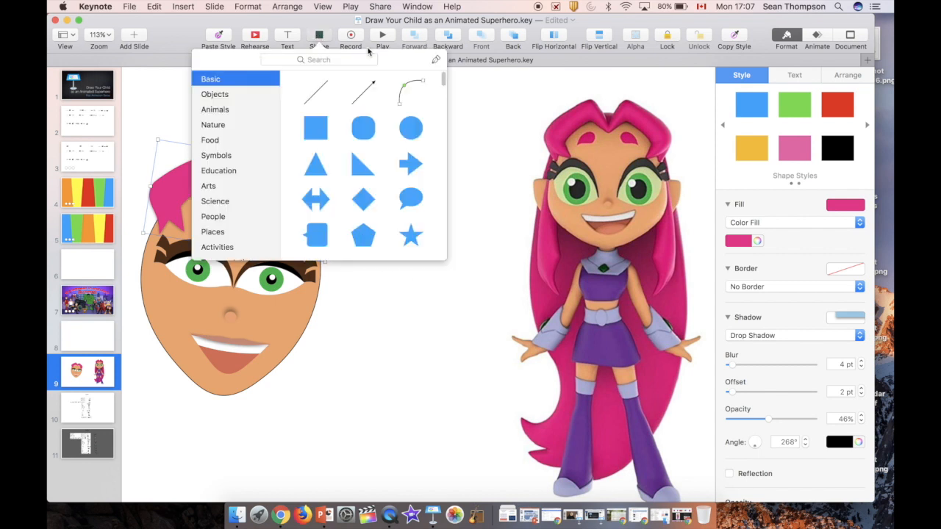
{"action": "left_click", "coordinate": [434, 61]}
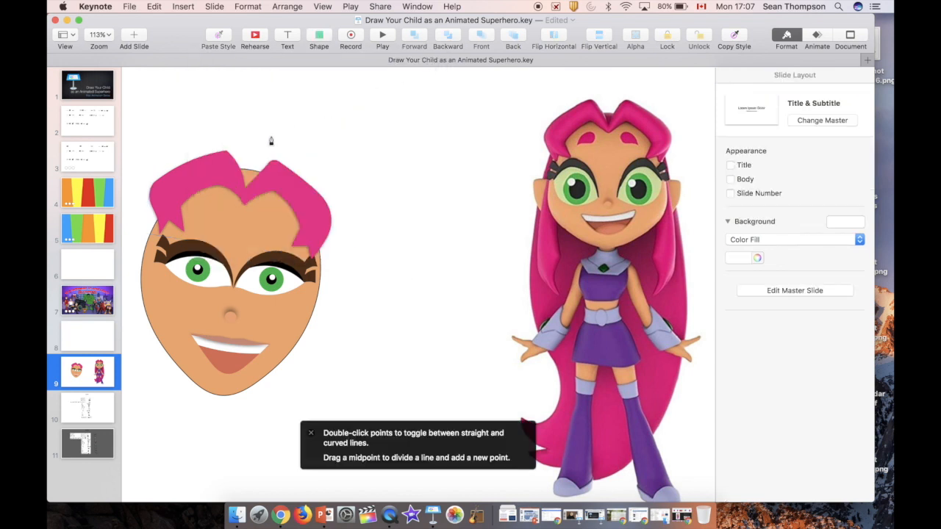
{"action": "left_click", "coordinate": [228, 160]}
{"action": "left_click", "coordinate": [251, 158]}
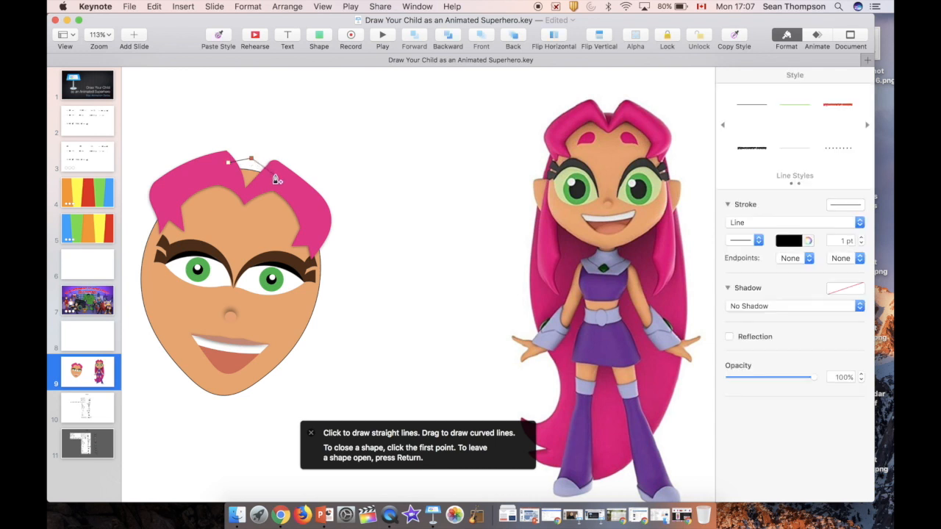
{"action": "left_click", "coordinate": [277, 173]}
{"action": "left_click", "coordinate": [245, 195]}
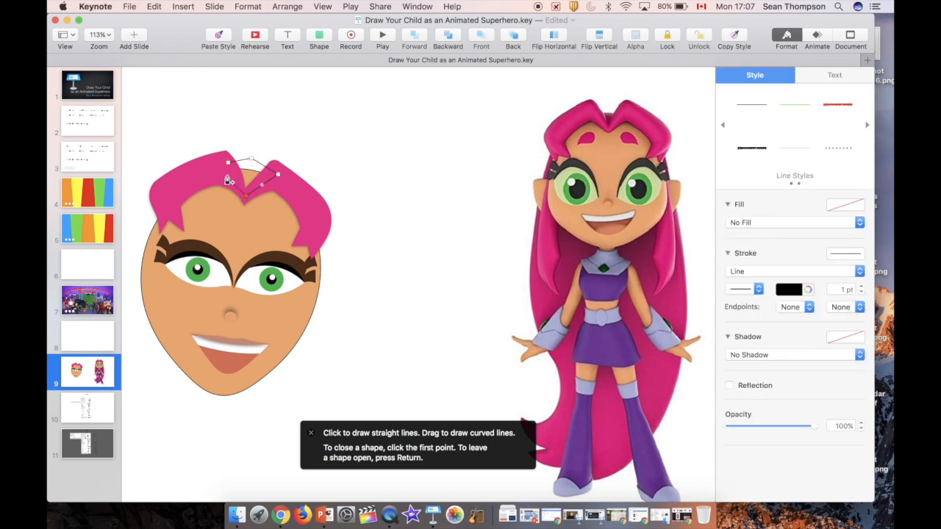
{"action": "left_click", "coordinate": [228, 160]}
{"action": "double_click", "coordinate": [251, 160]}
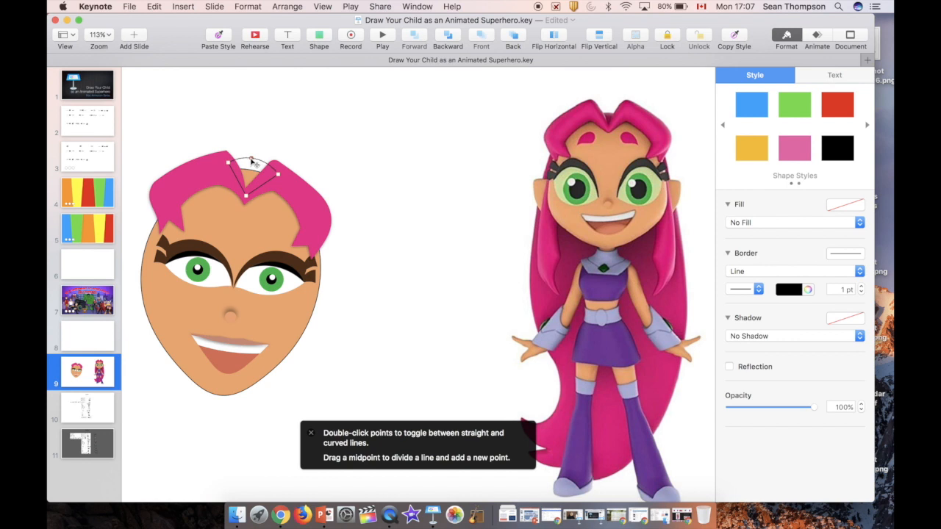
{"action": "key", "text": "Return"}
Save the fringe's pink fill and drop shadow as a new shape style.
{"action": "left_click", "coordinate": [184, 171]}
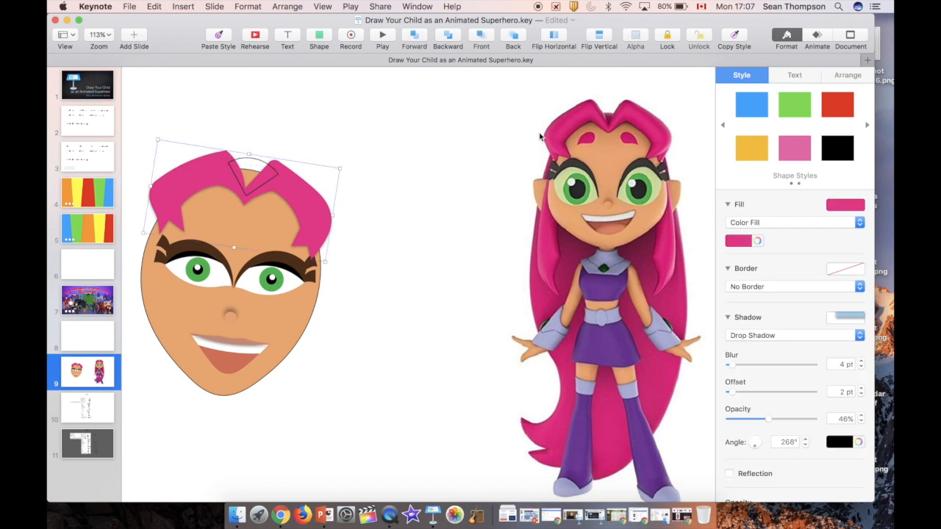
{"action": "left_click", "coordinate": [722, 125]}
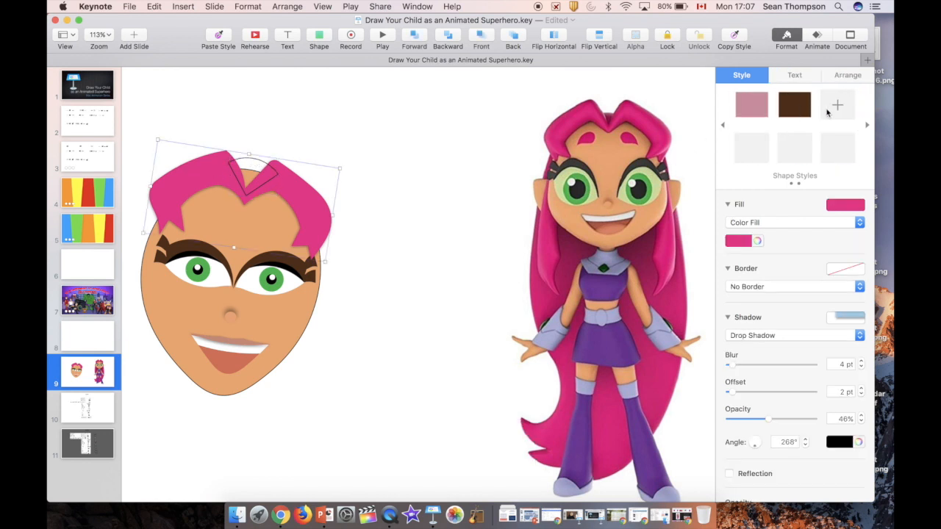
{"action": "left_click", "coordinate": [835, 105]}
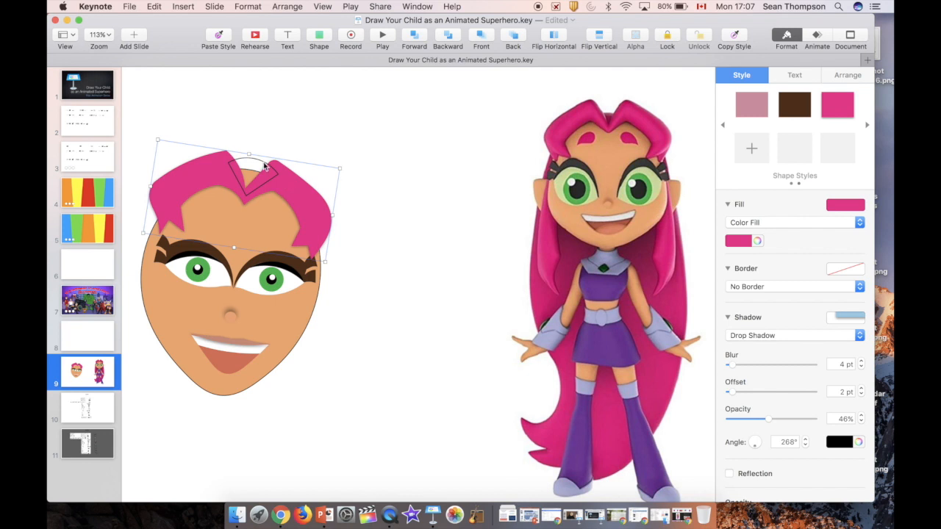
Apply the saved pink hair style to the gap shape and send it backward behind the fringe.
{"action": "left_click", "coordinate": [265, 164]}
{"action": "left_click", "coordinate": [836, 110]}
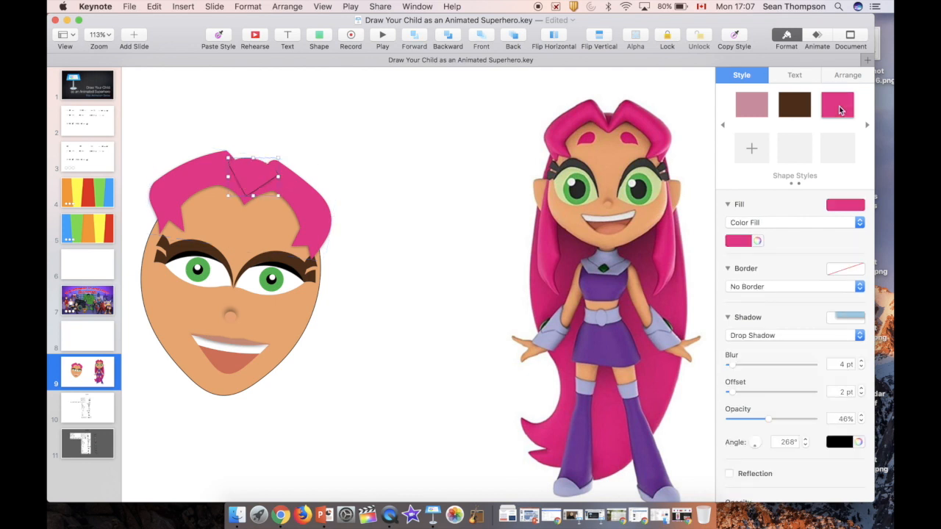
{"action": "left_click", "coordinate": [452, 41]}
Trace the reference character's ear on the left side of the head as a closed custom shape.
{"action": "scroll", "coordinate": [335, 117], "scroll_direction": "left", "scroll_amount": 3}
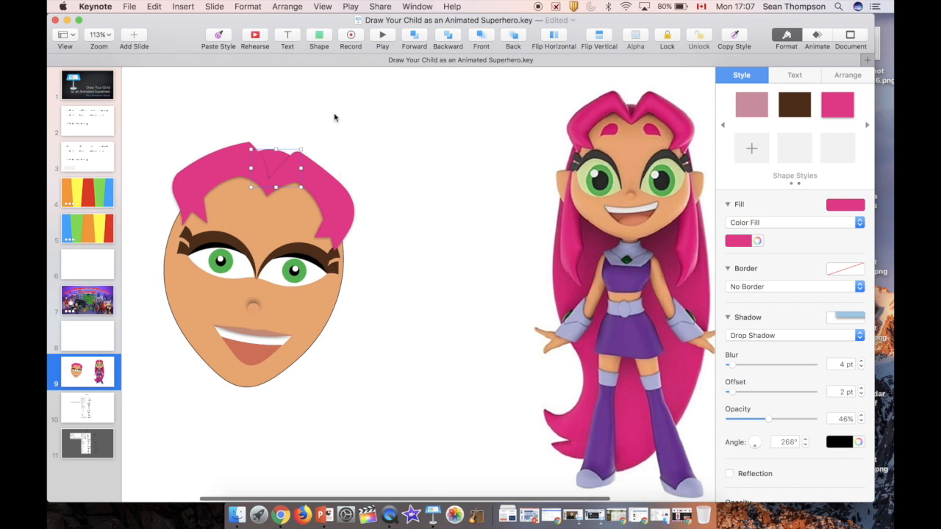
{"action": "left_click", "coordinate": [322, 41]}
{"action": "left_click", "coordinate": [437, 57]}
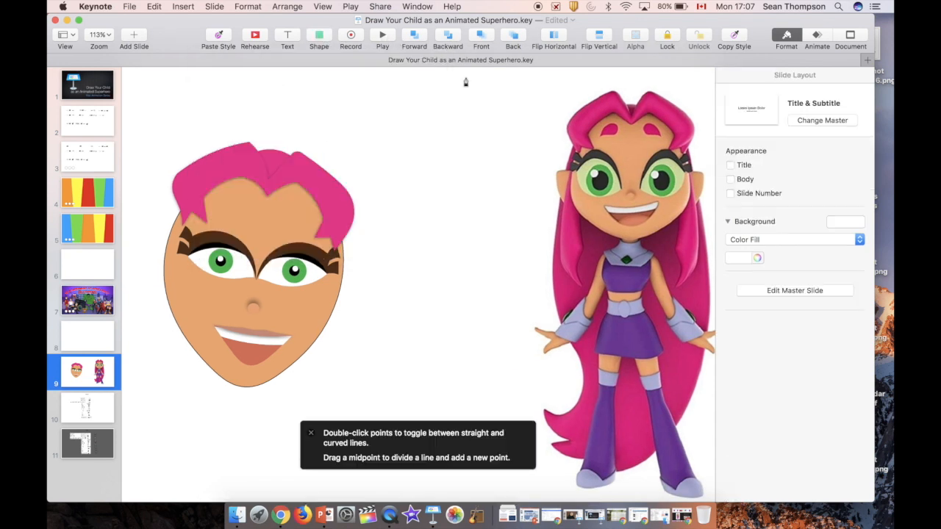
{"action": "left_click", "coordinate": [553, 172]}
{"action": "left_click", "coordinate": [558, 195]}
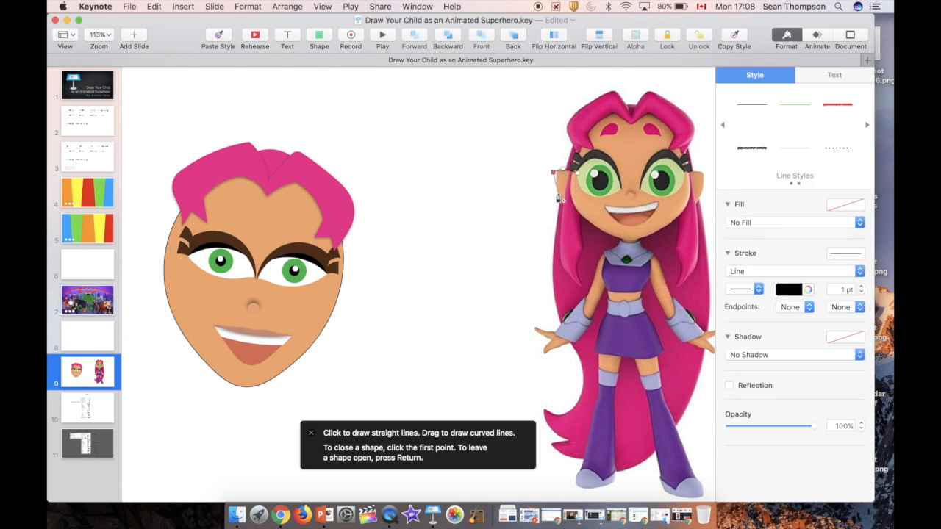
{"action": "left_click", "coordinate": [570, 210]}
{"action": "left_click", "coordinate": [567, 172]}
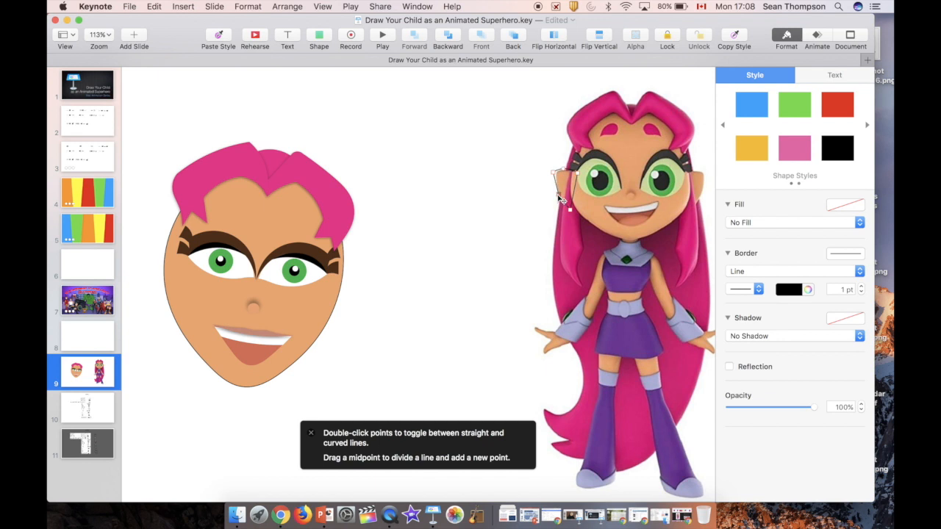
Place the traced ear outline against the left edge of the cartoon face at eye level and rotate it to 9°.
{"action": "left_click", "coordinate": [558, 196]}
{"action": "left_click_drag", "start_coordinate": [572, 200], "coordinate": [163, 271]}
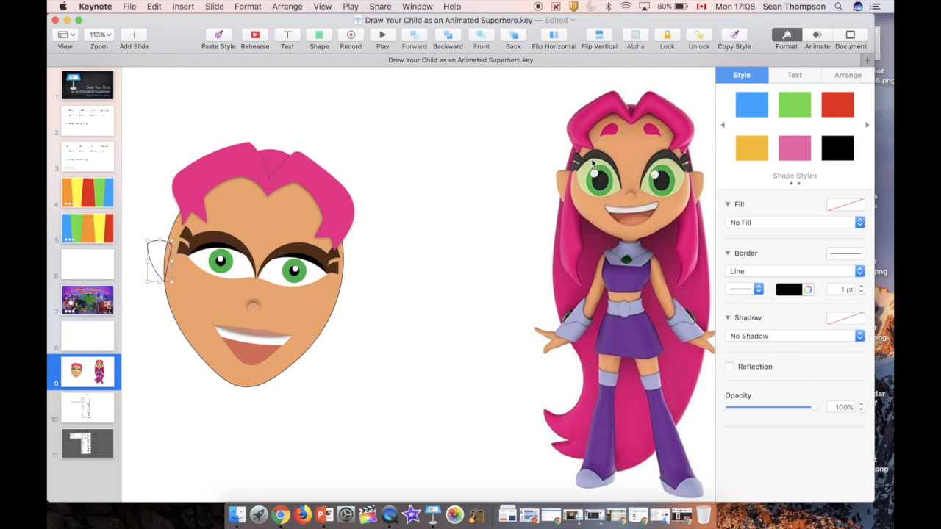
{"action": "left_click", "coordinate": [846, 75]}
{"action": "left_click_drag", "start_coordinate": [809, 270], "coordinate": [808, 270]}
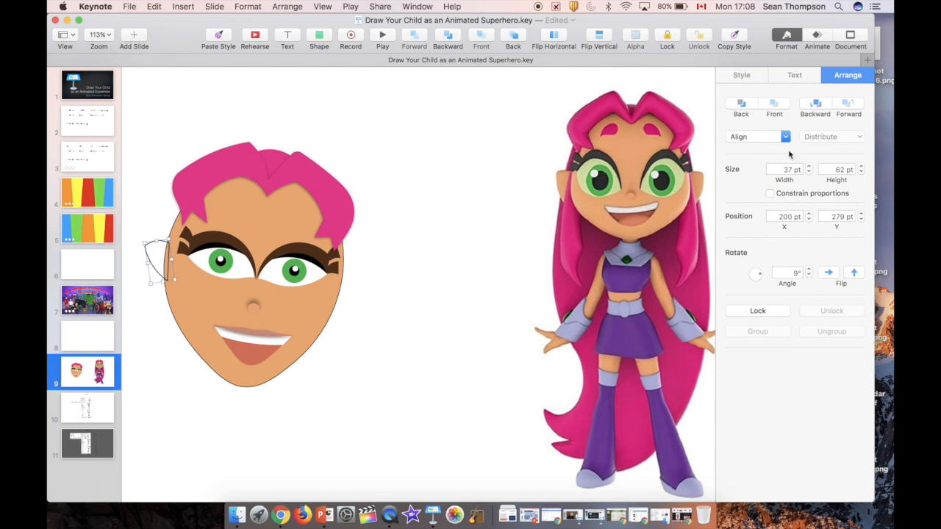
Save the face's skin-coloured fill and line border as a new shape style and apply it to the ear.
{"action": "left_click", "coordinate": [747, 75]}
{"action": "left_click", "coordinate": [723, 126]}
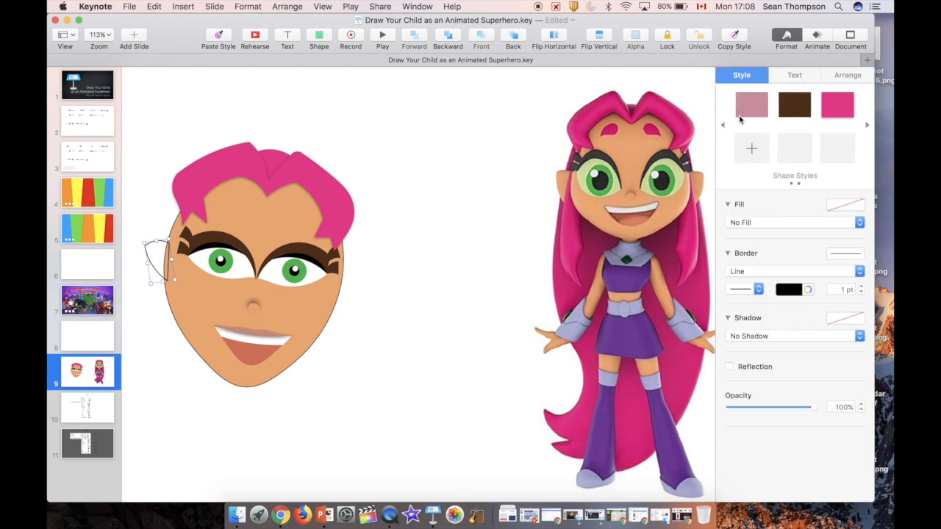
{"action": "left_click", "coordinate": [312, 307]}
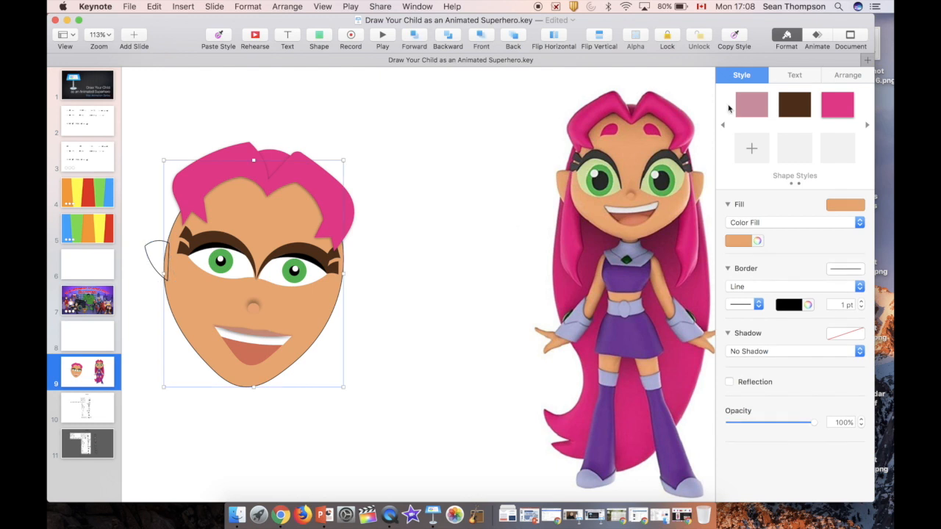
{"action": "left_click", "coordinate": [752, 152]}
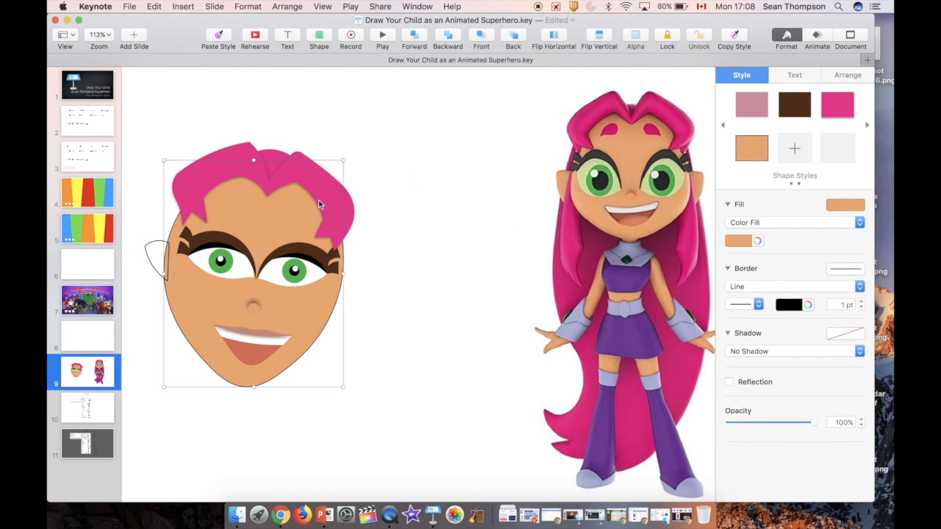
{"action": "left_click", "coordinate": [154, 245]}
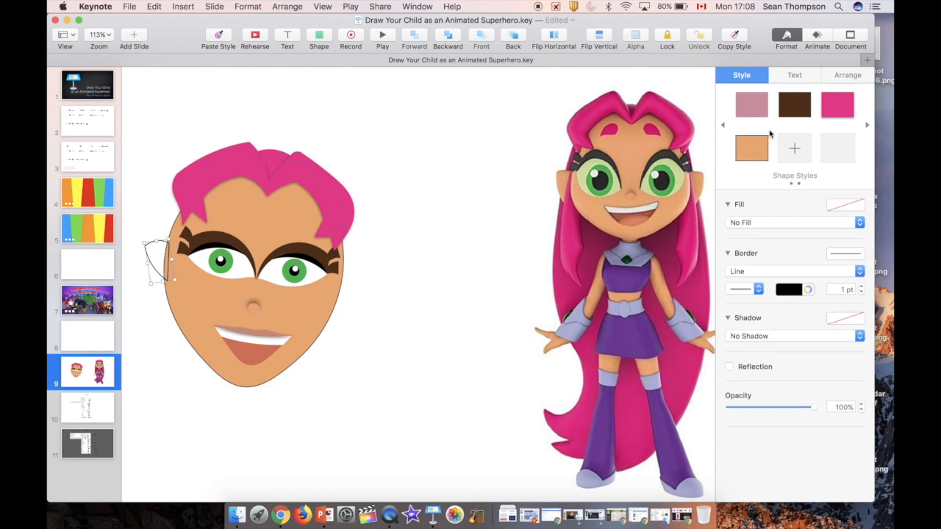
{"action": "left_click", "coordinate": [750, 148]}
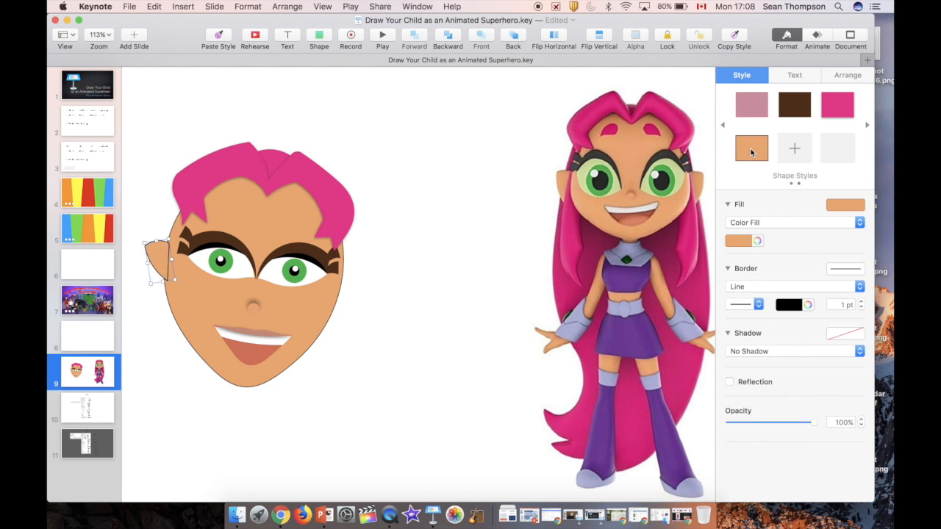
Remove the face's border and give the ear the same borderless skin look through a newly saved shape style.
{"action": "left_click", "coordinate": [319, 335]}
{"action": "left_click", "coordinate": [751, 288]}
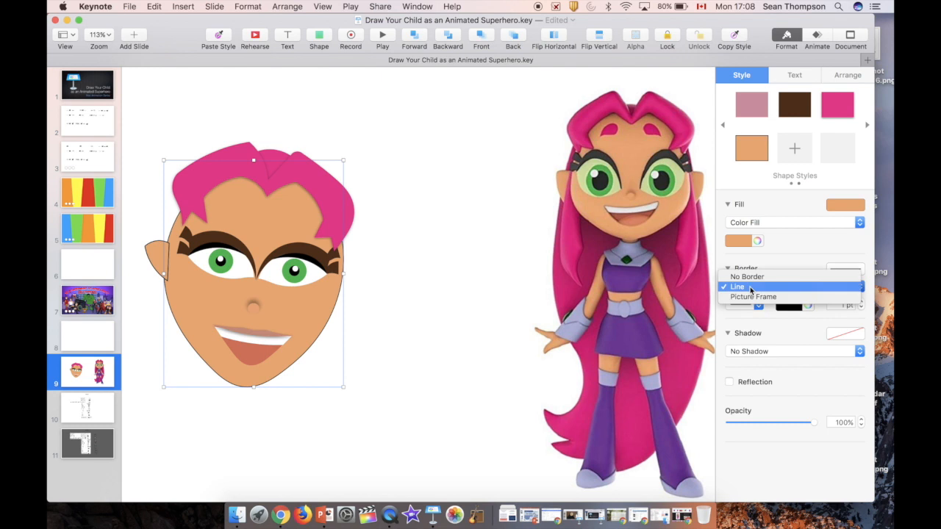
{"action": "left_click", "coordinate": [749, 278]}
{"action": "left_click", "coordinate": [797, 154]}
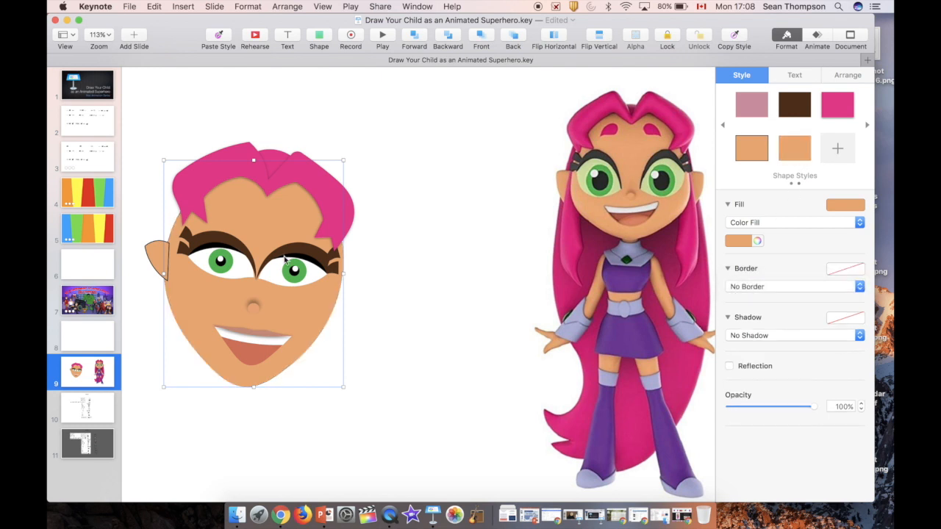
{"action": "left_click", "coordinate": [152, 255]}
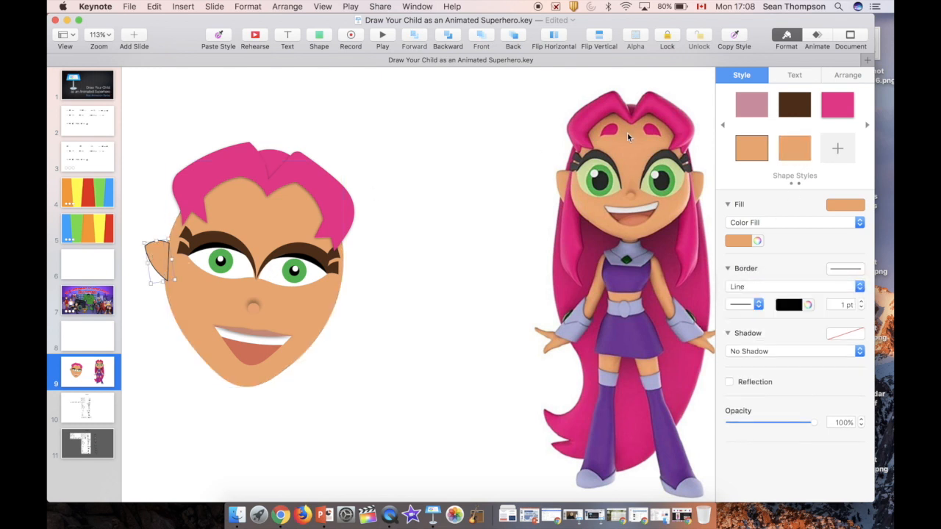
{"action": "left_click", "coordinate": [792, 150]}
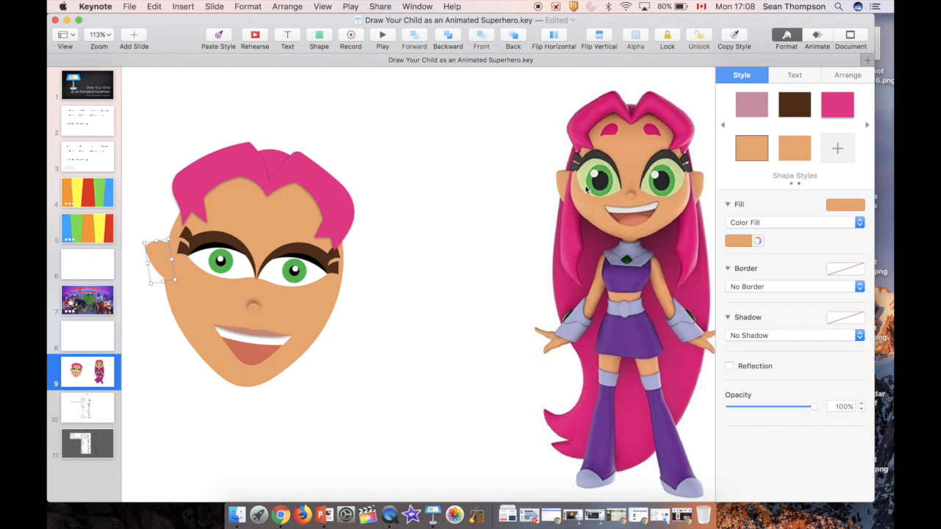
Duplicate the ear, mirror it horizontally and attach it to the opposite side of the head.
{"action": "key", "text": "super+d"}
{"action": "left_click_drag", "start_coordinate": [183, 280], "coordinate": [348, 283]}
{"action": "left_click", "coordinate": [848, 75]}
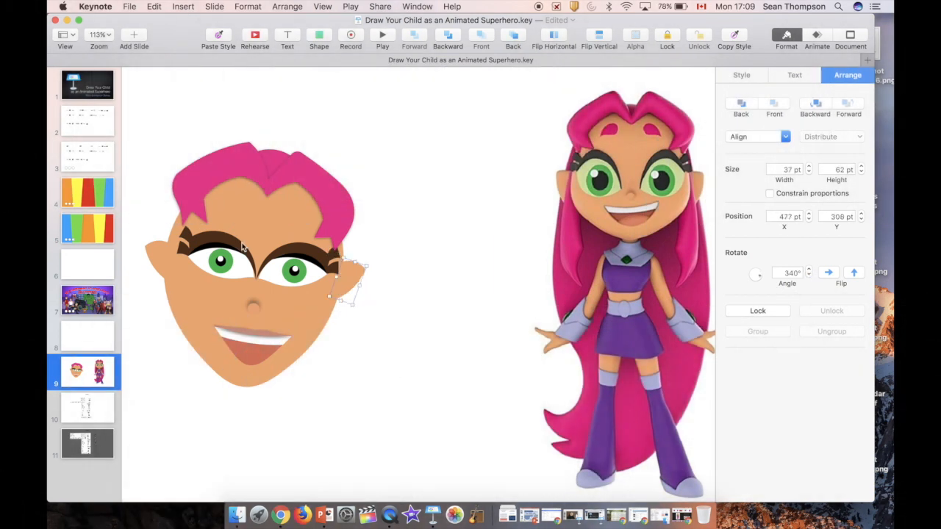
Nudge both eyes slightly to the right and down on the drawn face.
{"action": "left_click", "coordinate": [300, 272]}
{"action": "left_click_drag", "start_coordinate": [299, 272], "coordinate": [301, 273]}
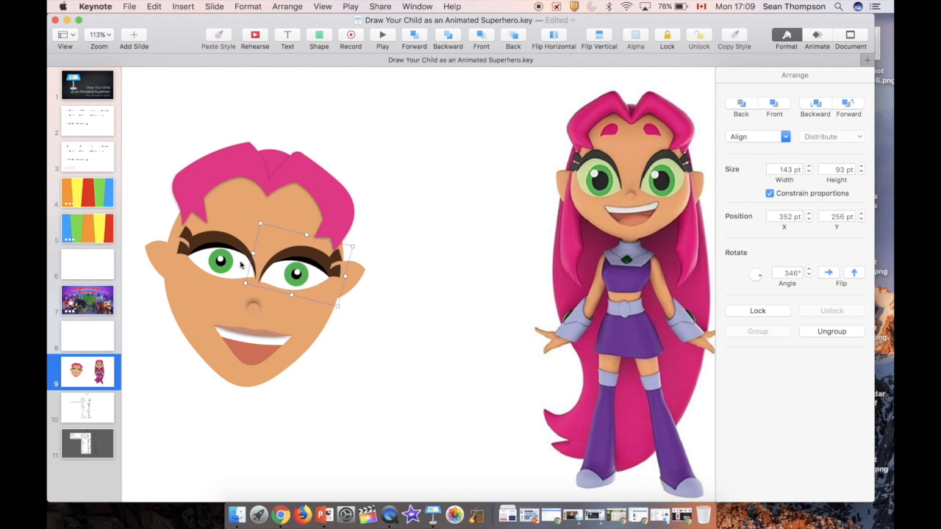
{"action": "left_click_drag", "start_coordinate": [223, 261], "coordinate": [227, 263]}
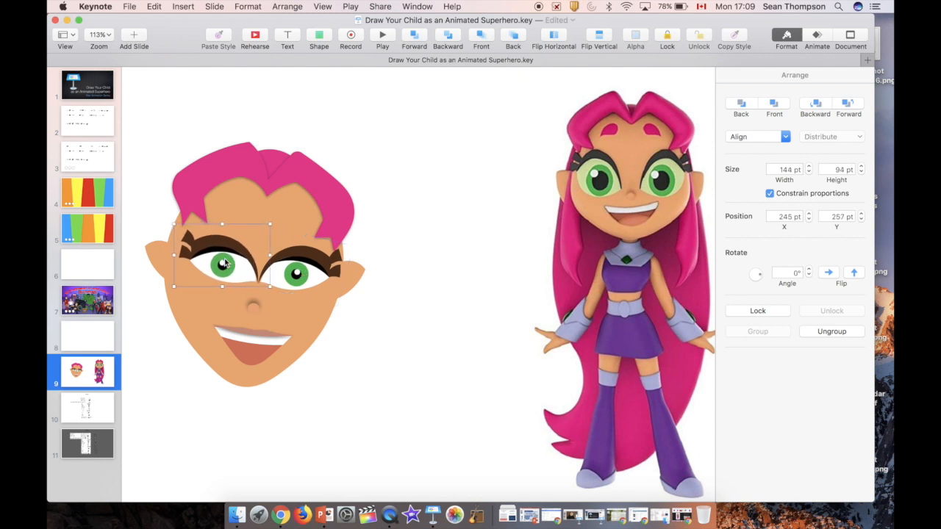
Rotate the drawn face's left eye to 356° and fine-tune the tilt of its right eye.
{"action": "left_click", "coordinate": [809, 276]}
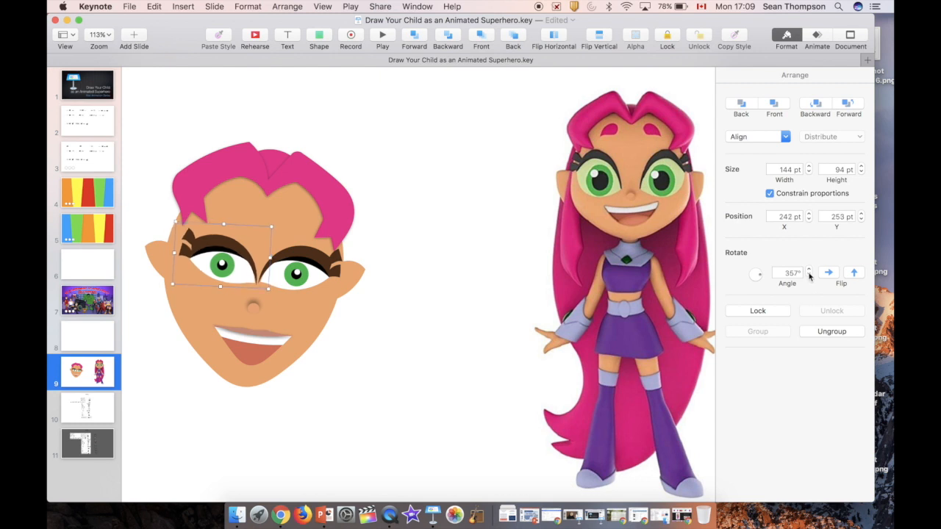
{"action": "left_click", "coordinate": [300, 274]}
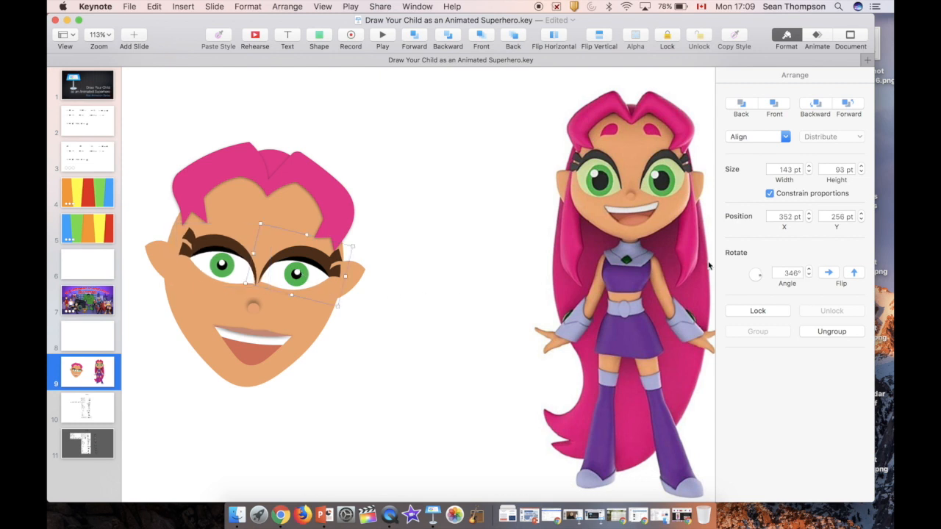
{"action": "left_click", "coordinate": [811, 276]}
{"action": "left_click", "coordinate": [811, 276]}
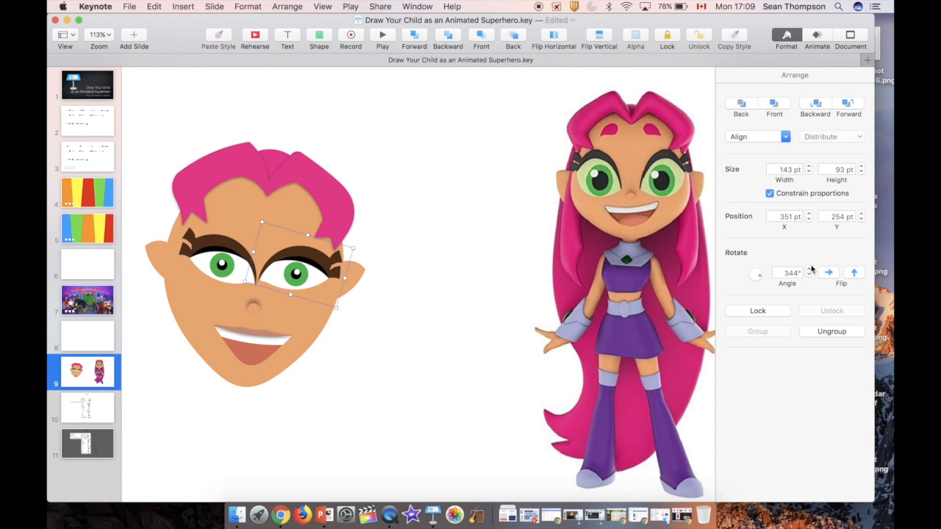
{"action": "left_click", "coordinate": [809, 273]}
{"action": "left_click", "coordinate": [810, 273]}
Try enlarging the left eye to 157 × 102 pt and replacing the right eye with a mirrored duplicate of it.
{"action": "left_click", "coordinate": [217, 292]}
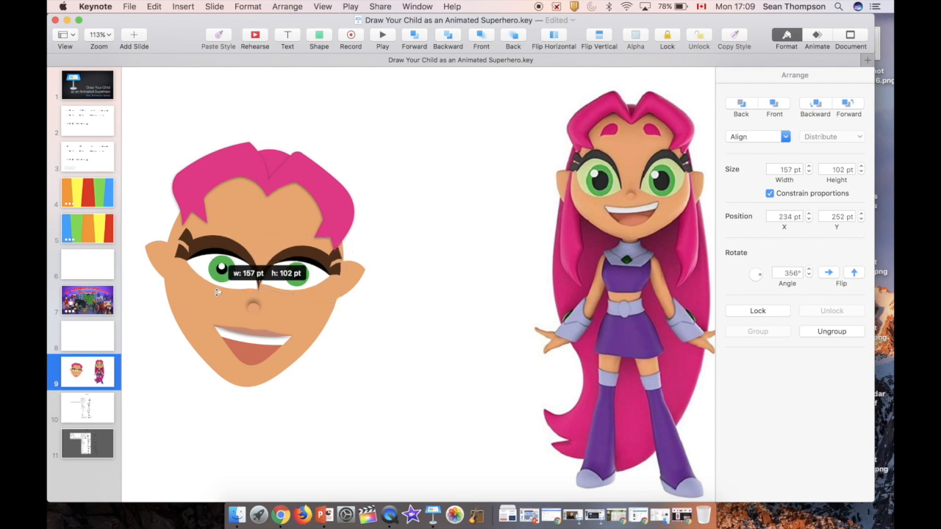
{"action": "left_click", "coordinate": [297, 277]}
{"action": "key", "text": "Delete"}
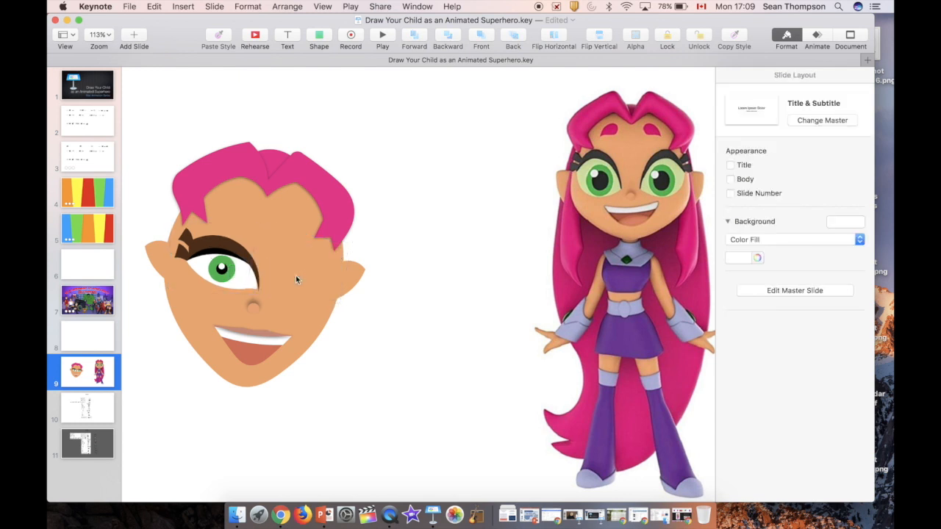
{"action": "left_click", "coordinate": [230, 269]}
{"action": "left_click_drag", "start_coordinate": [230, 269], "coordinate": [229, 272]}
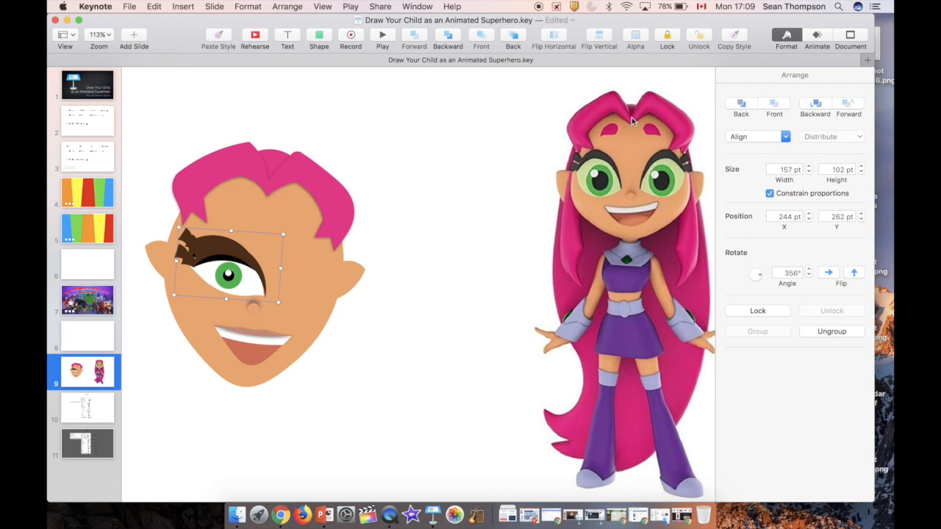
{"action": "left_click", "coordinate": [559, 35]}
{"action": "left_click_drag", "start_coordinate": [234, 272], "coordinate": [304, 272]}
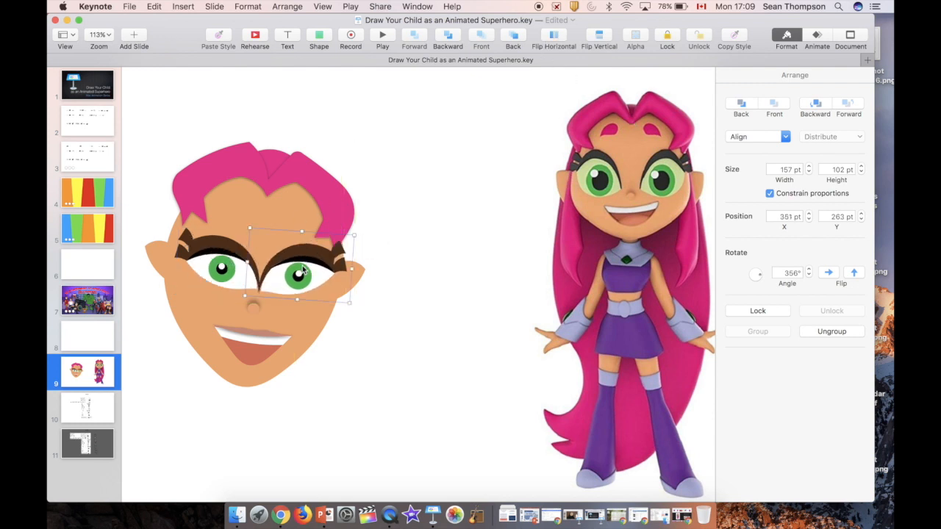
Undo the right eye's replacement and the left eye's enlargement, leaving nothing selected.
{"action": "key", "text": "super+z"}
{"action": "key", "text": "super+z"}
{"action": "key", "text": "super+z"}
{"action": "key", "text": "super+z"}
{"action": "key", "text": "super+z"}
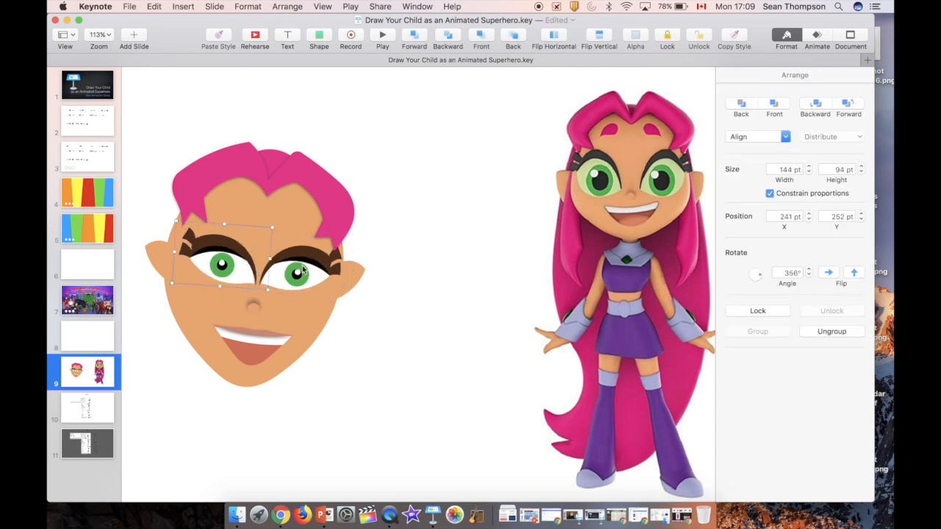
{"action": "left_click", "coordinate": [404, 241]}
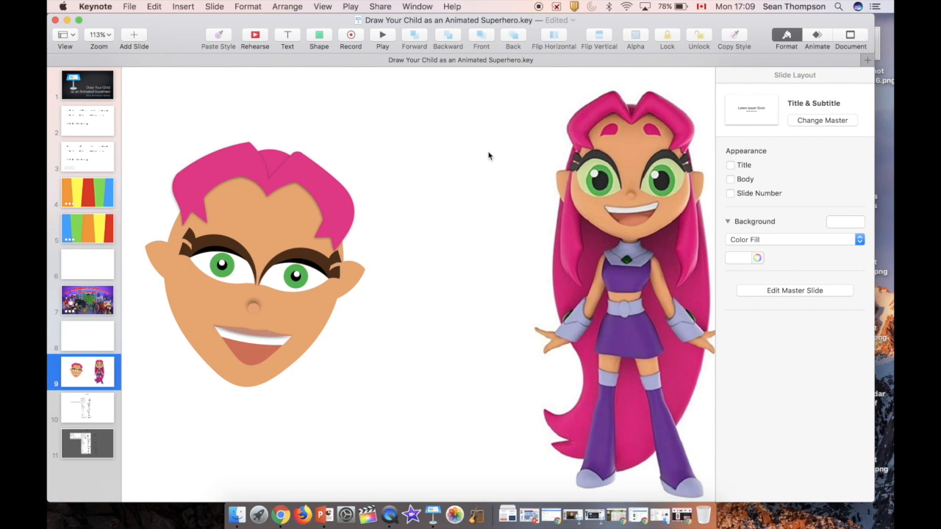
Draw a closed Pen outline about 52 × 208 pt around the reference character's left front hair strand.
{"action": "left_click", "coordinate": [322, 37]}
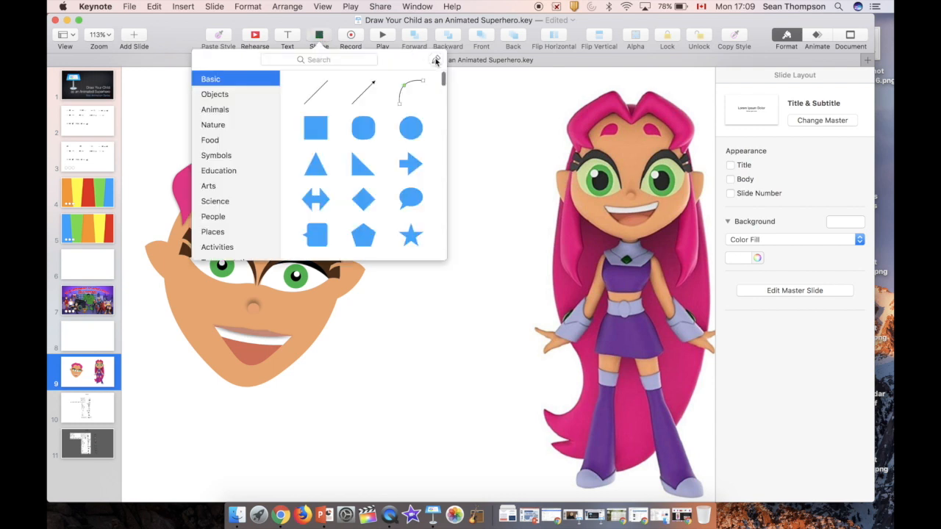
{"action": "left_click", "coordinate": [439, 61]}
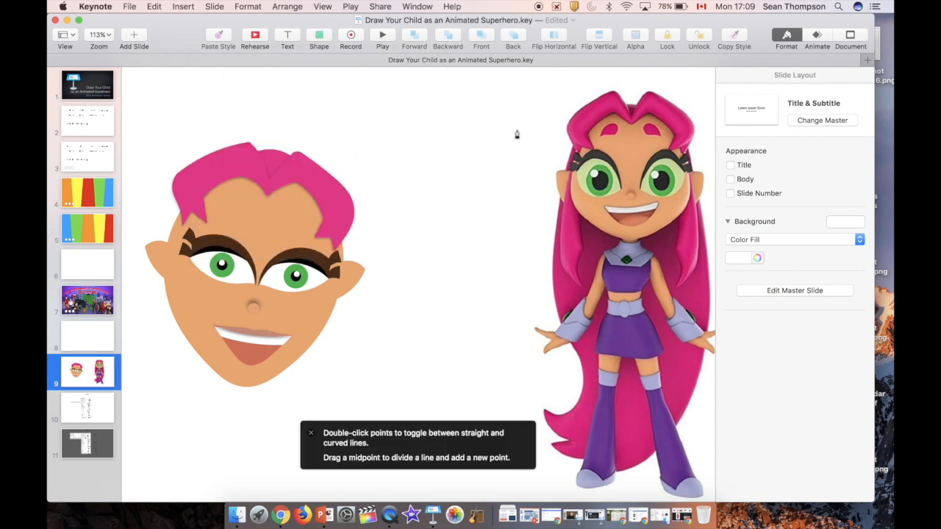
{"action": "left_click", "coordinate": [578, 152]}
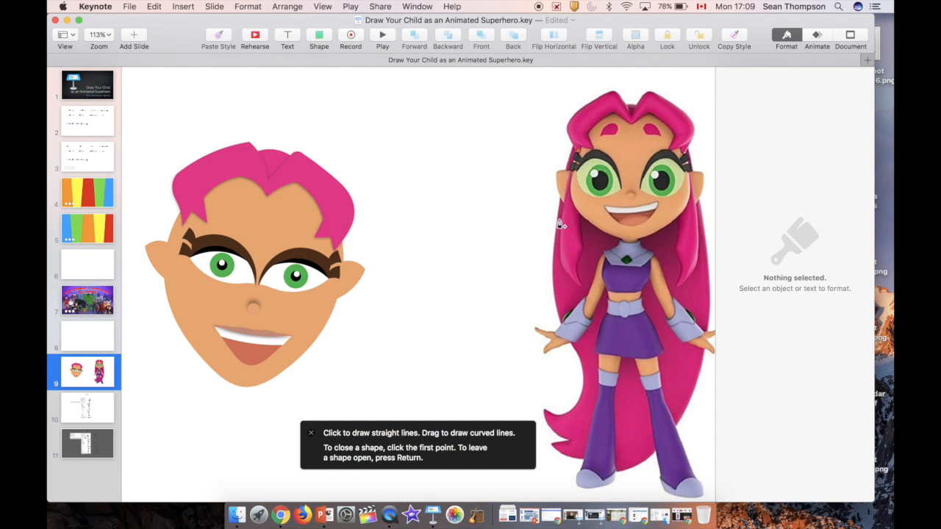
{"action": "left_click", "coordinate": [560, 221]}
{"action": "left_click", "coordinate": [560, 271]}
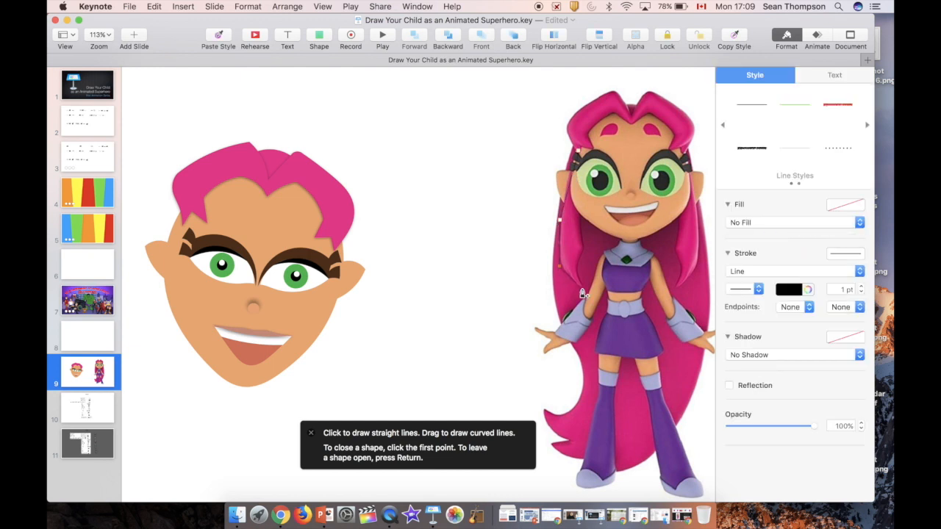
{"action": "left_click", "coordinate": [587, 247]}
{"action": "left_click", "coordinate": [591, 197]}
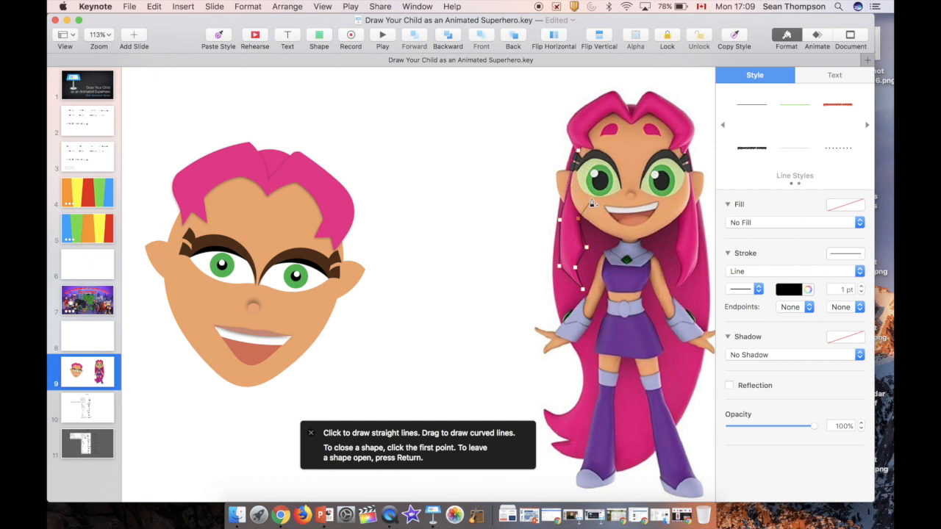
{"action": "left_click", "coordinate": [578, 151]}
Turn the two outer corner points of the hair strand outline into curves and finish editing the shape.
{"action": "double_click", "coordinate": [560, 220]}
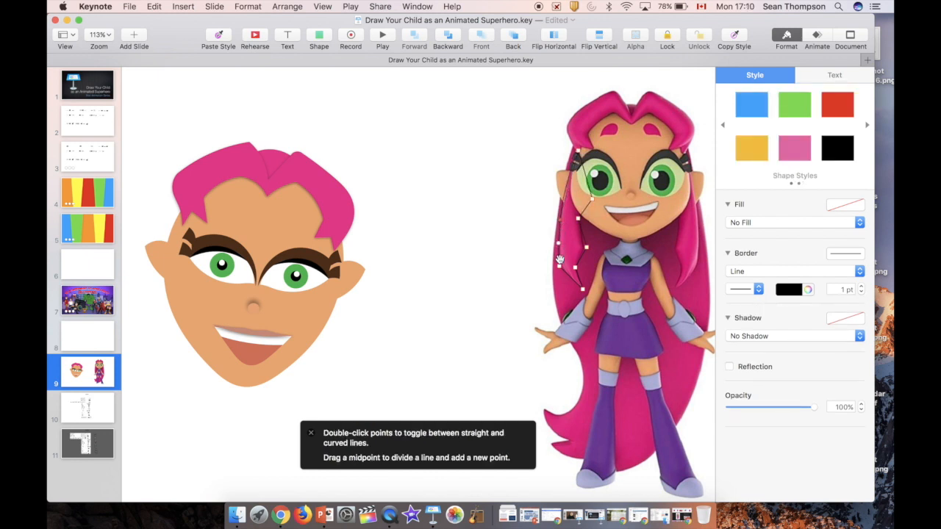
{"action": "double_click", "coordinate": [559, 267]}
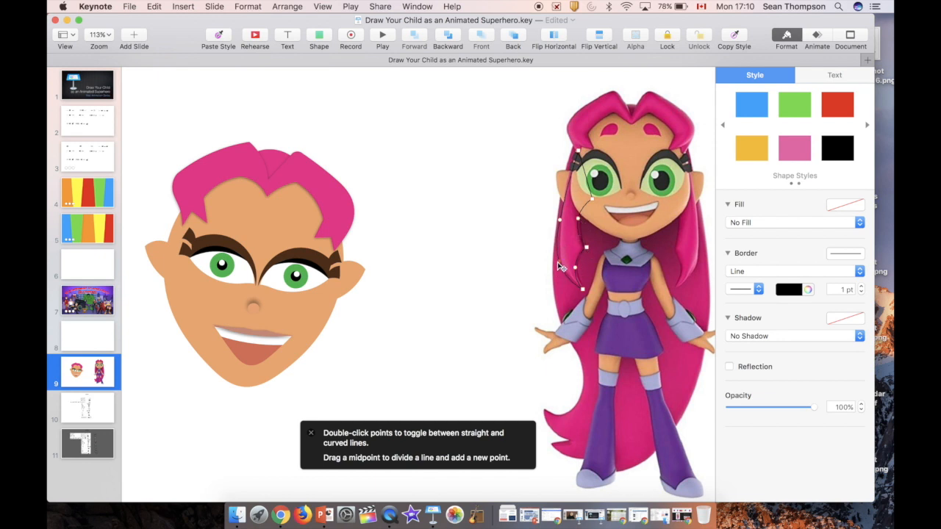
{"action": "key", "text": "Return"}
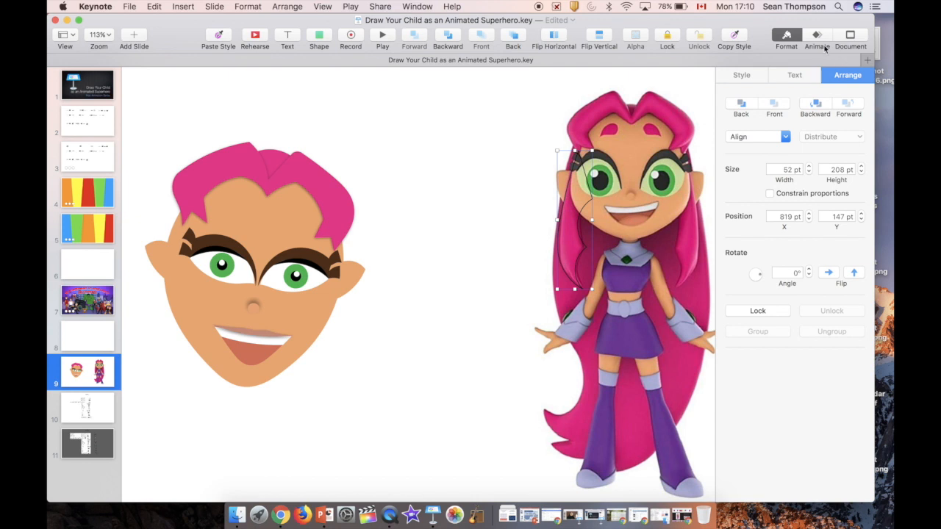
Apply the saved pink hair style to the strand and move it to the left side of the drawn face.
{"action": "left_click", "coordinate": [741, 75]}
{"action": "left_click", "coordinate": [725, 125]}
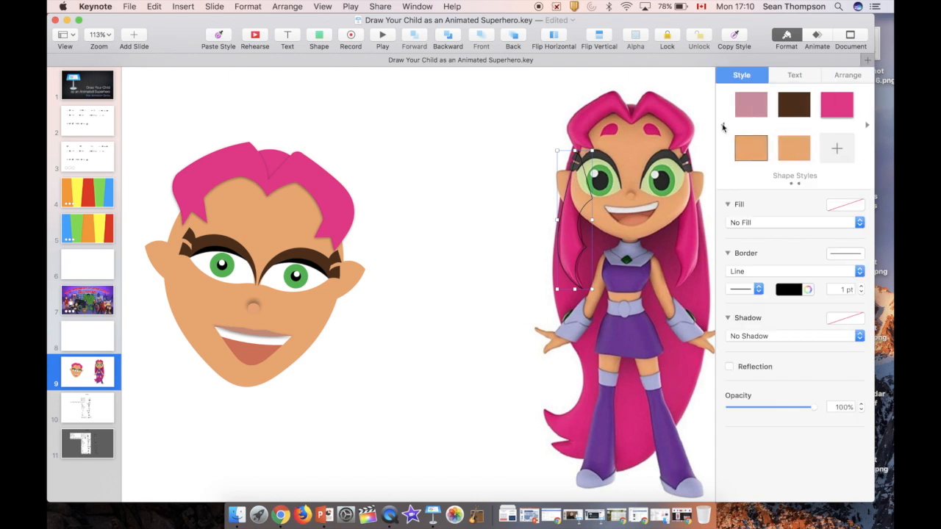
{"action": "left_click", "coordinate": [836, 105]}
{"action": "left_click_drag", "start_coordinate": [578, 208], "coordinate": [176, 252]}
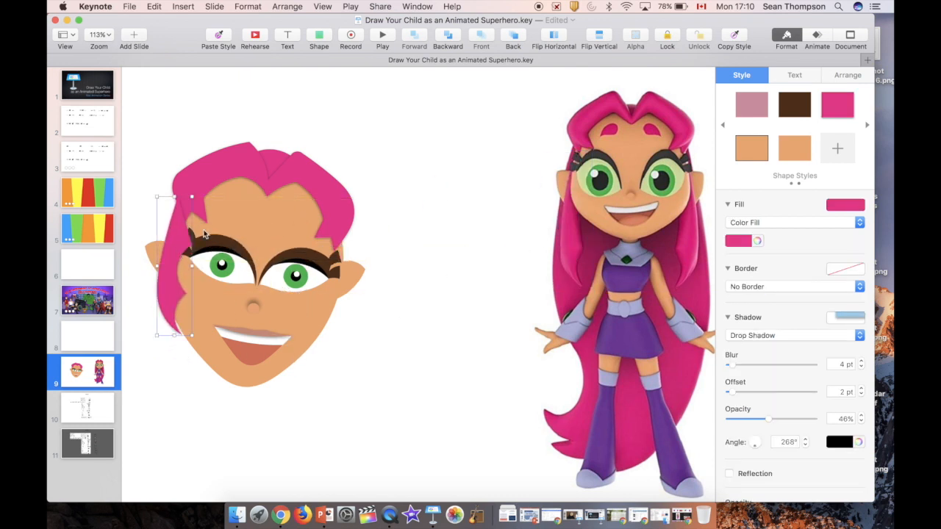
Send the pink hair strand behind the head, and send the left ear behind the strand.
{"action": "left_click", "coordinate": [516, 42]}
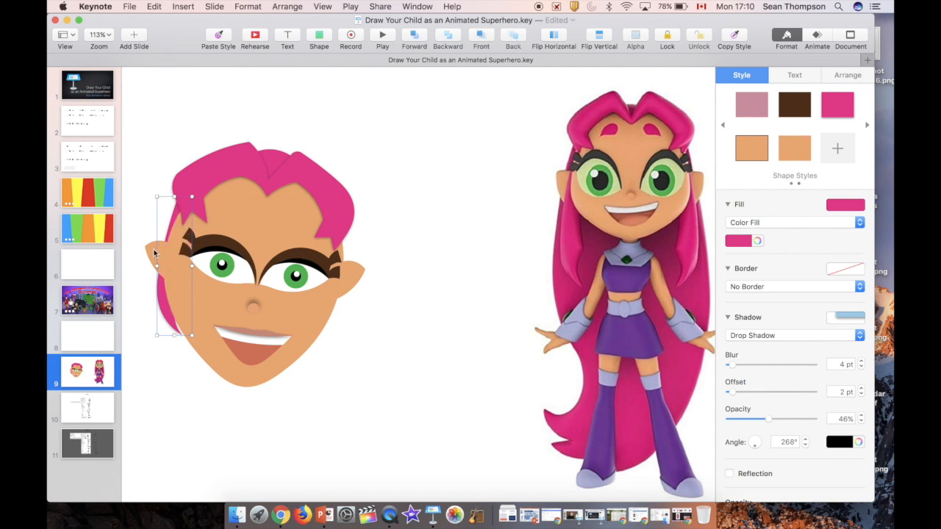
{"action": "left_click", "coordinate": [154, 253]}
{"action": "left_click", "coordinate": [514, 41]}
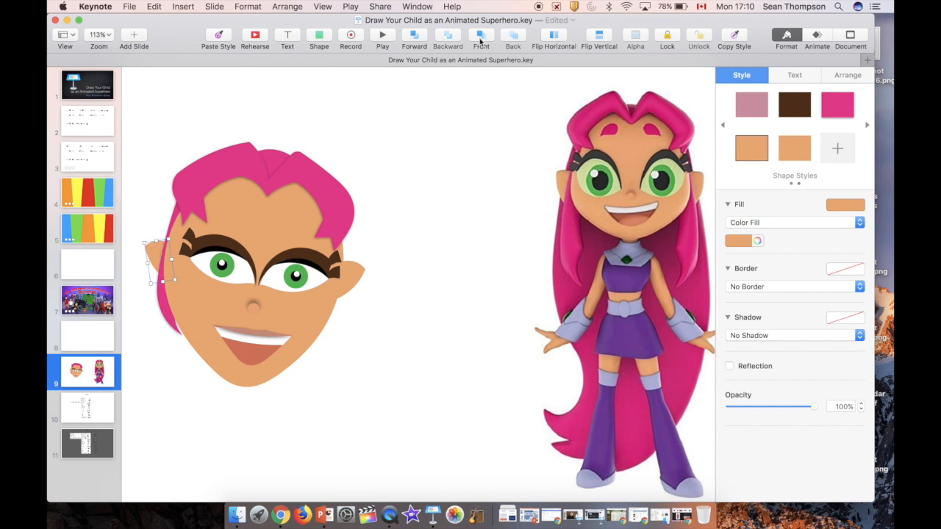
Stretch the hair strand downward to about twice its length and shift it outward beside the face.
{"action": "left_click", "coordinate": [165, 318]}
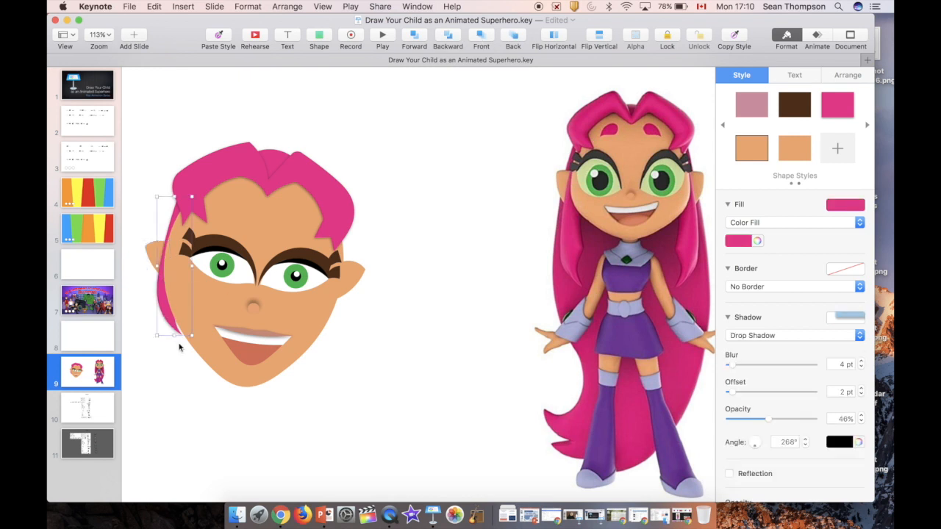
{"action": "left_click_drag", "start_coordinate": [174, 335], "coordinate": [158, 469]}
{"action": "left_click_drag", "start_coordinate": [168, 333], "coordinate": [159, 341]}
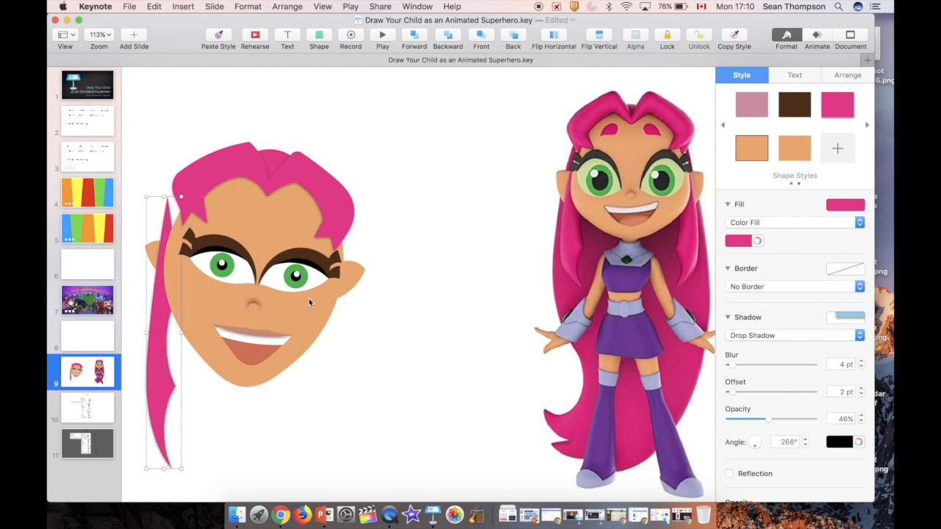
Edit the hair strand's points, extending its upper tip up beneath the pink hair on the head.
{"action": "scroll", "coordinate": [309, 298], "scroll_direction": "left", "scroll_amount": 3}
{"action": "scroll", "coordinate": [309, 298], "scroll_direction": "up", "scroll_amount": 5}
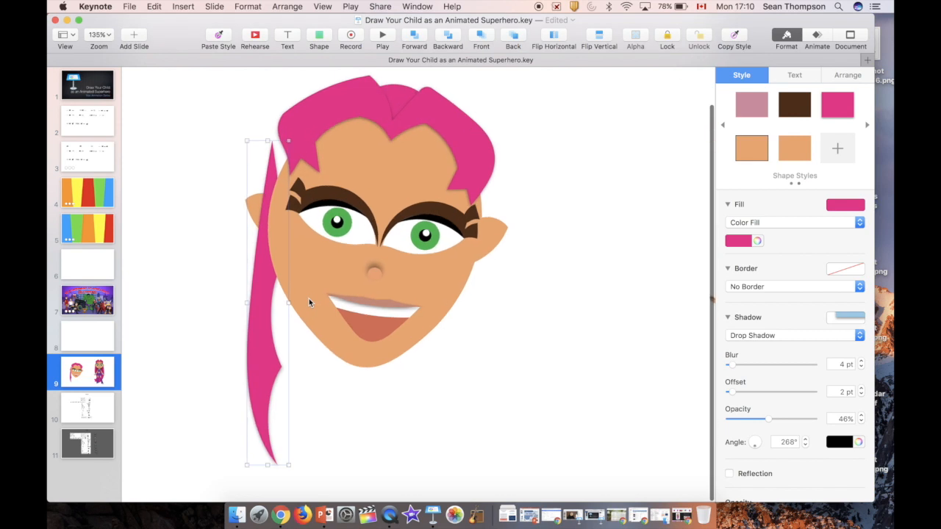
{"action": "scroll", "coordinate": [309, 298], "scroll_direction": "down", "scroll_amount": 4}
{"action": "left_click", "coordinate": [265, 307]}
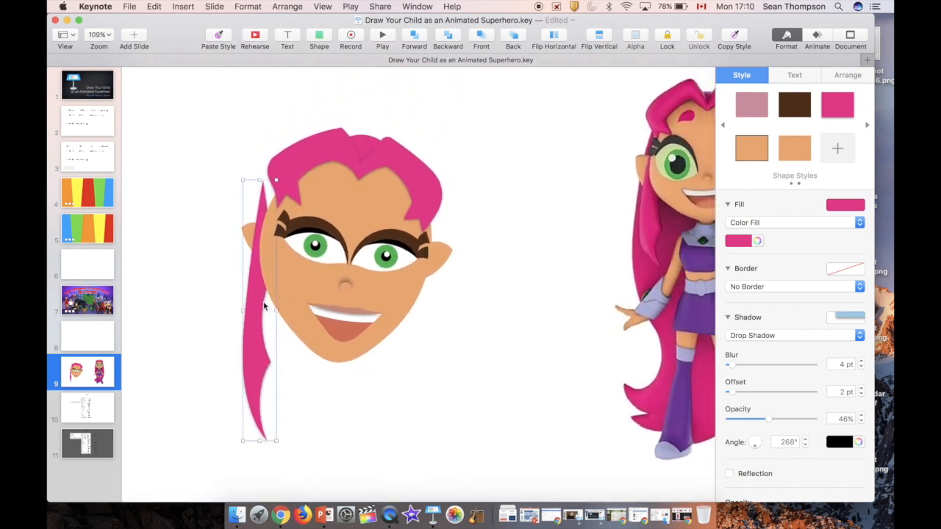
{"action": "double_click", "coordinate": [266, 197]}
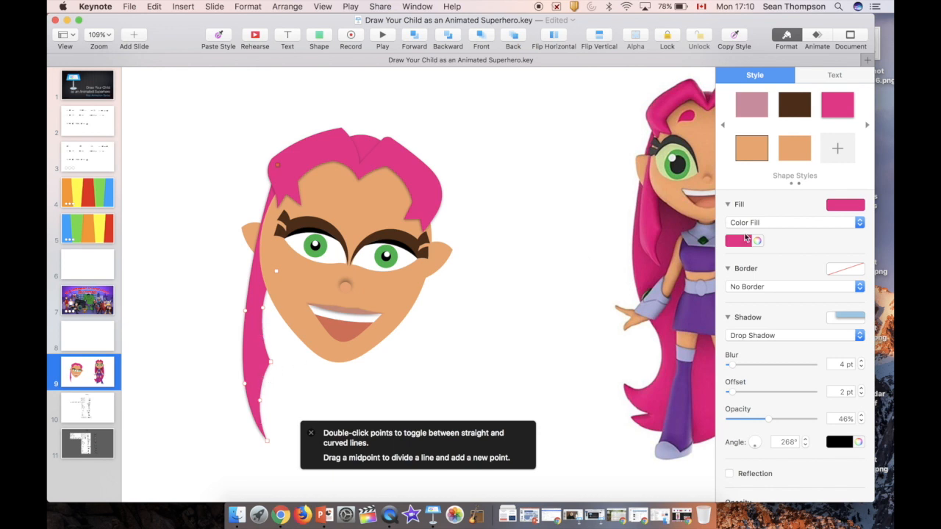
Give the hair strand an advanced gradient fill and set its end stop to a dark pink sampled from the reference hair.
{"action": "left_click", "coordinate": [768, 223]}
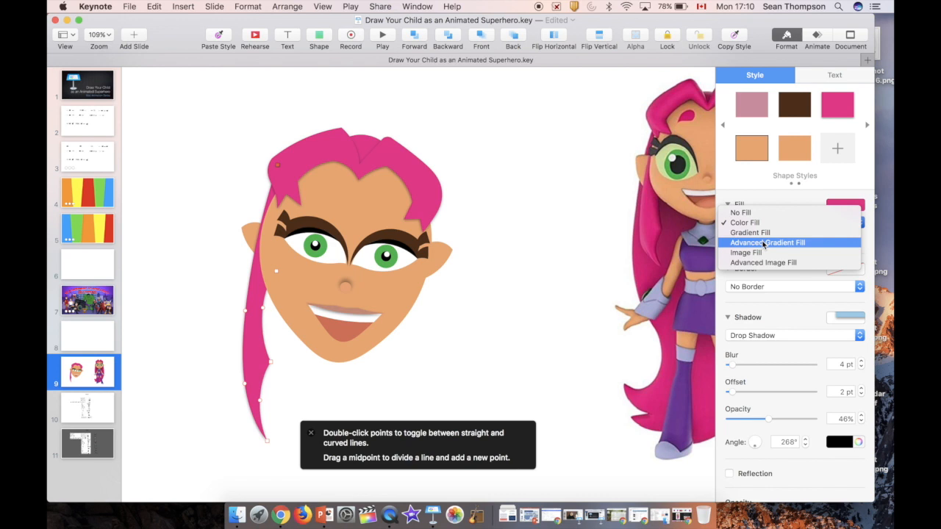
{"action": "left_click", "coordinate": [763, 245]}
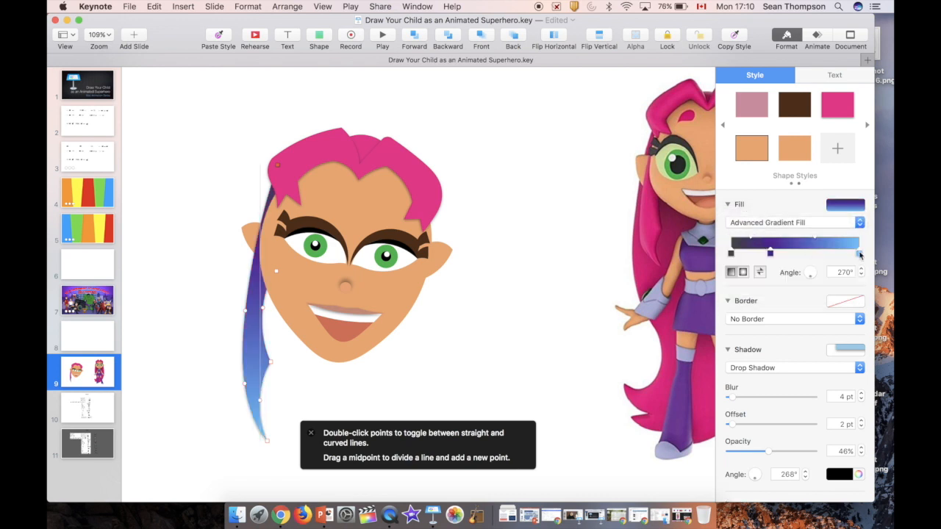
{"action": "double_click", "coordinate": [859, 254]}
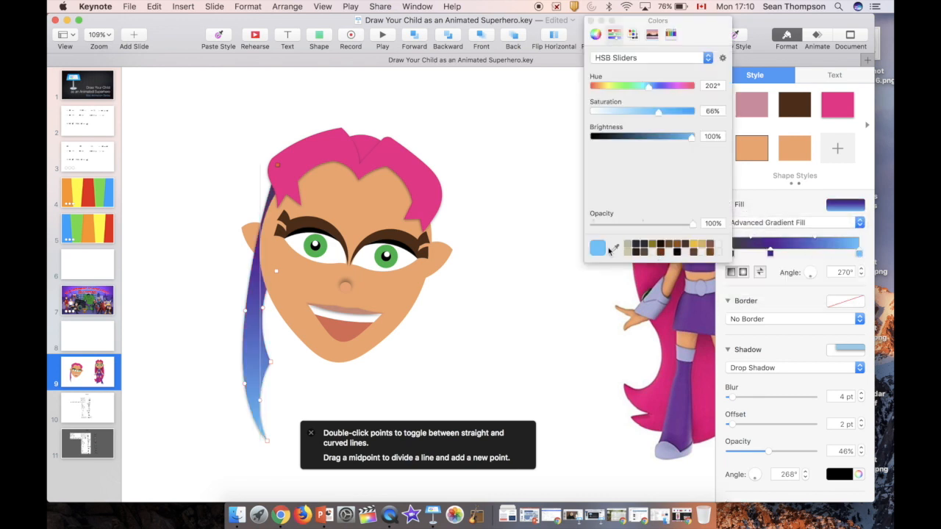
{"action": "left_click_drag", "start_coordinate": [702, 24], "coordinate": [602, 44]}
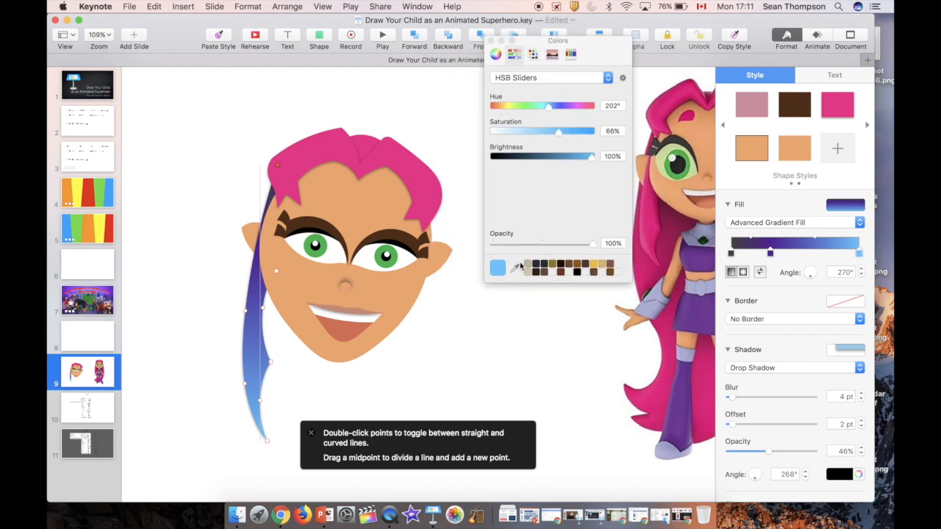
{"action": "left_click", "coordinate": [515, 269]}
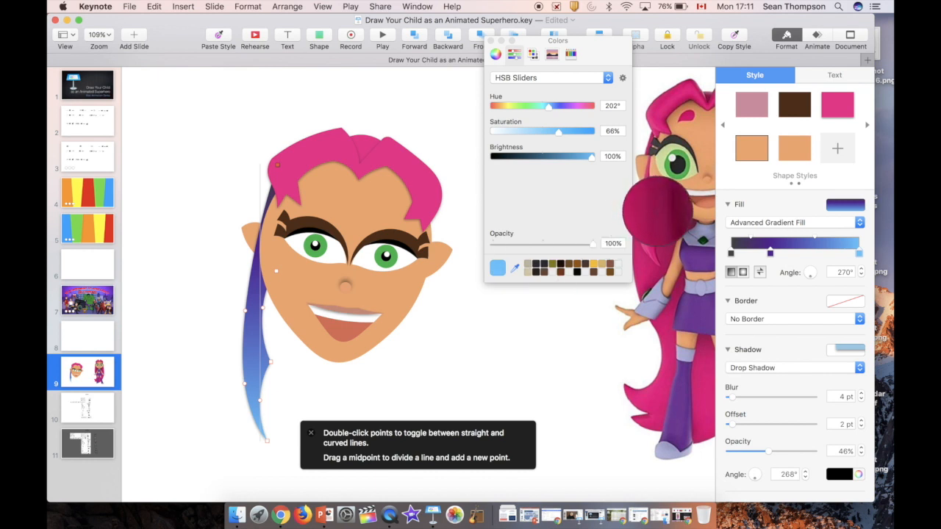
{"action": "left_click", "coordinate": [658, 212]}
Set the gradient's middle stop to a bright pink sampled from the reference character's hair.
{"action": "left_click", "coordinate": [771, 253]}
{"action": "left_click", "coordinate": [515, 268]}
{"action": "left_click", "coordinate": [656, 229]}
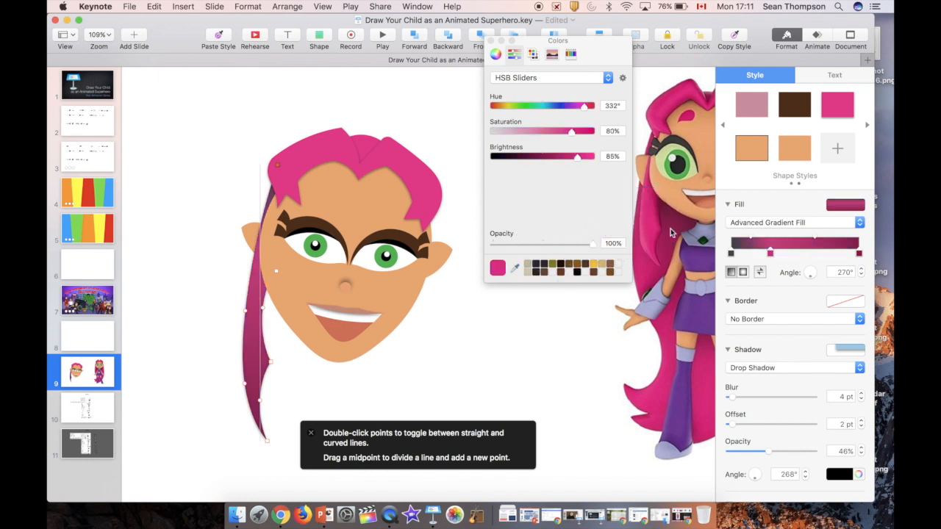
Set the hair strand gradient's start stop to a lighter pink sampled from the reference character's hair.
{"action": "left_click", "coordinate": [730, 253]}
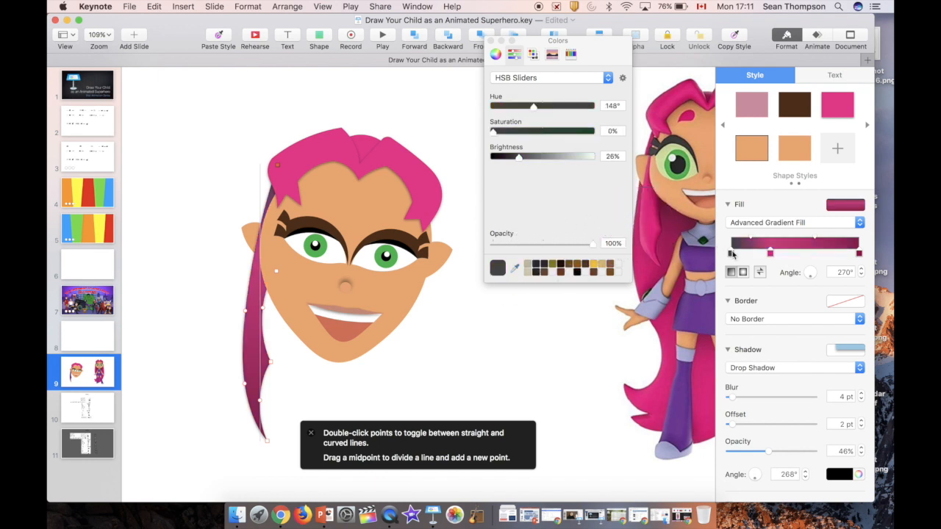
{"action": "left_click", "coordinate": [514, 268]}
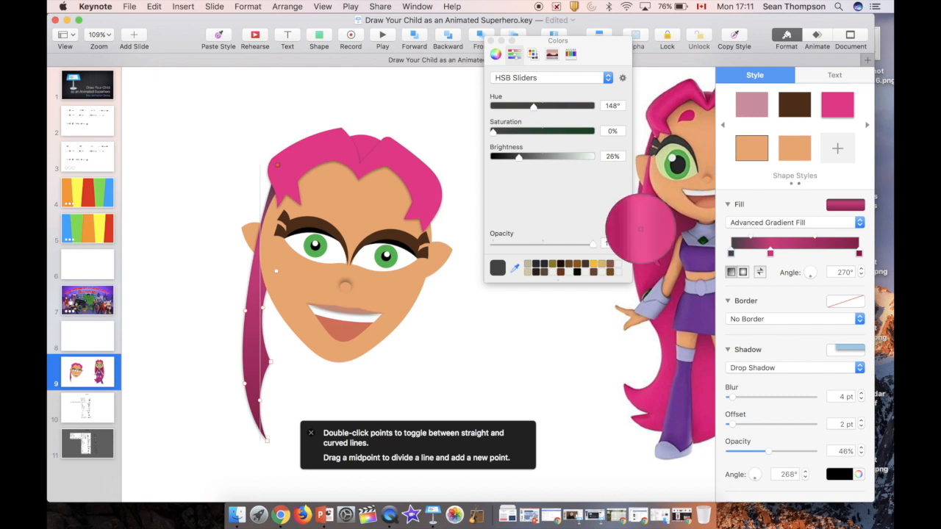
{"action": "left_click", "coordinate": [640, 228]}
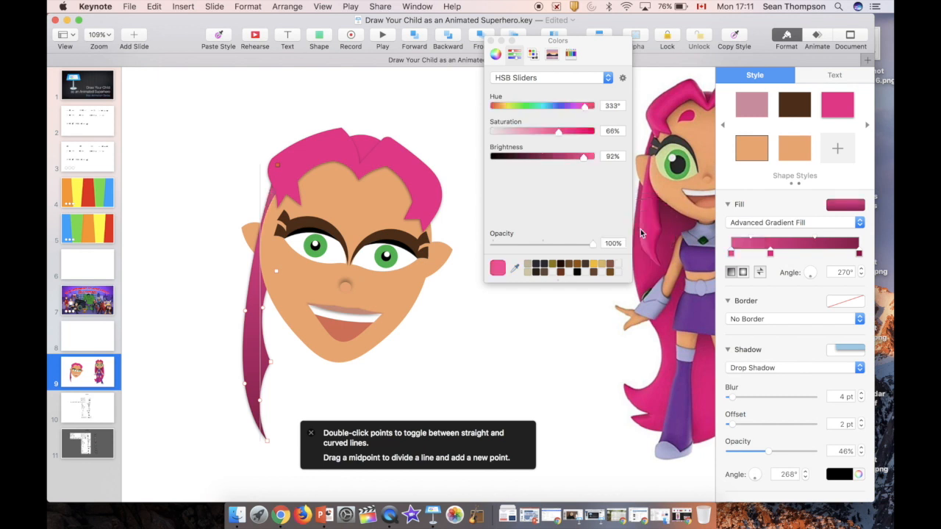
Tilt the hair strand's gradient to 71.3° and slide its start, middle and end stops closer together.
{"action": "mouse_move", "coordinate": [770, 254]}
{"action": "left_mouse_down"}
{"action": "mouse_move", "coordinate": [817, 255]}
{"action": "mouse_move", "coordinate": [793, 256]}
{"action": "mouse_move", "coordinate": [804, 255]}
{"action": "mouse_move", "coordinate": [804, 275]}
{"action": "mouse_move", "coordinate": [830, 254]}
{"action": "mouse_move", "coordinate": [722, 268]}
{"action": "mouse_move", "coordinate": [755, 271]}
{"action": "mouse_move", "coordinate": [784, 258]}
{"action": "left_mouse_up"}
{"action": "left_click", "coordinate": [784, 251]}
{"action": "key", "text": "super+z"}
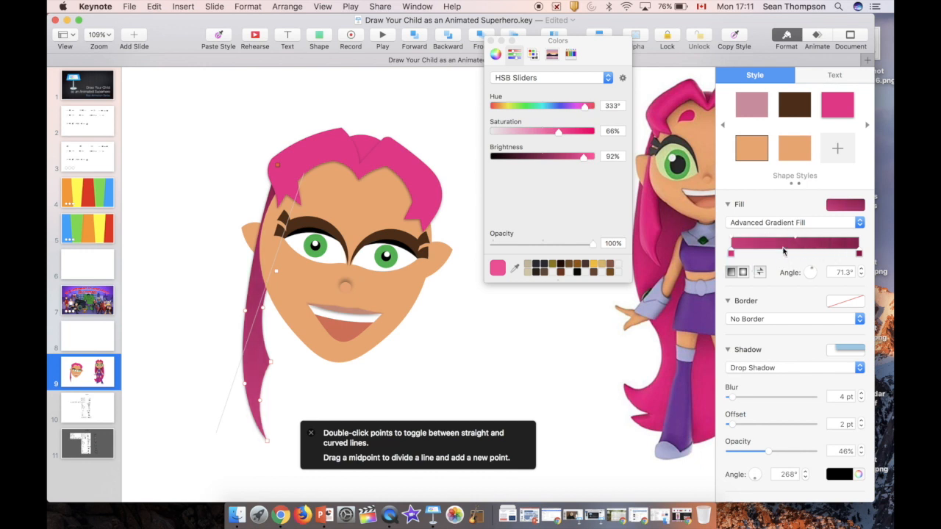
{"action": "key", "text": "super+shift+z"}
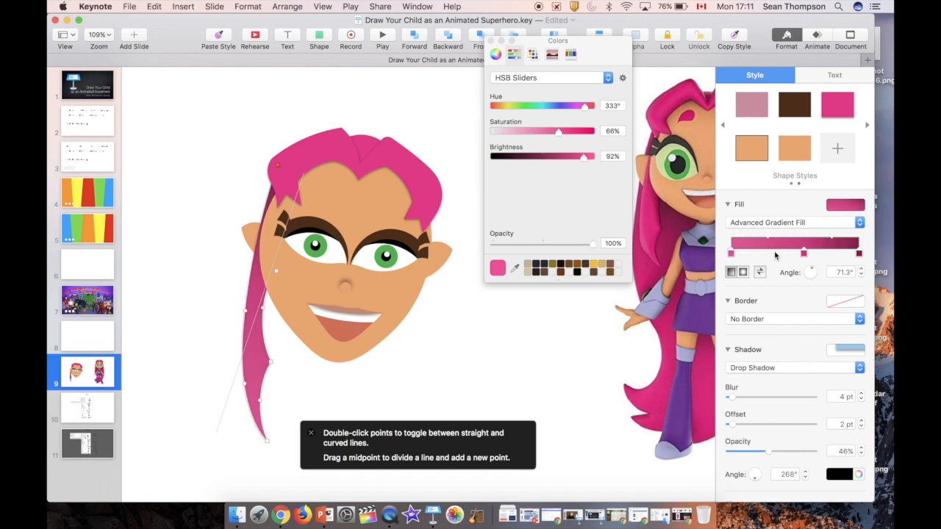
{"action": "left_click_drag", "start_coordinate": [803, 253], "coordinate": [828, 253]}
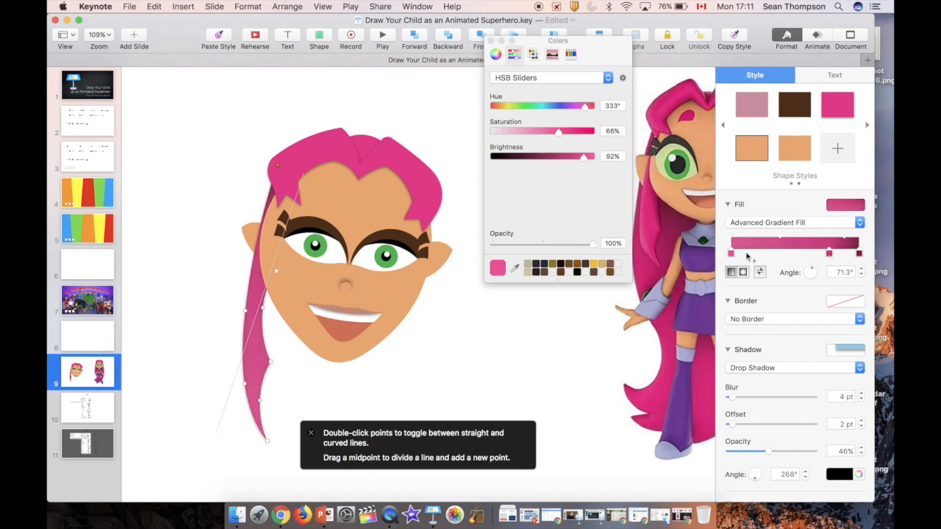
{"action": "left_click_drag", "start_coordinate": [732, 254], "coordinate": [782, 254]}
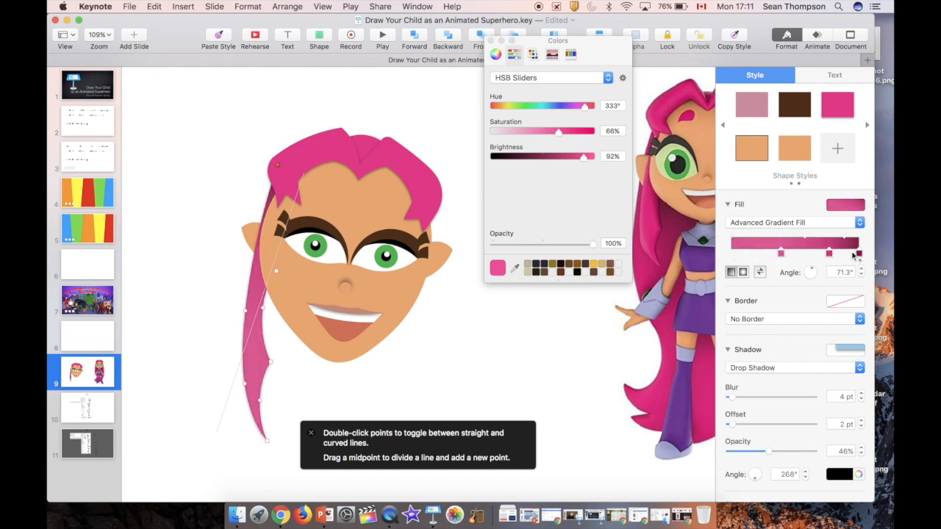
{"action": "left_click_drag", "start_coordinate": [857, 254], "coordinate": [827, 254]}
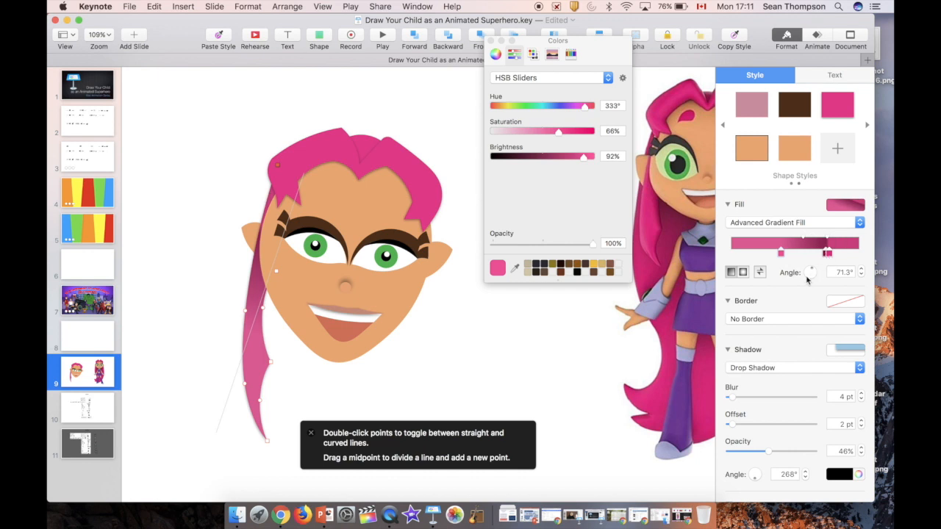
Set the gradient angle to 4.5°, return the darkest stop to the end, add a fourth stop and shift the pink stops toward the start.
{"action": "left_click_drag", "start_coordinate": [813, 271], "coordinate": [856, 253]}
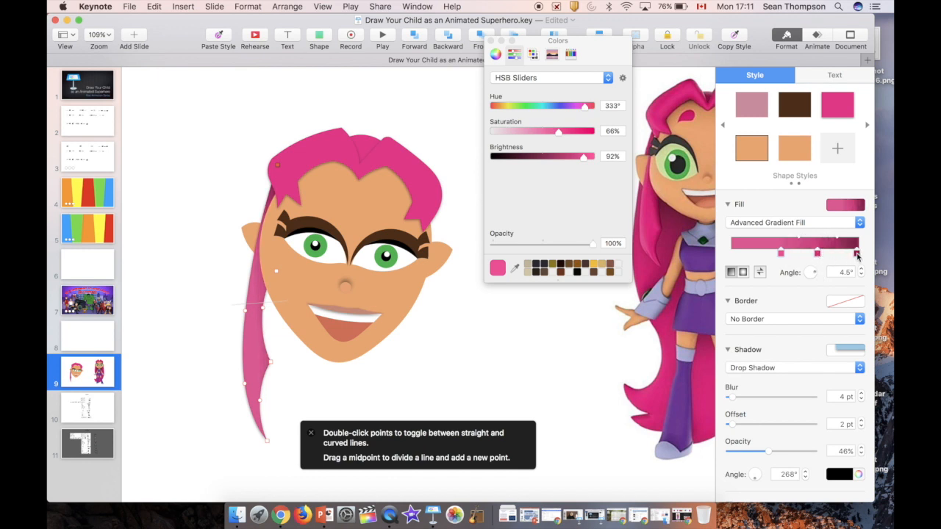
{"action": "left_click", "coordinate": [838, 253]}
{"action": "left_click_drag", "start_coordinate": [781, 254], "coordinate": [751, 254]}
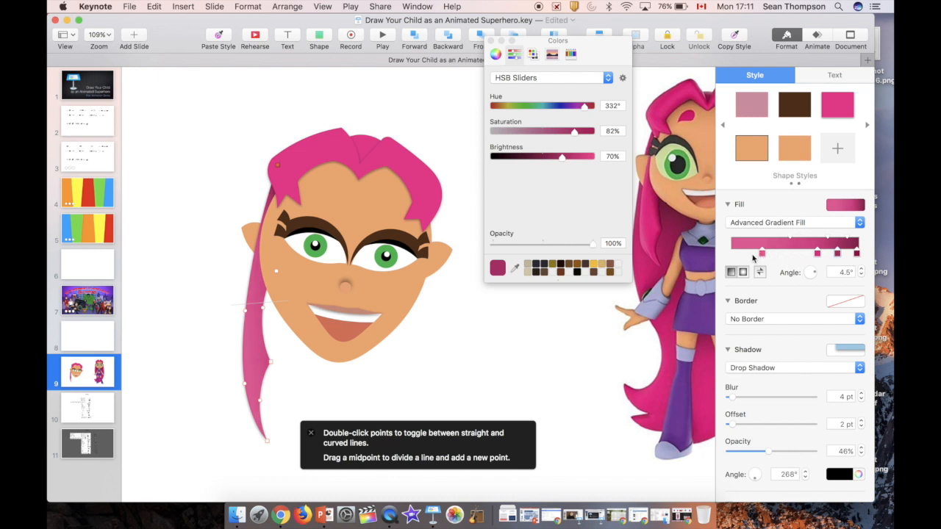
{"action": "mouse_move", "coordinate": [818, 254]}
{"action": "left_mouse_down"}
{"action": "mouse_move", "coordinate": [791, 253]}
{"action": "mouse_move", "coordinate": [825, 255]}
{"action": "mouse_move", "coordinate": [807, 255]}
{"action": "left_mouse_up"}
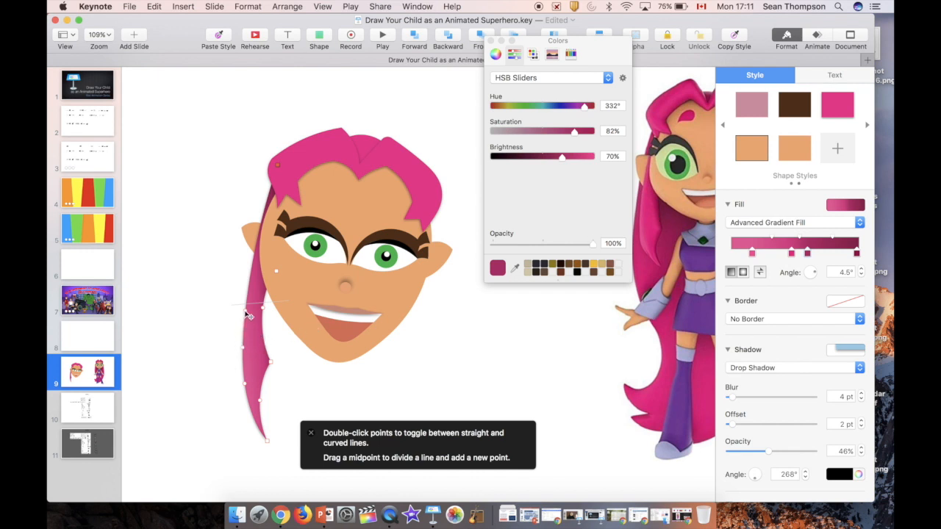
Widen the hair strand by moving its outer edge points outward, and shift its upper tip slightly inward under the hair.
{"action": "left_click_drag", "start_coordinate": [248, 315], "coordinate": [235, 310]}
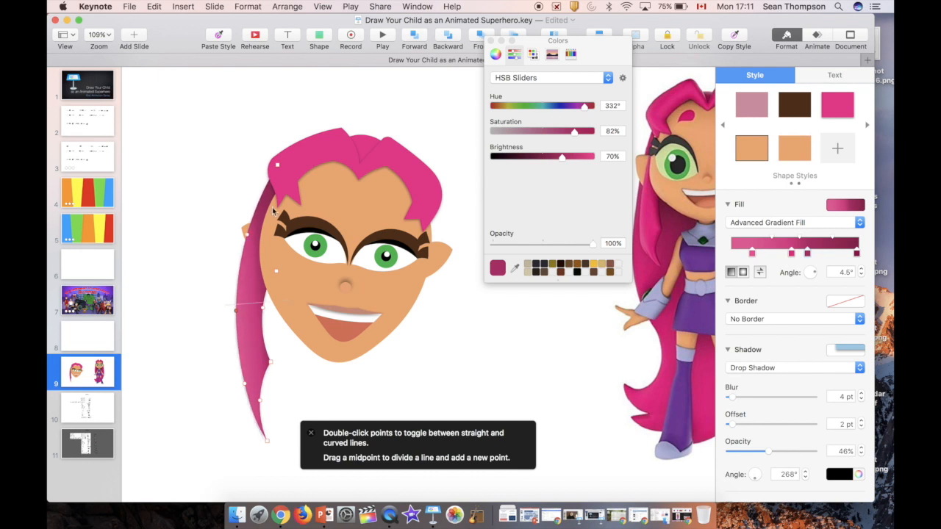
{"action": "left_click_drag", "start_coordinate": [279, 166], "coordinate": [287, 173]}
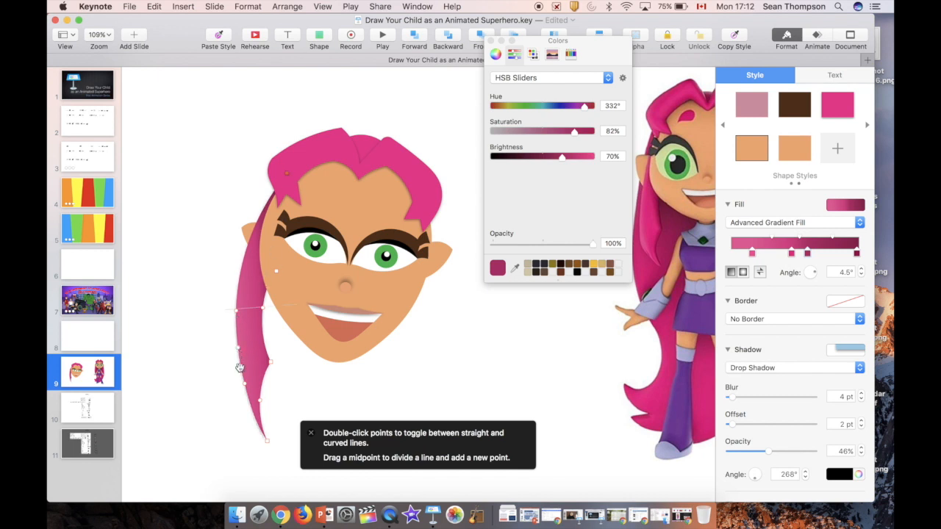
{"action": "left_click_drag", "start_coordinate": [249, 390], "coordinate": [240, 394]}
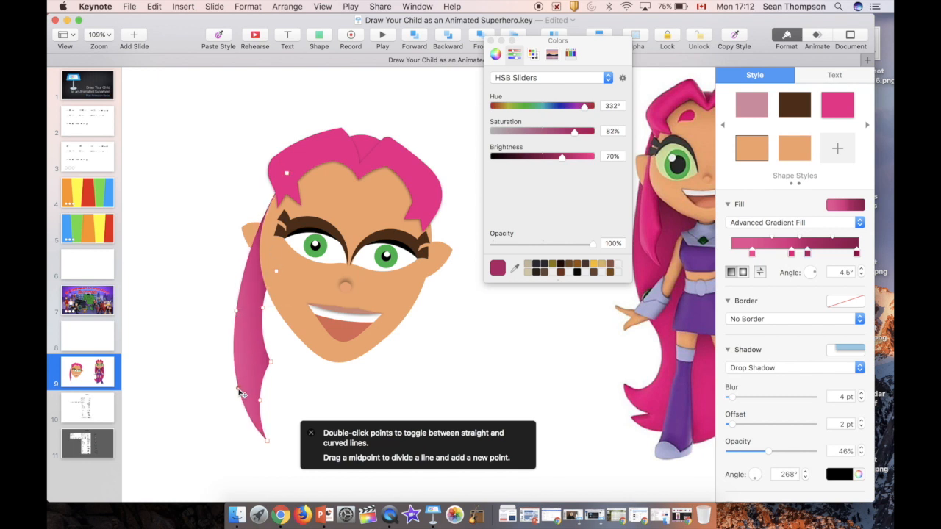
{"action": "key", "text": "Escape"}
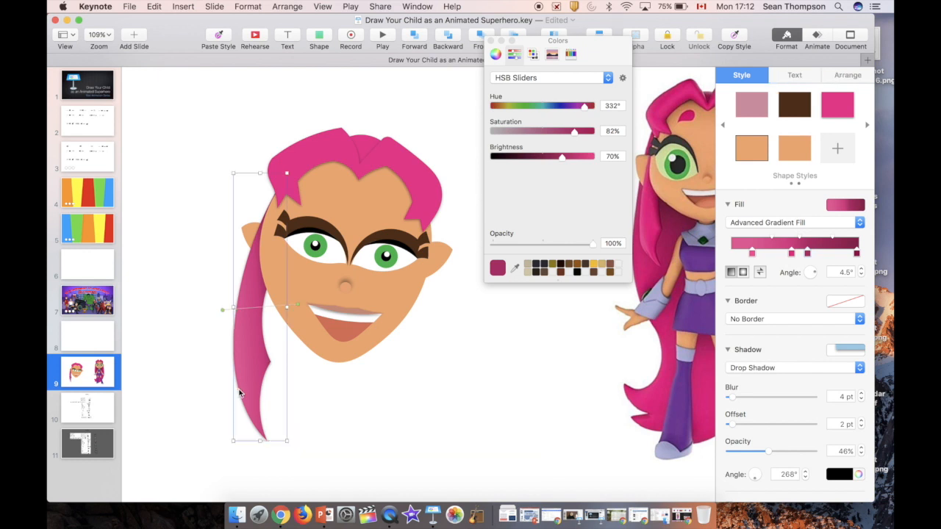
Duplicate the hair strand, flip the copy horizontally and place it on the opposite side of the face.
{"action": "key", "text": "super+d"}
{"action": "left_click", "coordinate": [491, 41]}
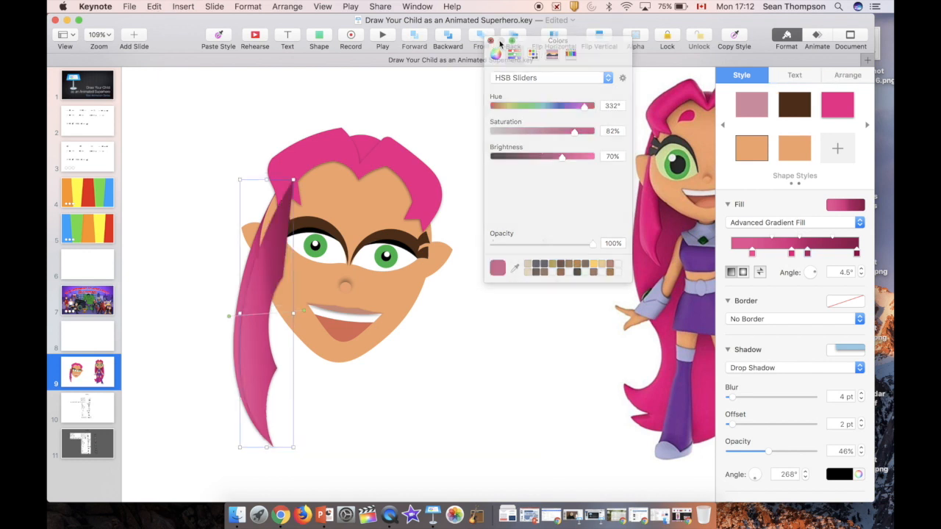
{"action": "left_click_drag", "start_coordinate": [271, 274], "coordinate": [442, 278]}
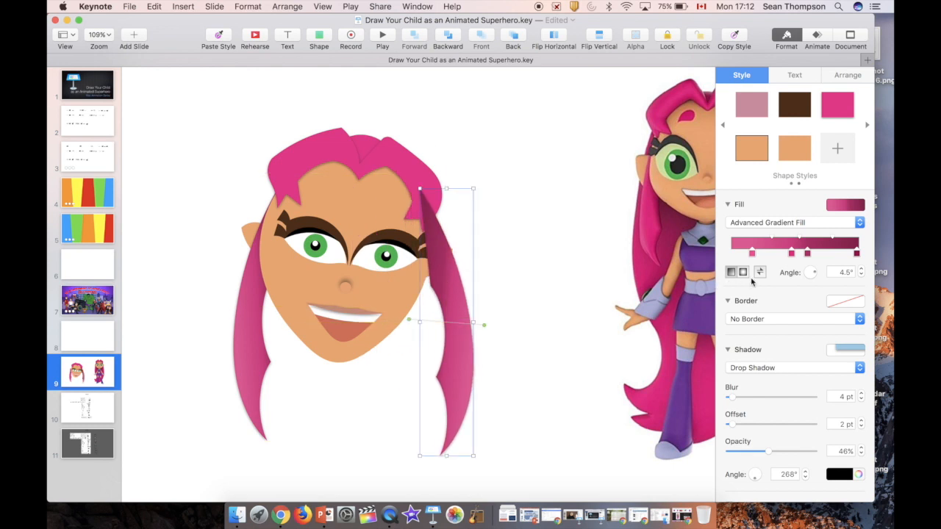
Rotate the mirrored hair strand to 345.9°, move it in against the head and send it to the back.
{"action": "left_click", "coordinate": [849, 76]}
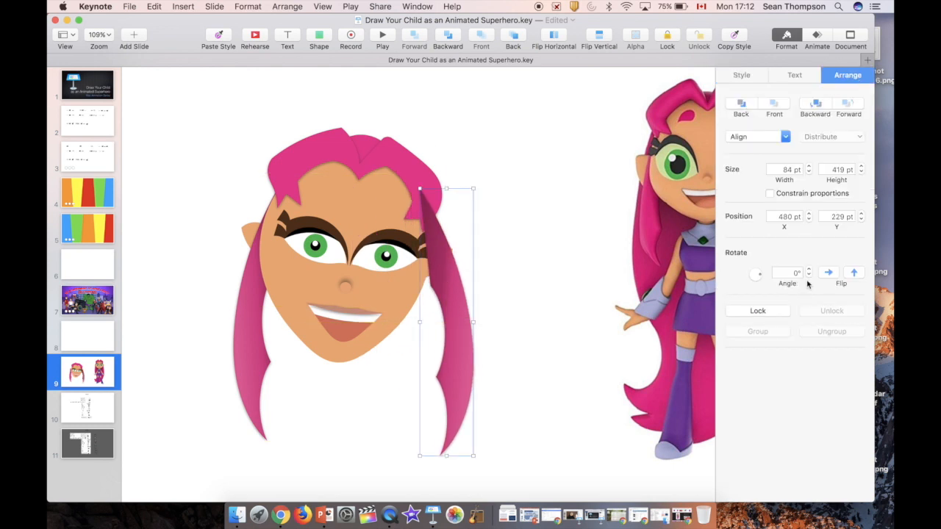
{"action": "left_click_drag", "start_coordinate": [759, 277], "coordinate": [759, 277]}
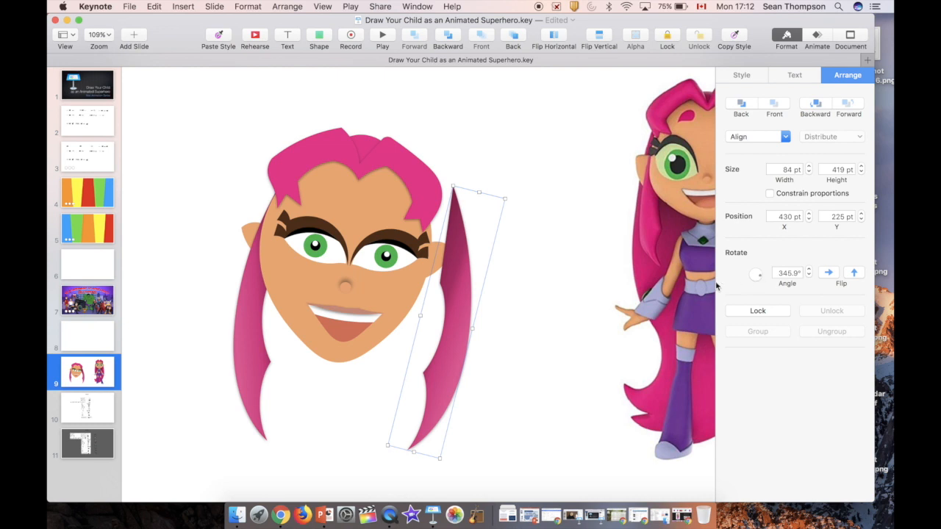
{"action": "left_click_drag", "start_coordinate": [453, 303], "coordinate": [427, 314]}
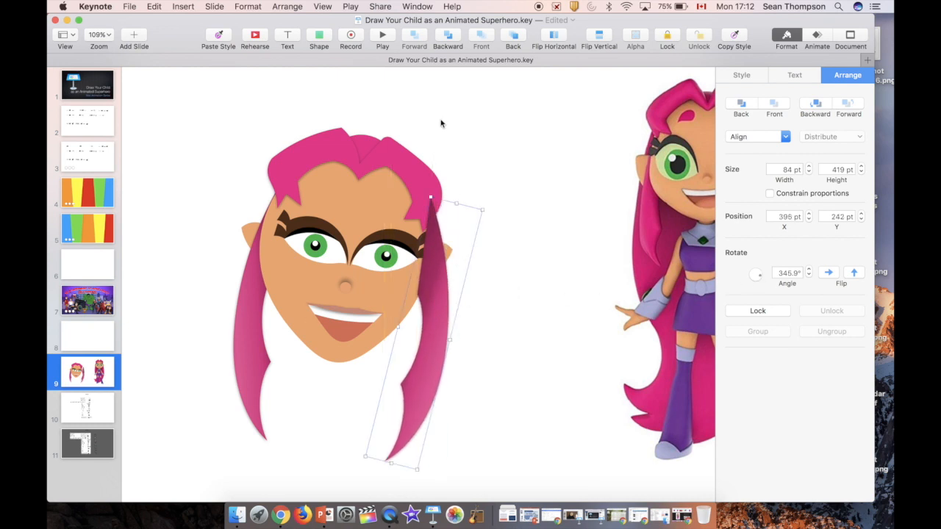
{"action": "left_click", "coordinate": [511, 36]}
Send the ear beside the mirrored strand to the back and nudge it slightly outward.
{"action": "left_click", "coordinate": [444, 263]}
{"action": "left_click", "coordinate": [513, 38]}
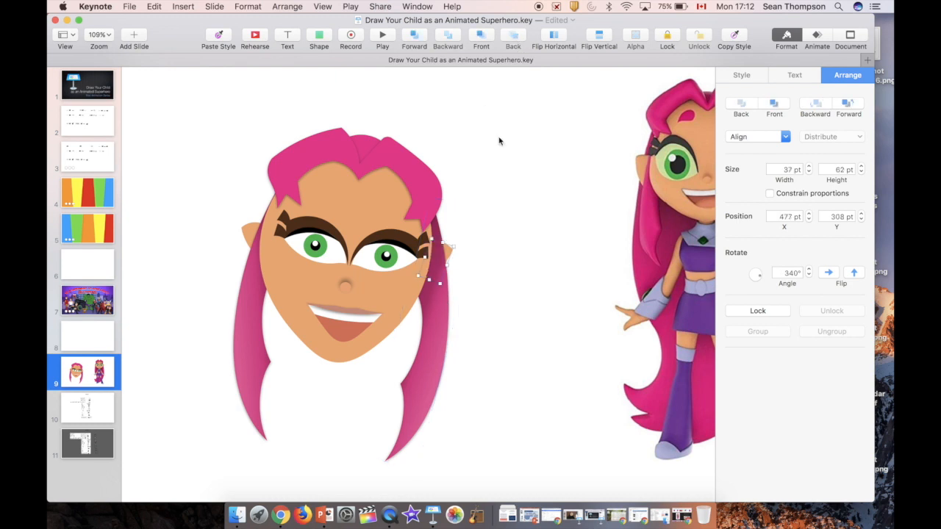
{"action": "key", "text": "Right"}
{"action": "key", "text": "Right"}
Nudge the mirrored hair strand inward to an X position of 385 pt.
{"action": "left_click", "coordinate": [441, 323]}
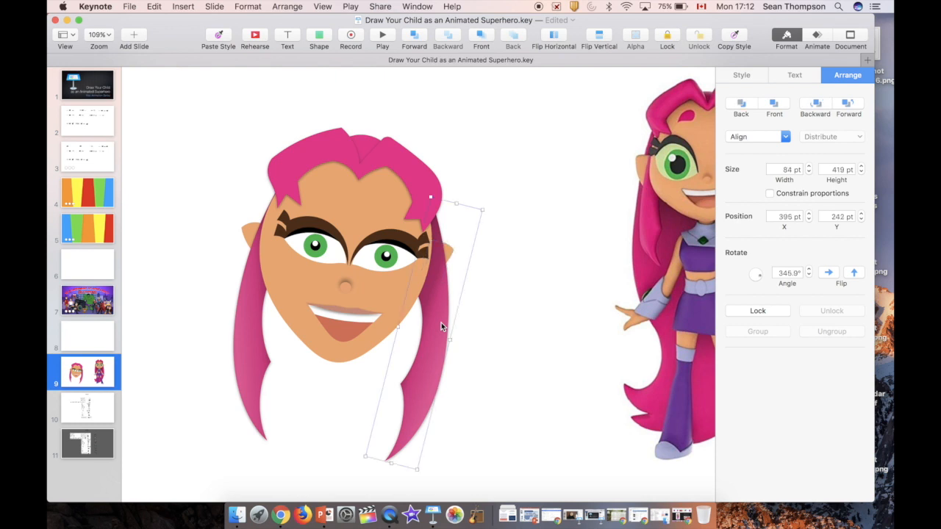
{"action": "key", "text": "Left"}
{"action": "key", "text": "Left"}
{"action": "key", "text": "Left"}
{"action": "key", "text": "Left"}
{"action": "key", "text": "Left"}
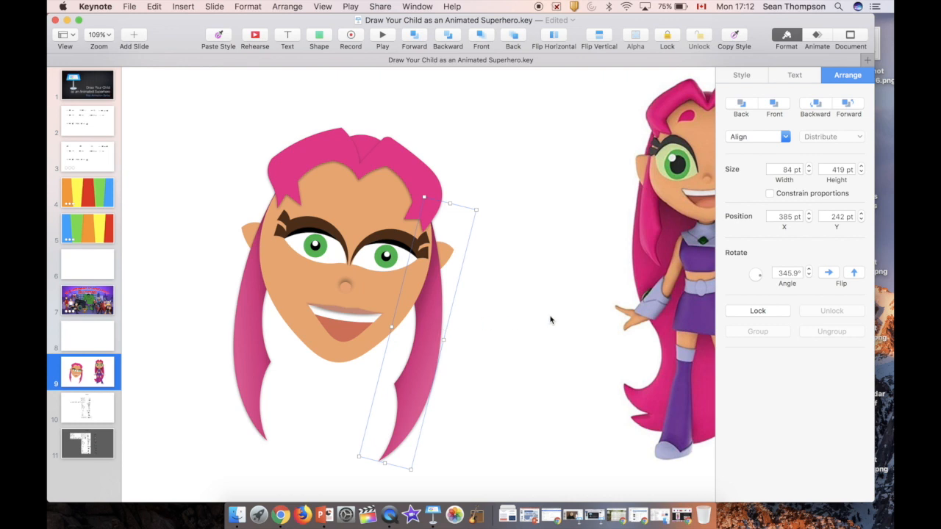
Group all the shapes that make up the face, ears and hair.
{"action": "scroll", "coordinate": [550, 316], "scroll_direction": "down", "scroll_amount": 5}
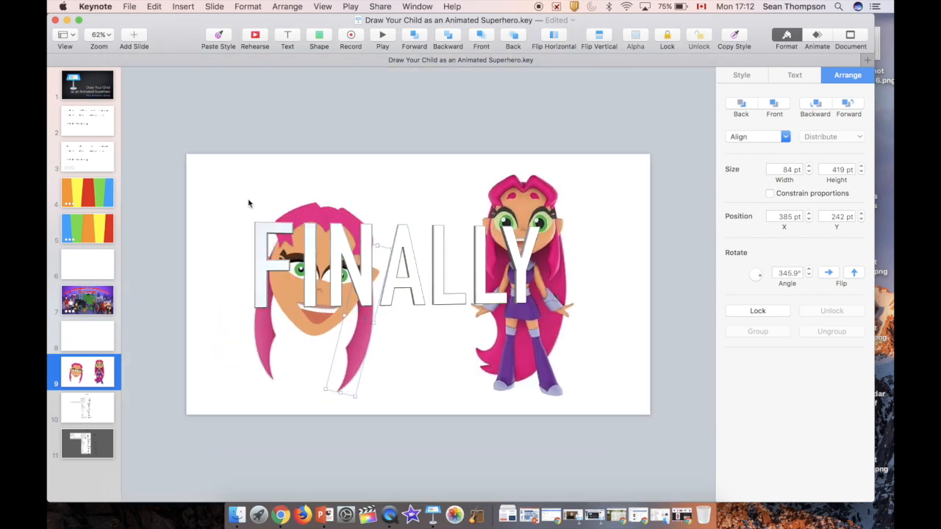
{"action": "left_click_drag", "start_coordinate": [225, 188], "coordinate": [398, 406]}
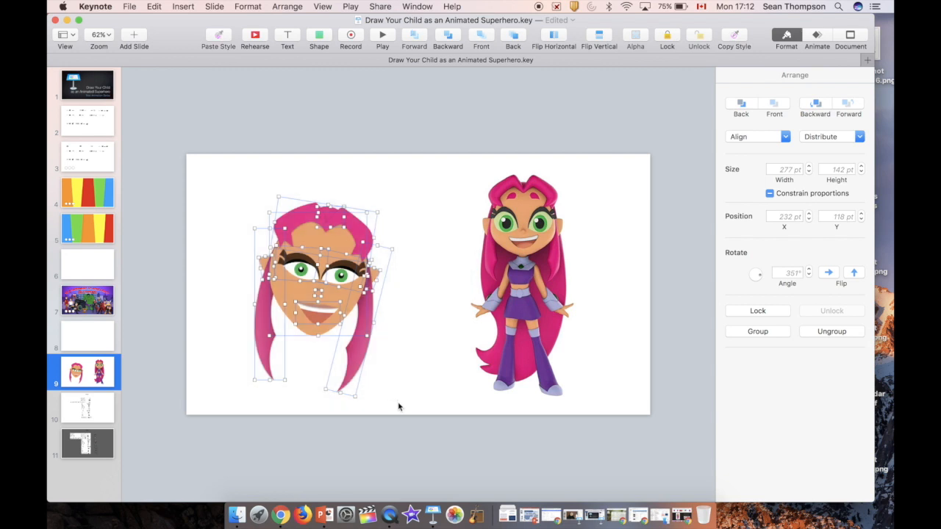
{"action": "key", "text": "super+alt+g"}
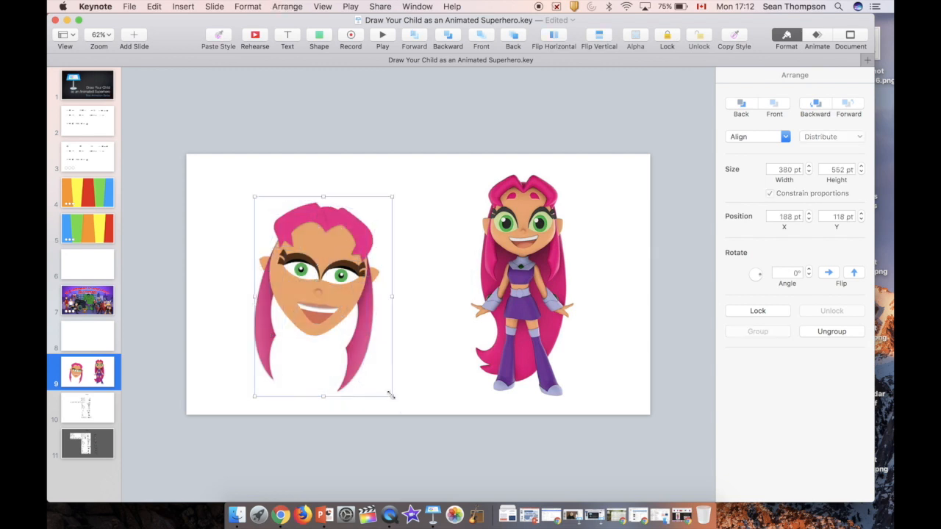
Rotate the head group to 6.2°, scale it to 197 × 286 pt and place it near the slide's upper edge.
{"action": "left_click_drag", "start_coordinate": [390, 395], "coordinate": [393, 380]}
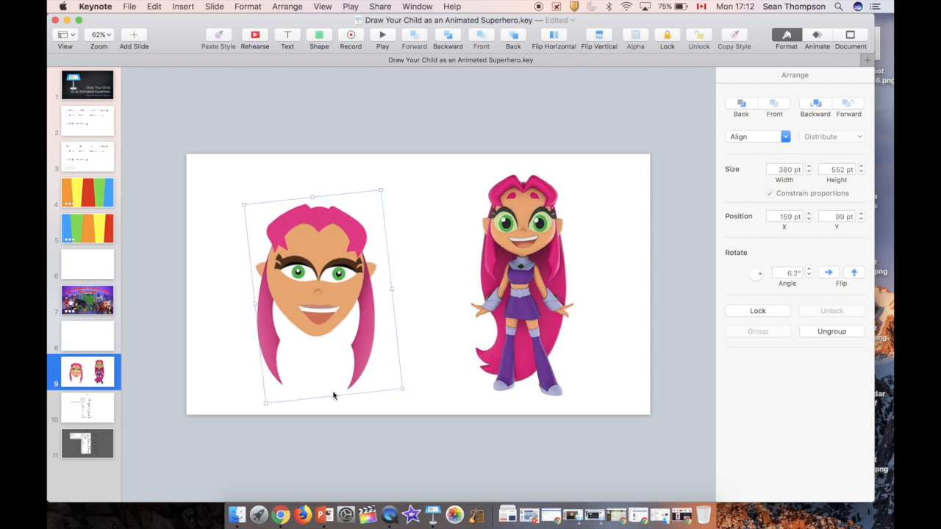
{"action": "mouse_move", "coordinate": [333, 396]}
{"action": "left_mouse_down"}
{"action": "mouse_move", "coordinate": [328, 326]}
{"action": "mouse_move", "coordinate": [334, 410]}
{"action": "left_mouse_up"}
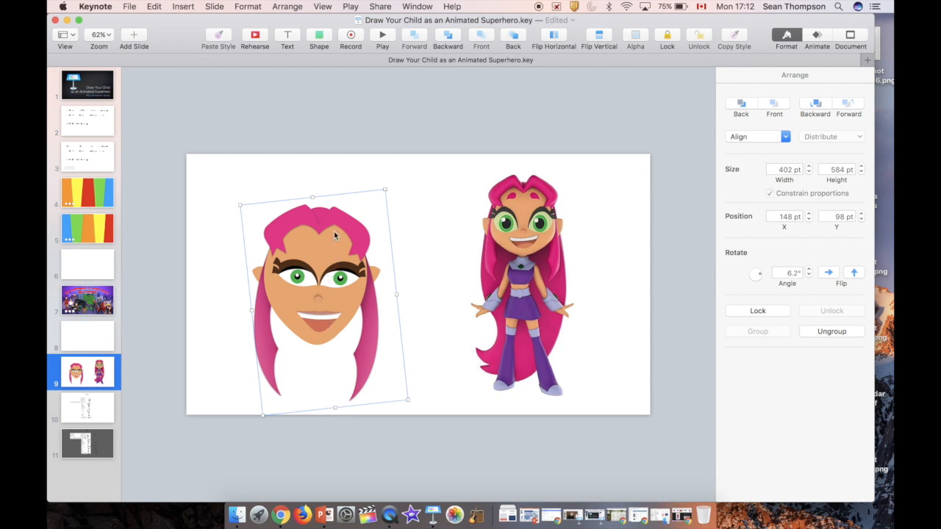
{"action": "left_click_drag", "start_coordinate": [335, 235], "coordinate": [306, 200]}
{"action": "left_click_drag", "start_coordinate": [307, 372], "coordinate": [296, 263]}
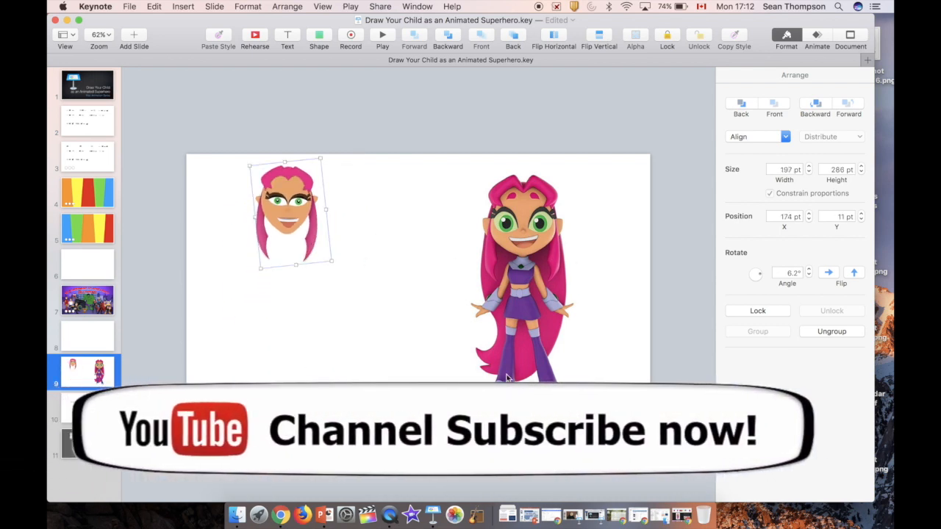
Select the mouth inside the head group and insert a circle shape.
{"action": "scroll", "coordinate": [571, 321], "scroll_direction": "up", "scroll_amount": 3}
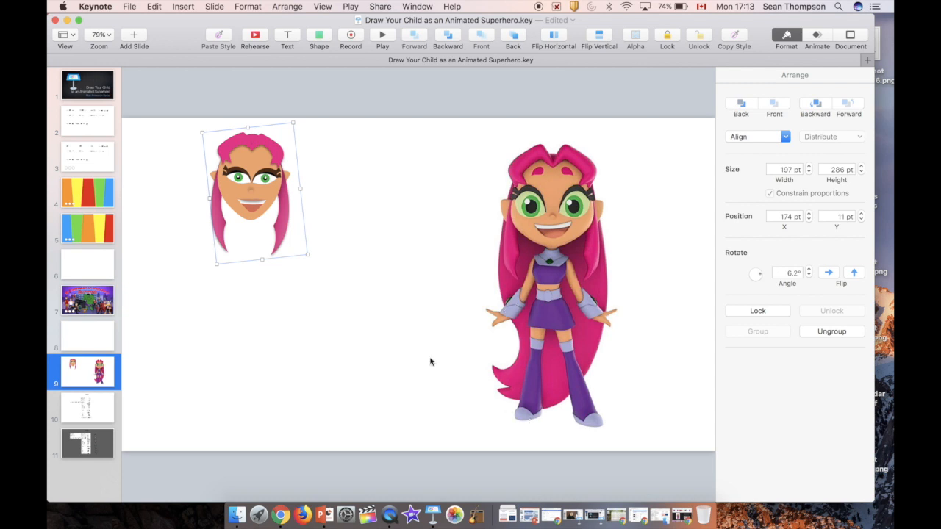
{"action": "left_click", "coordinate": [390, 330]}
{"action": "scroll", "coordinate": [256, 213], "scroll_direction": "up", "scroll_amount": 2}
{"action": "scroll", "coordinate": [255, 214], "scroll_direction": "up", "scroll_amount": 3}
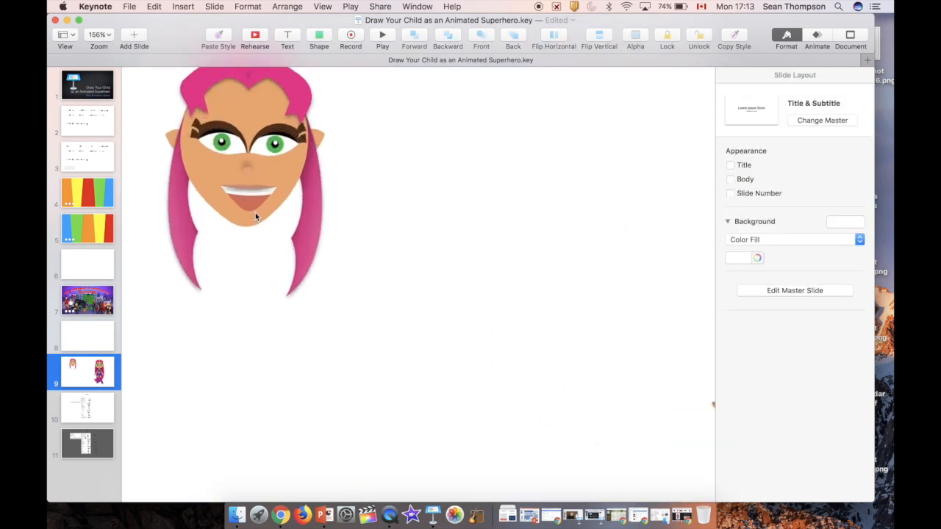
{"action": "left_click", "coordinate": [251, 208]}
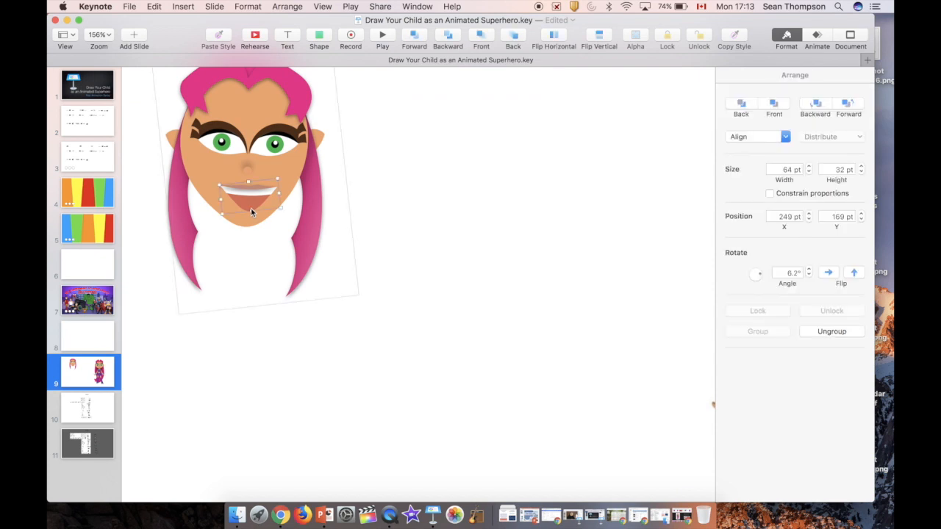
{"action": "left_click", "coordinate": [319, 41]}
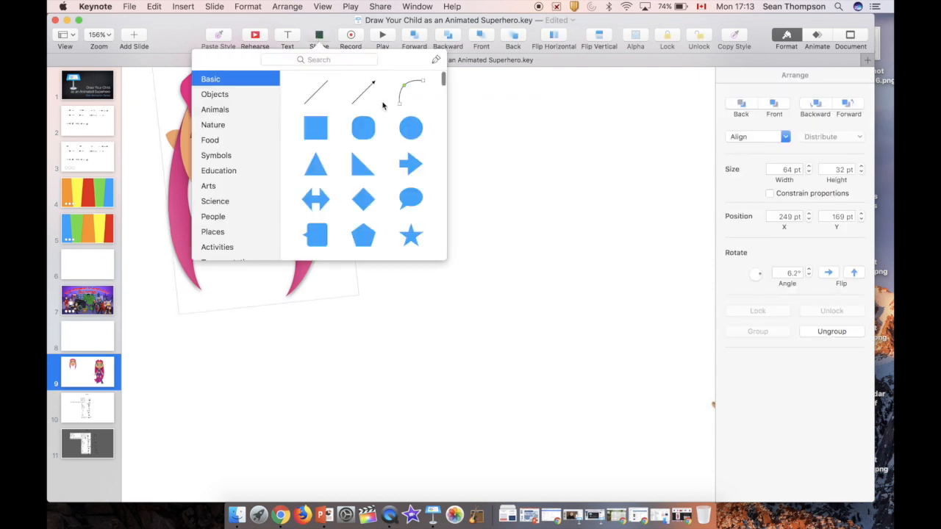
{"action": "left_click", "coordinate": [411, 129]}
Shrink the new circle to an oval of about 19 × 11 pt and place it on the blank area beside the head.
{"action": "left_click_drag", "start_coordinate": [449, 271], "coordinate": [272, 162]}
{"action": "left_click_drag", "start_coordinate": [248, 118], "coordinate": [277, 200]}
{"action": "left_click_drag", "start_coordinate": [285, 191], "coordinate": [285, 199]}
{"action": "left_click_drag", "start_coordinate": [284, 204], "coordinate": [473, 221]}
{"action": "scroll", "coordinate": [473, 221], "scroll_direction": "up", "scroll_amount": 5}
{"action": "scroll", "coordinate": [473, 222], "scroll_direction": "down", "scroll_amount": 5}
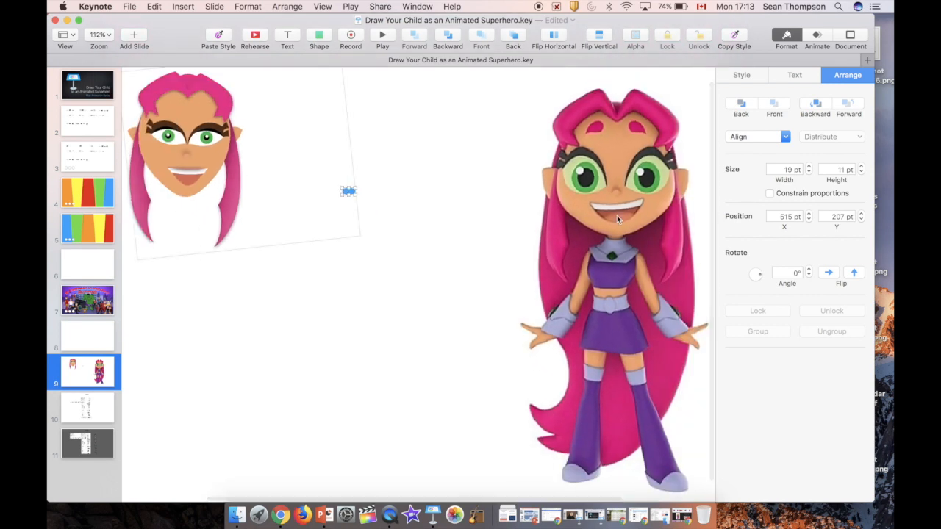
Fill the small oval with the tongue colour sampled from the reference character's mouth.
{"action": "left_click", "coordinate": [742, 75]}
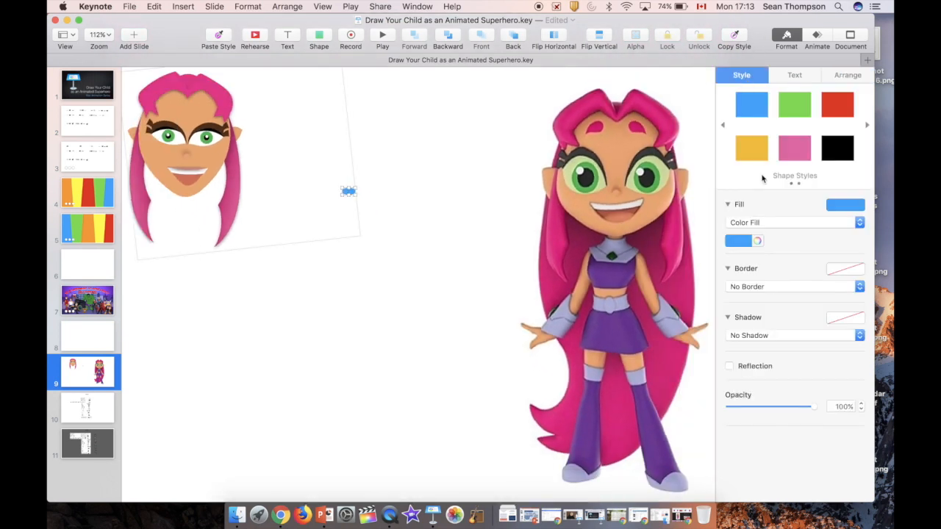
{"action": "left_click", "coordinate": [757, 241]}
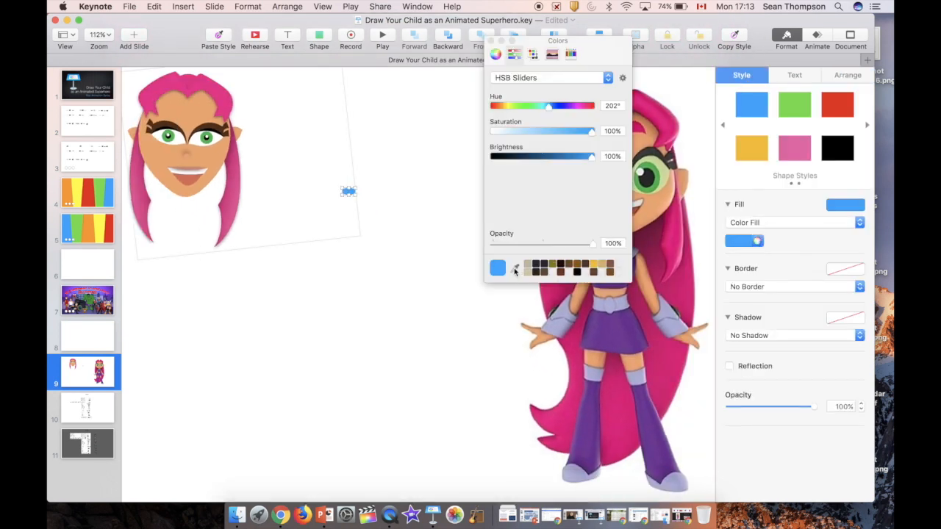
{"action": "left_click_drag", "start_coordinate": [597, 48], "coordinate": [532, 50]}
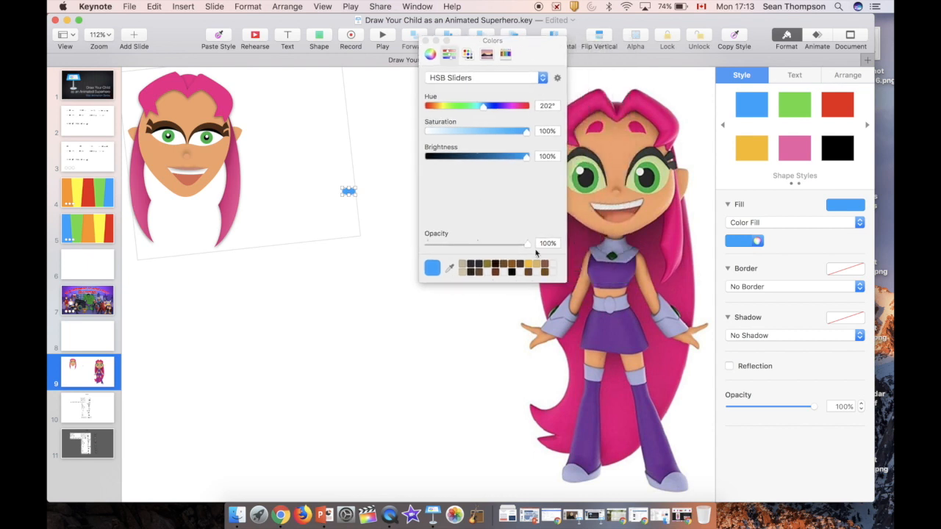
{"action": "left_click", "coordinate": [450, 269]}
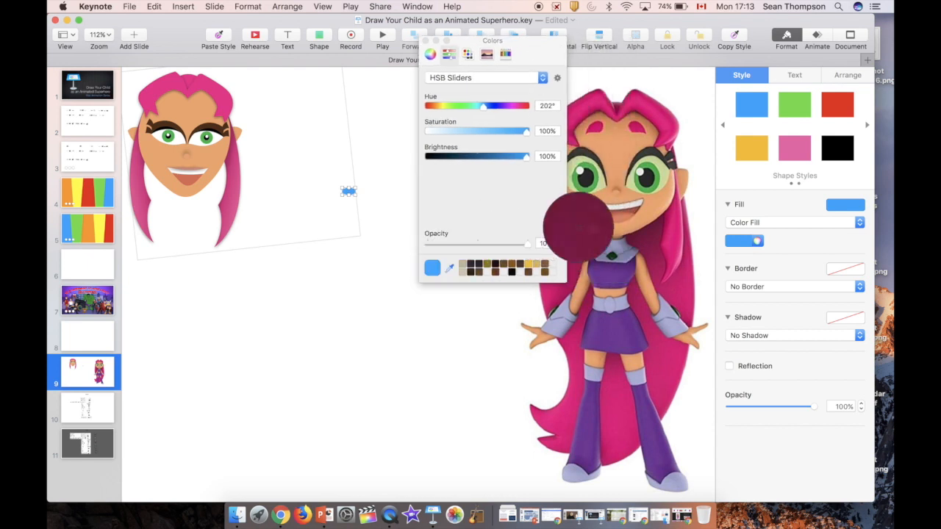
{"action": "left_click", "coordinate": [619, 217]}
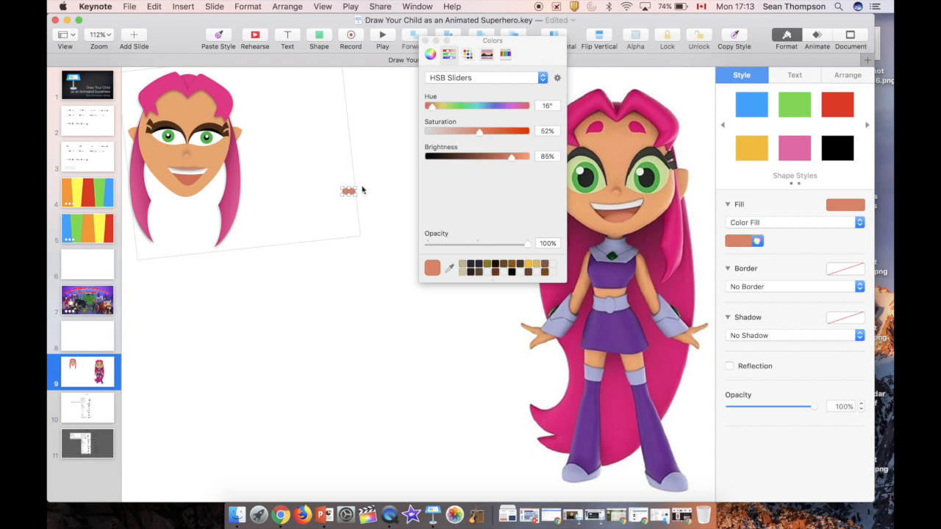
Place the oval in the lower part of the drawn mouth and flatten it from above to form the tongue.
{"action": "left_click_drag", "start_coordinate": [351, 193], "coordinate": [186, 189]}
{"action": "scroll", "coordinate": [189, 183], "scroll_direction": "up", "scroll_amount": 10}
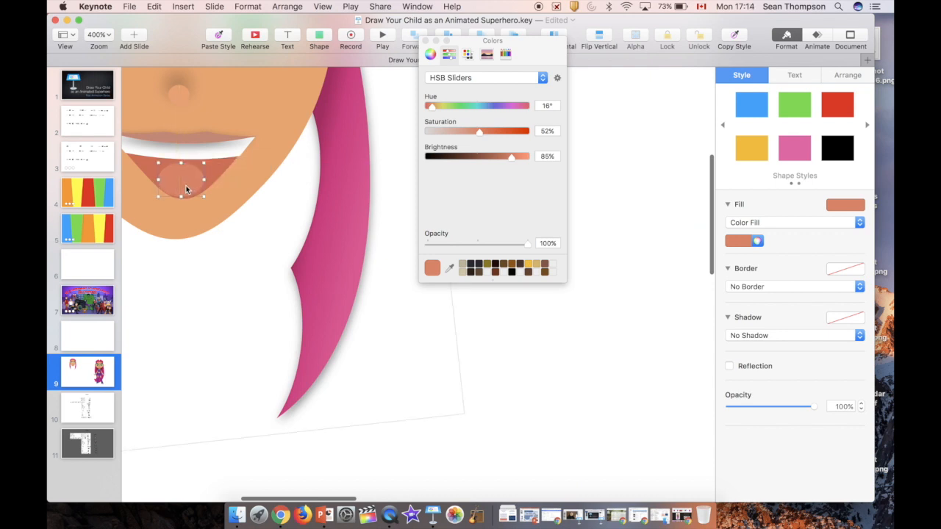
{"action": "left_click_drag", "start_coordinate": [184, 164], "coordinate": [183, 173]}
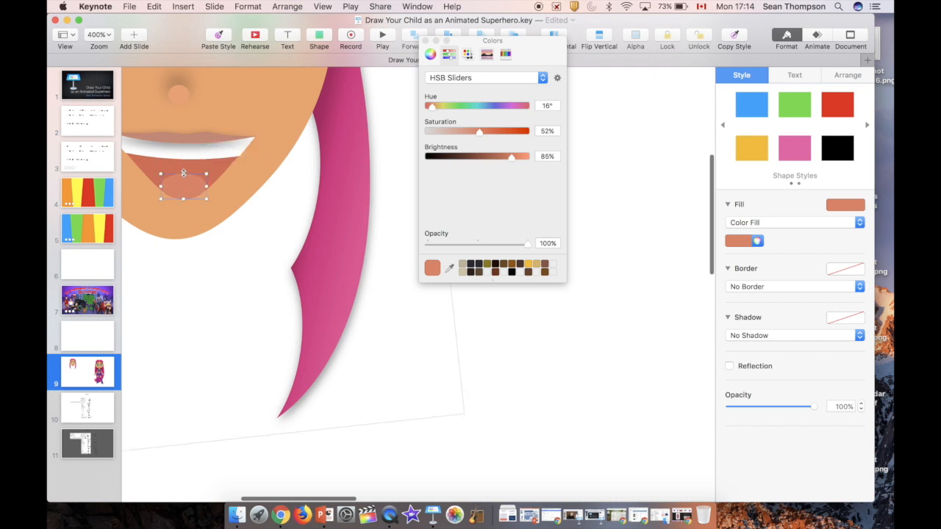
{"action": "key", "text": "Up"}
{"action": "key", "text": "Down"}
Close the colour picker and move the reference character image closer to the drawn head.
{"action": "scroll", "coordinate": [269, 241], "scroll_direction": "down", "scroll_amount": 5}
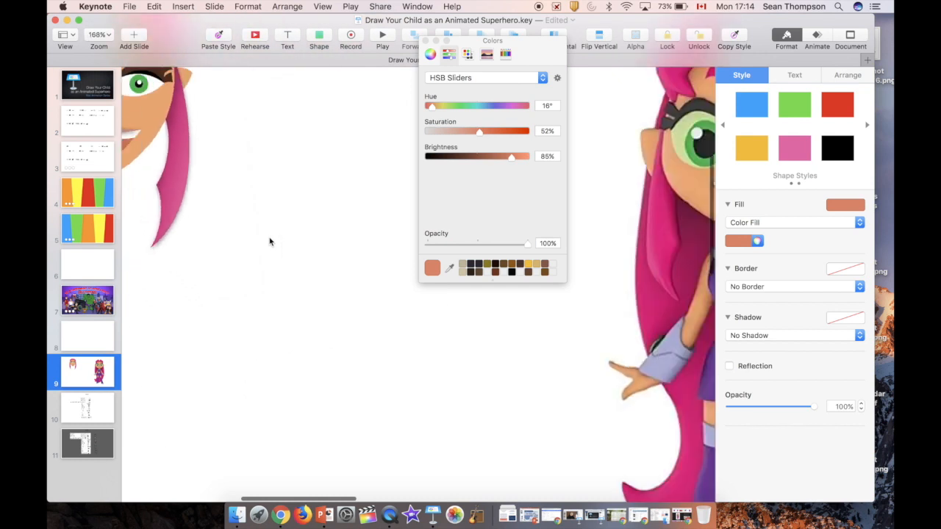
{"action": "scroll", "coordinate": [290, 293], "scroll_direction": "down", "scroll_amount": 3}
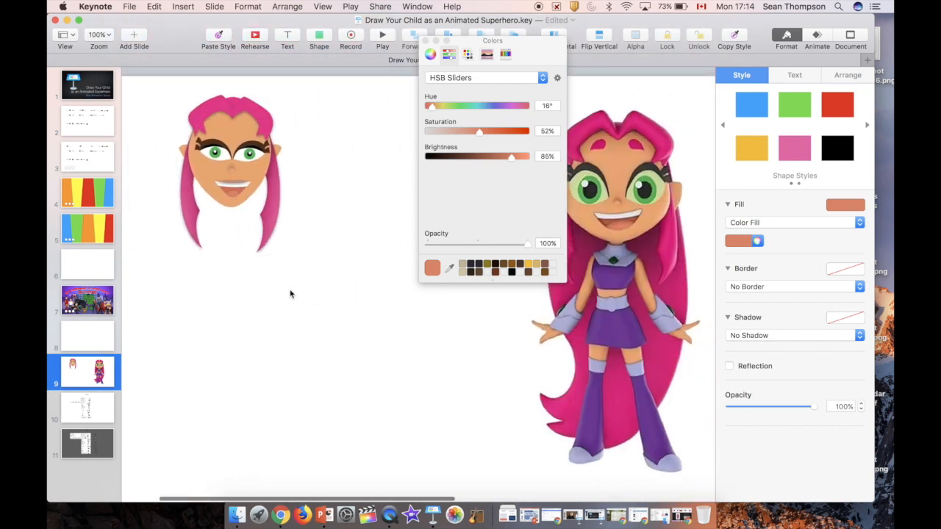
{"action": "left_click", "coordinate": [425, 42]}
{"action": "left_click_drag", "start_coordinate": [617, 144], "coordinate": [417, 123]}
{"action": "scroll", "coordinate": [418, 160], "scroll_direction": "up", "scroll_amount": 2}
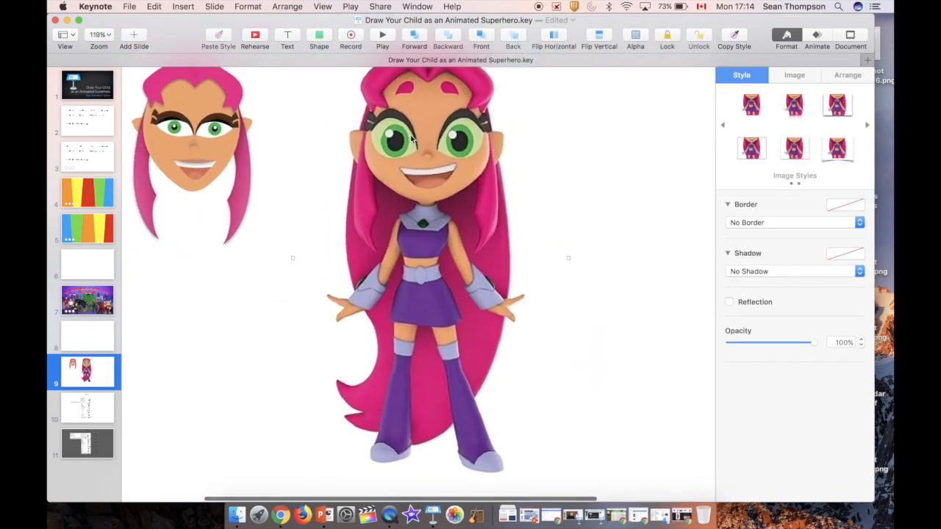
Draw a small closed four-sided neck shape under the drawn head's chin with the Pen tool.
{"action": "left_click", "coordinate": [320, 38]}
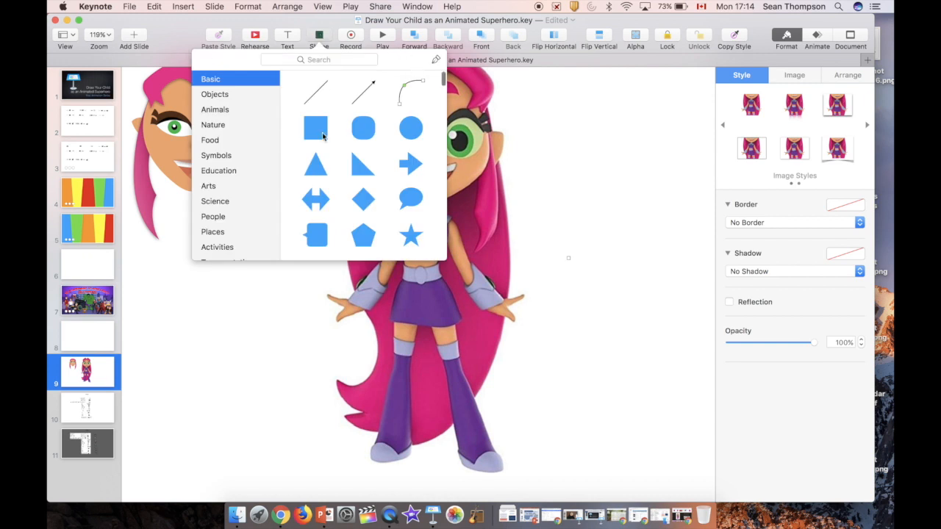
{"action": "left_click", "coordinate": [436, 60]}
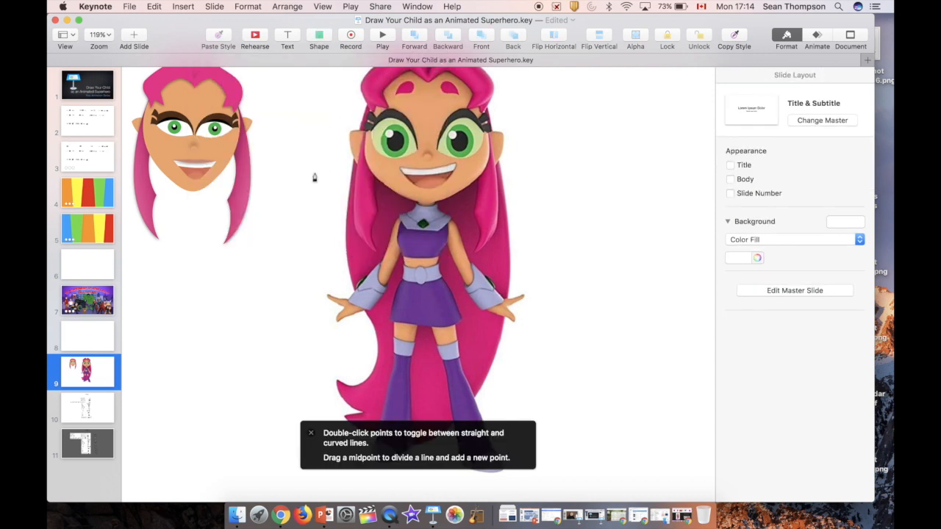
{"action": "left_click", "coordinate": [185, 197]}
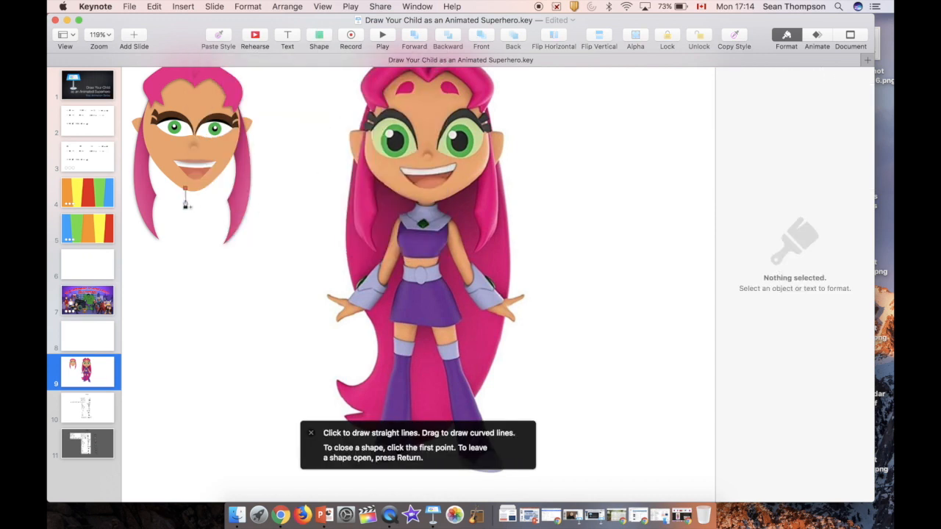
{"action": "left_click", "coordinate": [197, 204]}
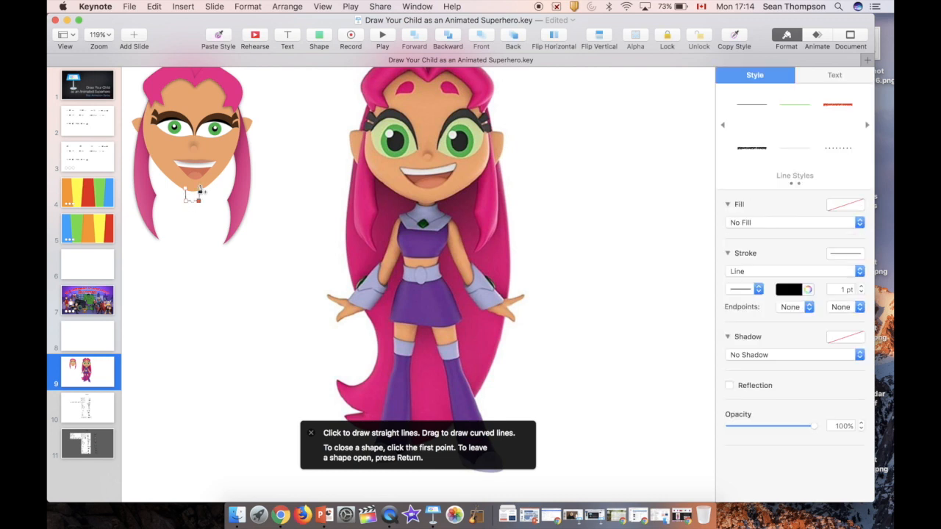
{"action": "left_click", "coordinate": [187, 196]}
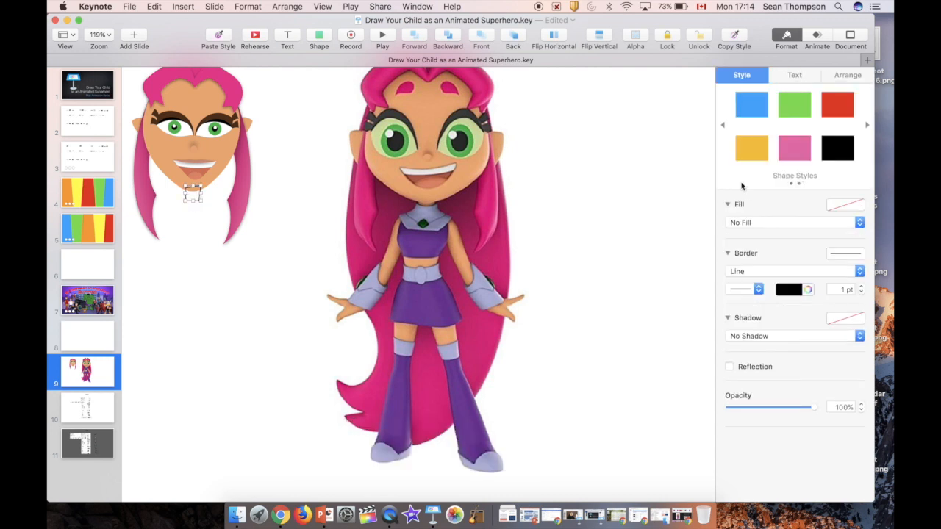
Apply the borderless skin-tone shape style to the neck and send it behind the head.
{"action": "left_click", "coordinate": [723, 126]}
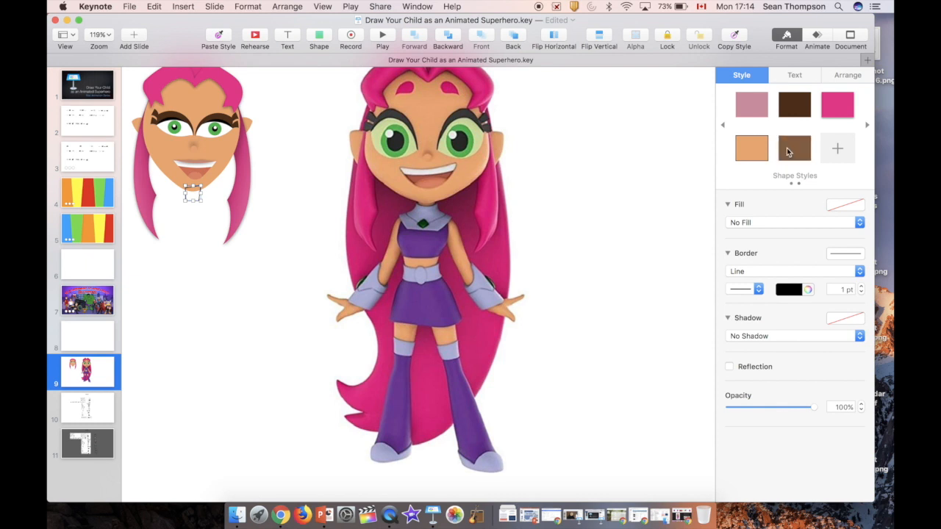
{"action": "left_click", "coordinate": [787, 149]}
{"action": "left_click", "coordinate": [518, 35]}
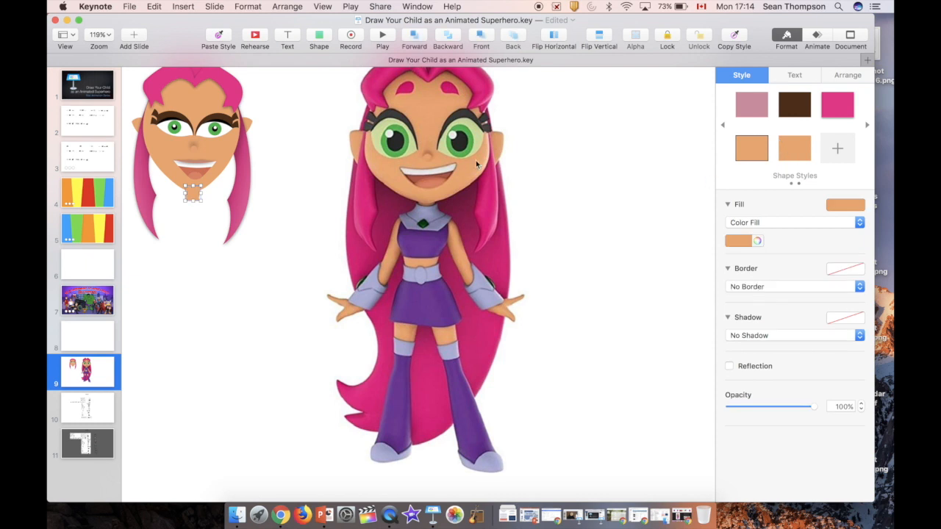
{"action": "left_click", "coordinate": [318, 38]}
{"action": "left_click", "coordinate": [436, 59]}
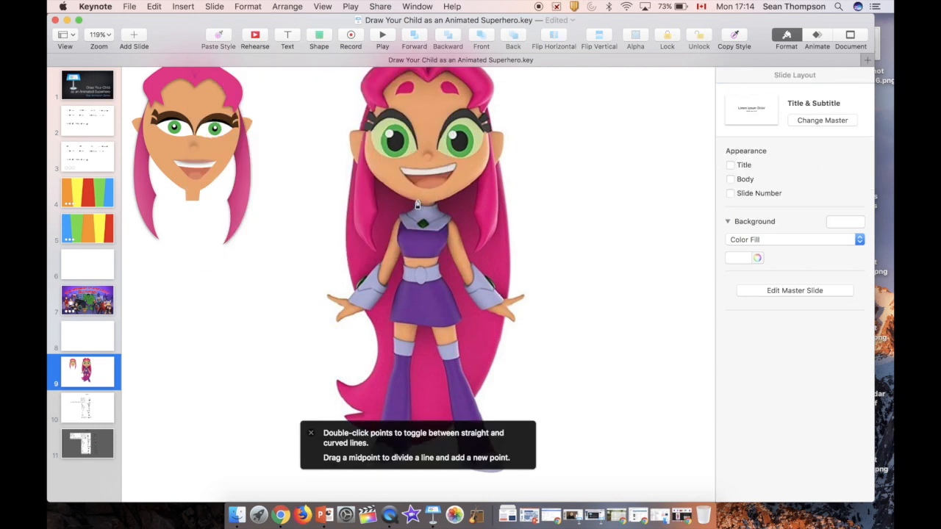
{"action": "left_click", "coordinate": [416, 204]}
{"action": "left_click", "coordinate": [427, 208]}
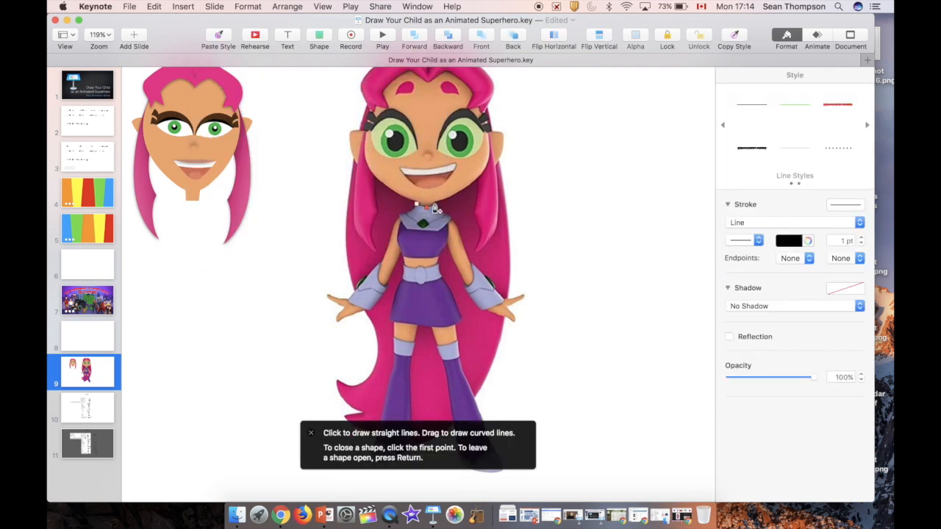
{"action": "left_click", "coordinate": [438, 210]}
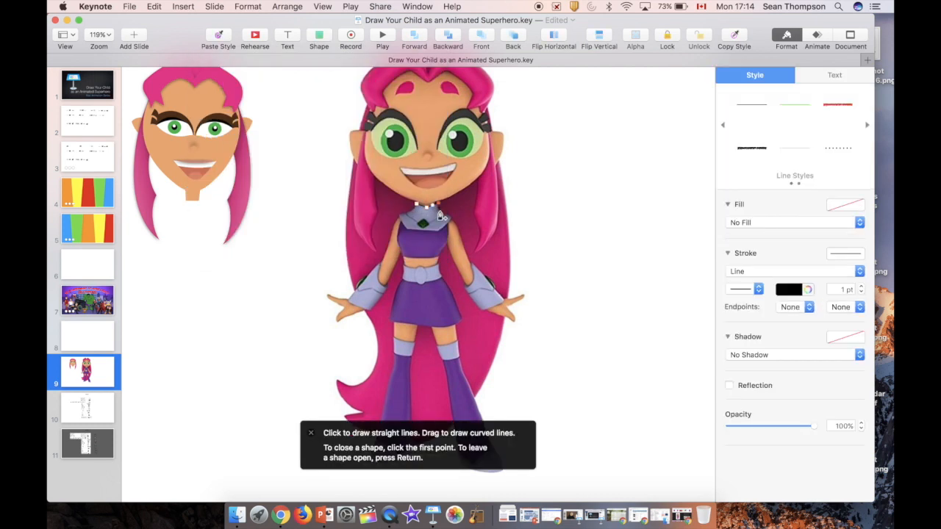
{"action": "left_click", "coordinate": [453, 216]}
{"action": "left_click", "coordinate": [439, 234]}
{"action": "left_click", "coordinate": [407, 231]}
{"action": "left_click", "coordinate": [398, 217]}
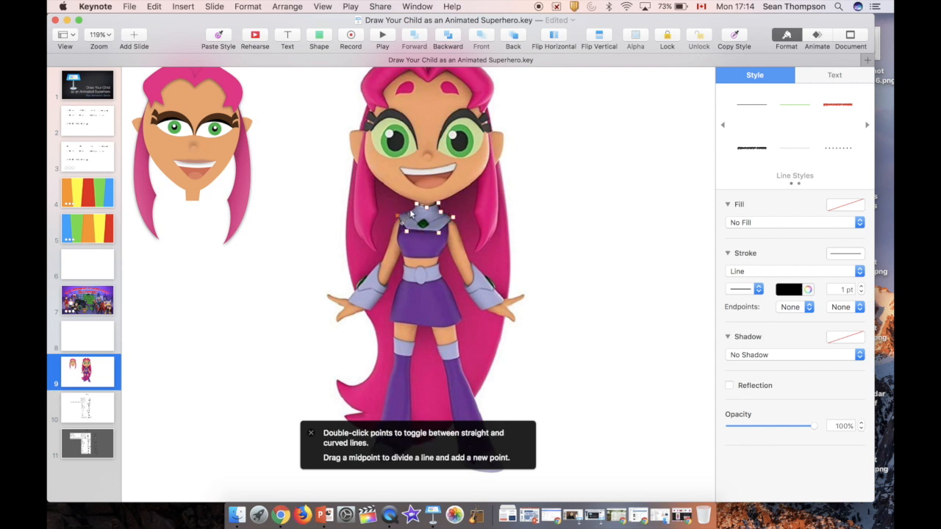
{"action": "key", "text": "Escape"}
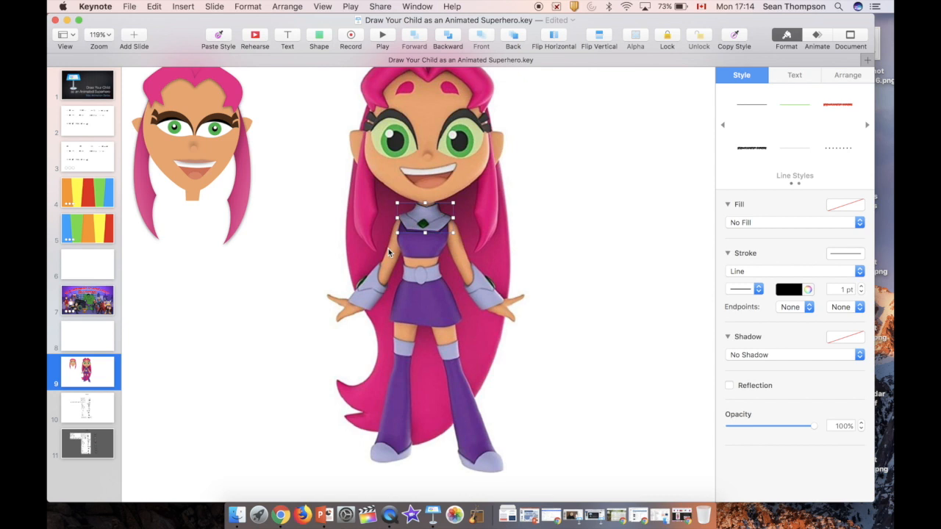
{"action": "key", "text": "Escape"}
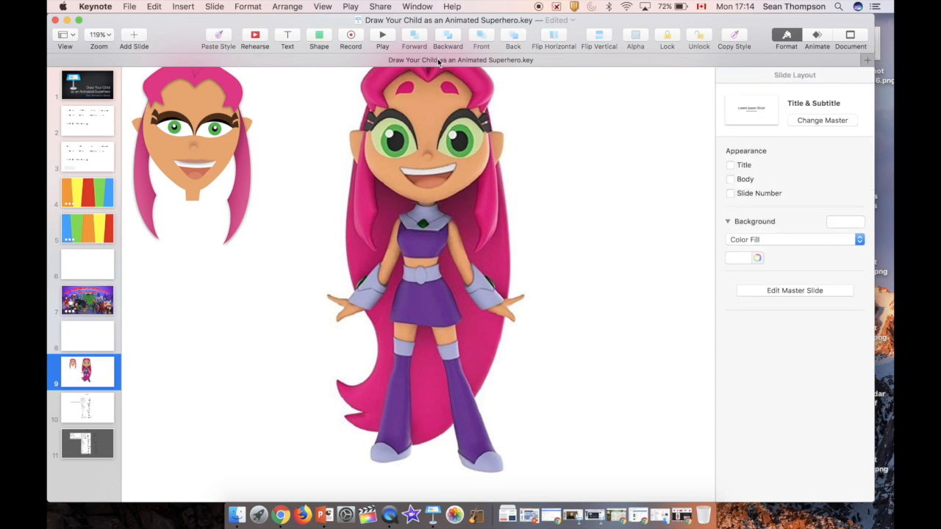
Trace the reference character's collar as a closed outline with the Pen tool.
{"action": "left_click", "coordinate": [322, 36]}
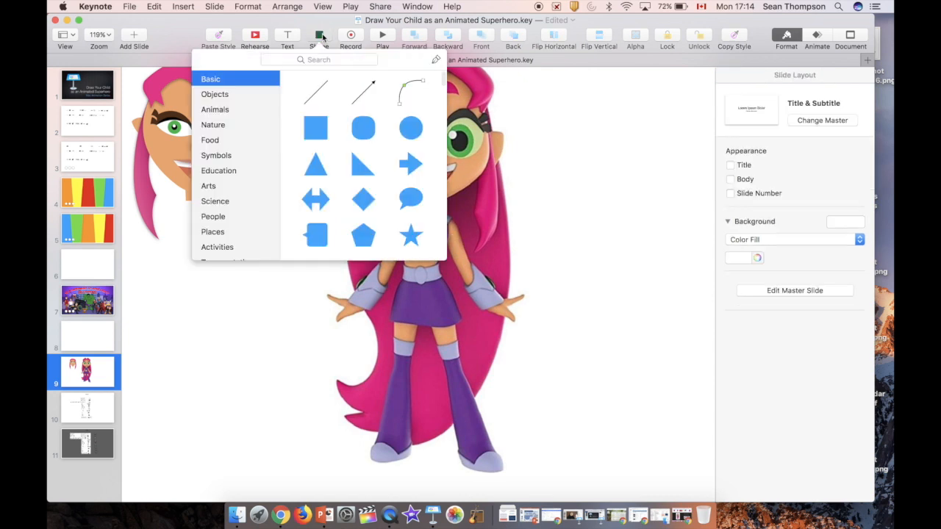
{"action": "left_click", "coordinate": [432, 61]}
{"action": "scroll", "coordinate": [417, 206], "scroll_direction": "up", "scroll_amount": 5}
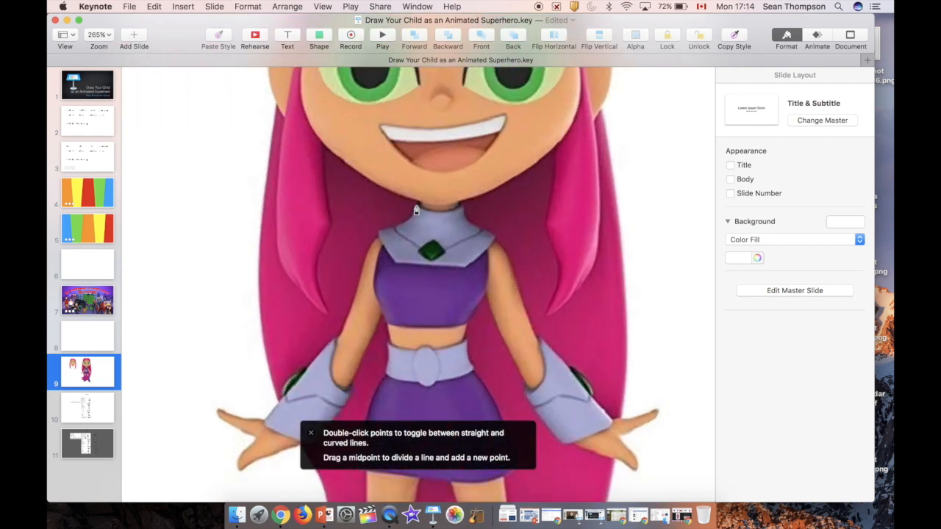
{"action": "left_click", "coordinate": [416, 205]}
{"action": "left_click", "coordinate": [436, 213]}
{"action": "left_click", "coordinate": [463, 208]}
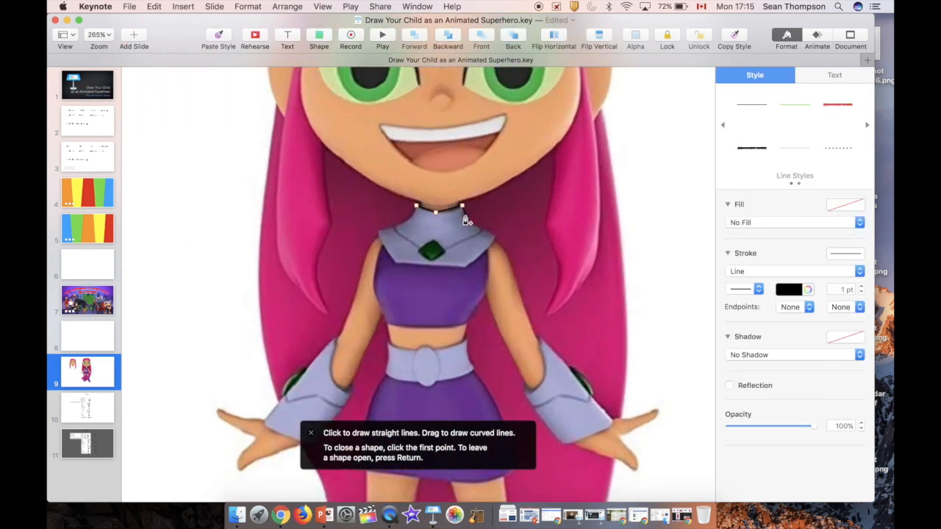
{"action": "left_click", "coordinate": [497, 237]}
{"action": "left_click", "coordinate": [465, 267]}
{"action": "left_click", "coordinate": [395, 266]}
{"action": "left_click", "coordinate": [376, 232]}
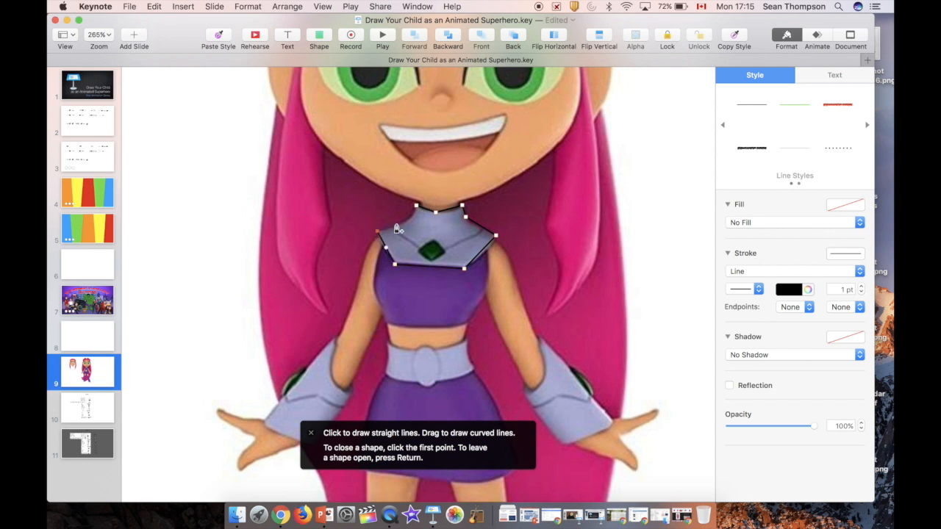
{"action": "left_click", "coordinate": [409, 220]}
{"action": "left_click", "coordinate": [416, 207]}
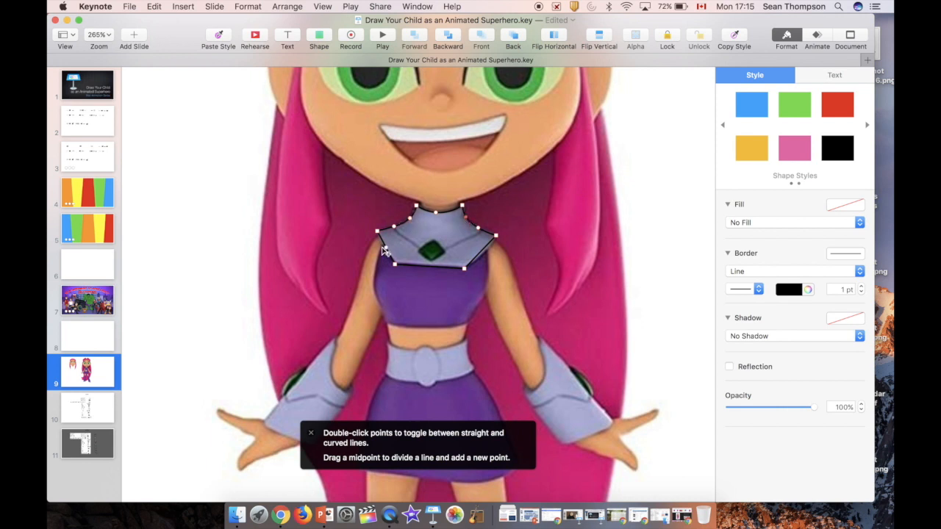
Refine the collar outline's points and edge at the shoulder to follow the reference's curves, and finish editing the shape.
{"action": "left_click", "coordinate": [377, 231]}
{"action": "left_click_drag", "start_coordinate": [386, 247], "coordinate": [382, 245]}
{"action": "key", "text": "Return"}
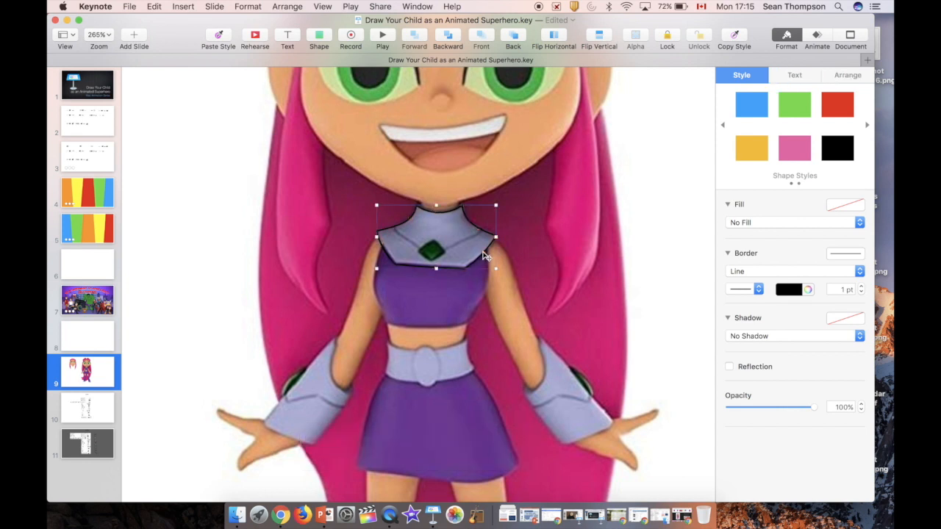
Give the collar a colour fill in the lavender sampled from the reference's belt and remove its border.
{"action": "left_click", "coordinate": [746, 222]}
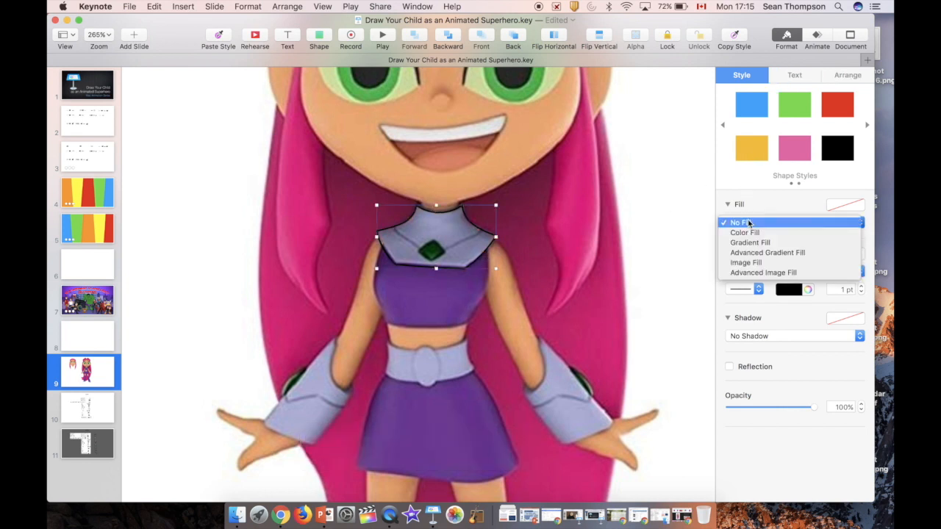
{"action": "left_click", "coordinate": [746, 230]}
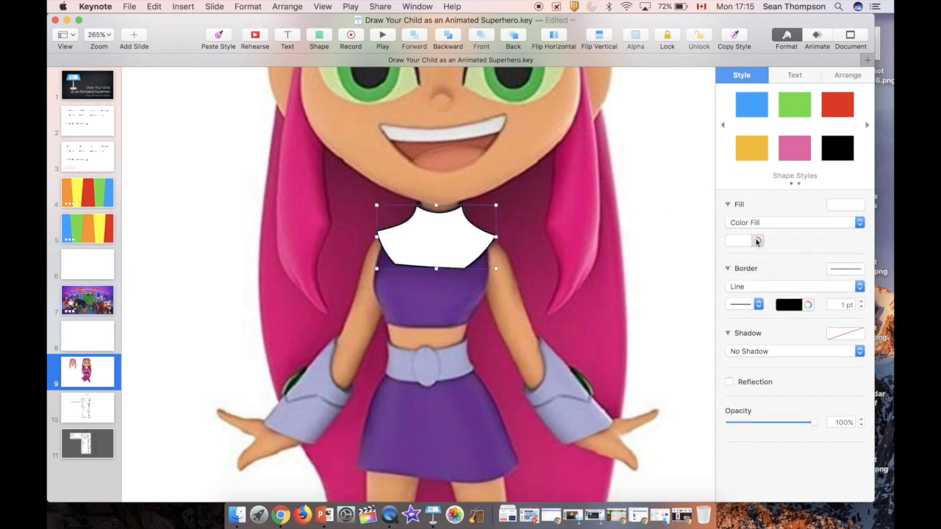
{"action": "left_click", "coordinate": [757, 242]}
{"action": "left_click", "coordinate": [449, 268]}
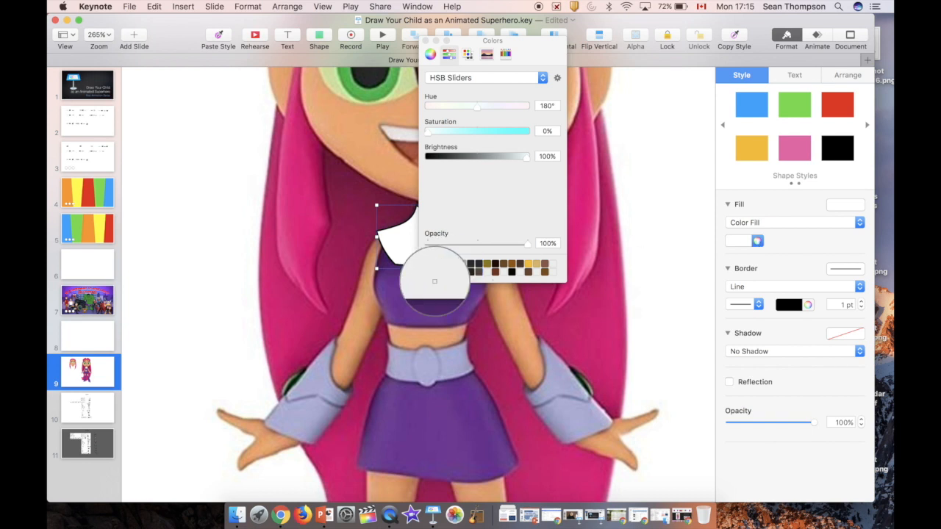
{"action": "left_click", "coordinate": [456, 363]}
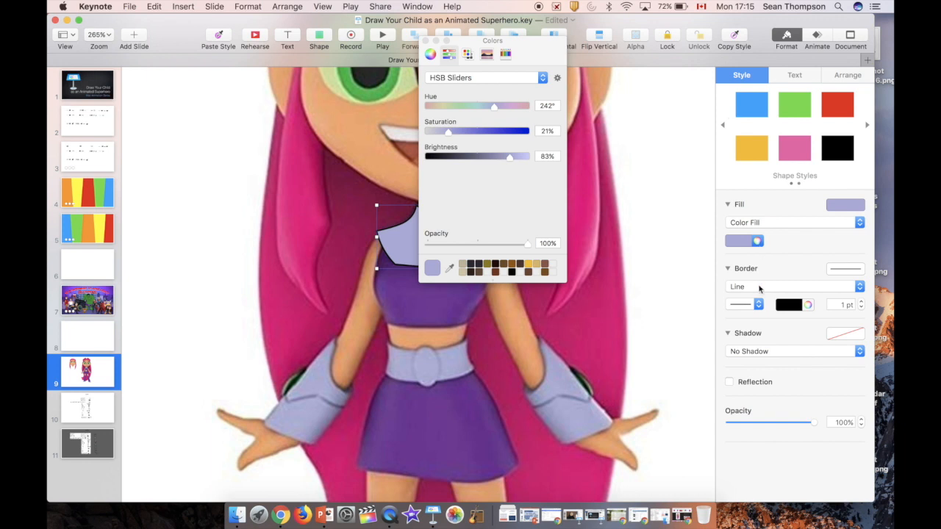
{"action": "left_click", "coordinate": [760, 287]}
{"action": "left_click", "coordinate": [760, 277]}
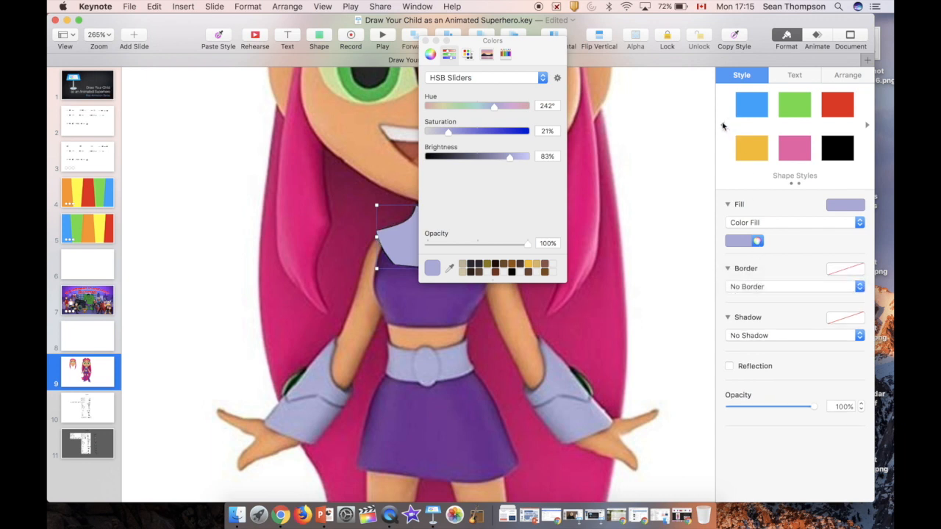
Save the collar's borderless lavender look as a new shape style.
{"action": "left_click", "coordinate": [723, 126]}
{"action": "left_click", "coordinate": [837, 149]}
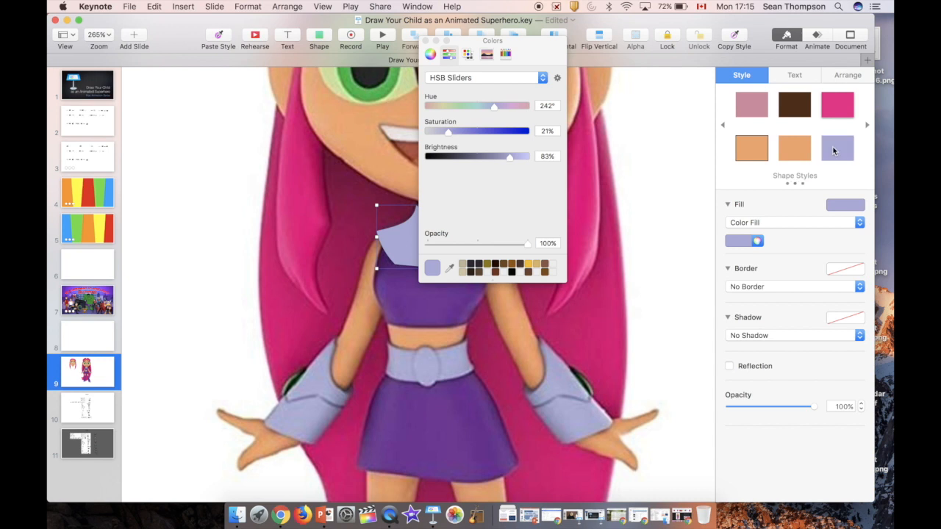
{"action": "left_click", "coordinate": [426, 41]}
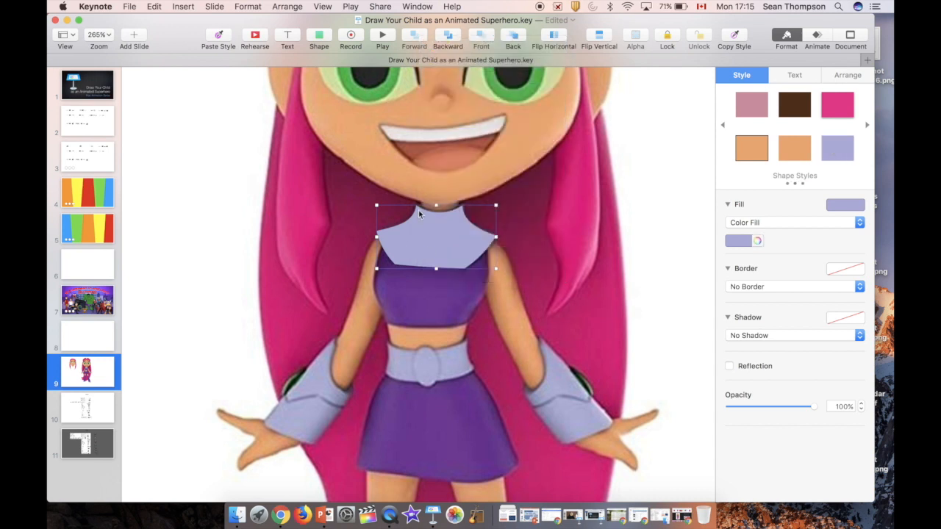
Trace the reference character's purple top as a closed outline with the Pen tool, extending its upper edge over the collar.
{"action": "left_click", "coordinate": [321, 37]}
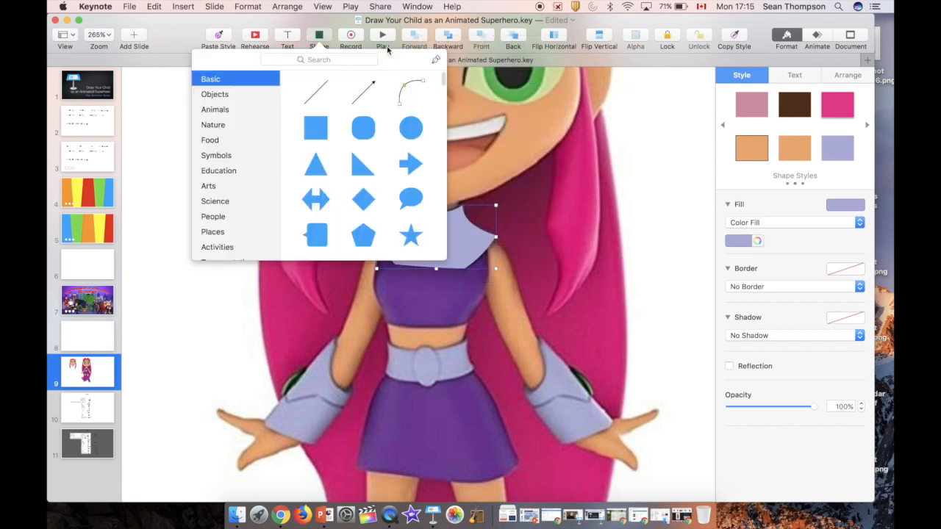
{"action": "left_click", "coordinate": [434, 61]}
{"action": "left_click", "coordinate": [382, 243]}
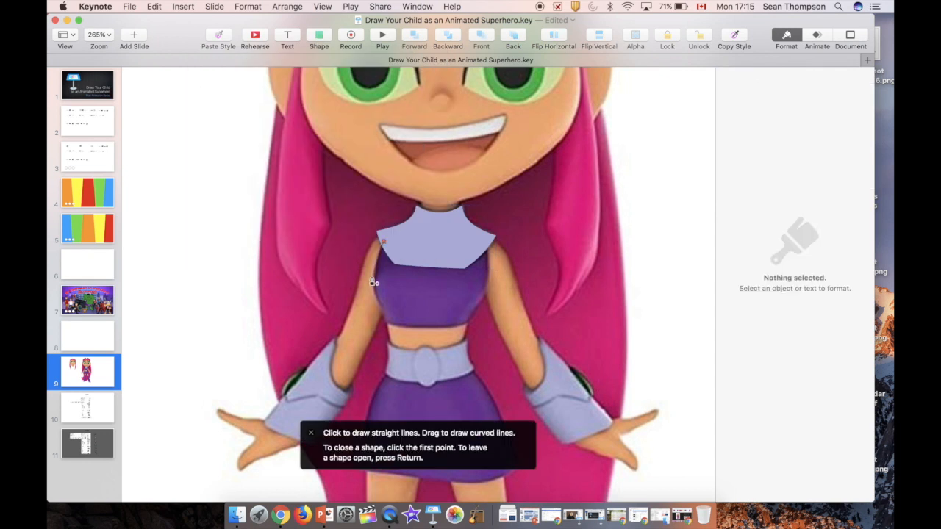
{"action": "left_click", "coordinate": [372, 282]}
{"action": "left_click", "coordinate": [382, 305]}
{"action": "left_click", "coordinate": [383, 322]}
{"action": "left_click", "coordinate": [406, 324]}
{"action": "left_click", "coordinate": [472, 321]}
{"action": "left_click", "coordinate": [475, 306]}
{"action": "left_click", "coordinate": [489, 279]}
{"action": "left_click", "coordinate": [487, 245]}
{"action": "left_click", "coordinate": [442, 228]}
{"action": "left_click", "coordinate": [382, 243]}
Curve the top outline's side and lower edges to follow the reference, and finish editing the shape.
{"action": "double_click", "coordinate": [380, 303]}
{"action": "double_click", "coordinate": [476, 306]}
{"action": "left_click_drag", "start_coordinate": [371, 261], "coordinate": [375, 265]}
{"action": "double_click", "coordinate": [429, 329]}
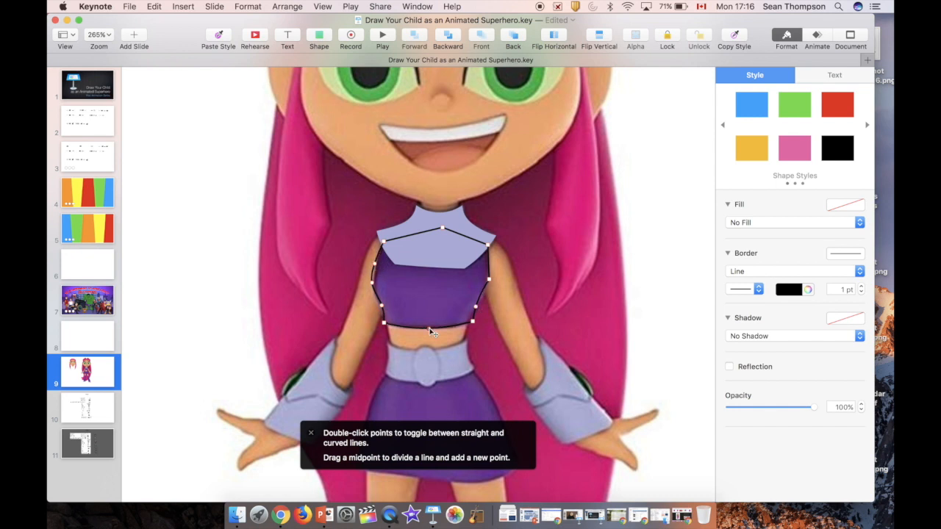
{"action": "key", "text": "Return"}
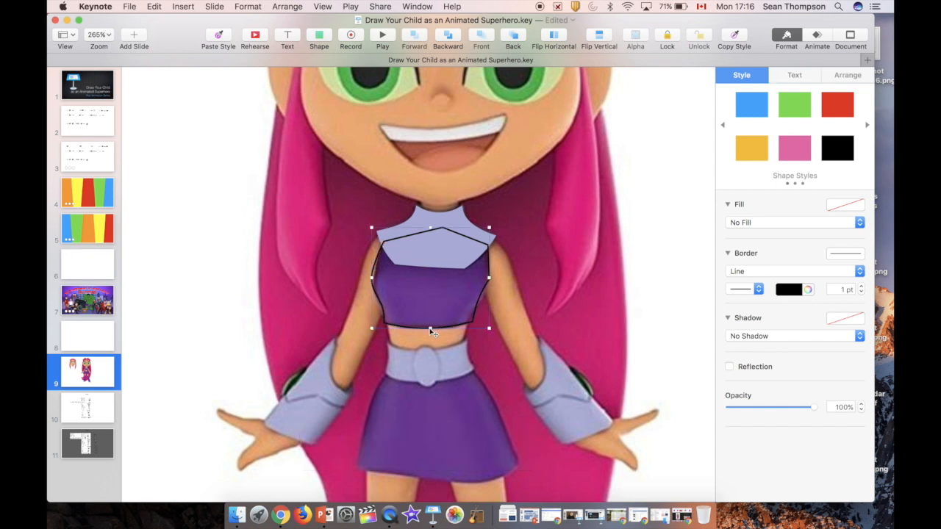
Give the top a colour fill in the purple sampled from the reference's skirt.
{"action": "left_click", "coordinate": [724, 126]}
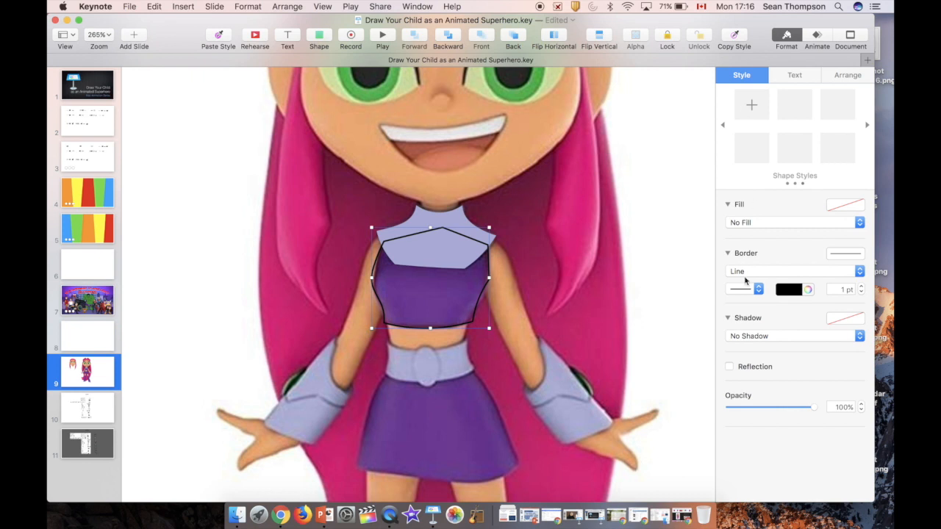
{"action": "left_click", "coordinate": [744, 222]}
{"action": "left_click", "coordinate": [743, 233]}
{"action": "left_click", "coordinate": [744, 223]}
{"action": "left_click", "coordinate": [743, 232]}
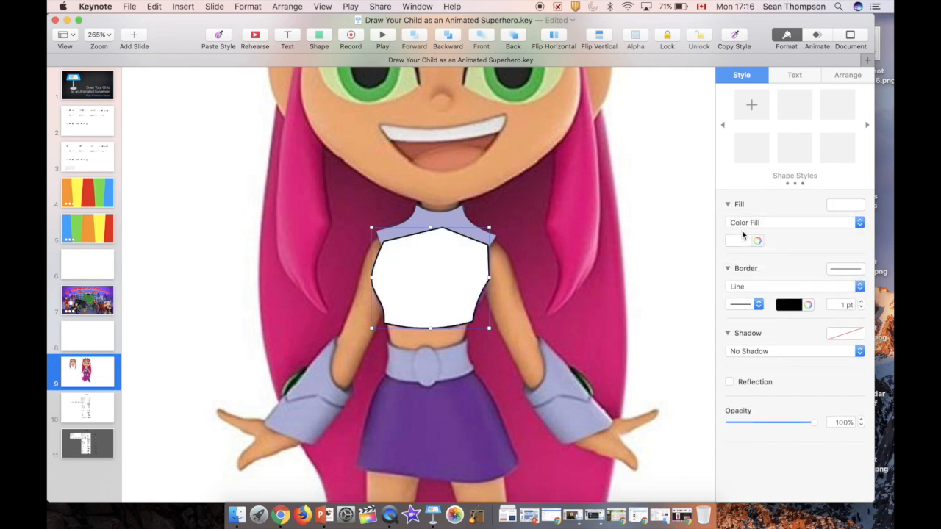
{"action": "left_click", "coordinate": [758, 241]}
{"action": "left_click", "coordinate": [451, 269]}
{"action": "left_click", "coordinate": [472, 443]}
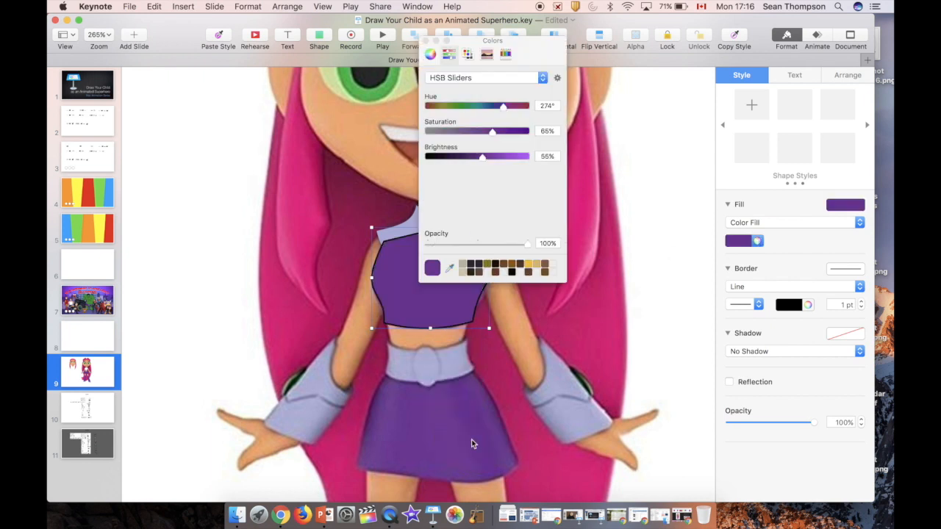
{"action": "left_click", "coordinate": [428, 40]}
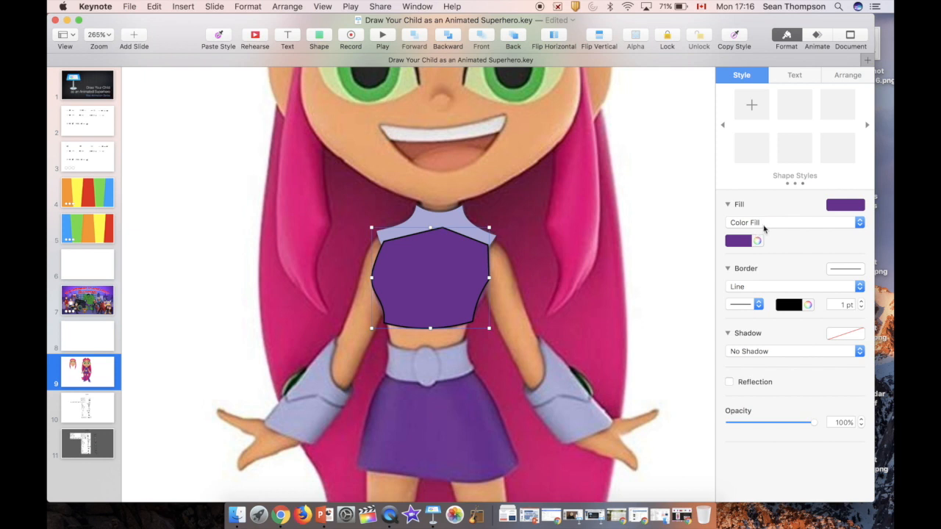
Remove the top's border and bring the lavender collar in front of it.
{"action": "left_click", "coordinate": [741, 287]}
{"action": "left_click", "coordinate": [741, 280]}
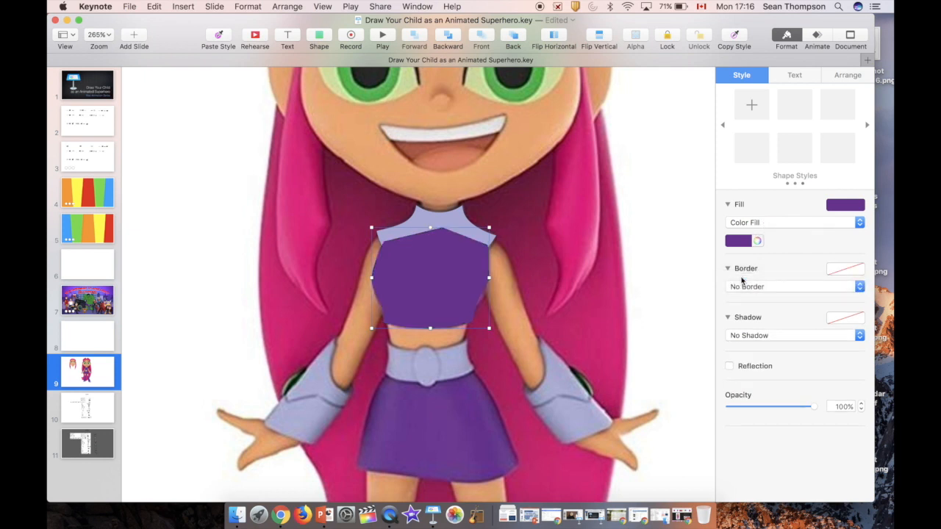
{"action": "left_click", "coordinate": [420, 216]}
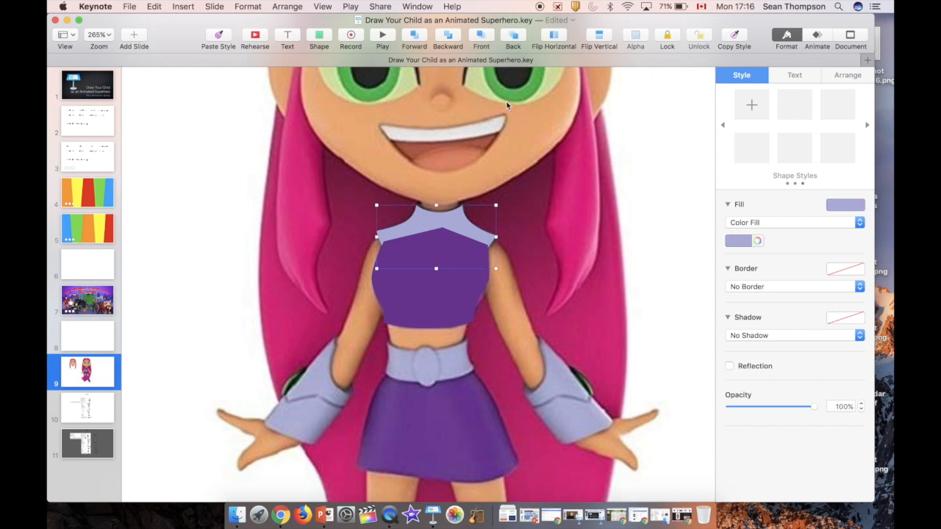
{"action": "left_click", "coordinate": [480, 40]}
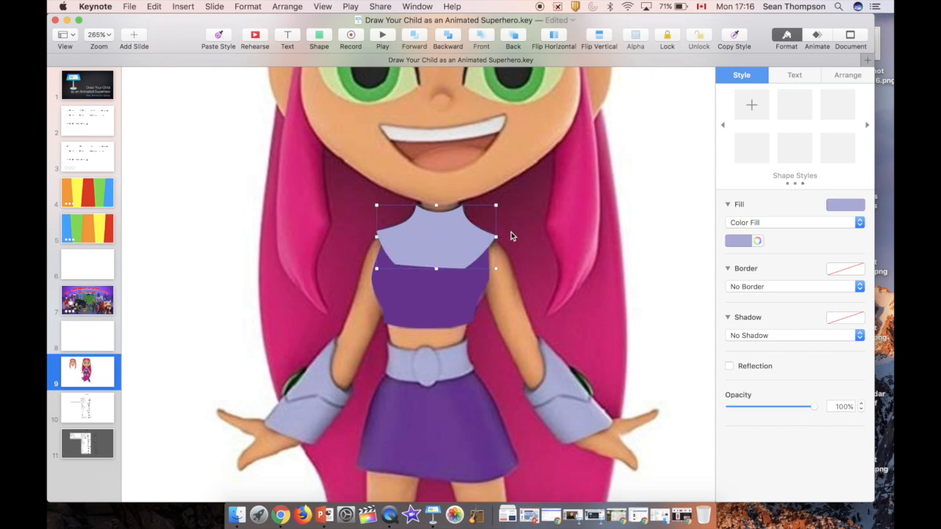
Trace the bare midriff between the top and the belt as a closed four-point outline with the Pen tool.
{"action": "scroll", "coordinate": [511, 234], "scroll_direction": "down", "scroll_amount": 3}
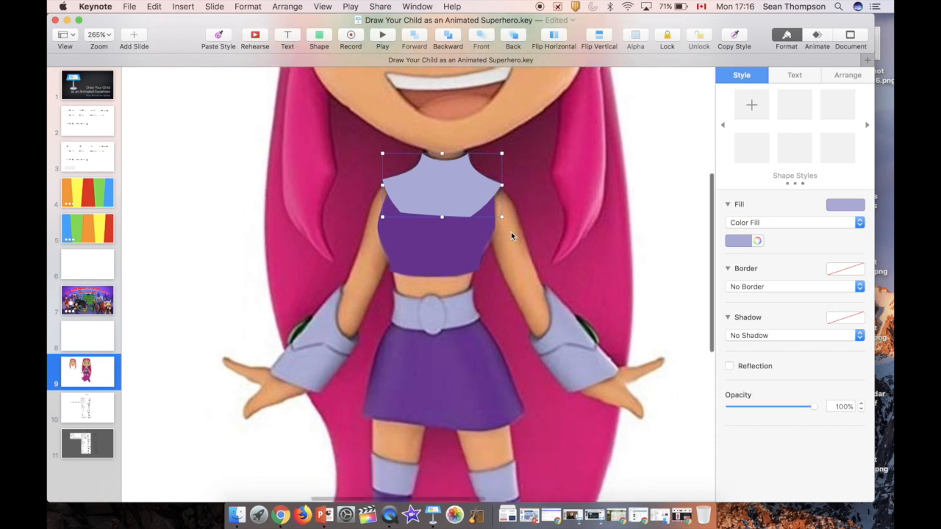
{"action": "scroll", "coordinate": [511, 234], "scroll_direction": "down", "scroll_amount": 5}
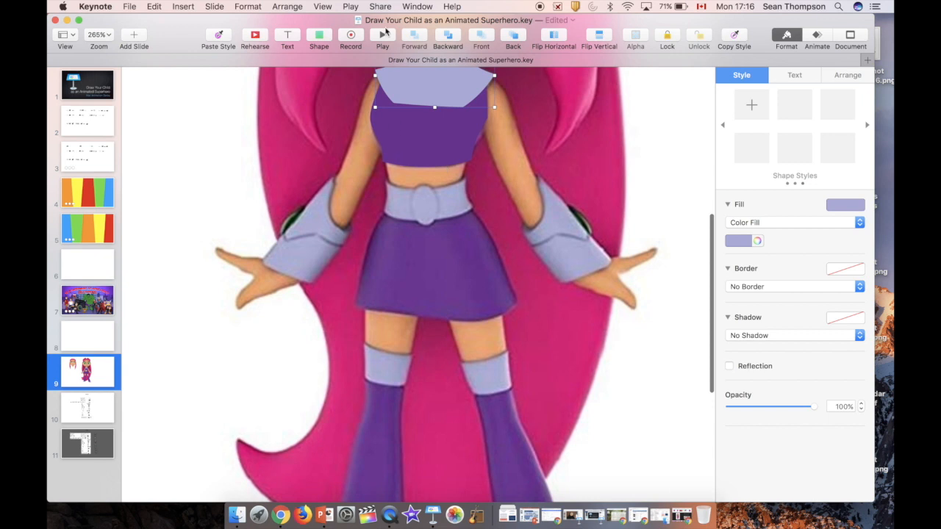
{"action": "left_click", "coordinate": [319, 36]}
{"action": "left_click", "coordinate": [429, 60]}
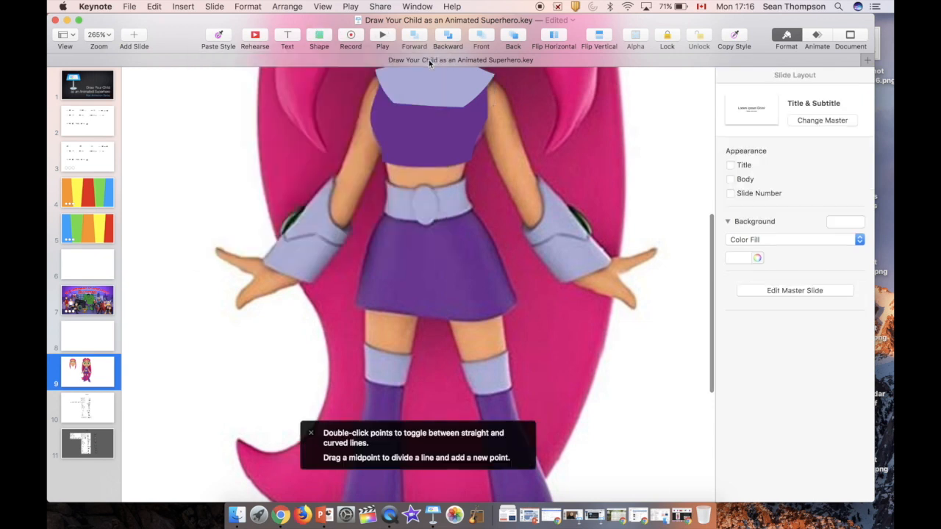
{"action": "left_click", "coordinate": [385, 158]}
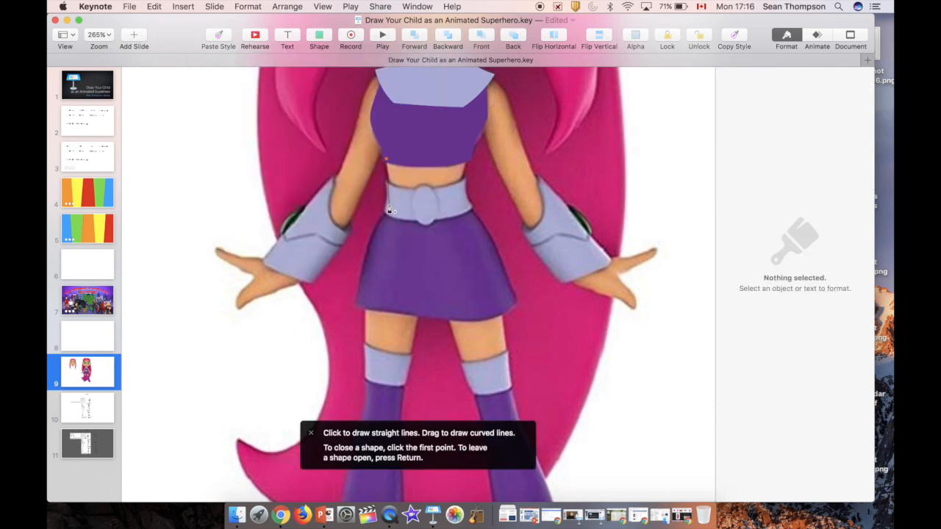
{"action": "left_click", "coordinate": [392, 206]}
{"action": "left_click", "coordinate": [459, 203]}
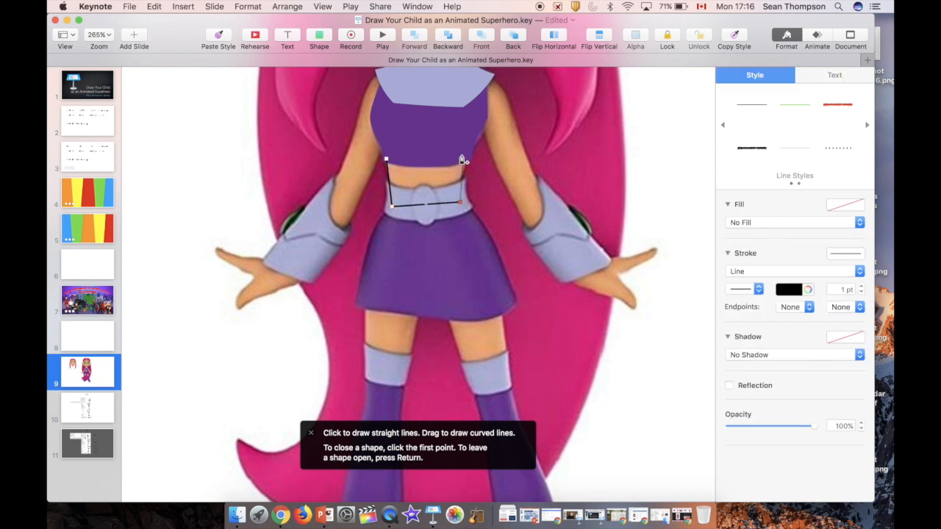
{"action": "left_click", "coordinate": [466, 152]}
{"action": "left_click", "coordinate": [388, 160]}
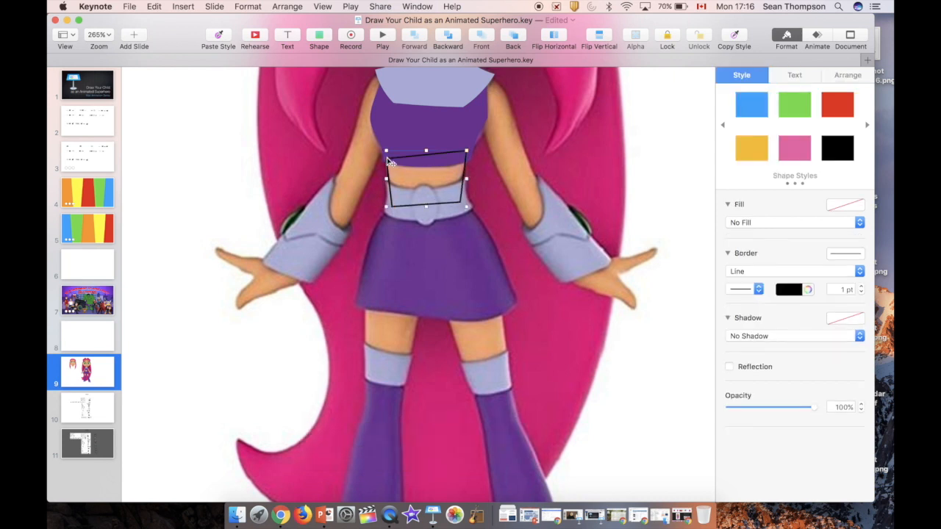
Apply the borderless skin-tone shape style to the midriff and send it to the back.
{"action": "left_click", "coordinate": [723, 125]}
{"action": "left_click", "coordinate": [723, 124]}
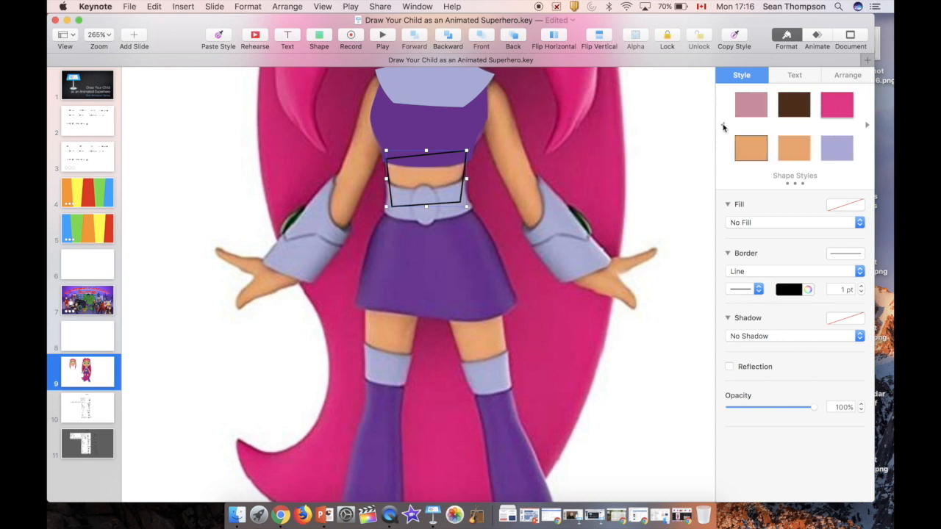
{"action": "left_click", "coordinate": [783, 151]}
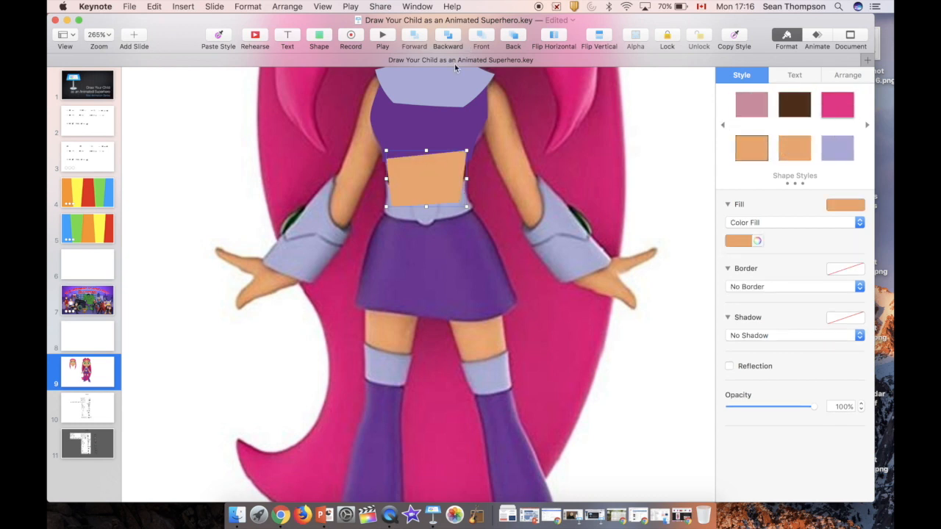
{"action": "left_click", "coordinate": [513, 37]}
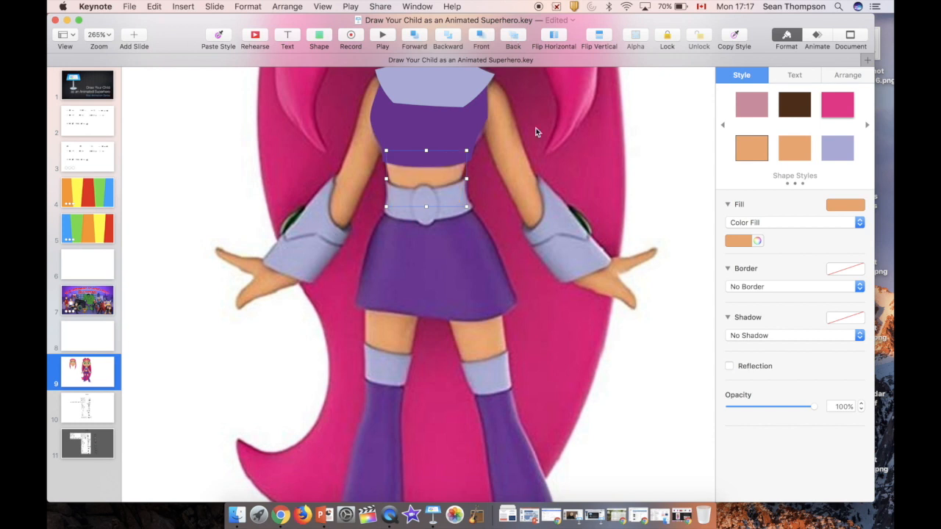
Delete the reference image to examine the drawn costume shapes on their own, and undo the deletion.
{"action": "left_click", "coordinate": [558, 146]}
{"action": "key", "text": "Delete"}
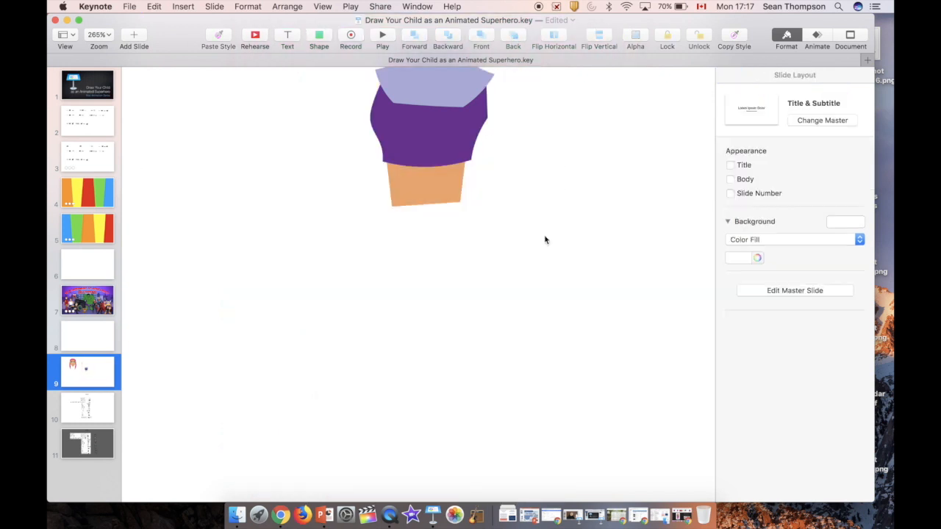
{"action": "scroll", "coordinate": [545, 239], "scroll_direction": "down", "scroll_amount": 3}
{"action": "scroll", "coordinate": [545, 240], "scroll_direction": "up", "scroll_amount": 3}
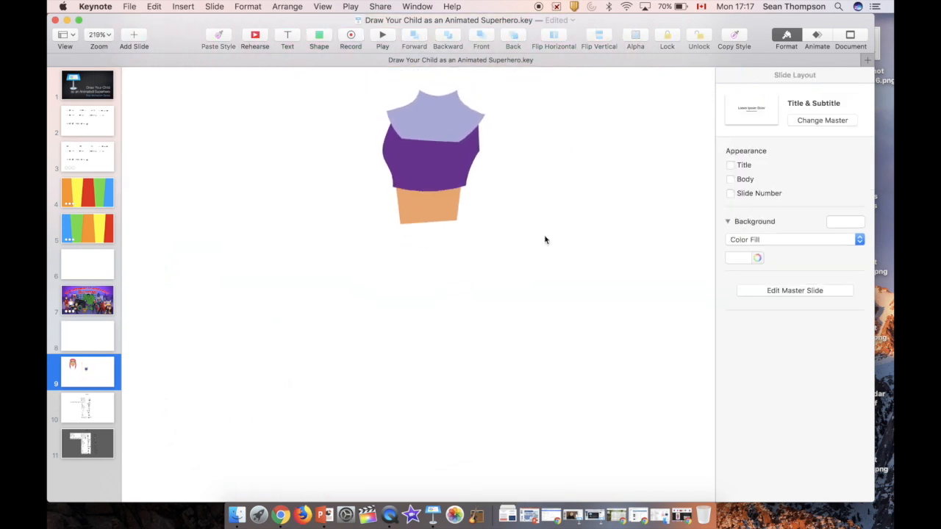
{"action": "key", "text": "super+z"}
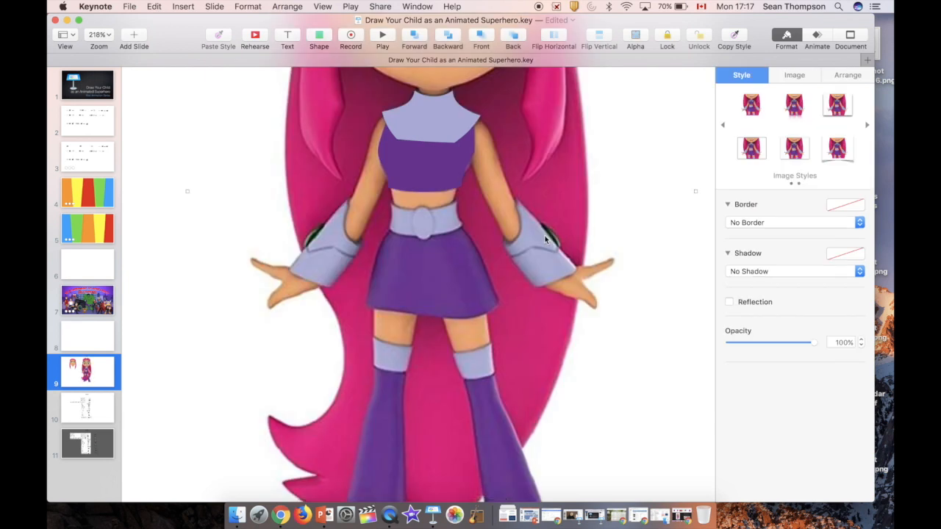
Trace the reference character's belt as a closed six-point outline with the Pen tool.
{"action": "left_click", "coordinate": [319, 38]}
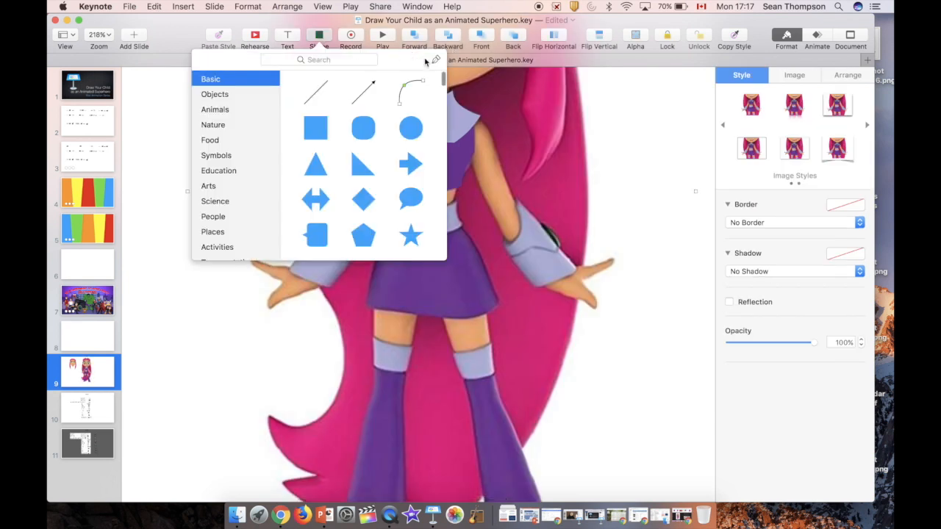
{"action": "left_click", "coordinate": [434, 61]}
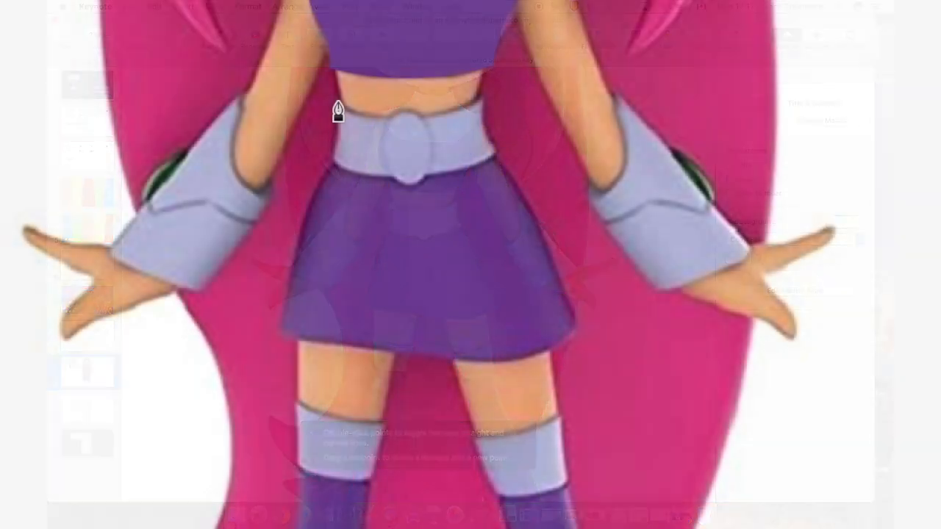
{"action": "left_click", "coordinate": [392, 205]}
{"action": "left_click", "coordinate": [332, 159]}
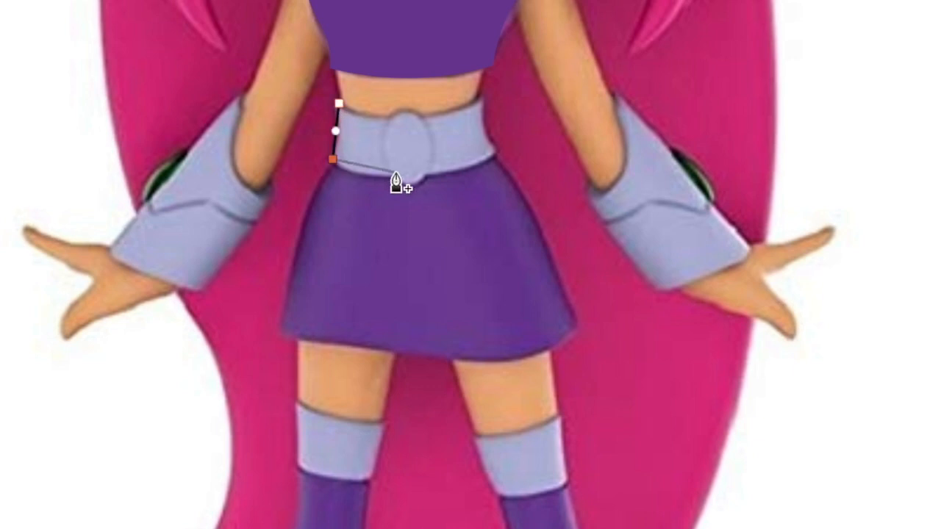
{"action": "left_click", "coordinate": [410, 181]}
{"action": "left_click", "coordinate": [497, 156]}
{"action": "left_click", "coordinate": [482, 98]}
{"action": "left_click", "coordinate": [410, 119]}
{"action": "left_click", "coordinate": [338, 103]}
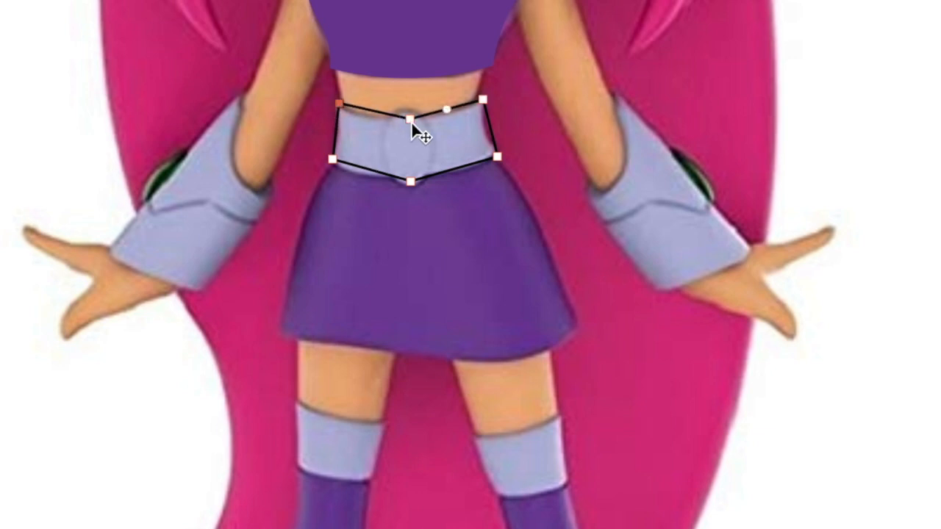
Curve the belt outline's edges to follow the reference and apply the borderless lavender shape style.
{"action": "double_click", "coordinate": [411, 120]}
{"action": "double_click", "coordinate": [410, 180]}
{"action": "left_click_drag", "start_coordinate": [490, 131], "coordinate": [484, 133]}
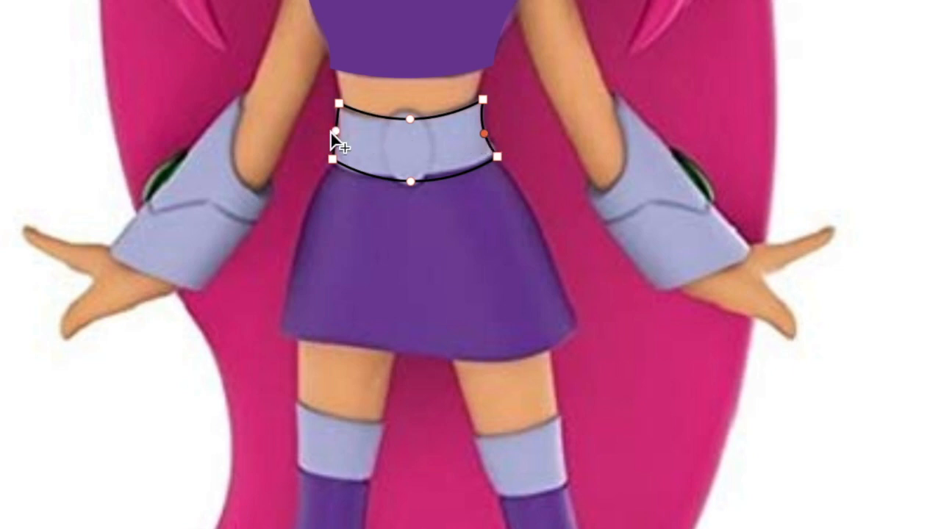
{"action": "key", "text": "v"}
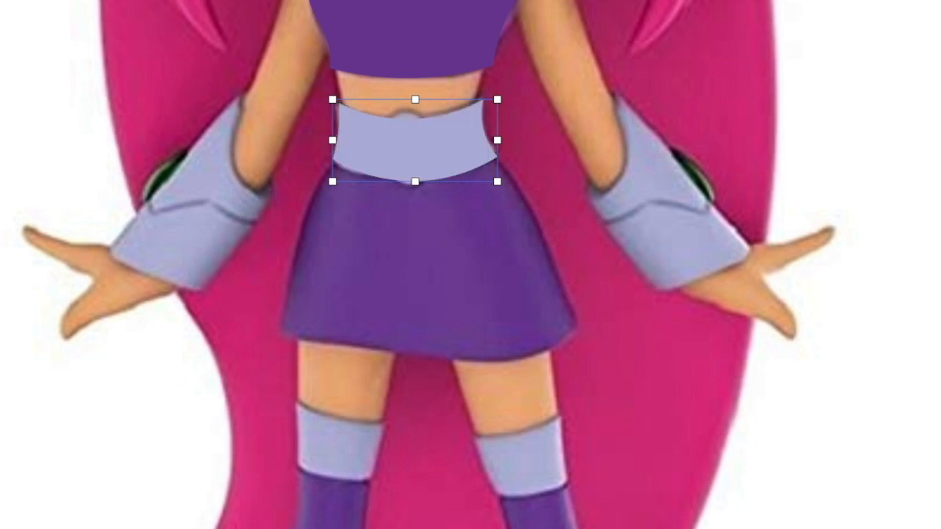
Insert a circle reshaped into an oval over the reference's belt buckle and apply the lavender shape style.
{"action": "left_click", "coordinate": [169, 1]}
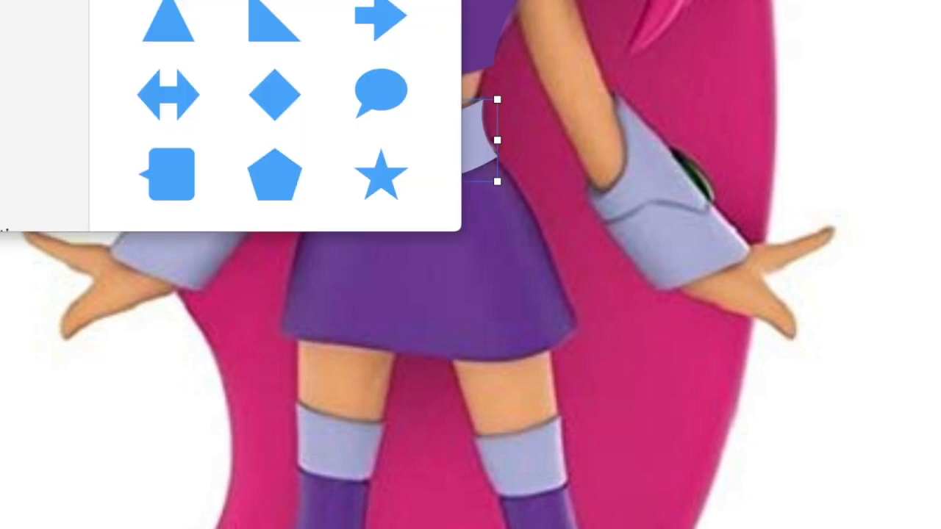
{"action": "left_click", "coordinate": [380, 2]}
{"action": "left_click_drag", "start_coordinate": [451, 332], "coordinate": [458, 309]}
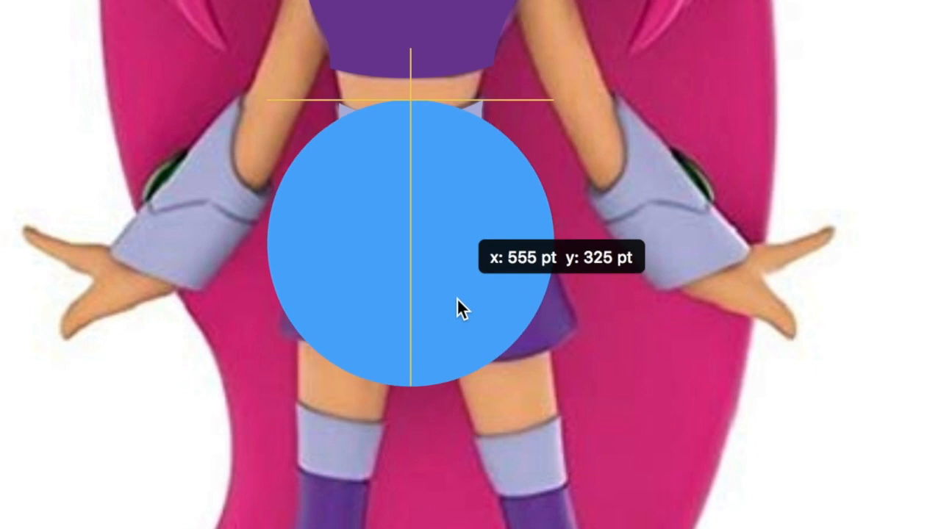
{"action": "left_click_drag", "start_coordinate": [409, 384], "coordinate": [411, 181]}
{"action": "left_click_drag", "start_coordinate": [270, 138], "coordinate": [383, 140]}
{"action": "left_click_drag", "start_coordinate": [488, 219], "coordinate": [439, 220]}
{"action": "left_click_drag", "start_coordinate": [428, 223], "coordinate": [426, 222]}
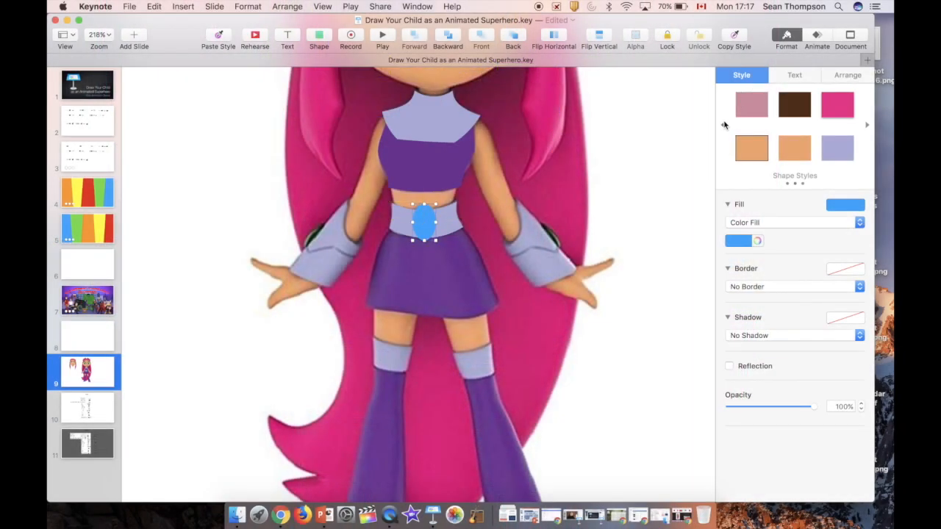
{"action": "left_click", "coordinate": [830, 152]}
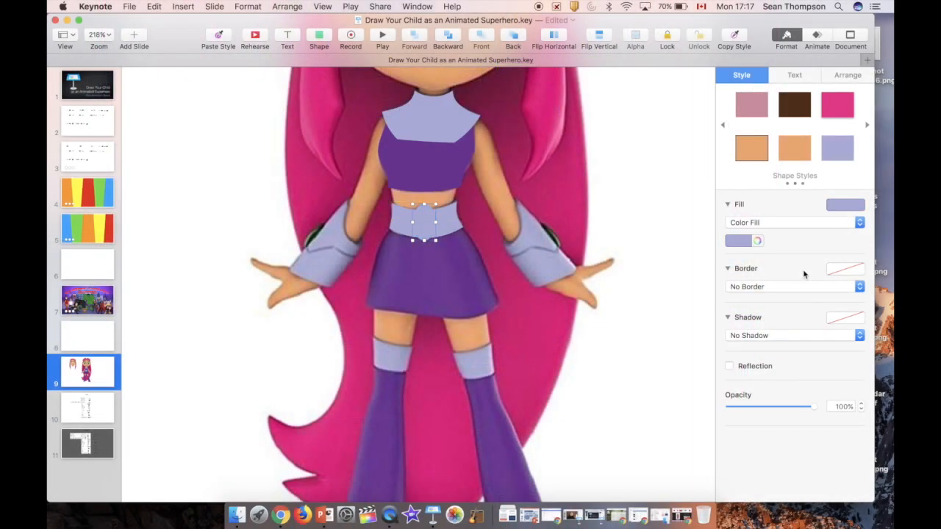
Add a drop shadow to the oval belt buckle.
{"action": "left_click", "coordinate": [769, 336]}
{"action": "left_click", "coordinate": [753, 345]}
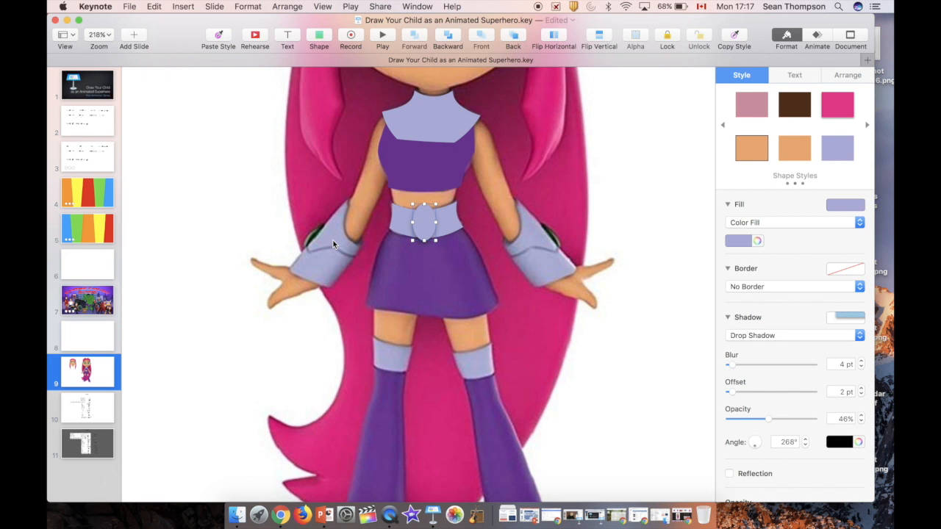
Trace the reference character's skirt as a closed seven-point outline with the Pen tool, starting at the belt.
{"action": "left_click", "coordinate": [319, 36]}
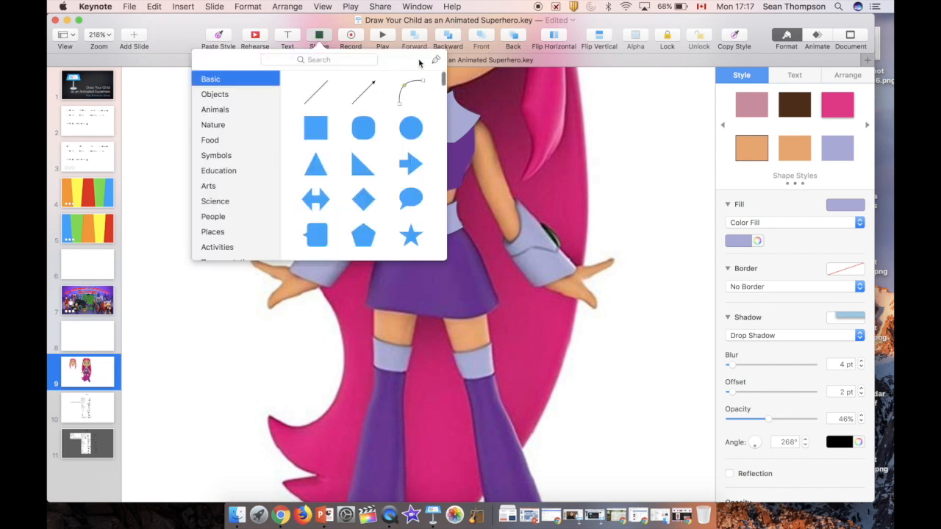
{"action": "left_click", "coordinate": [436, 60]}
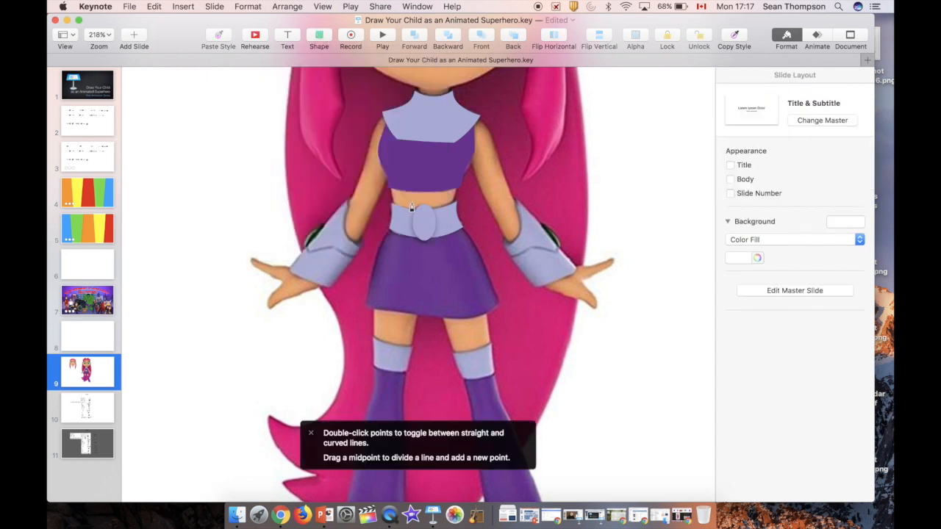
{"action": "left_click", "coordinate": [378, 242]}
{"action": "left_click", "coordinate": [364, 307]}
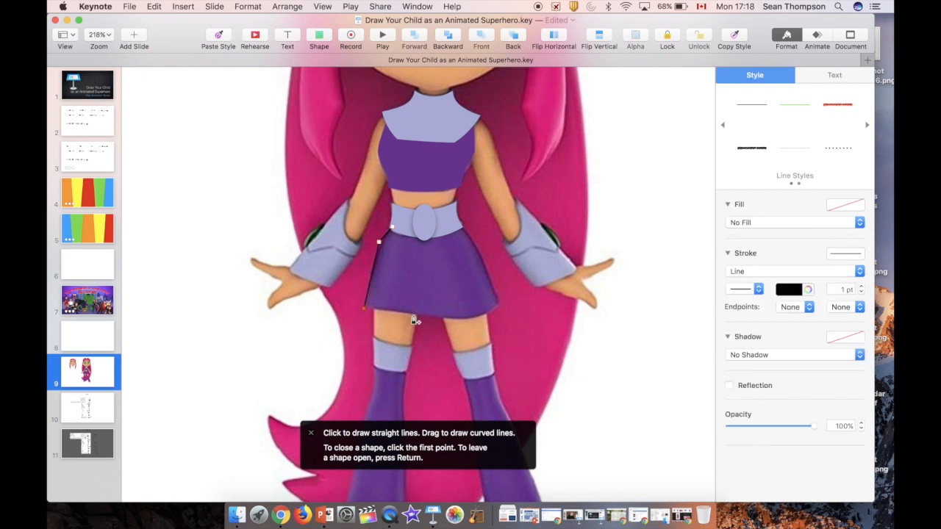
{"action": "left_click", "coordinate": [470, 320]}
{"action": "left_click", "coordinate": [499, 301]}
{"action": "left_click", "coordinate": [472, 242]}
{"action": "left_click", "coordinate": [460, 225]}
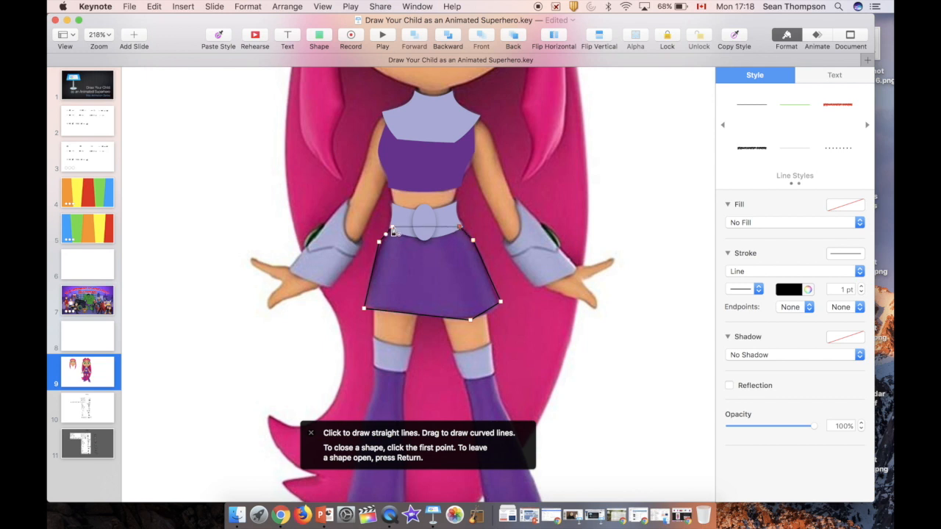
{"action": "left_click", "coordinate": [391, 227]}
Curve the skirt outline's sides and hem and adjust the hem point to follow the reference.
{"action": "double_click", "coordinate": [379, 242]}
{"action": "double_click", "coordinate": [472, 242]}
{"action": "double_click", "coordinate": [469, 320]}
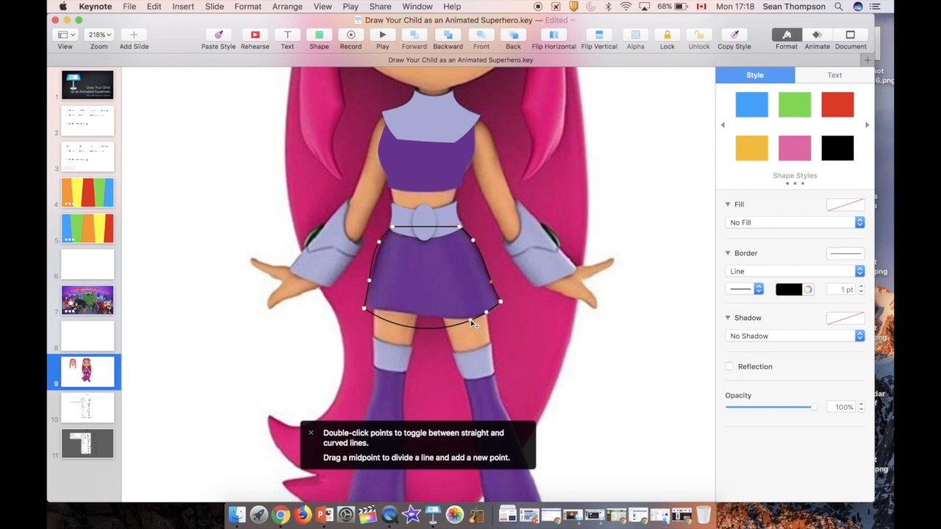
{"action": "left_click_drag", "start_coordinate": [471, 321], "coordinate": [417, 316]}
{"action": "key", "text": "Return"}
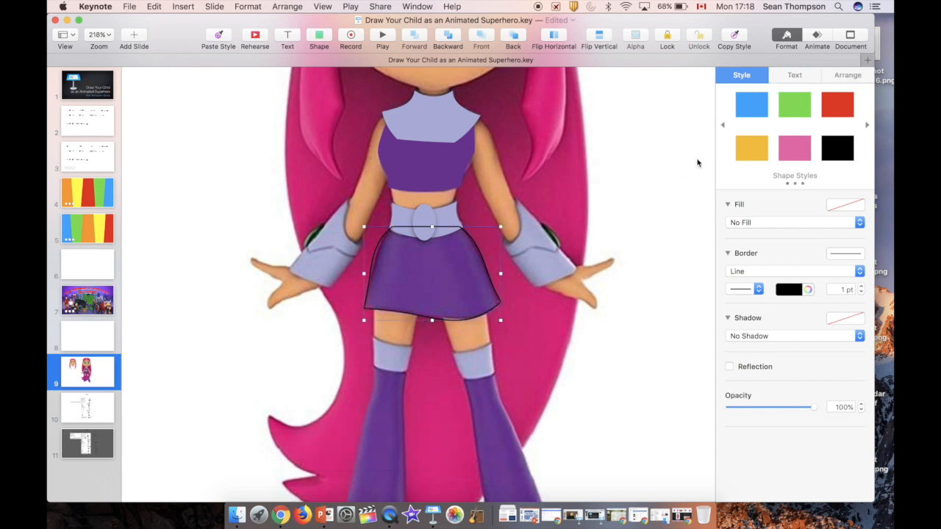
Apply the borderless lavender shape style to the skirt and send it backward behind the buckle.
{"action": "left_click", "coordinate": [722, 127]}
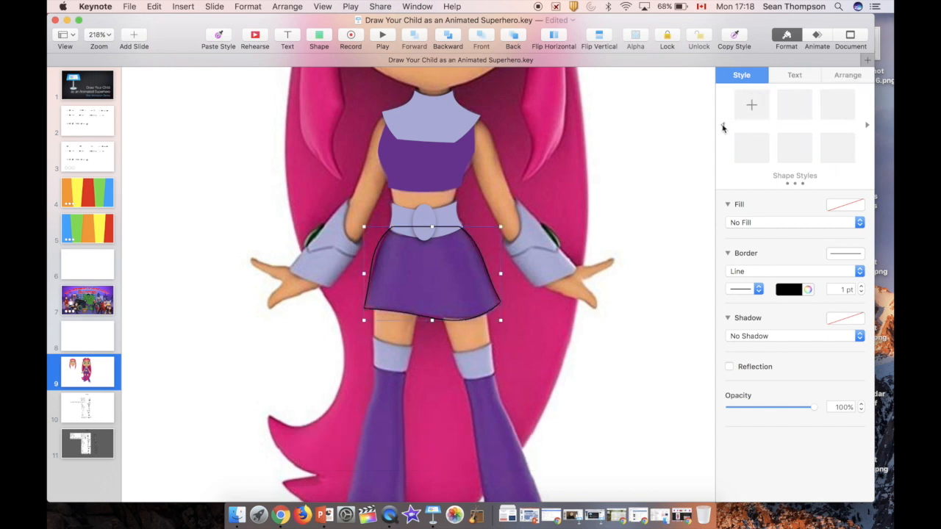
{"action": "left_click", "coordinate": [723, 127]}
{"action": "left_click", "coordinate": [831, 154]}
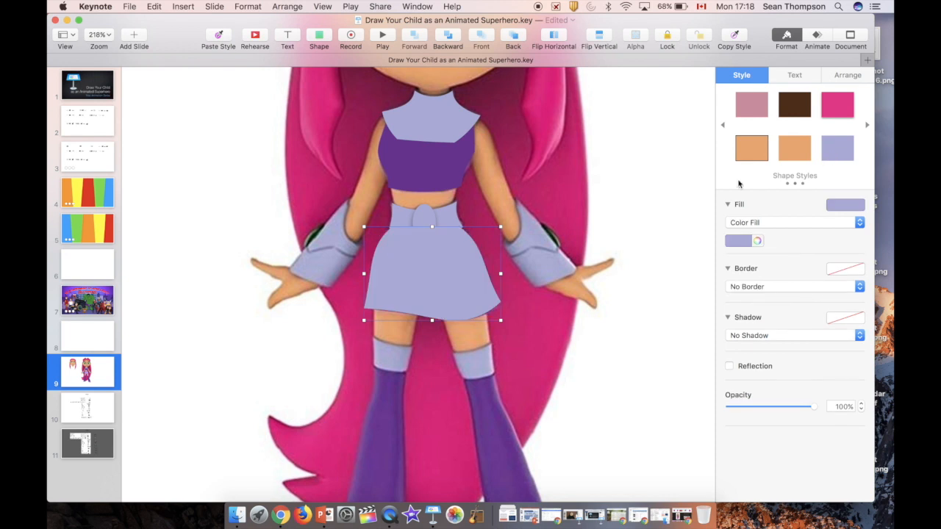
{"action": "left_click", "coordinate": [451, 42]}
Cut the reference image from the slide and save the purple top's formatting as a new shape style.
{"action": "left_click", "coordinate": [516, 120]}
{"action": "key", "text": "super+x"}
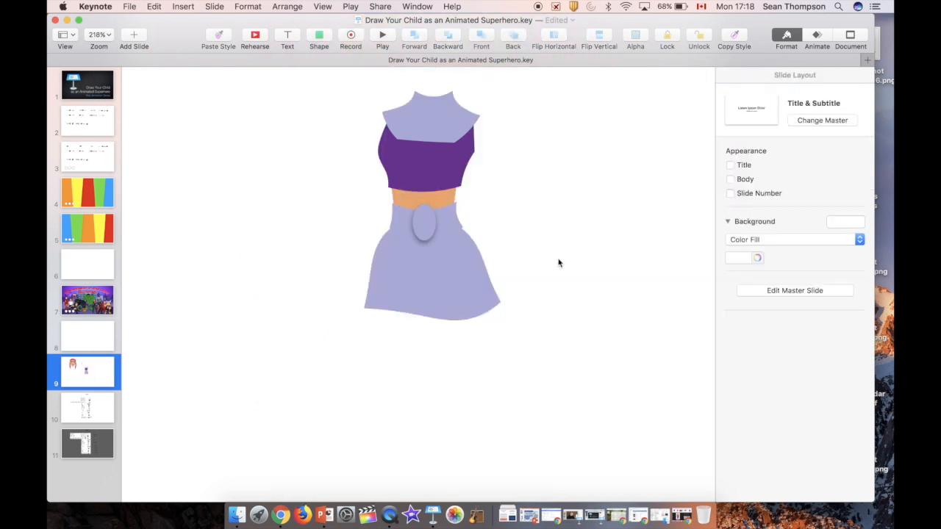
{"action": "left_click", "coordinate": [436, 270]}
{"action": "left_click", "coordinate": [724, 126]}
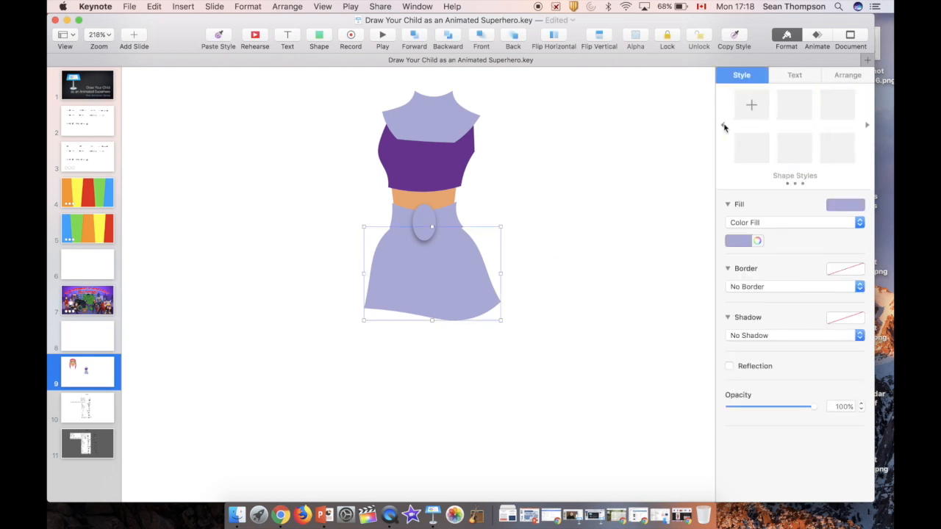
{"action": "left_click", "coordinate": [442, 171]}
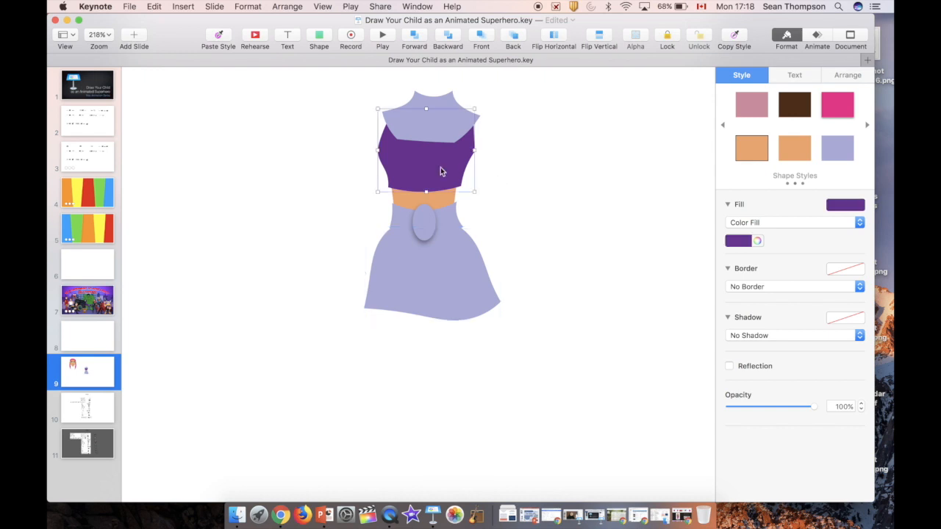
{"action": "left_click", "coordinate": [723, 127]}
{"action": "left_click", "coordinate": [724, 125]}
{"action": "left_click", "coordinate": [751, 105]}
Apply the saved purple shape style to the skirt.
{"action": "left_click", "coordinate": [426, 292]}
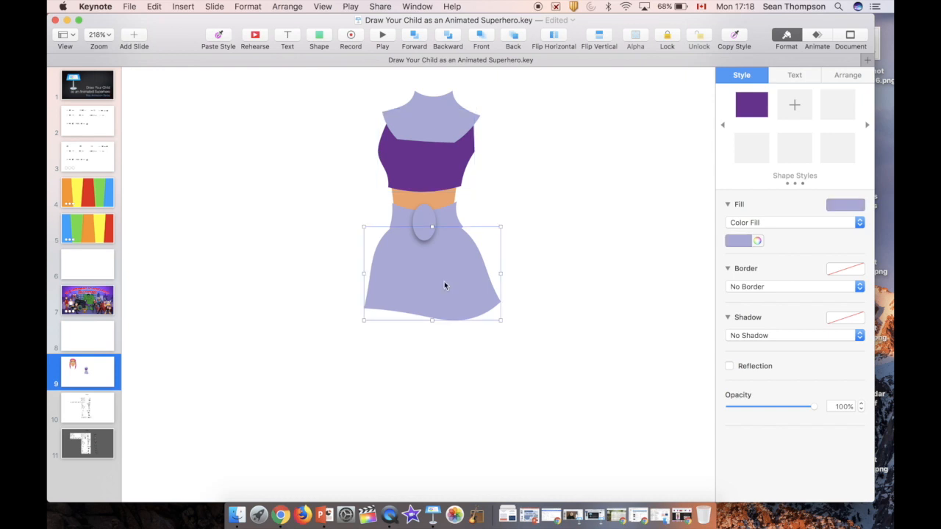
{"action": "left_click", "coordinate": [762, 105]}
{"action": "left_click", "coordinate": [658, 191]}
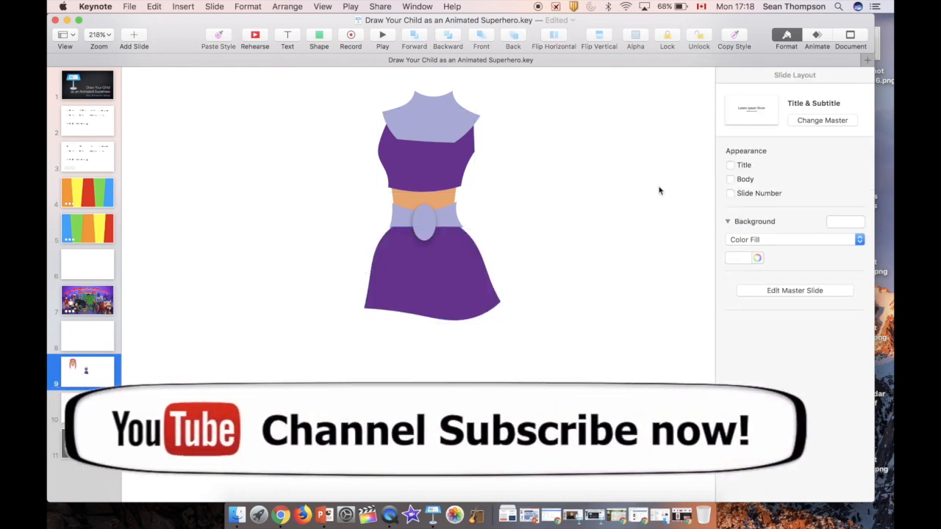
Add a drop shadow to the belt and shorten the oval buckle slightly from below.
{"action": "left_click", "coordinate": [462, 219]}
{"action": "left_click", "coordinate": [738, 336]}
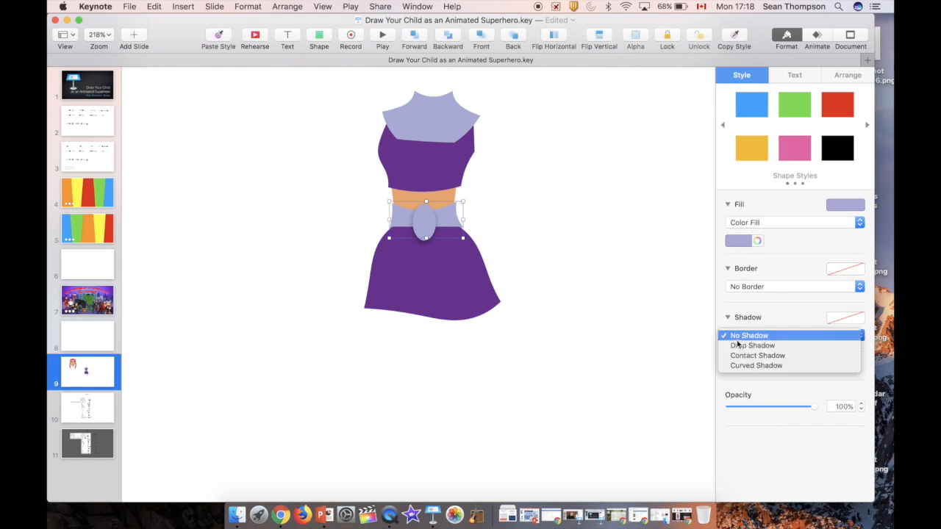
{"action": "left_click", "coordinate": [737, 343]}
{"action": "left_click", "coordinate": [422, 224]}
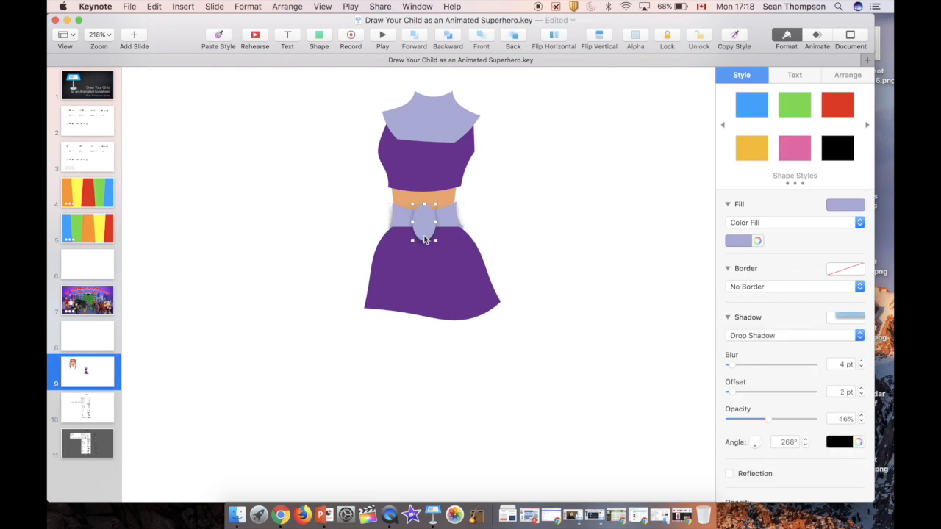
{"action": "left_click_drag", "start_coordinate": [424, 240], "coordinate": [424, 235]}
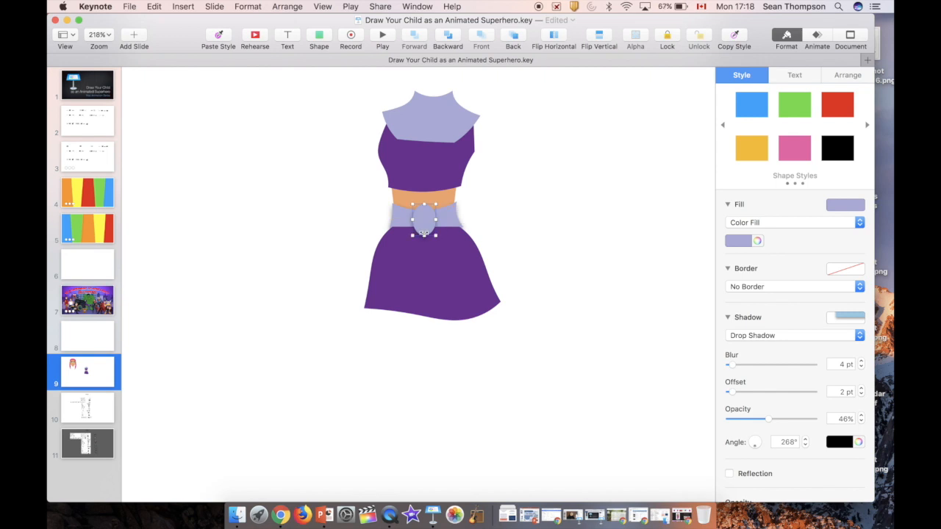
Paste the reference image back and trace the collar's gem as a closed four-point outline with the Pen tool.
{"action": "key", "text": "super+v"}
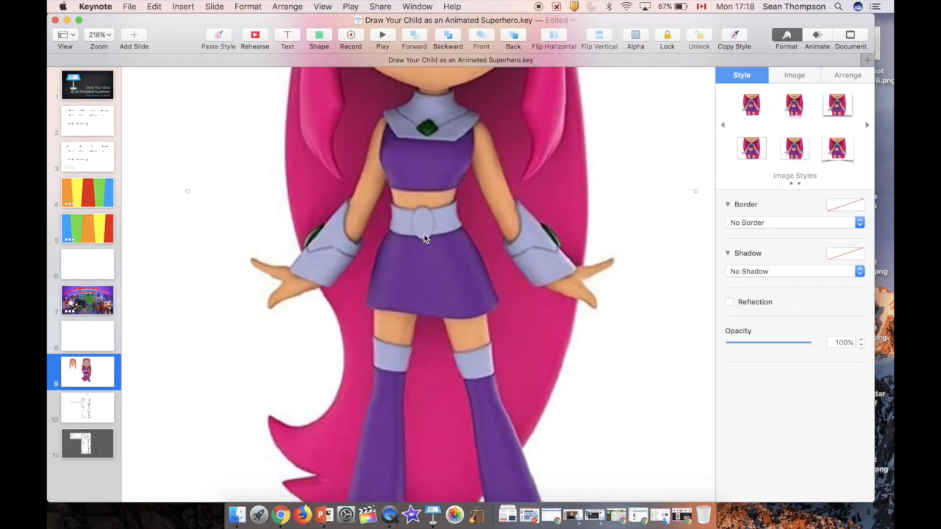
{"action": "left_click", "coordinate": [316, 40]}
{"action": "left_click", "coordinate": [434, 64]}
{"action": "left_click", "coordinate": [430, 118]}
{"action": "left_click", "coordinate": [416, 126]}
{"action": "left_click", "coordinate": [428, 138]}
{"action": "left_click", "coordinate": [439, 131]}
{"action": "left_click", "coordinate": [430, 119]}
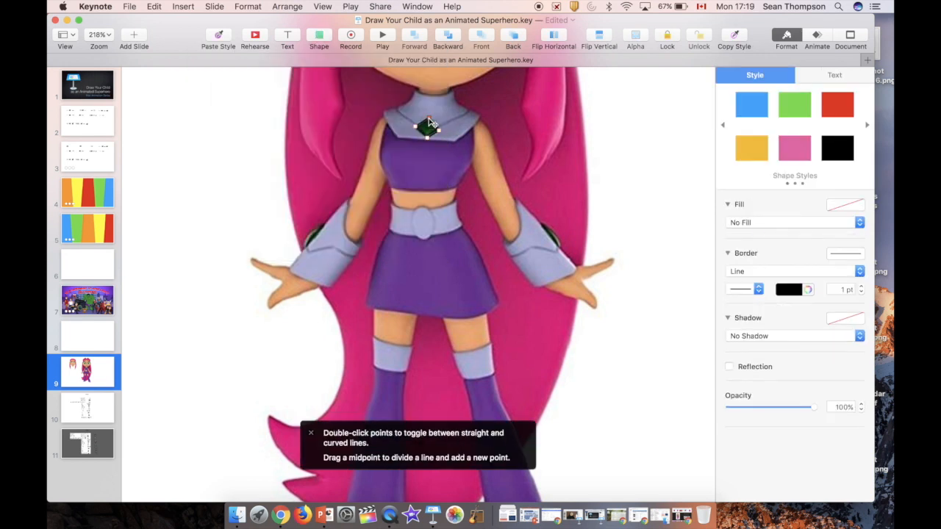
Give the gem a green color fill and remove its border.
{"action": "left_click", "coordinate": [436, 157]}
{"action": "left_click", "coordinate": [731, 223]}
{"action": "left_click", "coordinate": [737, 236]}
{"action": "left_click", "coordinate": [757, 241]}
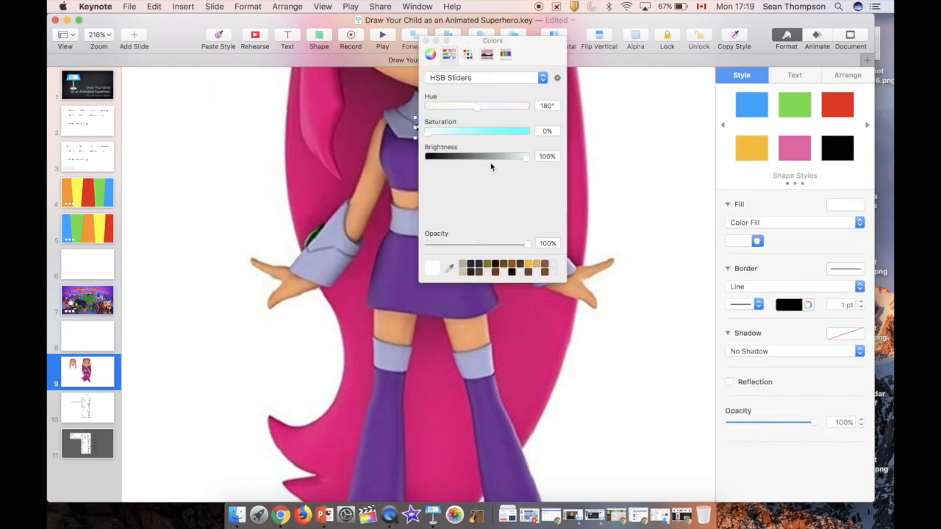
{"action": "left_click", "coordinate": [506, 54]}
{"action": "left_click", "coordinate": [486, 137]}
{"action": "left_click", "coordinate": [425, 41]}
{"action": "left_click", "coordinate": [781, 287]}
{"action": "left_click", "coordinate": [781, 272]}
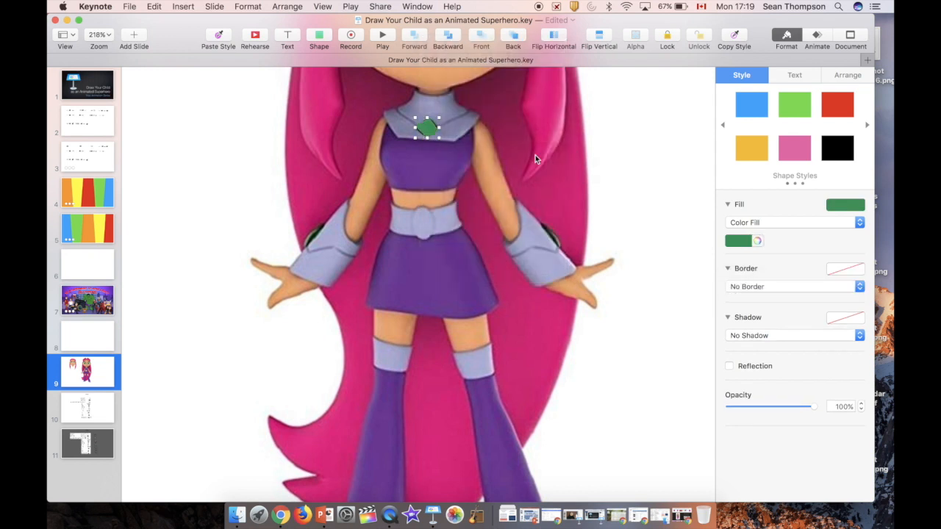
Curve the gem's corner points to match the reference and add a drop shadow.
{"action": "double_click", "coordinate": [426, 135]}
{"action": "double_click", "coordinate": [425, 138]}
{"action": "double_click", "coordinate": [415, 127]}
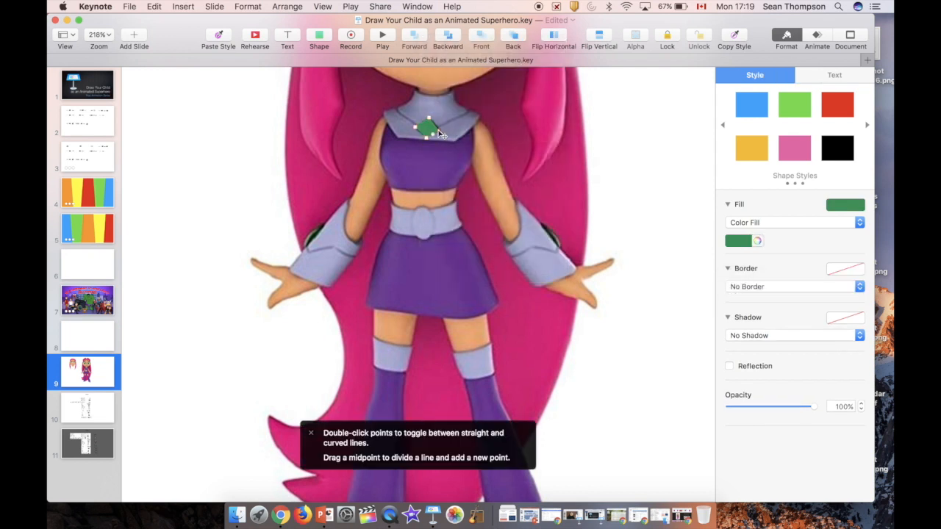
{"action": "left_click", "coordinate": [794, 335]}
{"action": "left_click", "coordinate": [764, 343]}
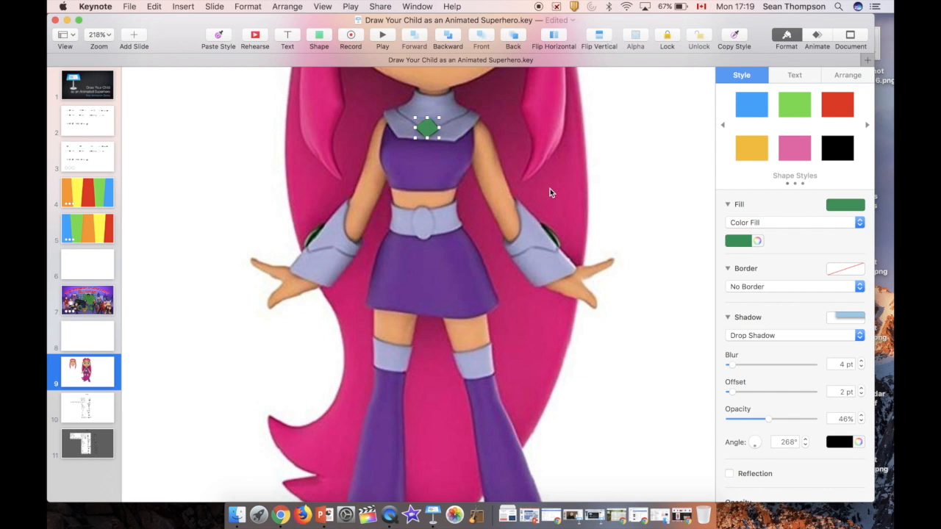
Trace the reference's left-hand thigh as a closed five-point outline with the Pen tool and apply the borderless orange shape style.
{"action": "left_click", "coordinate": [550, 188]}
{"action": "scroll", "coordinate": [550, 188], "scroll_direction": "down", "scroll_amount": 2}
{"action": "scroll", "coordinate": [549, 188], "scroll_direction": "up", "scroll_amount": 2}
{"action": "scroll", "coordinate": [550, 188], "scroll_direction": "down", "scroll_amount": 4}
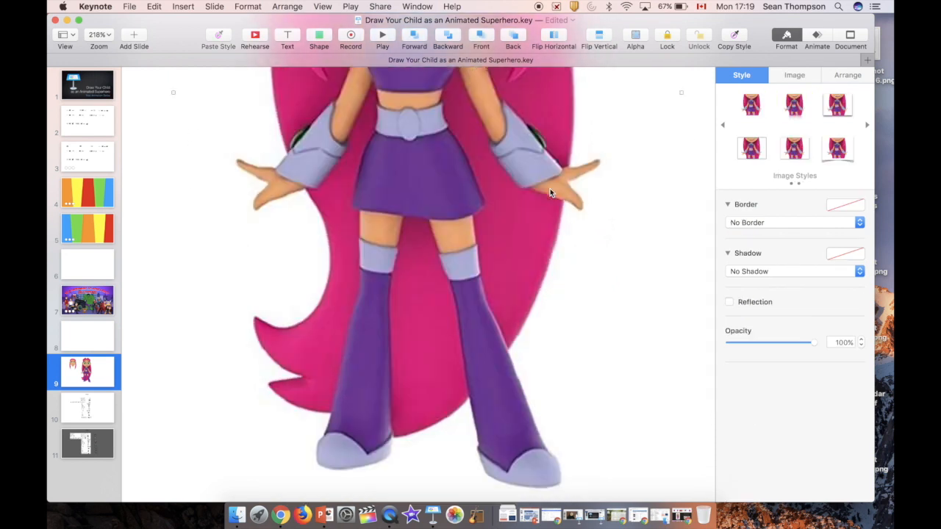
{"action": "left_click", "coordinate": [319, 38]}
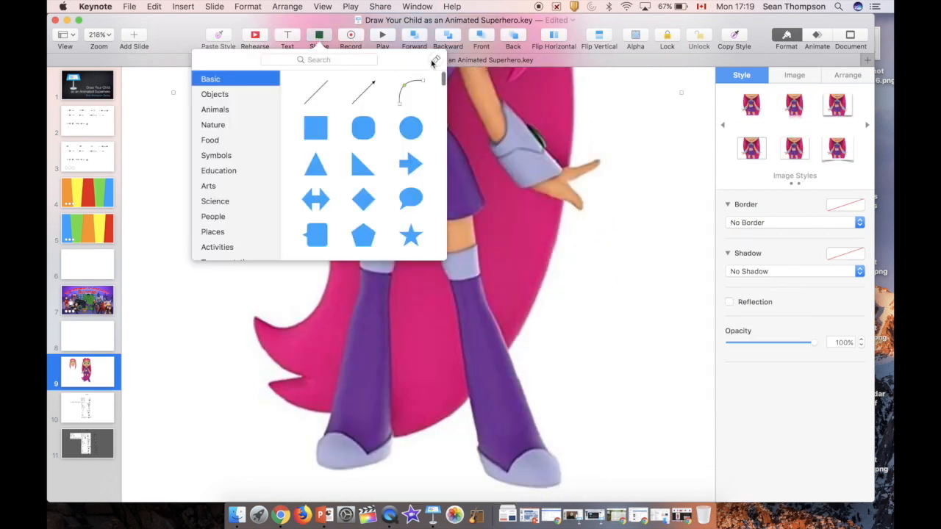
{"action": "left_click", "coordinate": [435, 60]}
{"action": "left_click", "coordinate": [362, 207]}
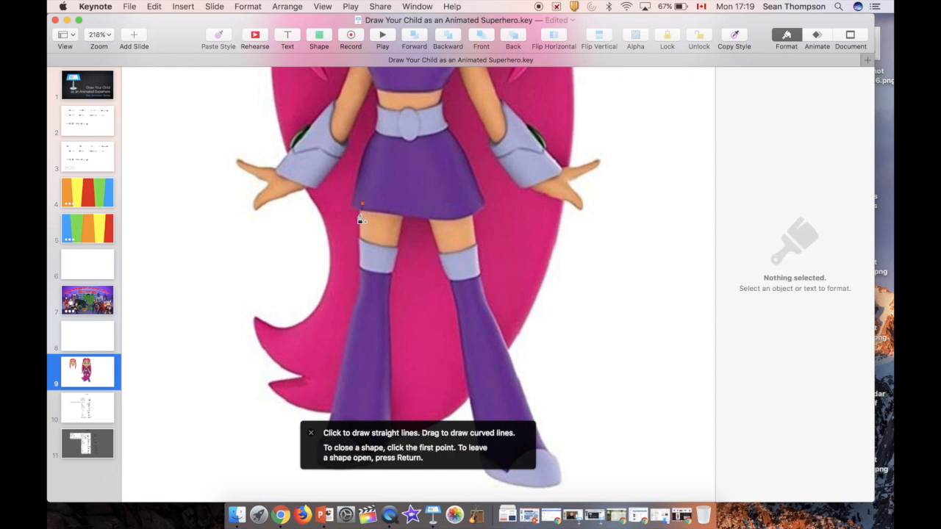
{"action": "left_click", "coordinate": [360, 224]}
{"action": "left_click", "coordinate": [361, 255]}
{"action": "left_click", "coordinate": [397, 258]}
{"action": "left_click", "coordinate": [403, 211]}
{"action": "left_click", "coordinate": [361, 204]}
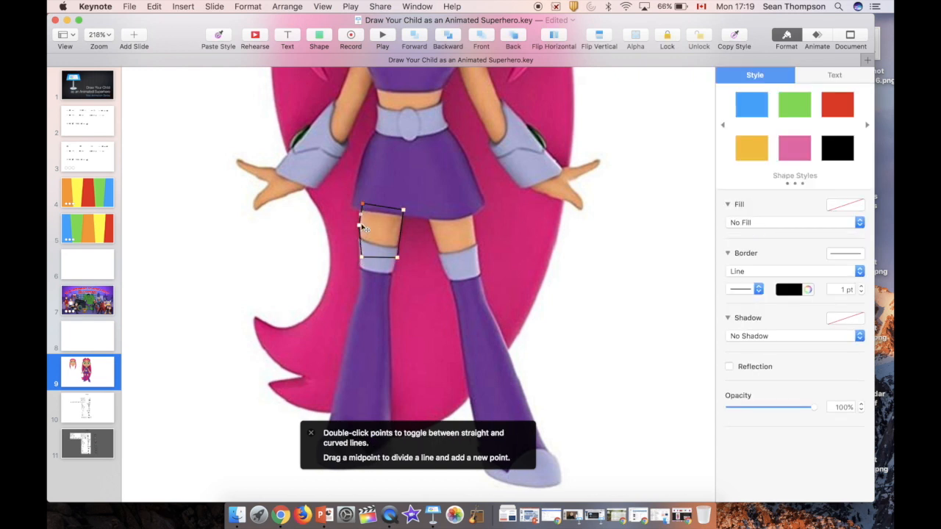
{"action": "left_click", "coordinate": [724, 126]}
{"action": "left_click", "coordinate": [792, 151]}
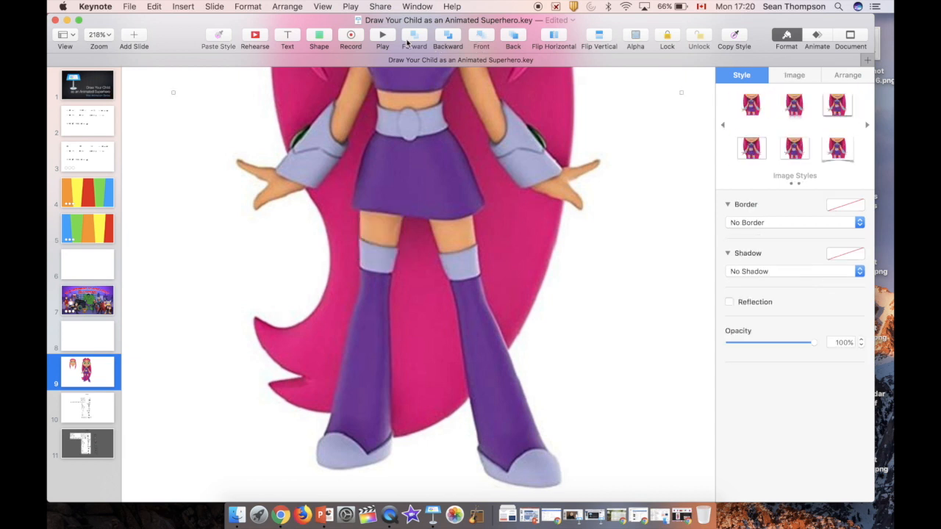
Trace the lavender cuff above the left-hand boot as a closed outline with the Pen tool.
{"action": "left_click", "coordinate": [316, 40]}
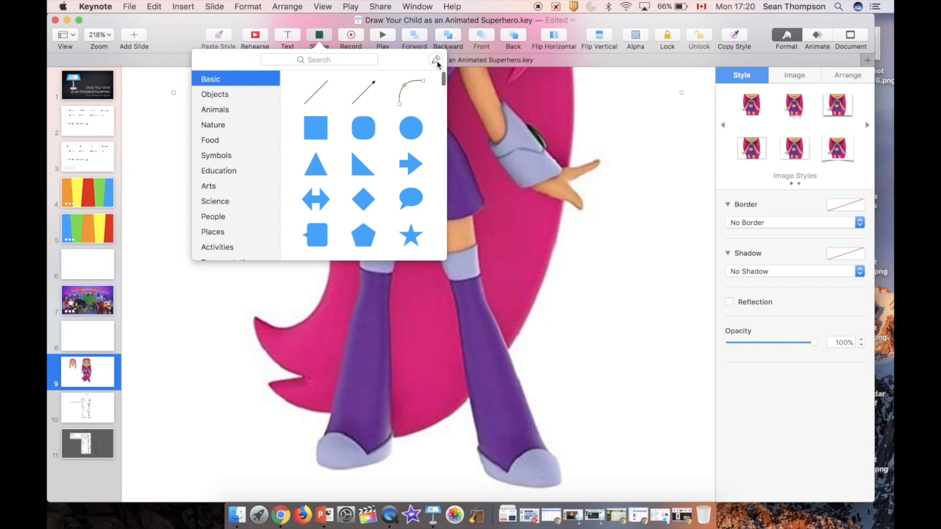
{"action": "left_click", "coordinate": [435, 62]}
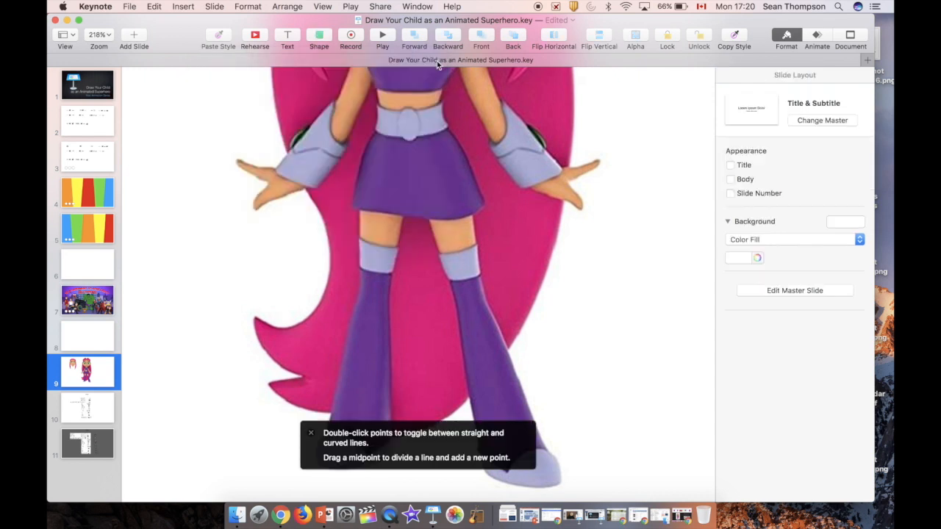
{"action": "left_click", "coordinate": [359, 240]}
{"action": "left_click", "coordinate": [360, 269]}
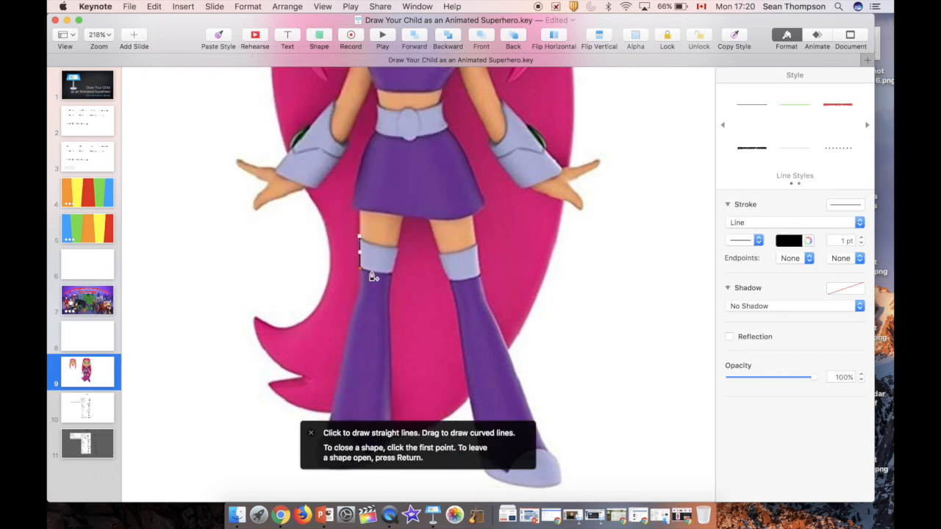
{"action": "left_click", "coordinate": [395, 273]}
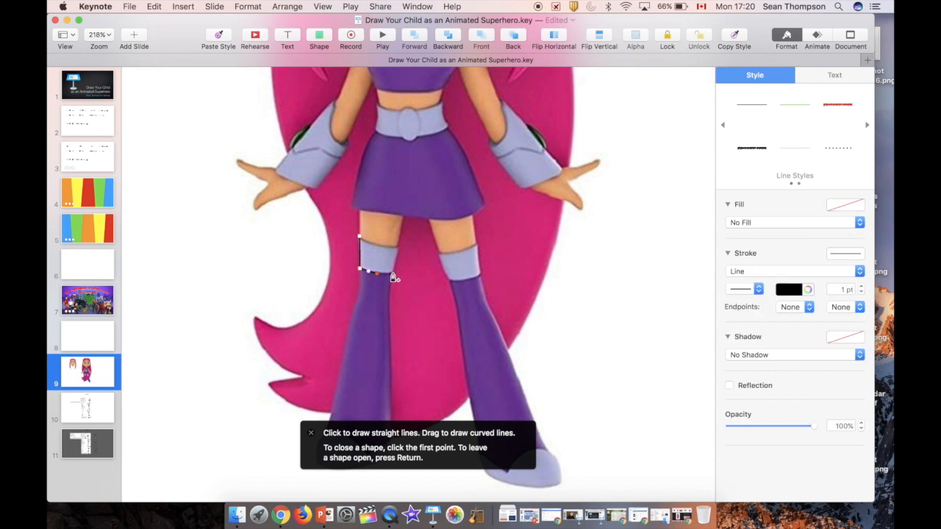
{"action": "left_click", "coordinate": [399, 245]}
{"action": "left_click", "coordinate": [359, 239]}
Curve the boot cuff's outline and give it the borderless lavender shape style with a drop shadow.
{"action": "double_click", "coordinate": [383, 249]}
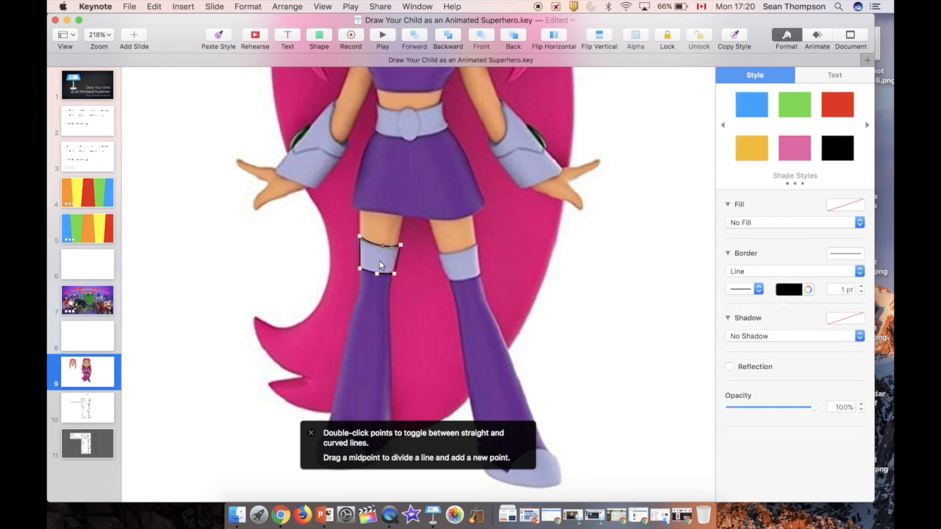
{"action": "key", "text": "Return"}
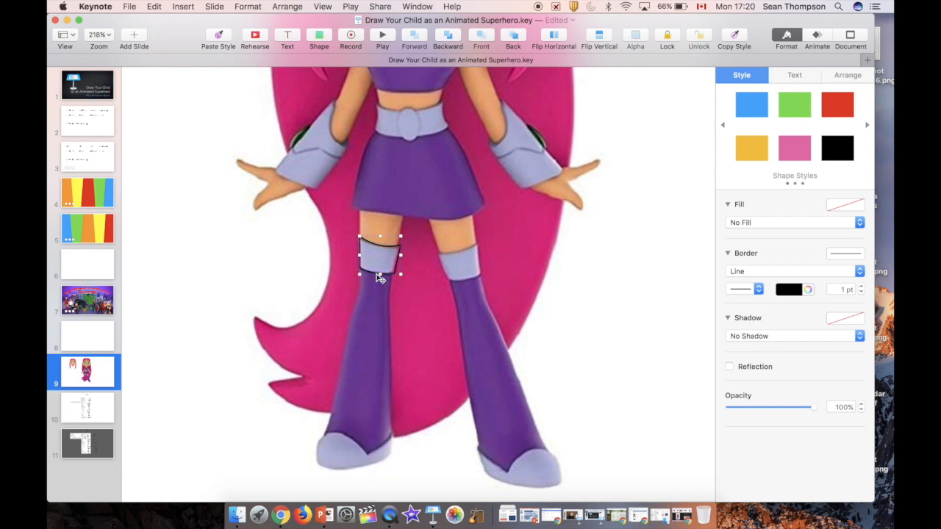
{"action": "left_click", "coordinate": [722, 126]}
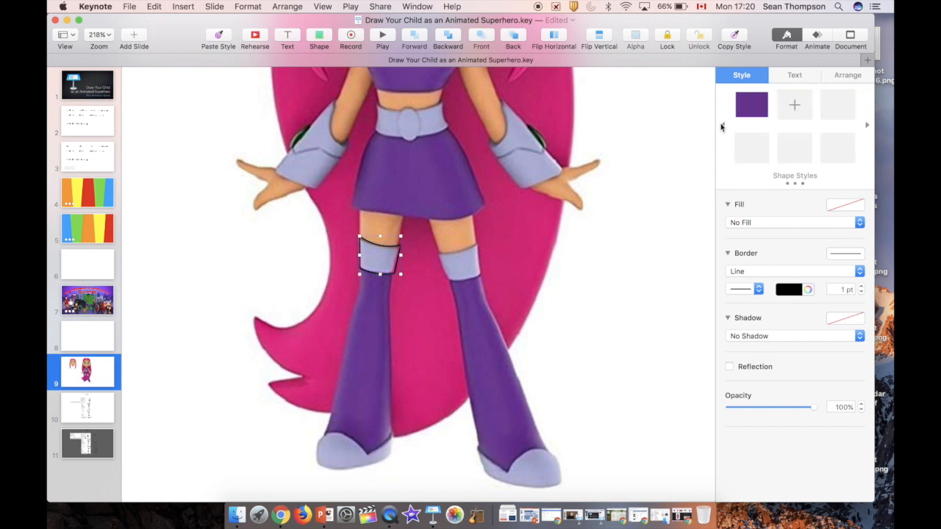
{"action": "left_click", "coordinate": [722, 127]}
{"action": "left_click", "coordinate": [833, 151]}
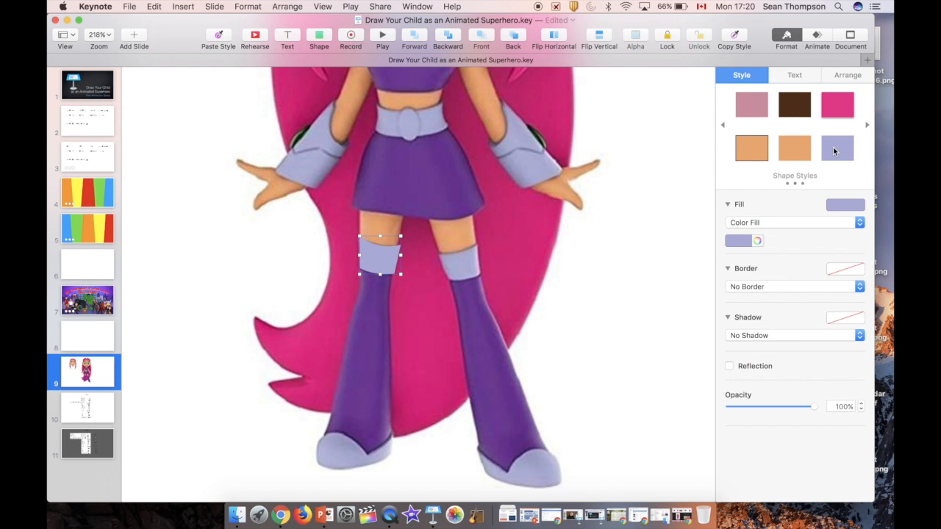
{"action": "left_click", "coordinate": [779, 336]}
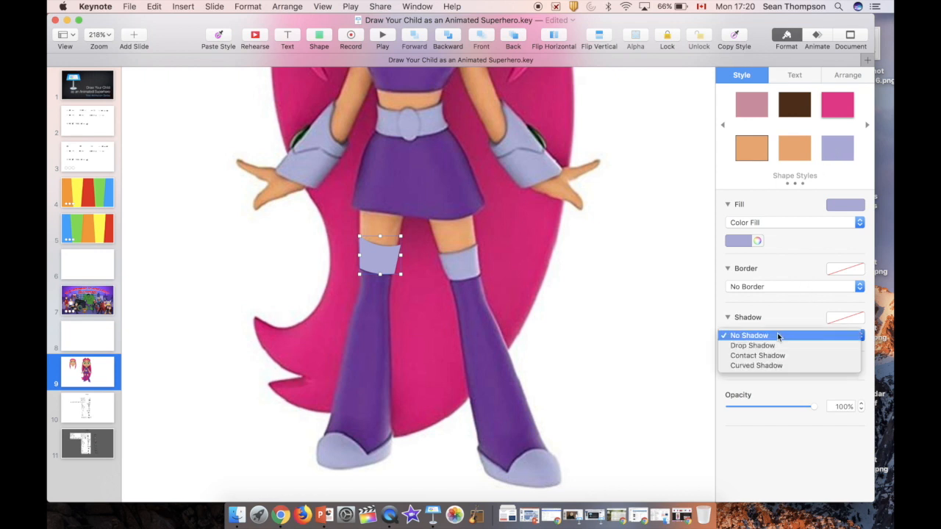
{"action": "left_click", "coordinate": [773, 346]}
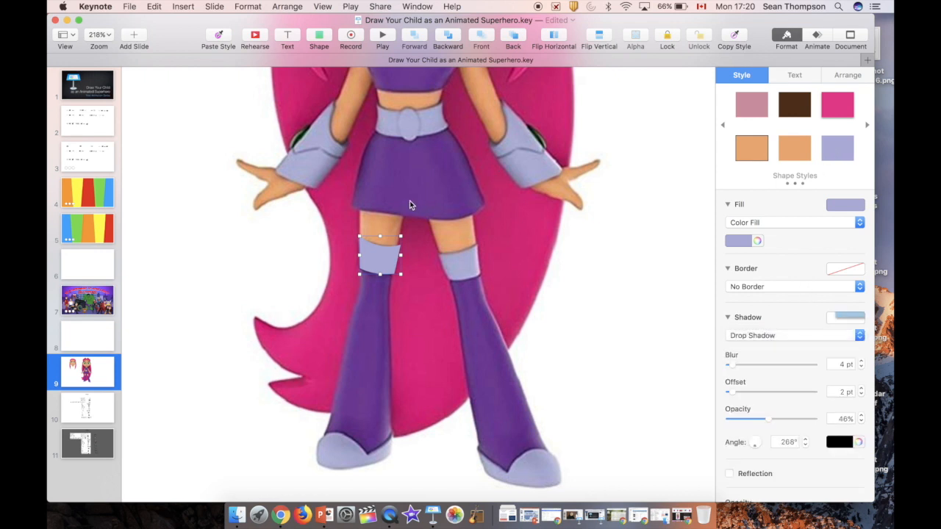
Trace the purple boot leg below the cuff, from cuff to shoe, as a closed outline with the Pen tool.
{"action": "left_click", "coordinate": [326, 37]}
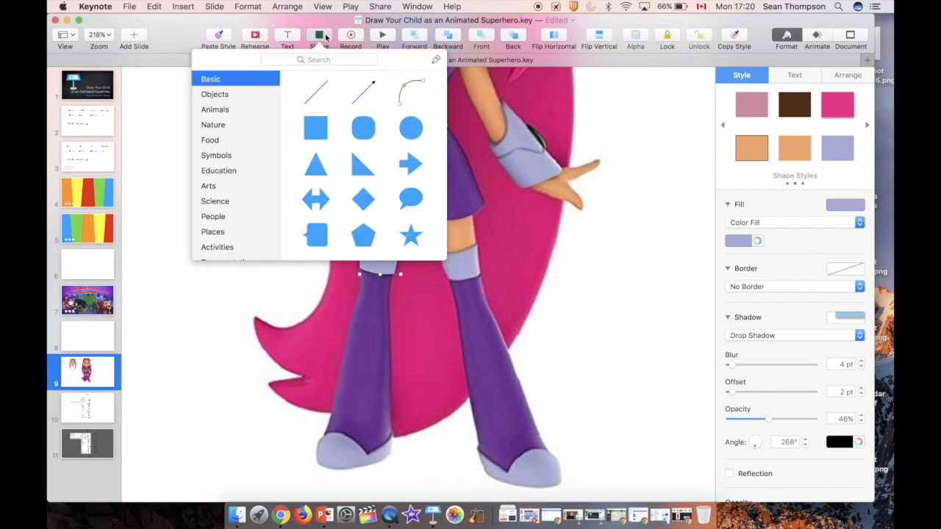
{"action": "left_click", "coordinate": [437, 60]}
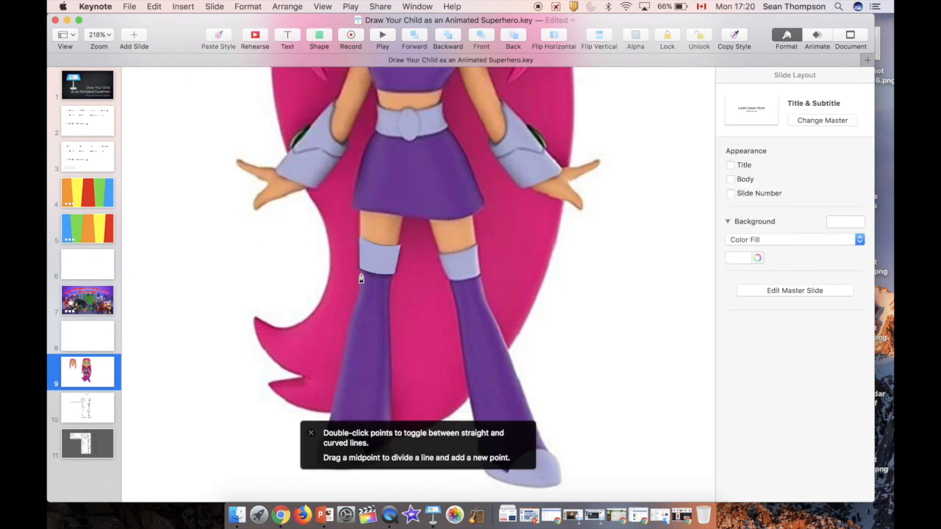
{"action": "left_click", "coordinate": [360, 267]}
{"action": "left_click", "coordinate": [361, 295]}
{"action": "left_click", "coordinate": [339, 358]}
{"action": "left_click", "coordinate": [329, 417]}
{"action": "left_click", "coordinate": [323, 440]}
{"action": "left_click", "coordinate": [368, 458]}
{"action": "left_click", "coordinate": [392, 440]}
{"action": "left_click", "coordinate": [390, 327]}
{"action": "left_click", "coordinate": [389, 303]}
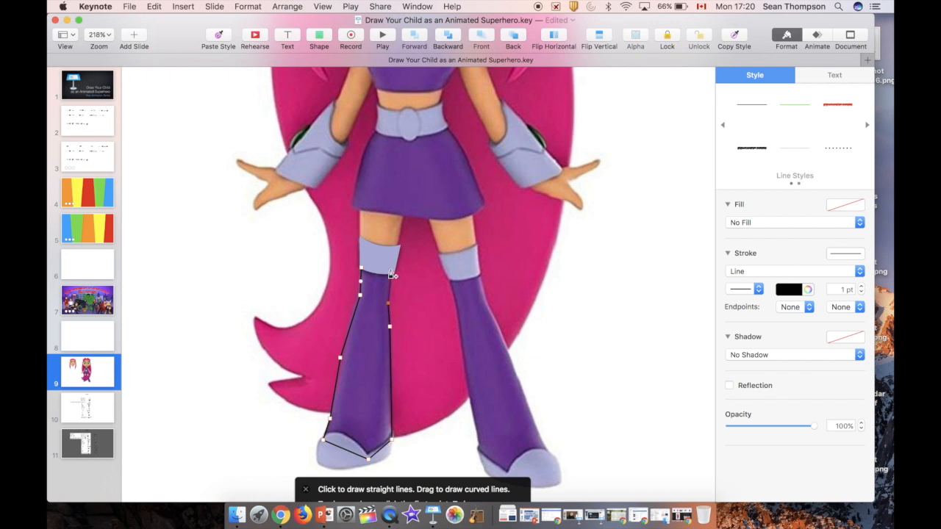
{"action": "left_click", "coordinate": [392, 269]}
{"action": "left_click", "coordinate": [360, 268]}
Curve the side points of the boot leg outline and apply the borderless purple shape style.
{"action": "double_click", "coordinate": [360, 296]}
{"action": "double_click", "coordinate": [339, 358]}
{"action": "double_click", "coordinate": [330, 418]}
{"action": "double_click", "coordinate": [390, 327]}
{"action": "double_click", "coordinate": [389, 303]}
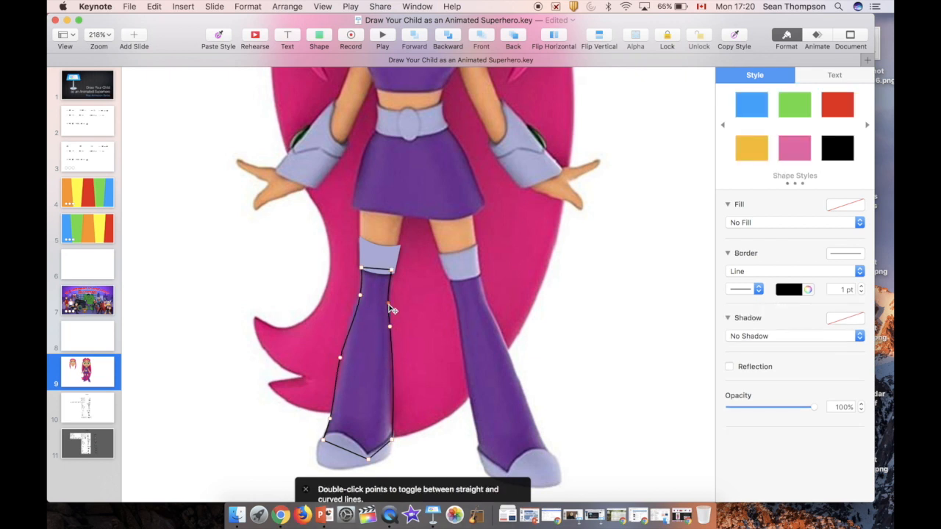
{"action": "key", "text": "Escape"}
{"action": "left_click", "coordinate": [867, 125]}
{"action": "left_click", "coordinate": [868, 125]}
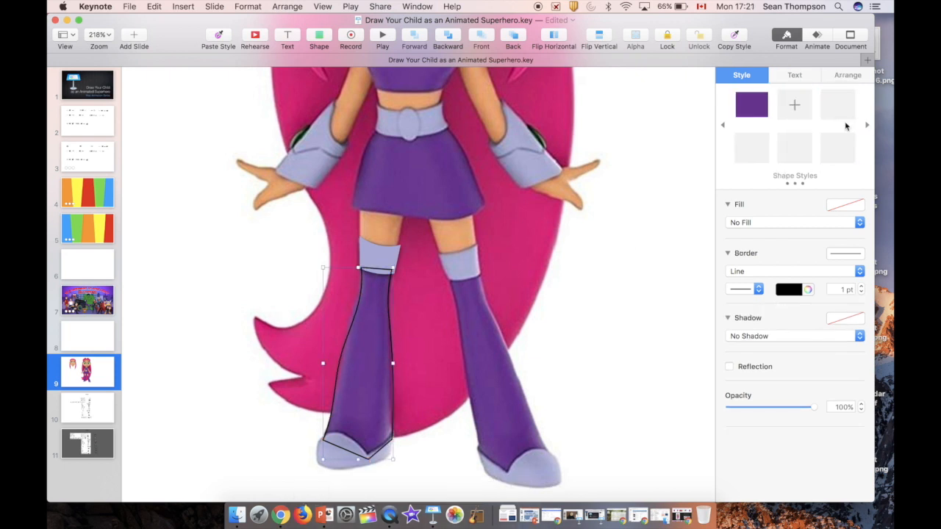
{"action": "left_click", "coordinate": [756, 107]}
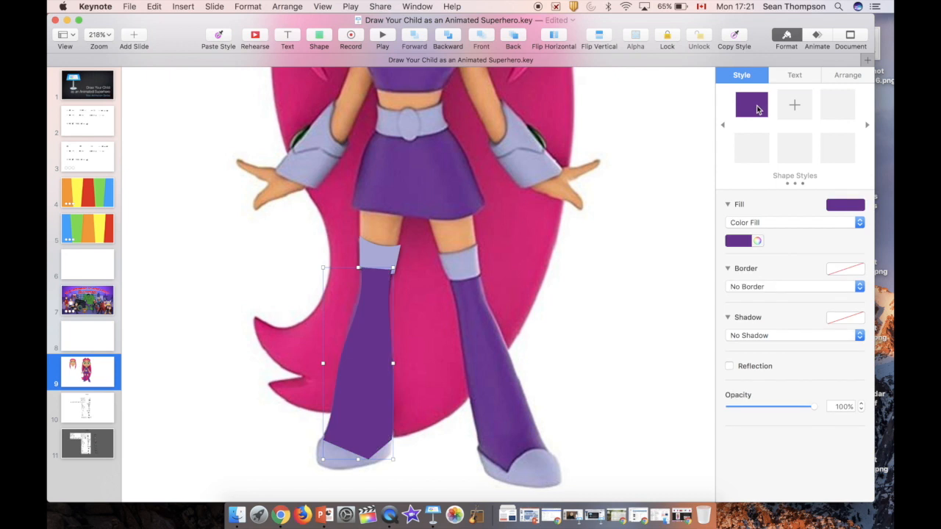
Bring the reference image to the front and trace the left-hand lavender shoe as a closed outline with the Pen tool.
{"action": "left_click", "coordinate": [533, 235]}
{"action": "left_click", "coordinate": [480, 37]}
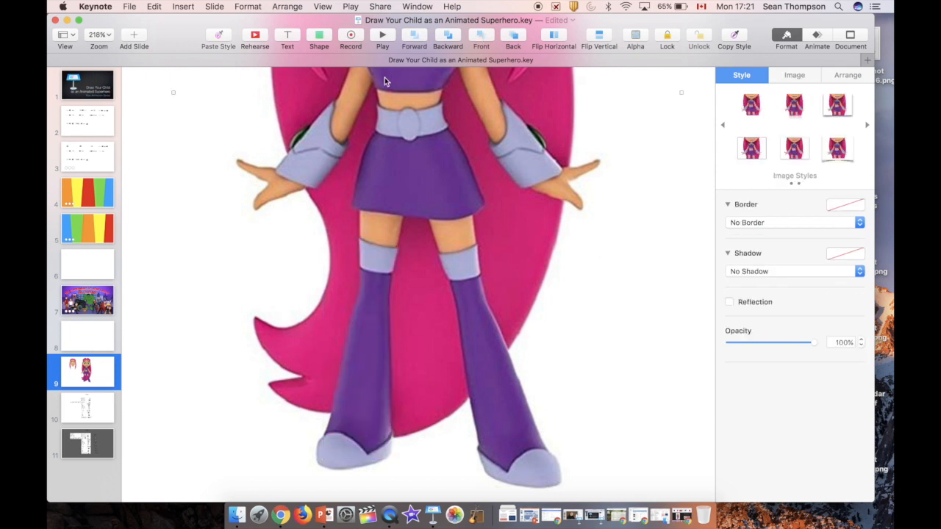
{"action": "left_click", "coordinate": [319, 38]}
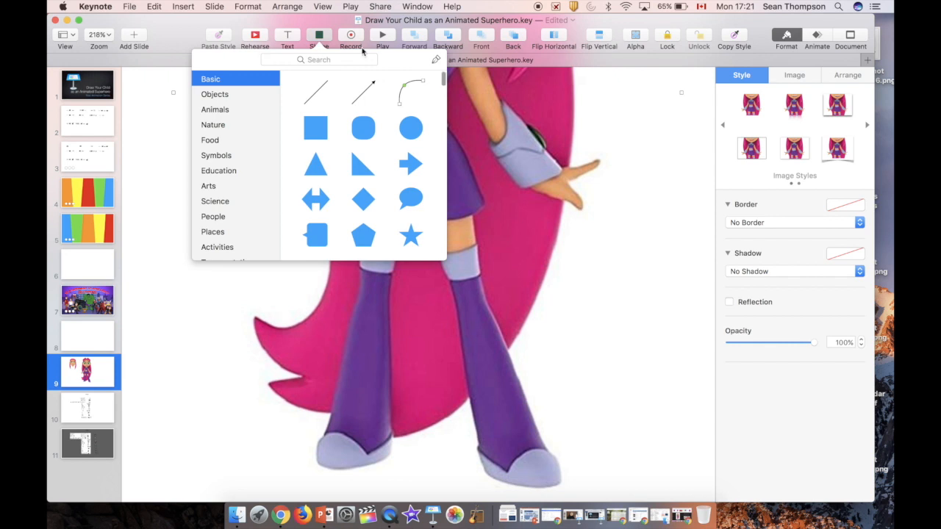
{"action": "left_click", "coordinate": [436, 65]}
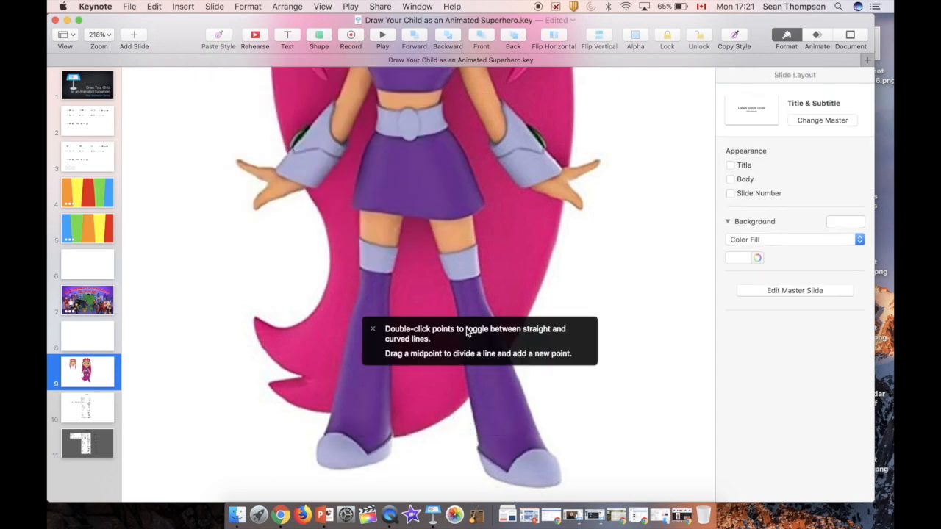
{"action": "left_click", "coordinate": [392, 433]}
{"action": "left_click", "coordinate": [379, 446]}
{"action": "left_click", "coordinate": [368, 455]}
{"action": "left_click", "coordinate": [344, 433]}
{"action": "left_click", "coordinate": [324, 435]}
{"action": "left_click", "coordinate": [316, 443]}
{"action": "left_click", "coordinate": [318, 464]}
{"action": "left_click", "coordinate": [336, 470]}
{"action": "left_click", "coordinate": [386, 460]}
{"action": "left_click", "coordinate": [393, 452]}
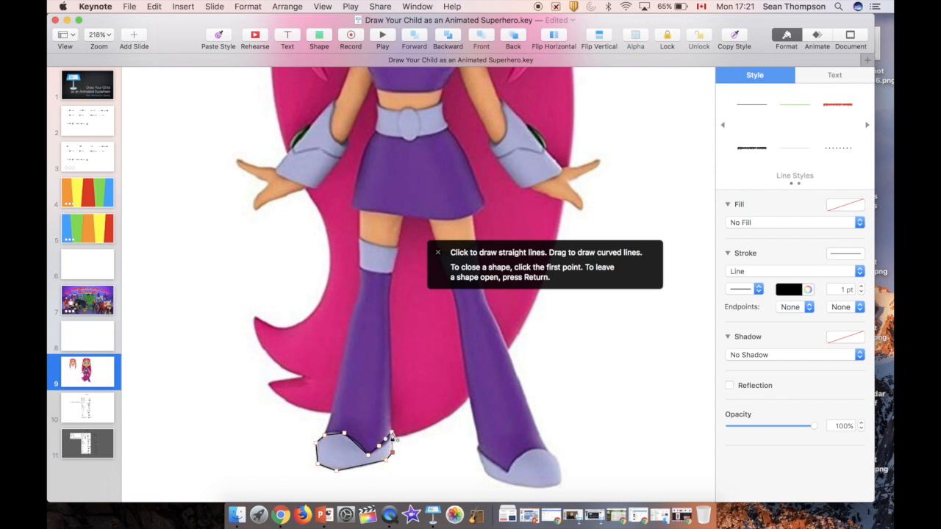
{"action": "left_click", "coordinate": [392, 432]}
Turn the shoe outline's straight points into curves that follow the rounded toe, heel and sole.
{"action": "double_click", "coordinate": [379, 446]}
{"action": "double_click", "coordinate": [344, 433]}
{"action": "double_click", "coordinate": [324, 436]}
{"action": "double_click", "coordinate": [316, 442]}
{"action": "double_click", "coordinate": [318, 464]}
{"action": "double_click", "coordinate": [336, 470]}
{"action": "double_click", "coordinate": [385, 460]}
{"action": "left_click_drag", "start_coordinate": [363, 472], "coordinate": [359, 467]}
{"action": "key", "text": "super+z"}
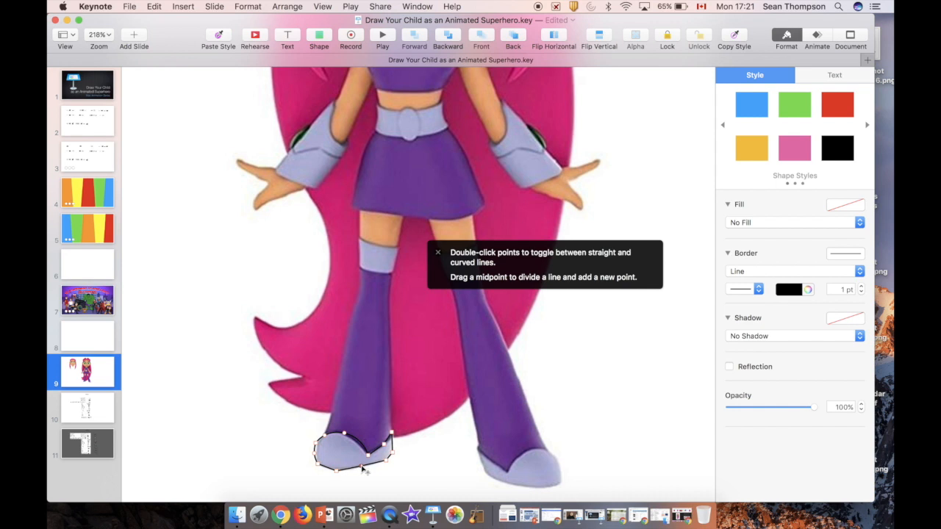
{"action": "key", "text": "Return"}
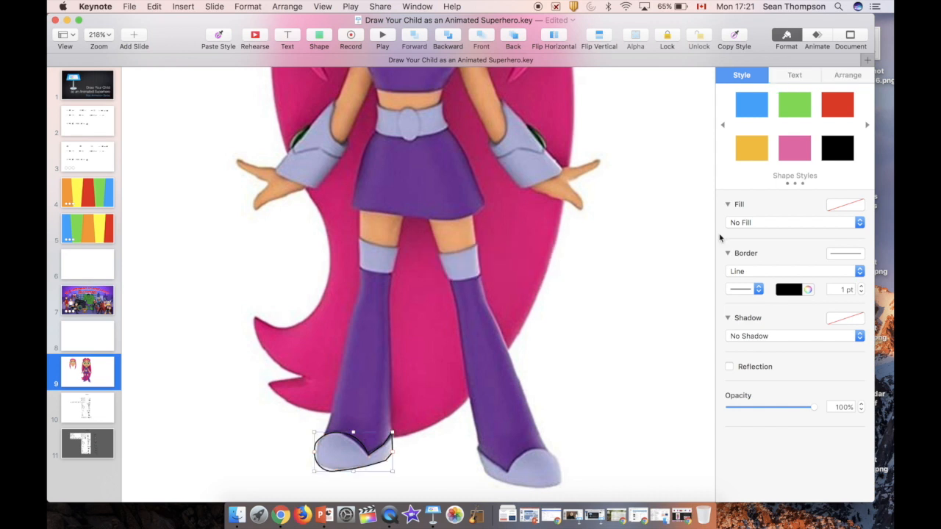
Apply the borderless lavender shape style to the shoe and add a drop shadow.
{"action": "left_click", "coordinate": [722, 126]}
{"action": "left_click", "coordinate": [834, 154]}
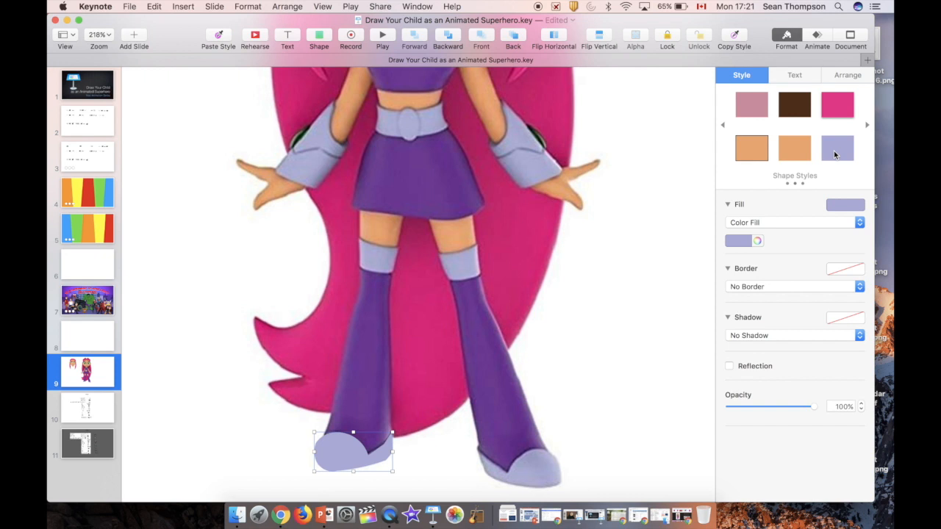
{"action": "left_click", "coordinate": [783, 336]}
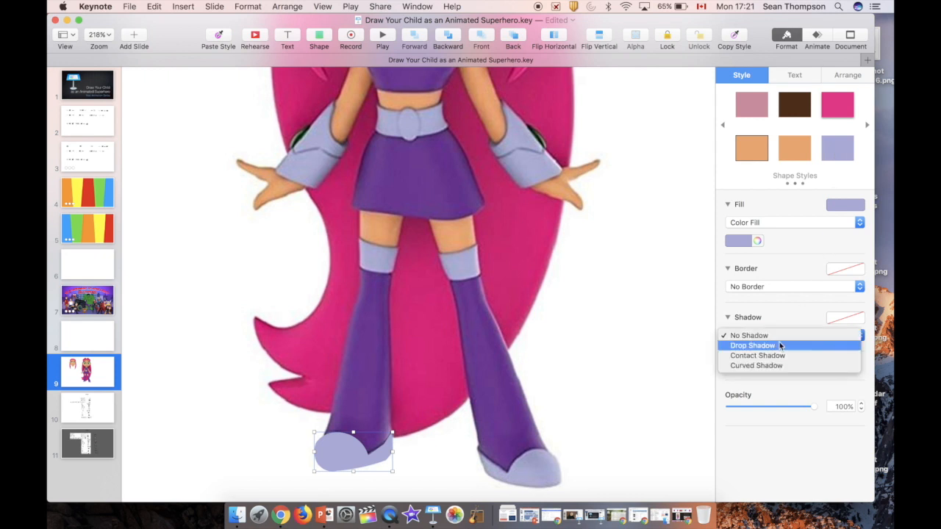
{"action": "left_click", "coordinate": [780, 345]}
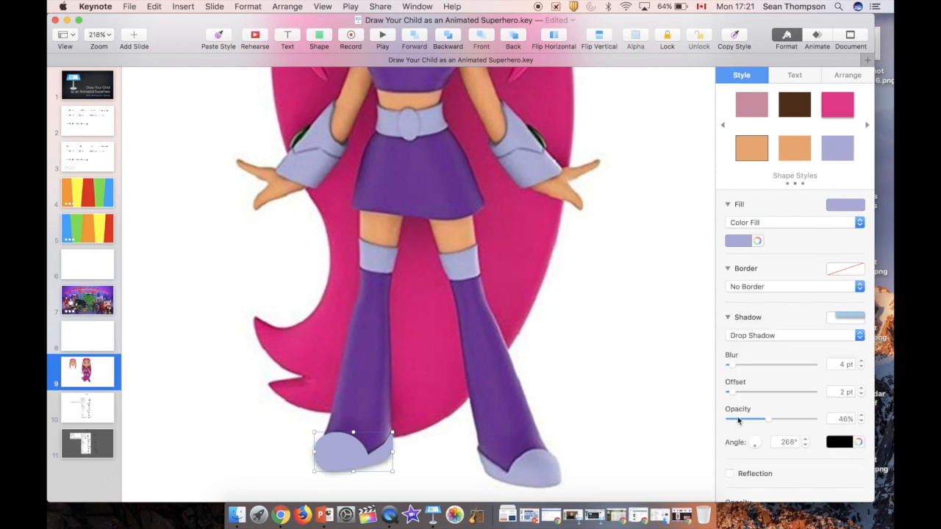
Set the shoe's drop shadow to a 105.5° angle, 0 pt blur, 2 pt offset and 87% opacity.
{"action": "left_click_drag", "start_coordinate": [757, 446], "coordinate": [752, 436]}
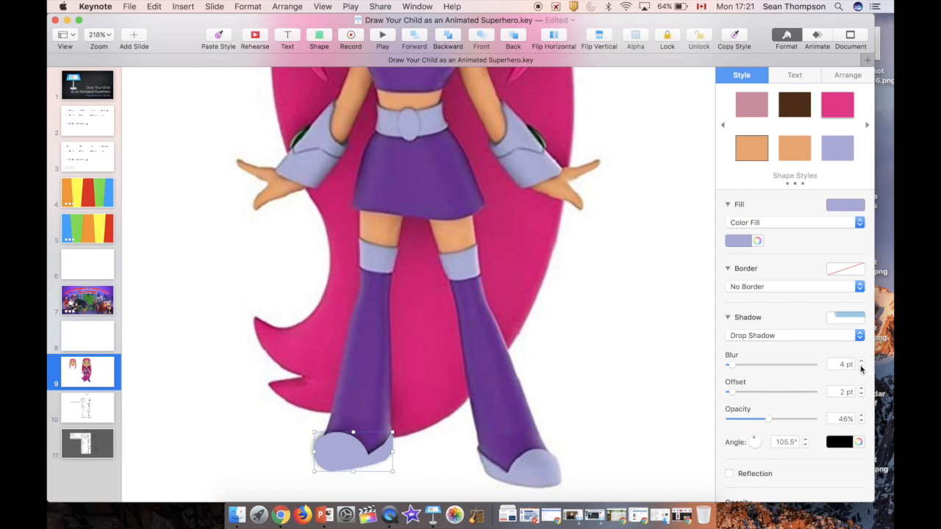
{"action": "left_click", "coordinate": [861, 389]}
{"action": "left_click", "coordinate": [861, 389]}
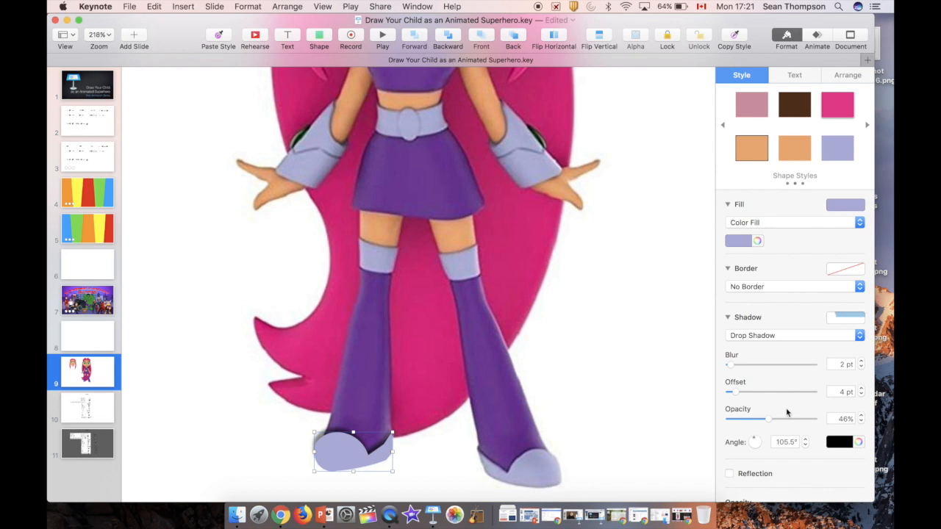
{"action": "mouse_move", "coordinate": [767, 419]}
{"action": "left_mouse_down"}
{"action": "mouse_move", "coordinate": [826, 419]}
{"action": "mouse_move", "coordinate": [774, 424]}
{"action": "left_mouse_up"}
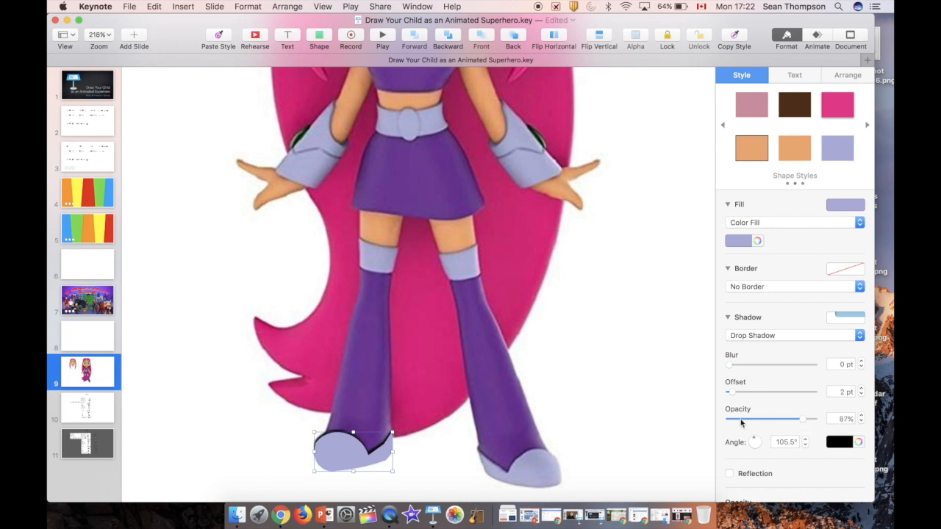
Delete the reference character image and bring the lavender boot cuff in front of the thigh and boot leg.
{"action": "left_click", "coordinate": [515, 288]}
{"action": "key", "text": "Delete"}
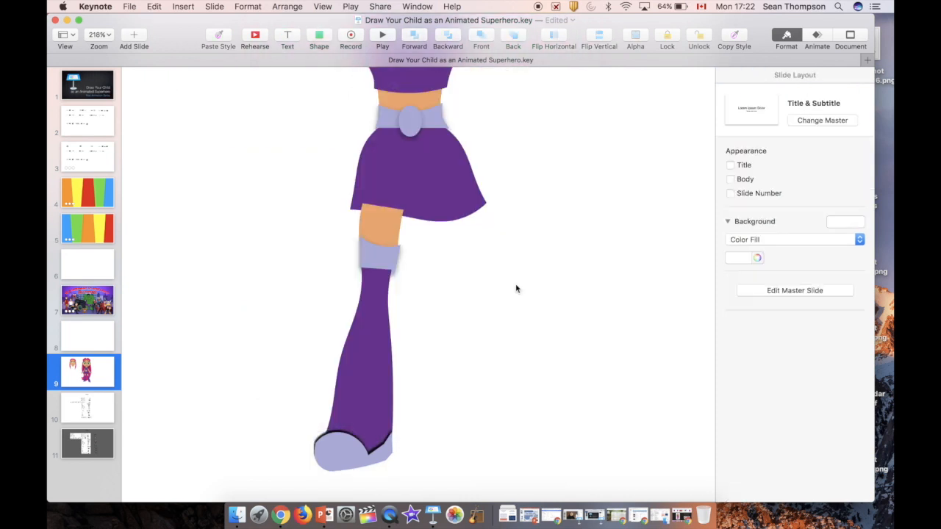
{"action": "left_click", "coordinate": [381, 225]}
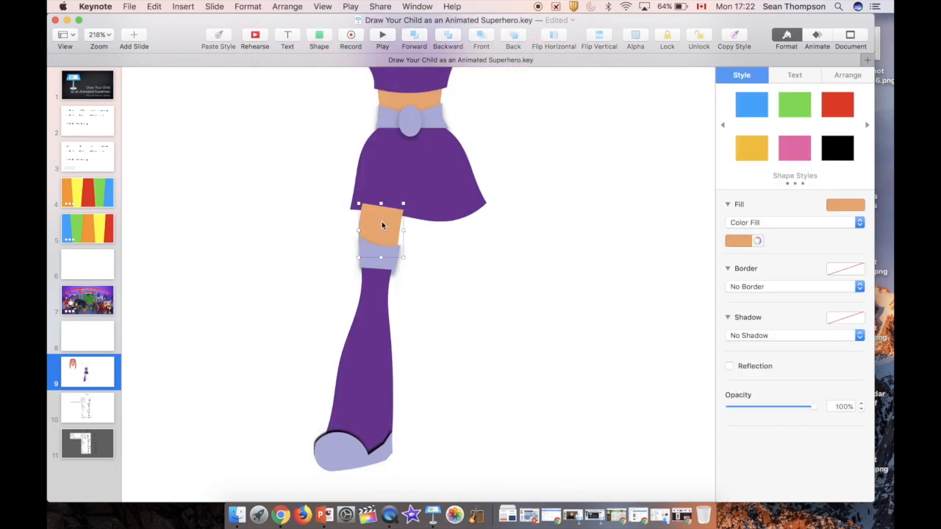
{"action": "left_click", "coordinate": [390, 266]}
{"action": "left_click", "coordinate": [484, 37]}
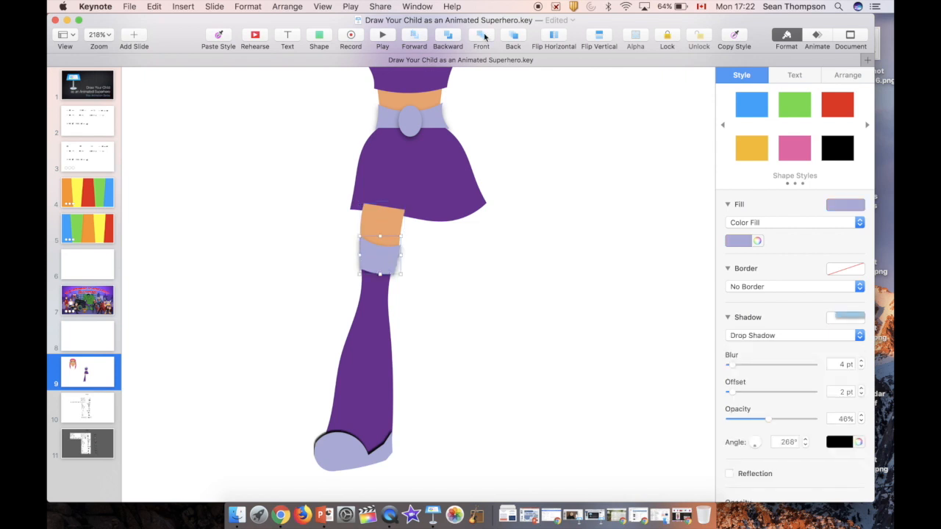
Edit the shoe's points to round its sole and slightly adjust the angle of its drop shadow.
{"action": "double_click", "coordinate": [383, 443]}
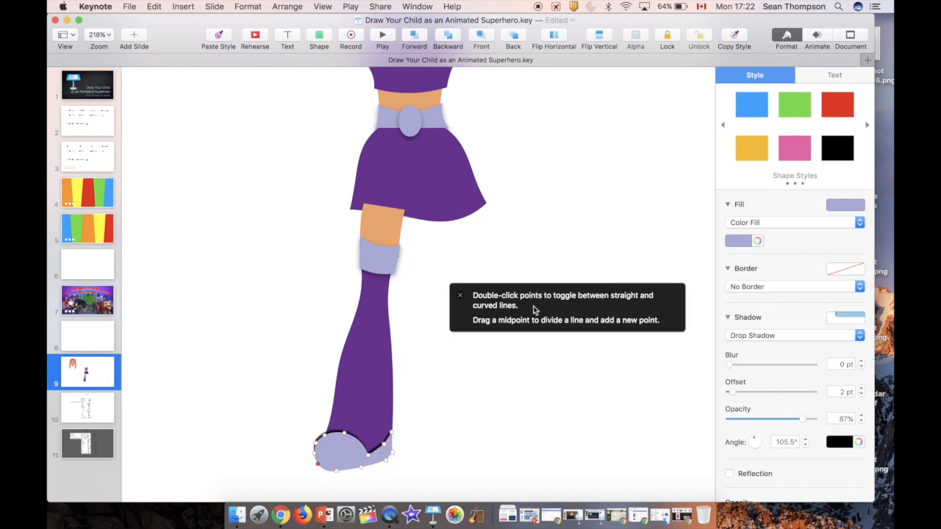
{"action": "left_click_drag", "start_coordinate": [755, 442], "coordinate": [760, 441]}
{"action": "left_click", "coordinate": [549, 441]}
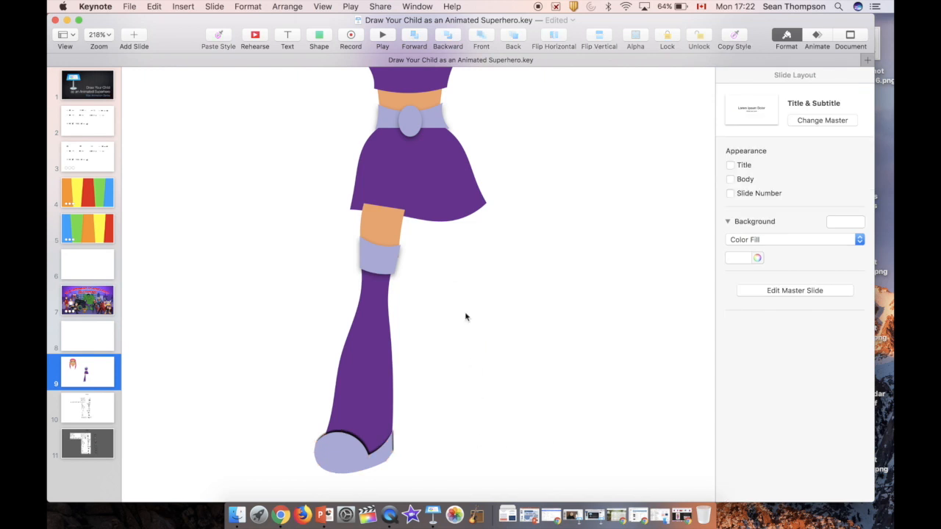
Group the thigh, cuff, boot leg and shoe into one leg and send it behind the skirt.
{"action": "left_click", "coordinate": [387, 238]}
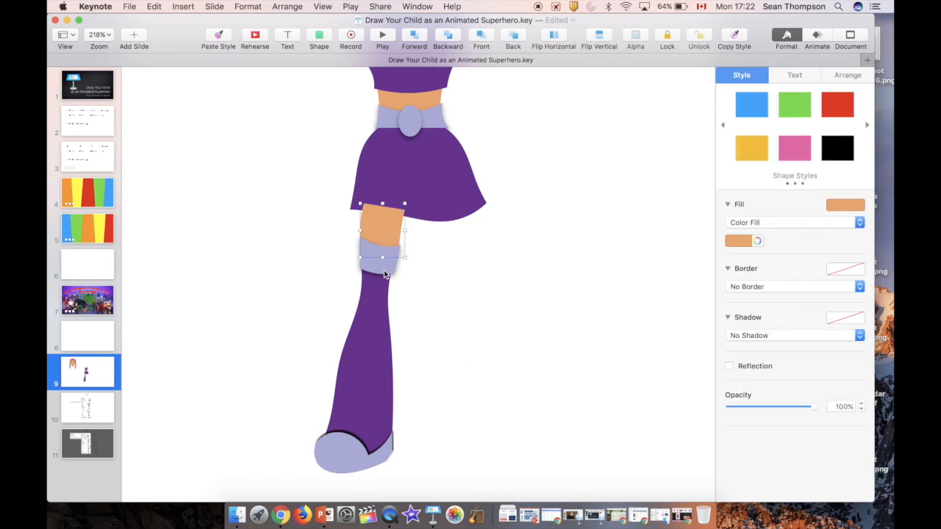
{"action": "left_click", "coordinate": [384, 272], "text": "shift"}
{"action": "left_click", "coordinate": [378, 315], "text": "shift"}
{"action": "left_click", "coordinate": [342, 462], "text": "shift"}
{"action": "key", "text": "alt+super+g"}
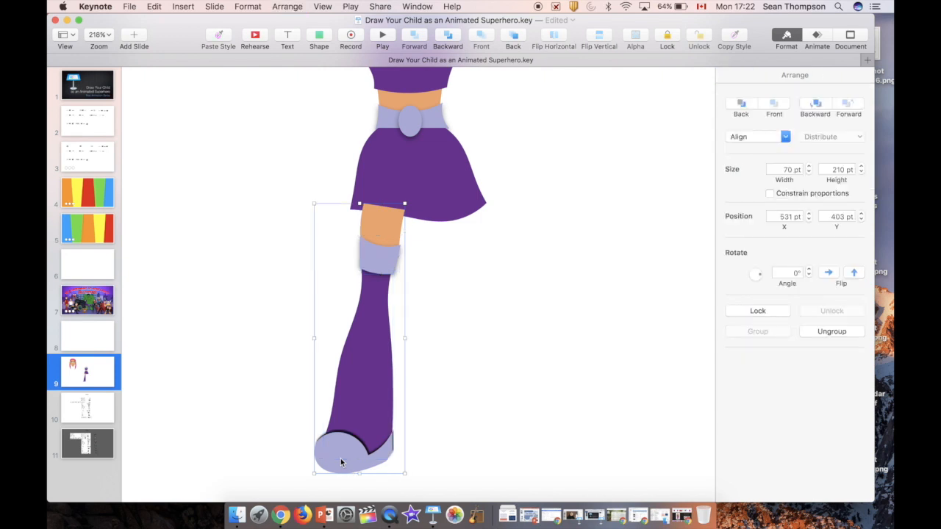
{"action": "left_click", "coordinate": [513, 43]}
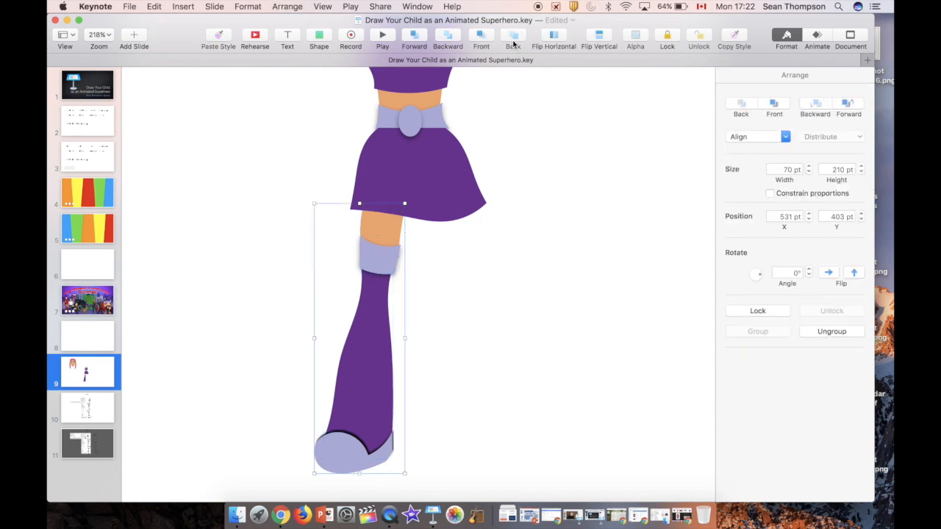
Duplicate the leg group, flip it horizontally, and place it behind the skirt as the opposite leg.
{"action": "key", "text": "super+d"}
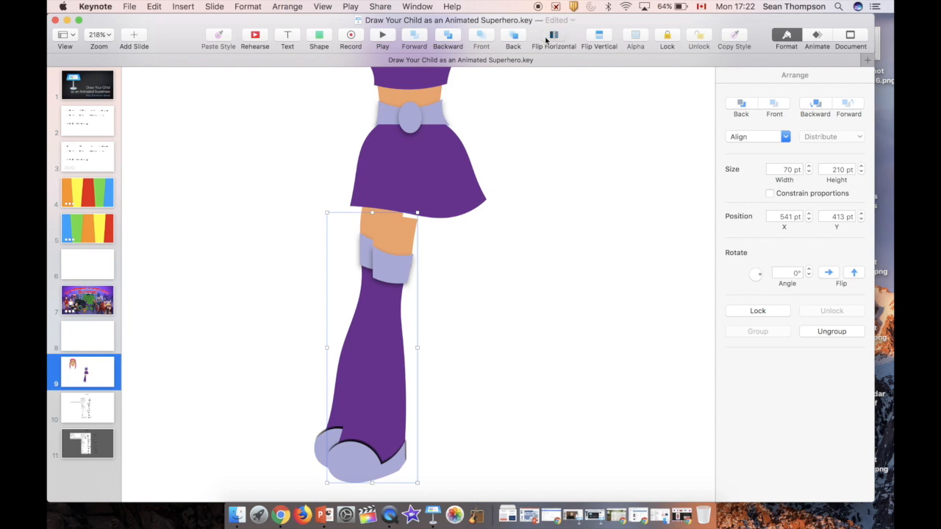
{"action": "left_click", "coordinate": [548, 39]}
{"action": "left_click_drag", "start_coordinate": [371, 331], "coordinate": [465, 331]}
{"action": "left_click", "coordinate": [512, 37]}
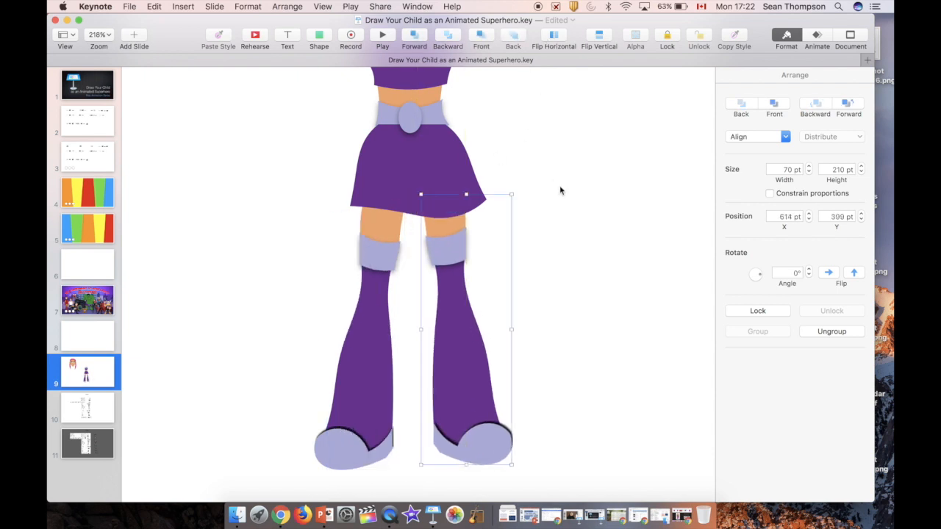
{"action": "scroll", "coordinate": [561, 196], "scroll_direction": "up", "scroll_amount": 8}
{"action": "scroll", "coordinate": [561, 196], "scroll_direction": "down", "scroll_amount": 4}
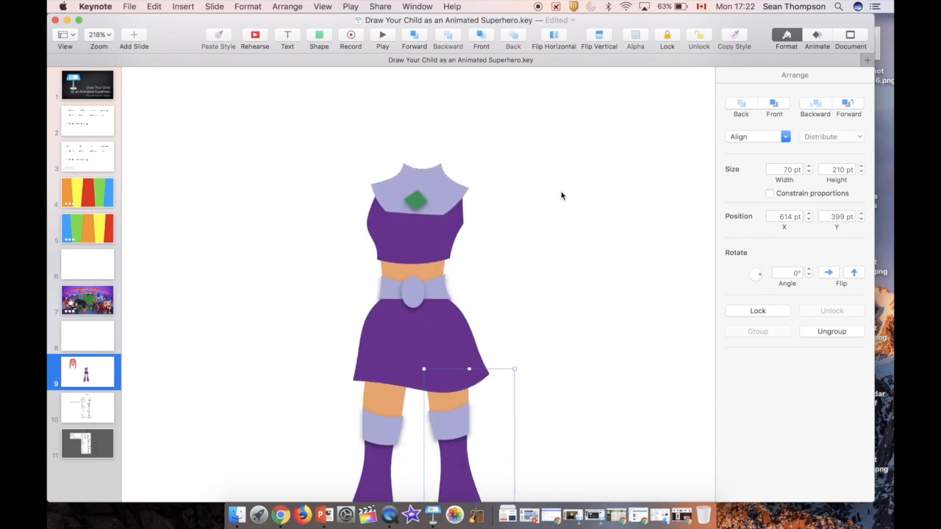
Paste the reference character image back onto the slide over the drawn body.
{"action": "scroll", "coordinate": [561, 196], "scroll_direction": "down", "scroll_amount": 5}
{"action": "left_click", "coordinate": [381, 147]}
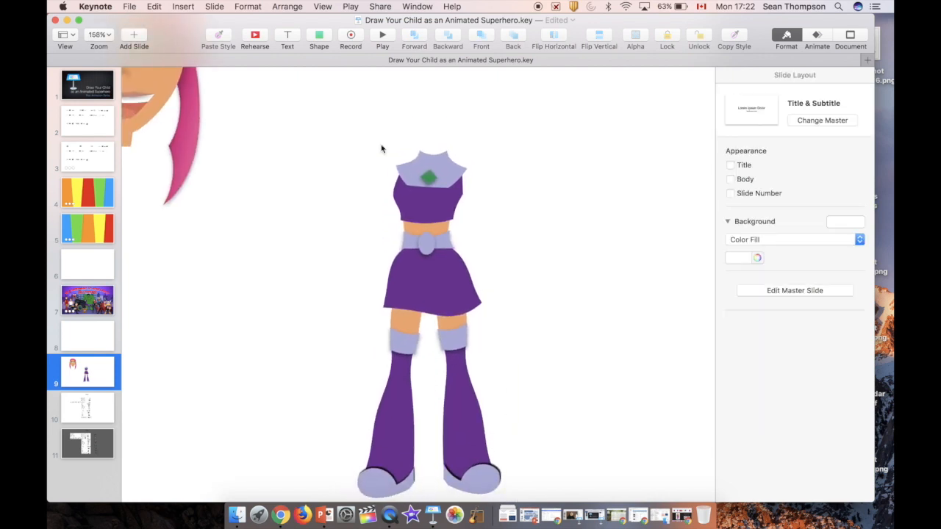
{"action": "key", "text": "super+v"}
{"action": "scroll", "coordinate": [604, 224], "scroll_direction": "up", "scroll_amount": 2}
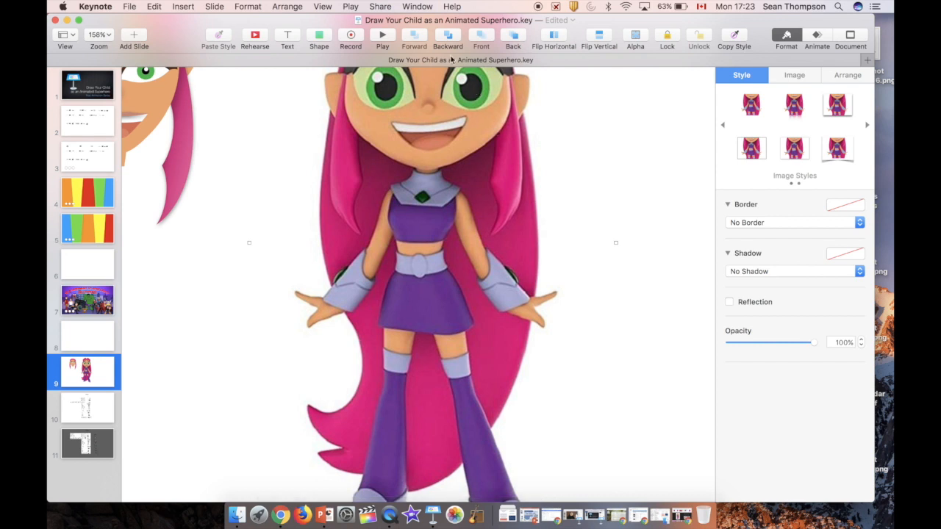
Trace the reference character's arm, from under the collar down into the wrist cuff, as a closed Pen shape.
{"action": "left_click", "coordinate": [320, 41]}
{"action": "left_click", "coordinate": [437, 62]}
{"action": "left_click", "coordinate": [401, 187]}
{"action": "left_click", "coordinate": [388, 192]}
{"action": "left_click", "coordinate": [374, 238]}
{"action": "left_click", "coordinate": [365, 252]}
{"action": "left_click", "coordinate": [356, 267]}
{"action": "left_click", "coordinate": [362, 289]}
{"action": "left_click", "coordinate": [400, 187]}
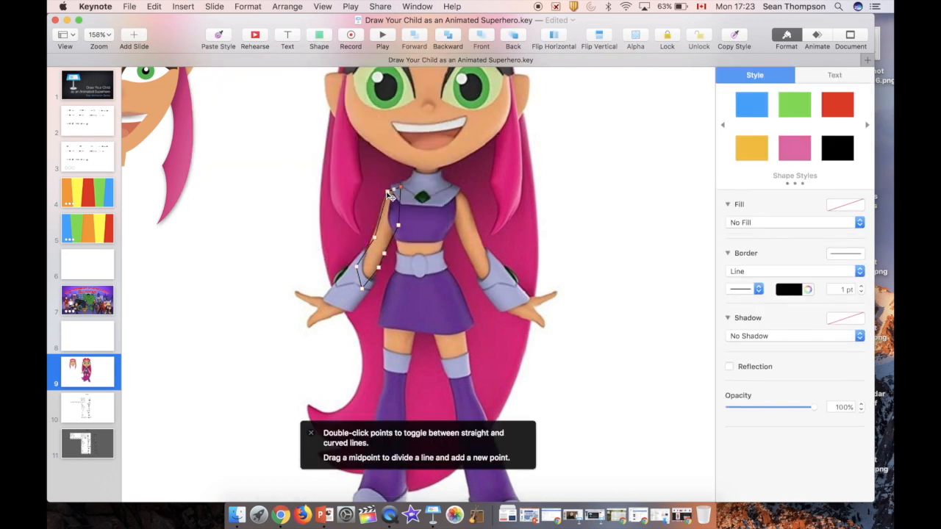
Curve the arm outline at the elbow and shoulder and apply the borderless skin-tone shape style.
{"action": "double_click", "coordinate": [373, 240]}
{"action": "left_click_drag", "start_coordinate": [376, 211], "coordinate": [380, 210]}
{"action": "double_click", "coordinate": [379, 268]}
{"action": "key", "text": "Return"}
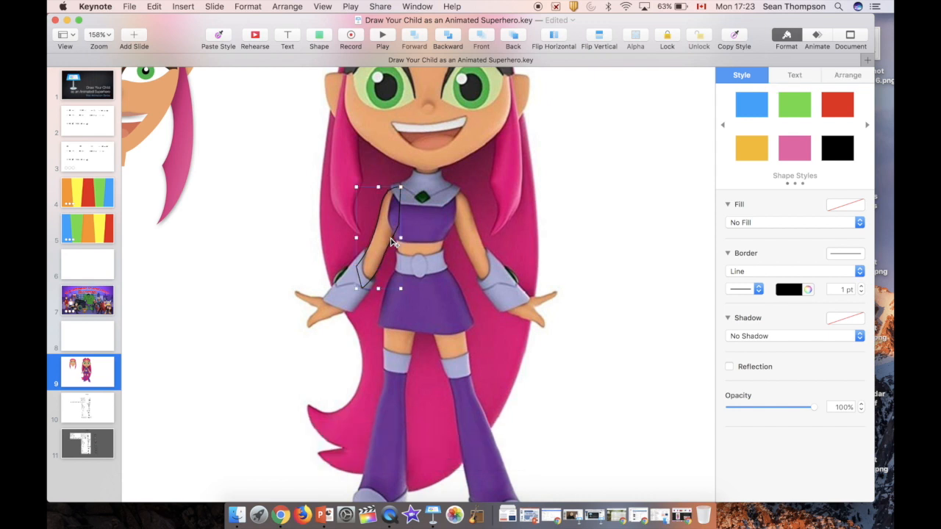
{"action": "left_click", "coordinate": [724, 126]}
{"action": "left_click", "coordinate": [724, 126]}
{"action": "left_click", "coordinate": [783, 144]}
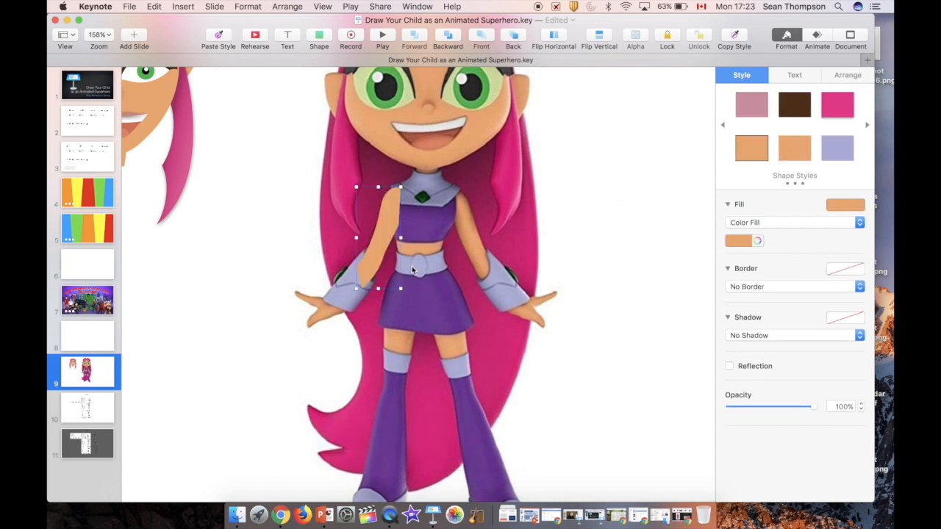
Bring the reference image in front of the arm and trace the wrist cuff as a closed Pen shape.
{"action": "left_click", "coordinate": [493, 211]}
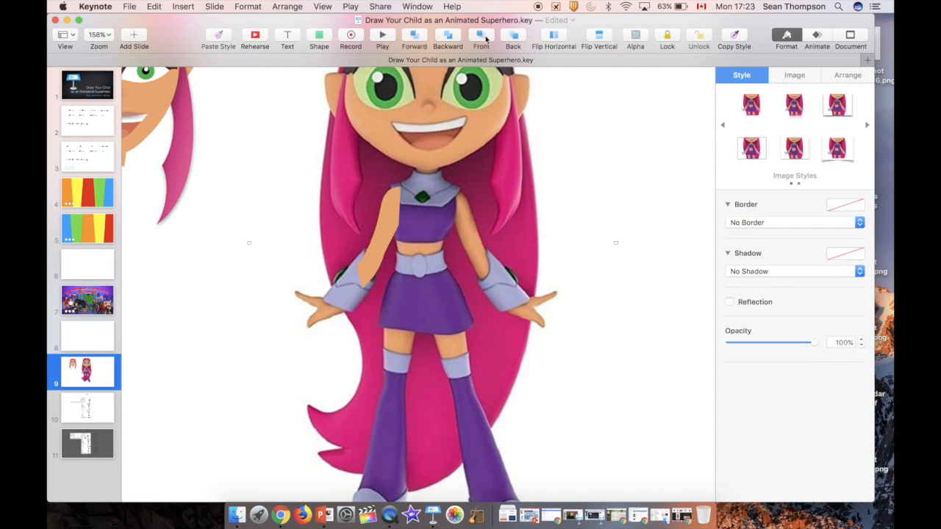
{"action": "left_click", "coordinate": [482, 36]}
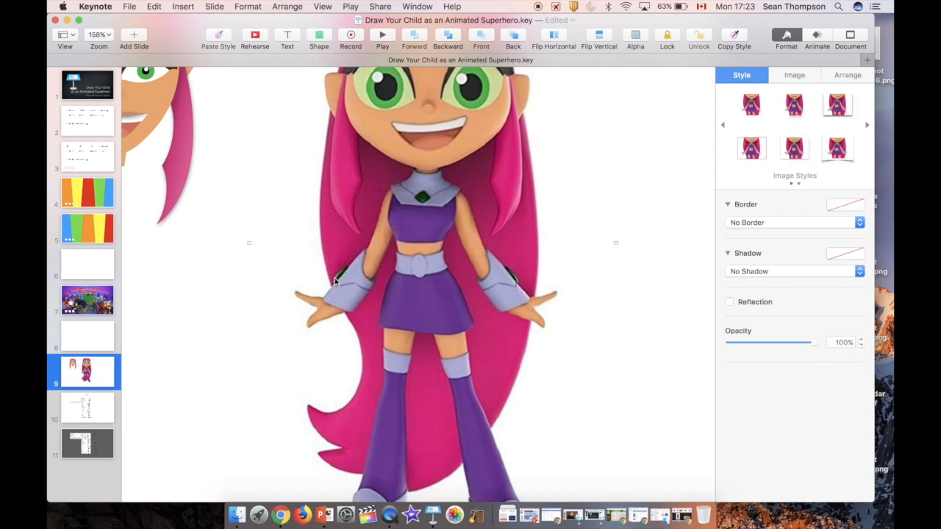
{"action": "left_click", "coordinate": [317, 39]}
{"action": "left_click", "coordinate": [433, 68]}
{"action": "left_click", "coordinate": [365, 248]}
{"action": "left_click", "coordinate": [339, 277]}
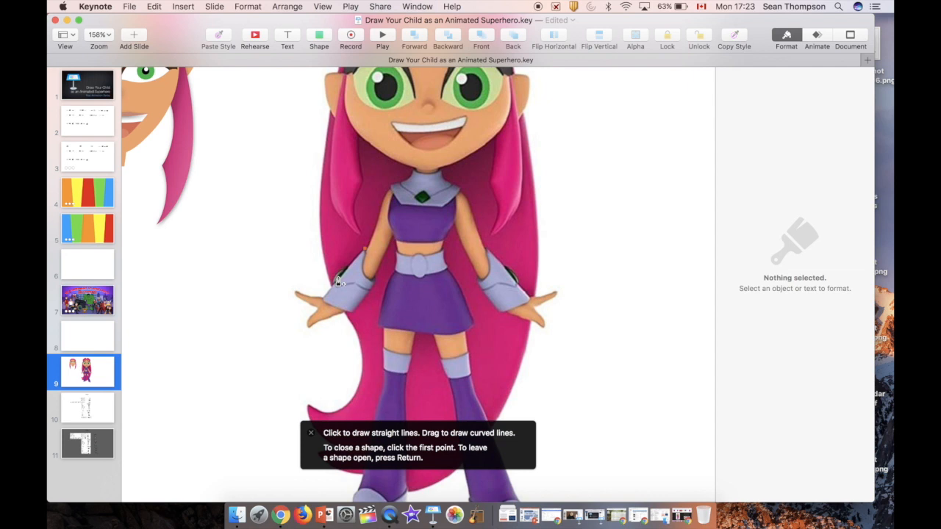
{"action": "left_click", "coordinate": [324, 297]}
{"action": "left_click", "coordinate": [352, 314]}
{"action": "left_click", "coordinate": [365, 249]}
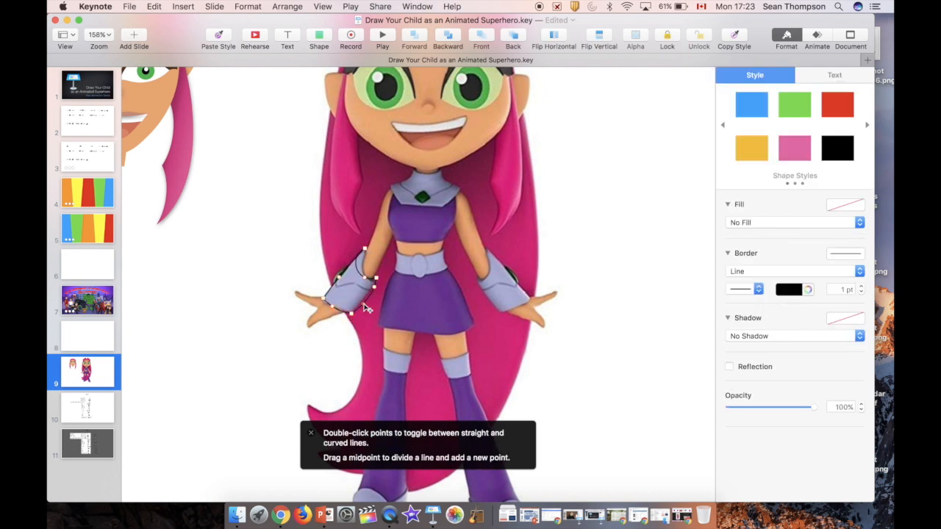
Finish the wrist cuff outline and apply the borderless lavender shape style.
{"action": "key", "text": "Return"}
{"action": "left_click", "coordinate": [724, 126]}
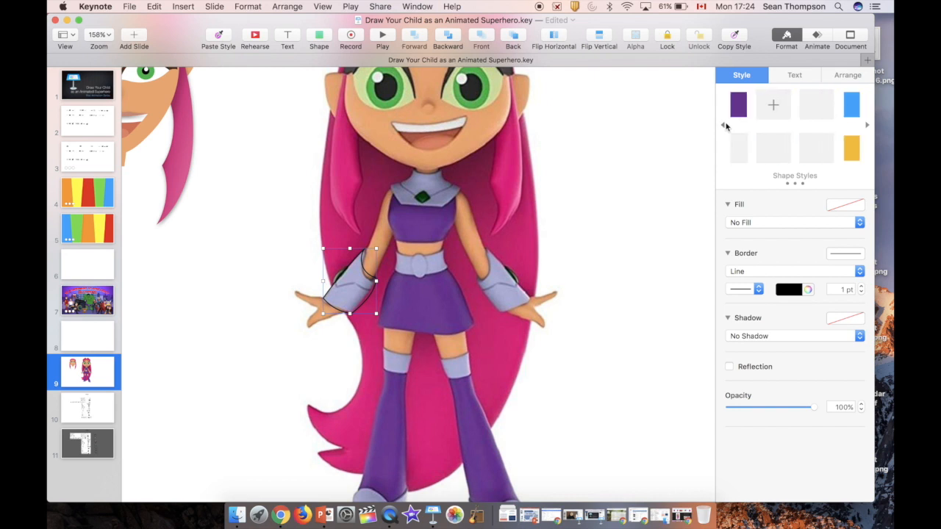
{"action": "left_click", "coordinate": [724, 126]}
{"action": "left_click", "coordinate": [834, 153]}
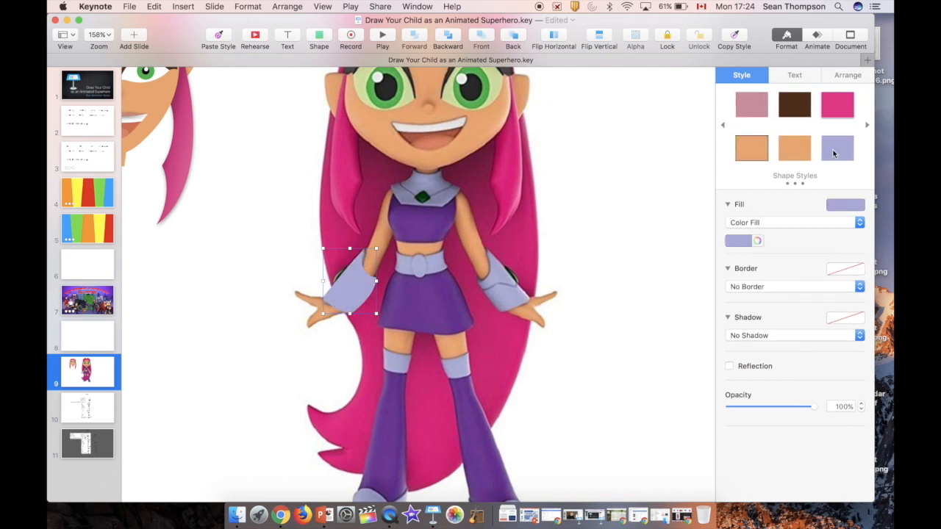
Add a small black oval rotated to 324° over the gem on the wrist cuff.
{"action": "left_click", "coordinate": [319, 37]}
{"action": "left_click", "coordinate": [413, 133]}
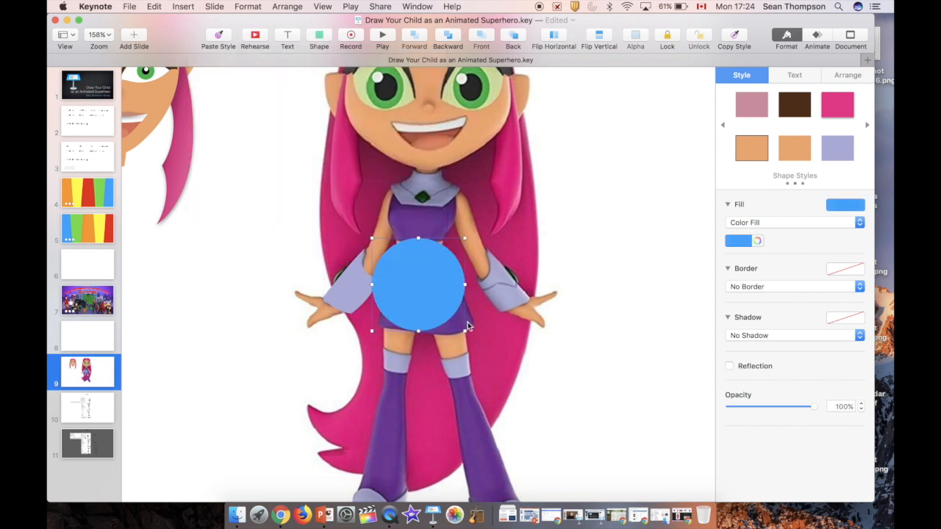
{"action": "left_click_drag", "start_coordinate": [465, 238], "coordinate": [340, 281]}
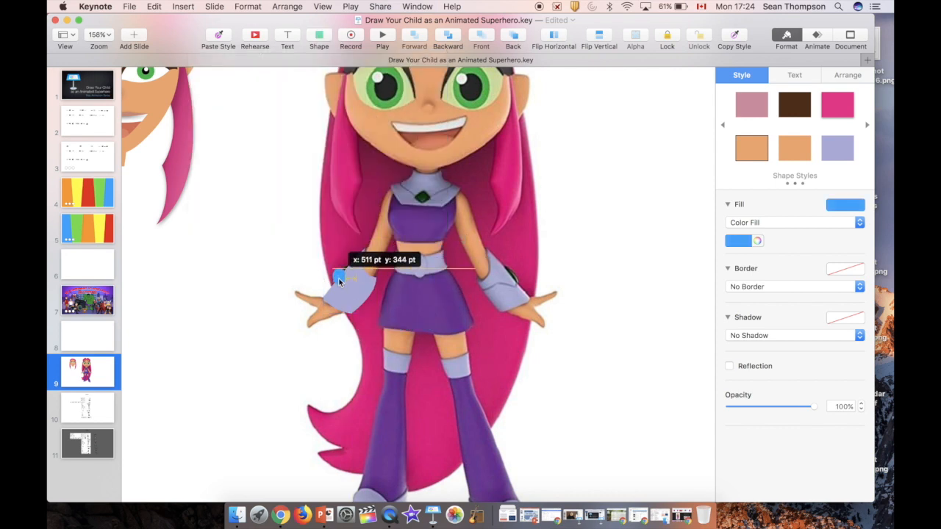
{"action": "left_click", "coordinate": [848, 75]}
{"action": "left_click", "coordinate": [810, 276]}
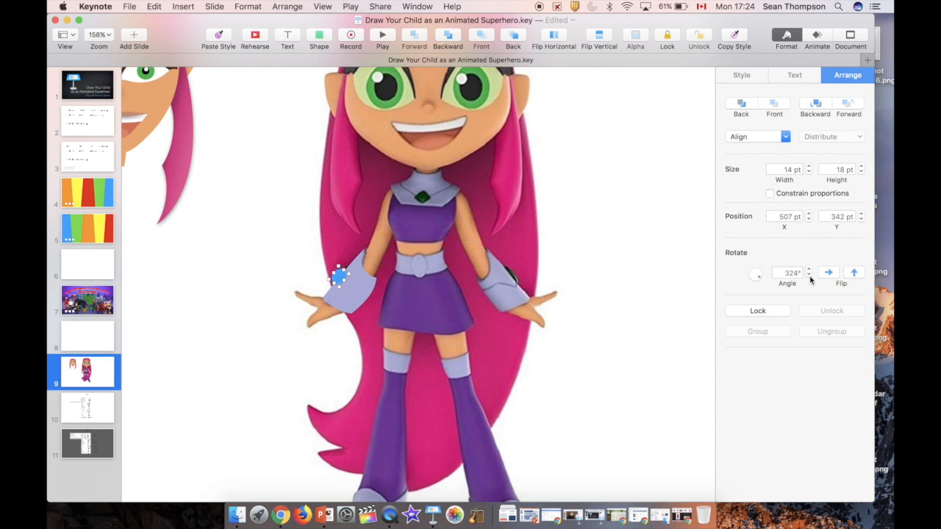
{"action": "left_click_drag", "start_coordinate": [344, 270], "coordinate": [348, 265]}
{"action": "left_click", "coordinate": [755, 78]}
{"action": "left_click", "coordinate": [842, 148]}
{"action": "left_click", "coordinate": [278, 231]}
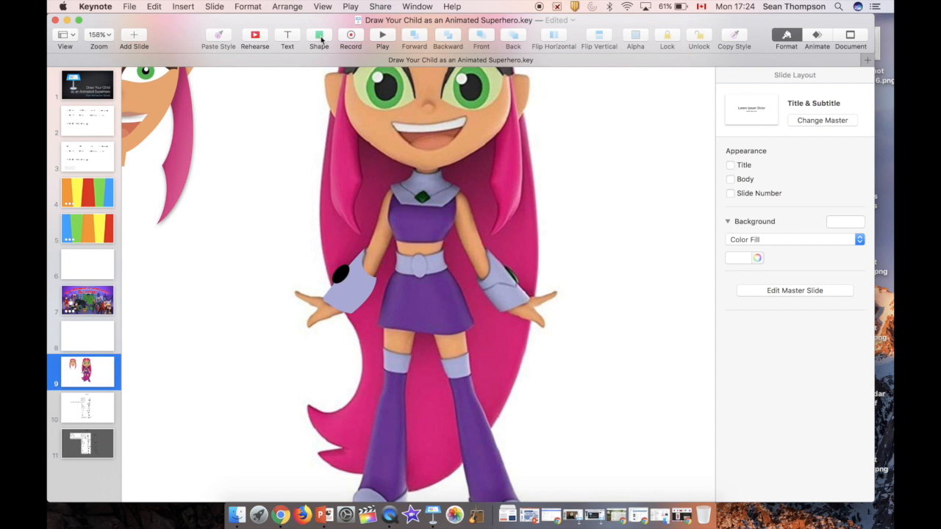
Trace the hand, with its two pointed fingers and a wrist overlapping the cuff, as a closed Pen shape.
{"action": "left_click", "coordinate": [319, 38]}
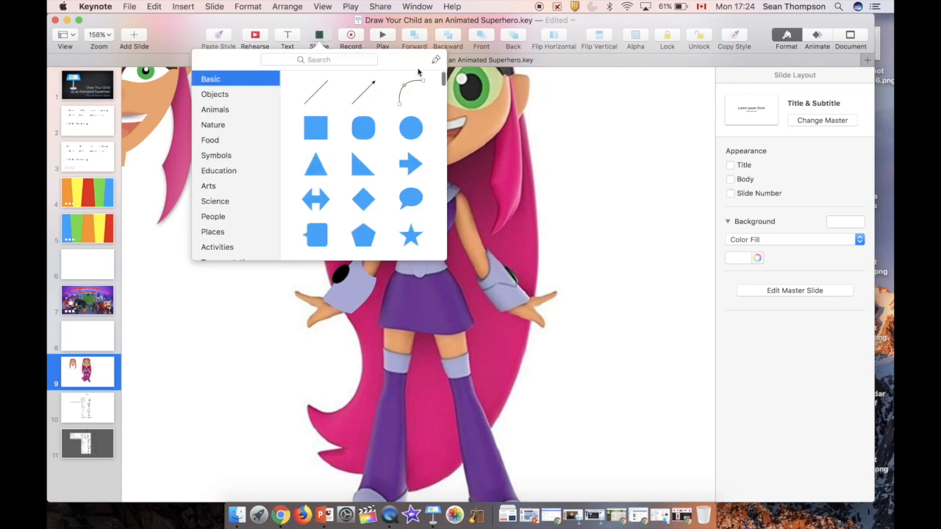
{"action": "left_click", "coordinate": [436, 64]}
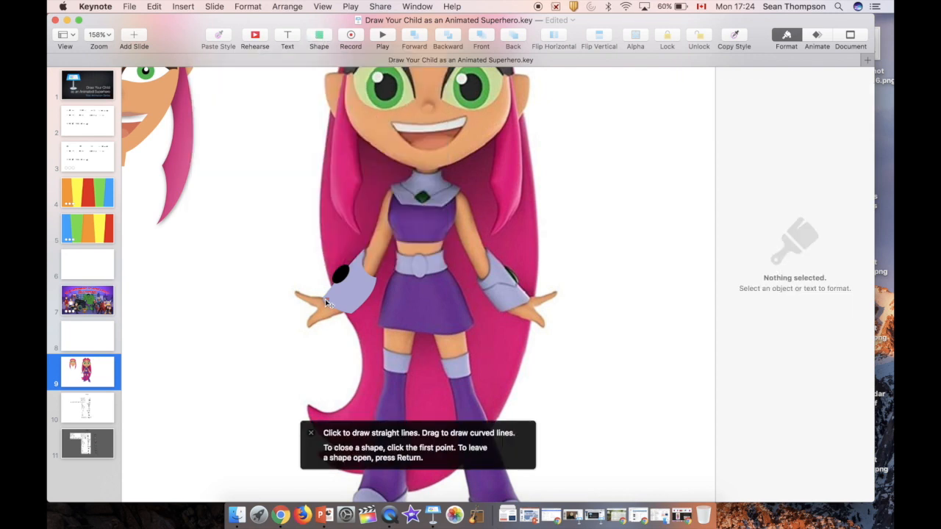
{"action": "left_click", "coordinate": [318, 300]}
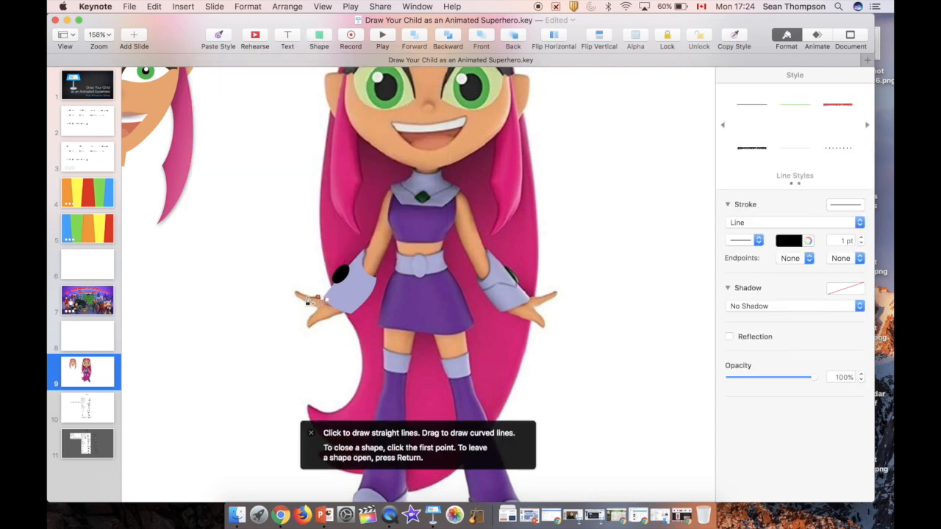
{"action": "left_click", "coordinate": [298, 295]}
{"action": "left_click", "coordinate": [297, 294]}
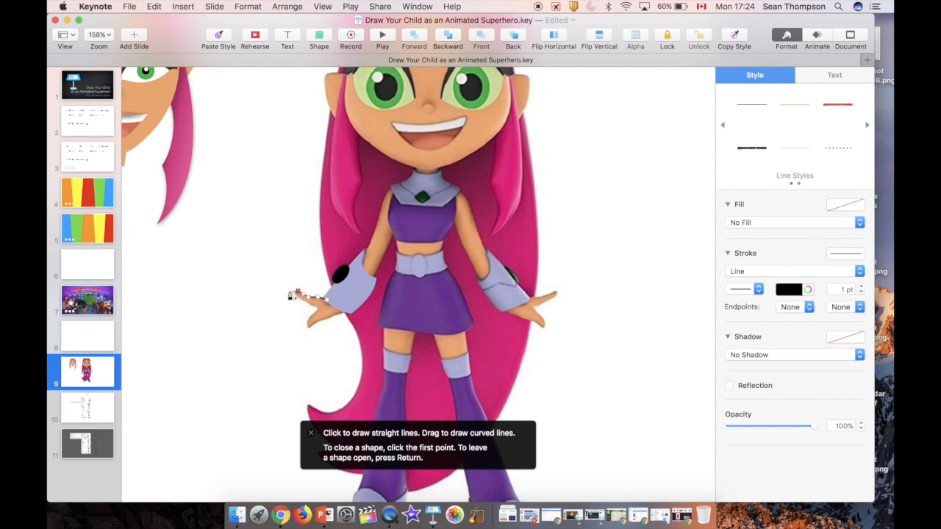
{"action": "left_click", "coordinate": [308, 305]}
{"action": "left_click", "coordinate": [313, 318]}
{"action": "left_click", "coordinate": [307, 329]}
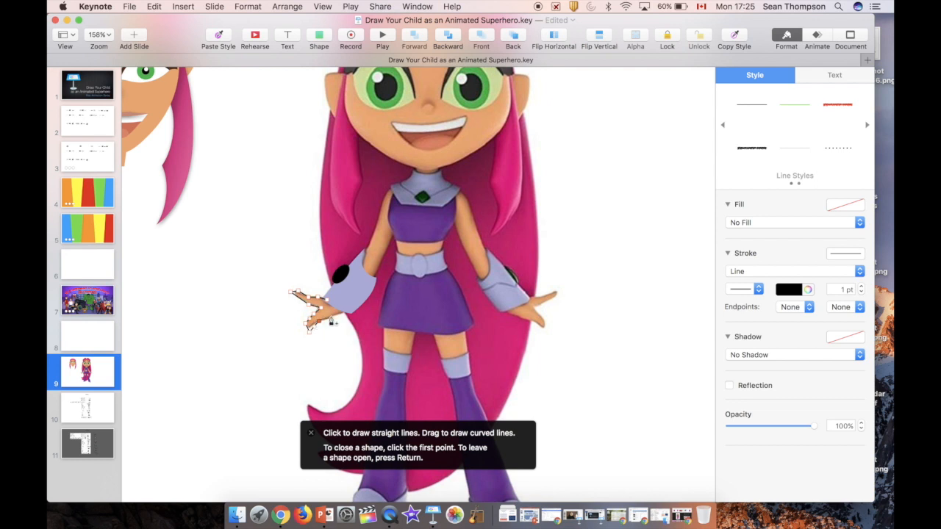
{"action": "left_click", "coordinate": [349, 310]}
{"action": "left_click", "coordinate": [327, 301]}
Round the upper finger of the hand outline and pull its tip in to match the reference.
{"action": "scroll", "coordinate": [326, 300], "scroll_direction": "up", "scroll_amount": 5}
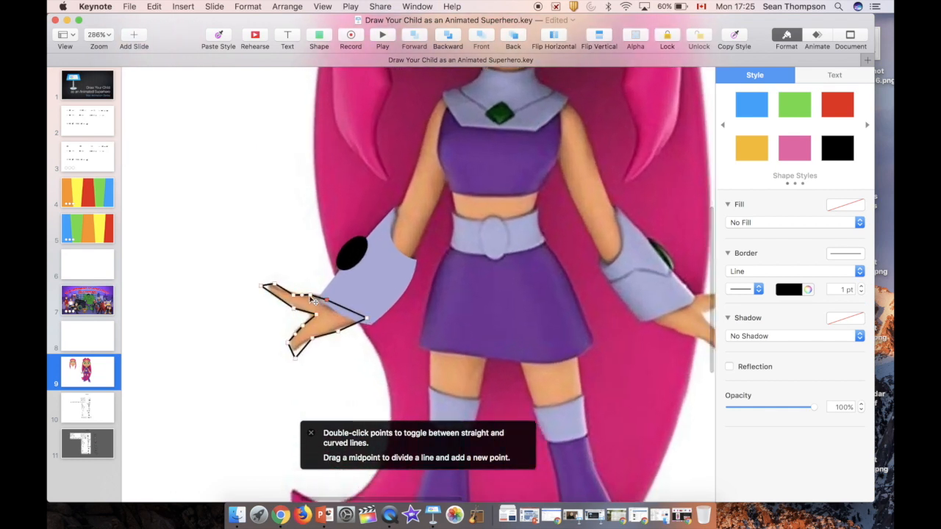
{"action": "double_click", "coordinate": [263, 288]}
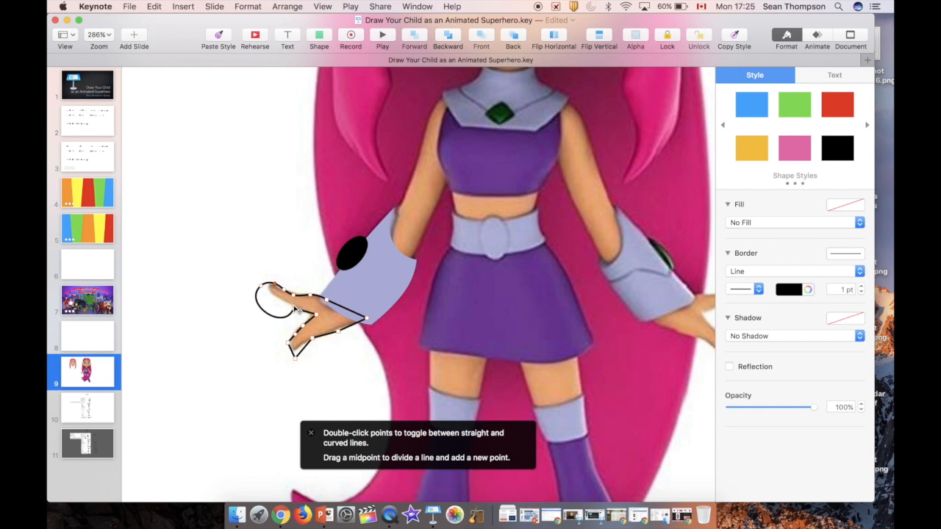
{"action": "double_click", "coordinate": [294, 309]}
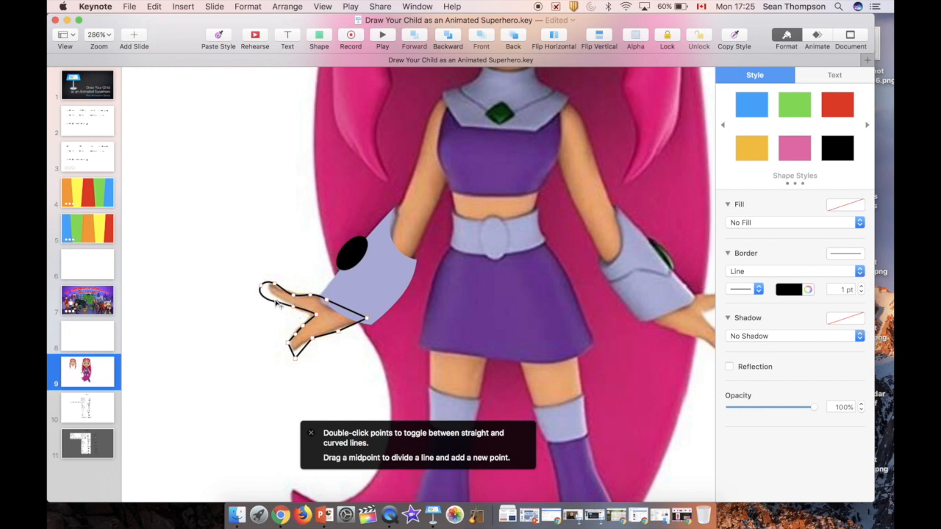
{"action": "left_click_drag", "start_coordinate": [261, 286], "coordinate": [268, 287]}
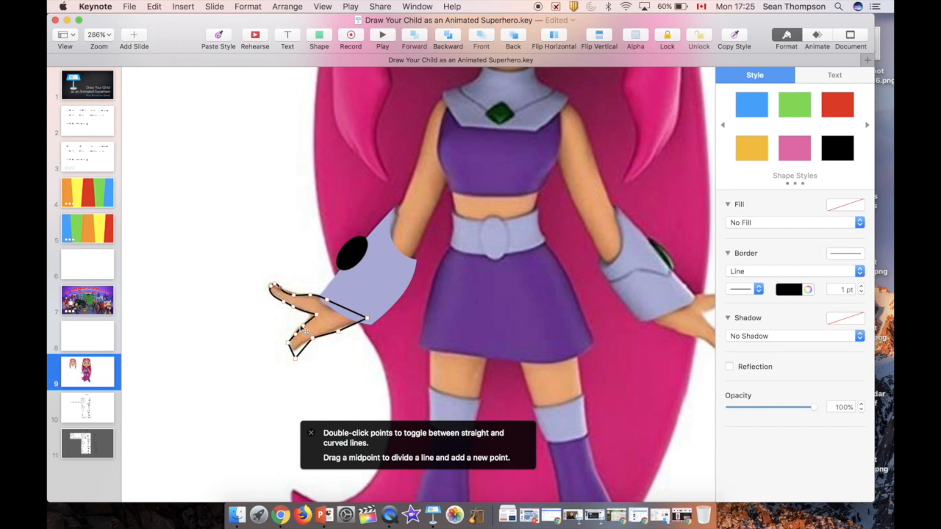
Curve the lower finger's points and pull its tip in to match the reference, finishing the hand outline.
{"action": "double_click", "coordinate": [288, 344]}
{"action": "double_click", "coordinate": [303, 326]}
{"action": "double_click", "coordinate": [295, 359]}
{"action": "double_click", "coordinate": [313, 339]}
{"action": "double_click", "coordinate": [338, 332]}
{"action": "left_click", "coordinate": [313, 340]}
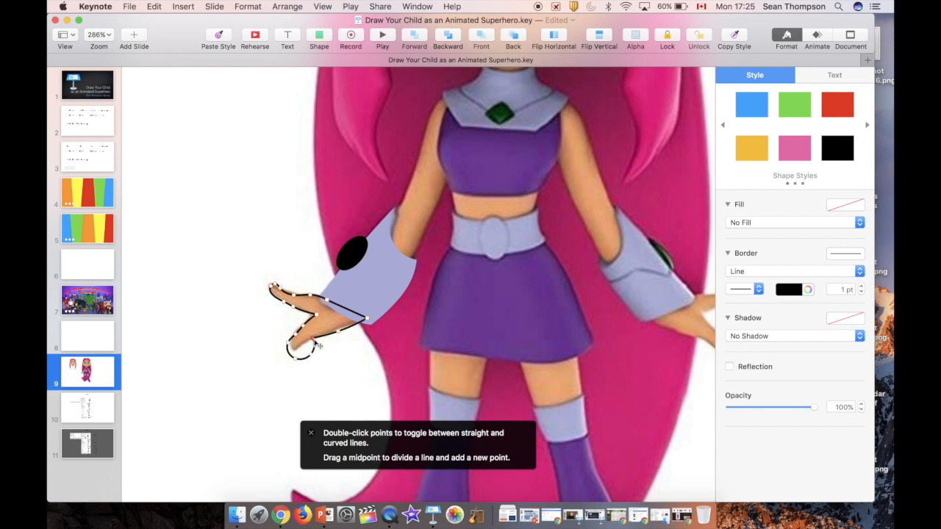
{"action": "mouse_move", "coordinate": [296, 359]}
{"action": "left_mouse_down"}
{"action": "mouse_move", "coordinate": [300, 347]}
{"action": "mouse_move", "coordinate": [289, 351]}
{"action": "left_mouse_up"}
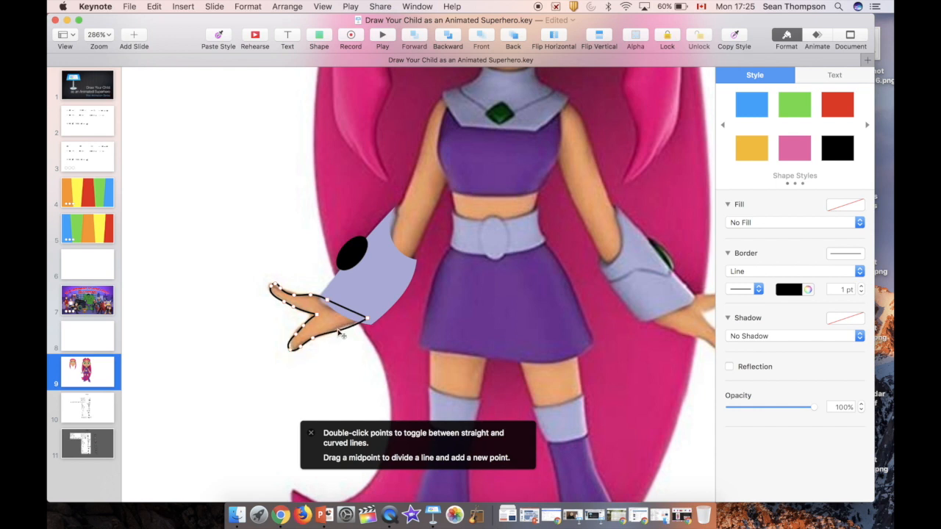
{"action": "key", "text": "Return"}
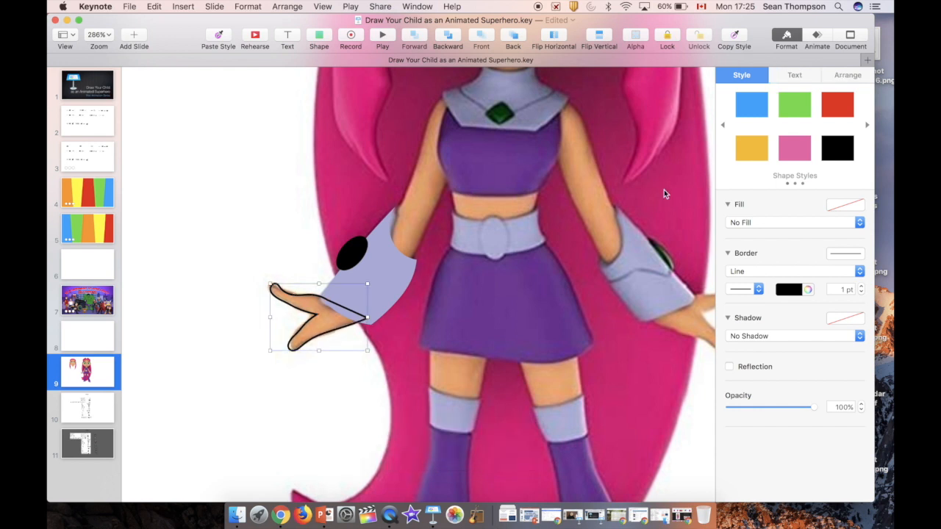
Apply the borderless skin-tone style to the hand and scale it proportionally to 50 by 34 pt.
{"action": "left_click", "coordinate": [722, 129]}
{"action": "left_click", "coordinate": [722, 129]}
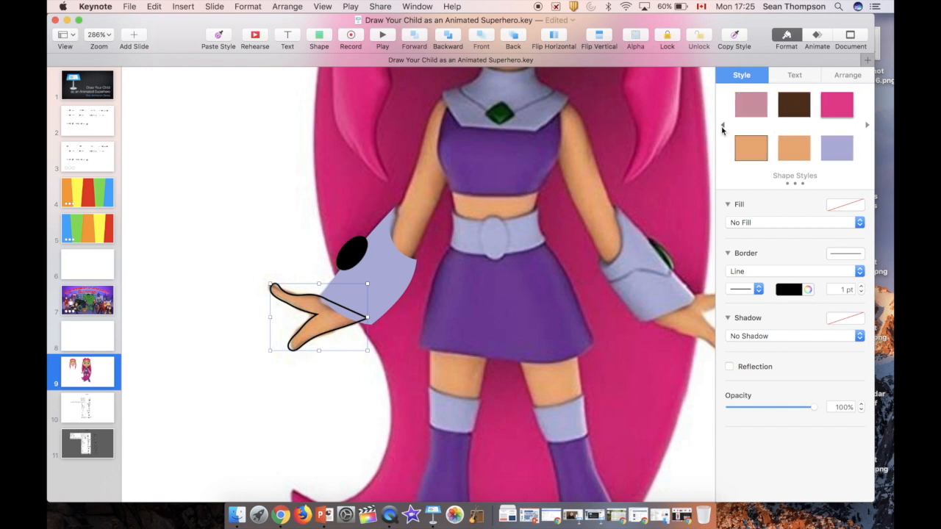
{"action": "left_click", "coordinate": [792, 148]}
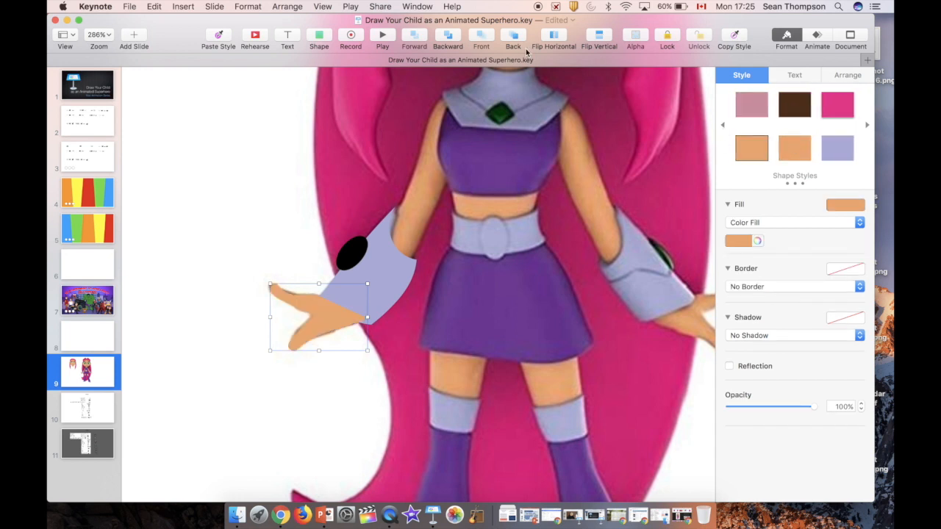
{"action": "left_click", "coordinate": [849, 76]}
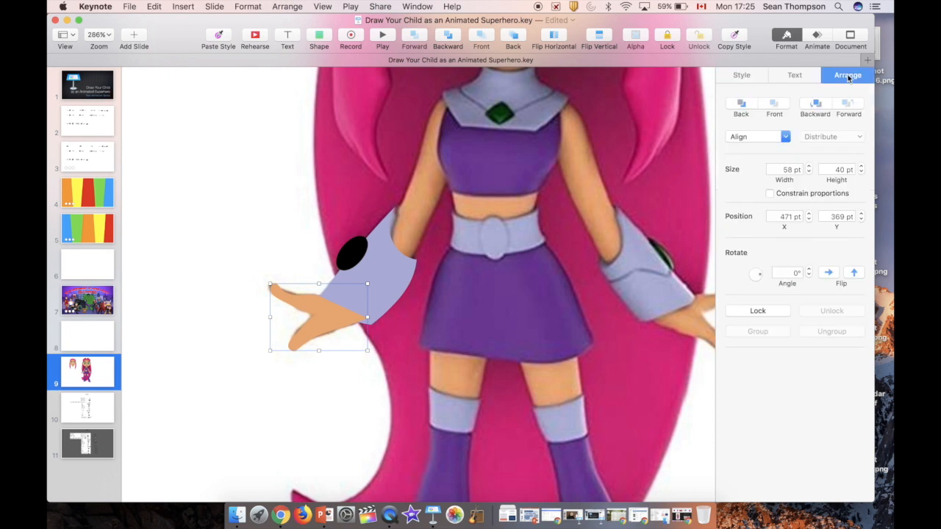
{"action": "left_click", "coordinate": [770, 193]}
{"action": "left_click_drag", "start_coordinate": [269, 350], "coordinate": [284, 341]}
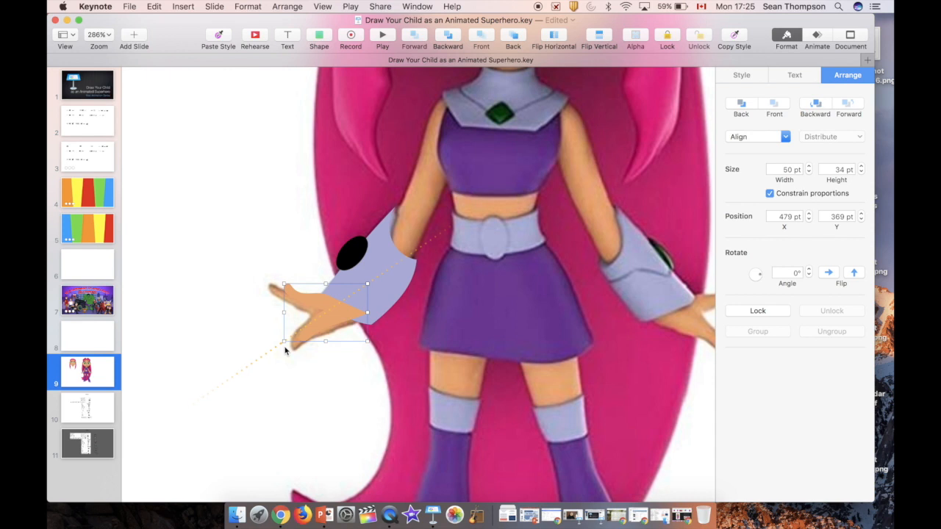
Cut the reference character image from the slide, leaving only the drawn shapes.
{"action": "left_click", "coordinate": [499, 381]}
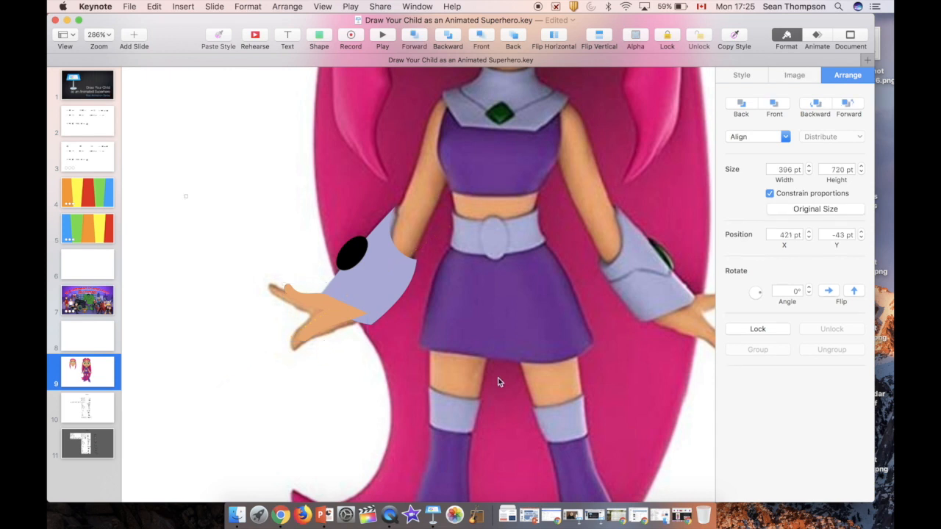
{"action": "key", "text": "super+x"}
{"action": "scroll", "coordinate": [499, 382], "scroll_direction": "down", "scroll_amount": 2}
{"action": "scroll", "coordinate": [497, 380], "scroll_direction": "down", "scroll_amount": 2}
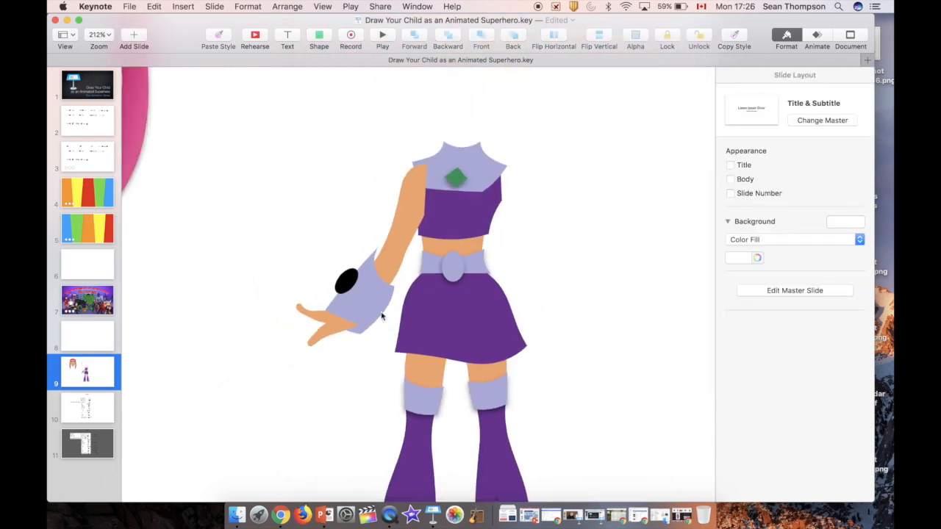
Send the hand behind the wrist cuff and move it slightly down.
{"action": "left_click", "coordinate": [336, 330]}
{"action": "left_click", "coordinate": [513, 37]}
{"action": "left_click_drag", "start_coordinate": [326, 324], "coordinate": [328, 336]}
Scale the wrist cuff down proportionally and move it against the end of the forearm.
{"action": "left_click", "coordinate": [375, 292]}
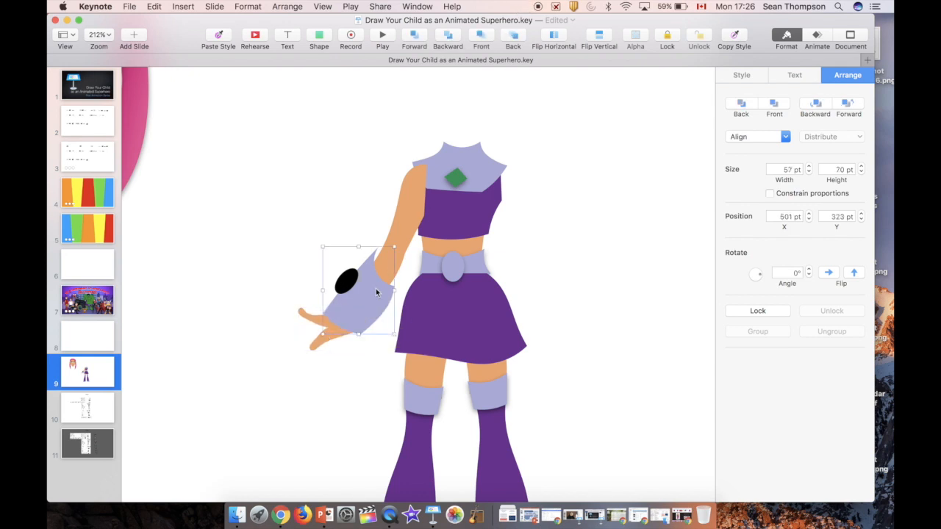
{"action": "left_click", "coordinate": [744, 77]}
{"action": "left_click", "coordinate": [843, 77]}
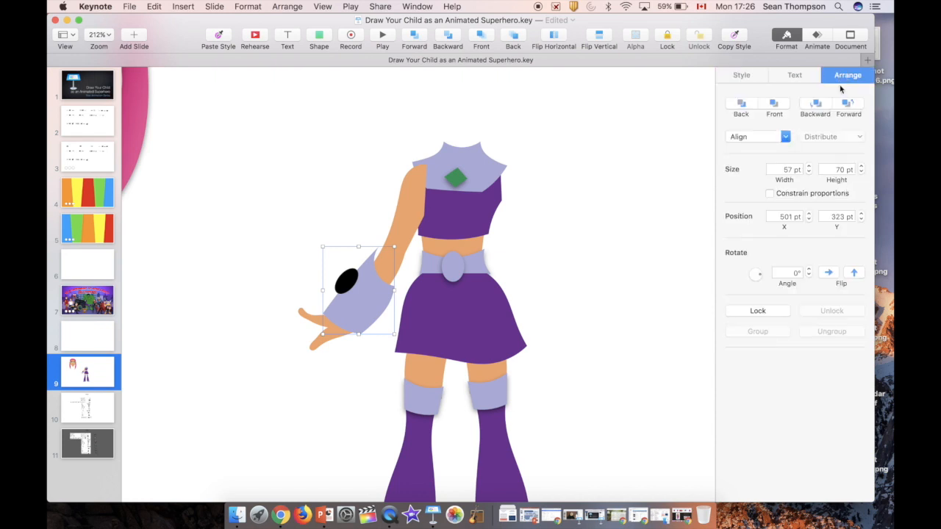
{"action": "left_click", "coordinate": [770, 194]}
{"action": "left_click_drag", "start_coordinate": [392, 335], "coordinate": [384, 323]}
{"action": "left_click_drag", "start_coordinate": [369, 305], "coordinate": [387, 329]}
Reposition the black oval on the smaller wrist cuff and move the hand in to meet the cuff.
{"action": "left_click_drag", "start_coordinate": [328, 255], "coordinate": [351, 285]}
{"action": "key", "text": "Up"}
{"action": "key", "text": "Up"}
{"action": "key", "text": "Up"}
{"action": "key", "text": "Up"}
{"action": "key", "text": "Up"}
{"action": "left_click_drag", "start_coordinate": [363, 292], "coordinate": [360, 289]}
{"action": "left_click_drag", "start_coordinate": [334, 330], "coordinate": [339, 323]}
Group the arm, black oval, wrist cuff and hand, and send the group behind the torso.
{"action": "left_click", "coordinate": [382, 264]}
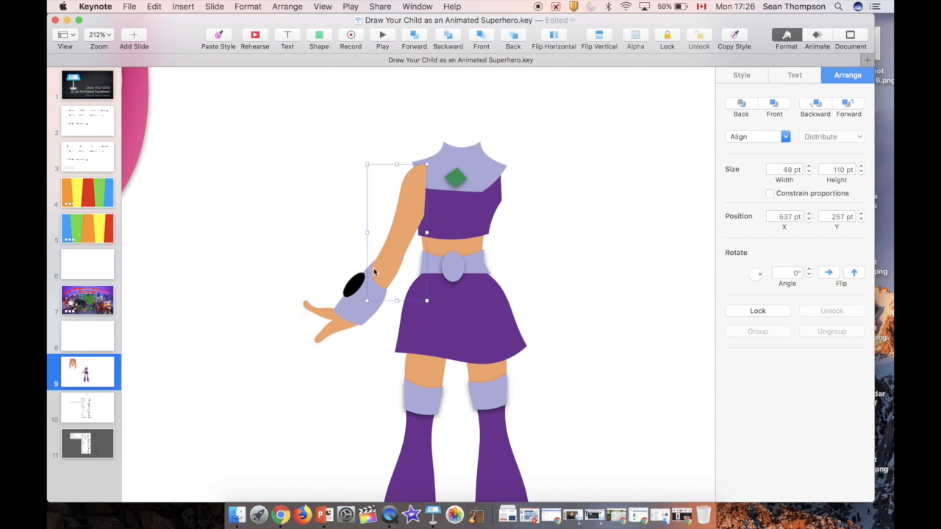
{"action": "left_click", "coordinate": [354, 287], "text": "shift"}
{"action": "left_click", "coordinate": [363, 315], "text": "shift"}
{"action": "left_click", "coordinate": [330, 336], "text": "shift"}
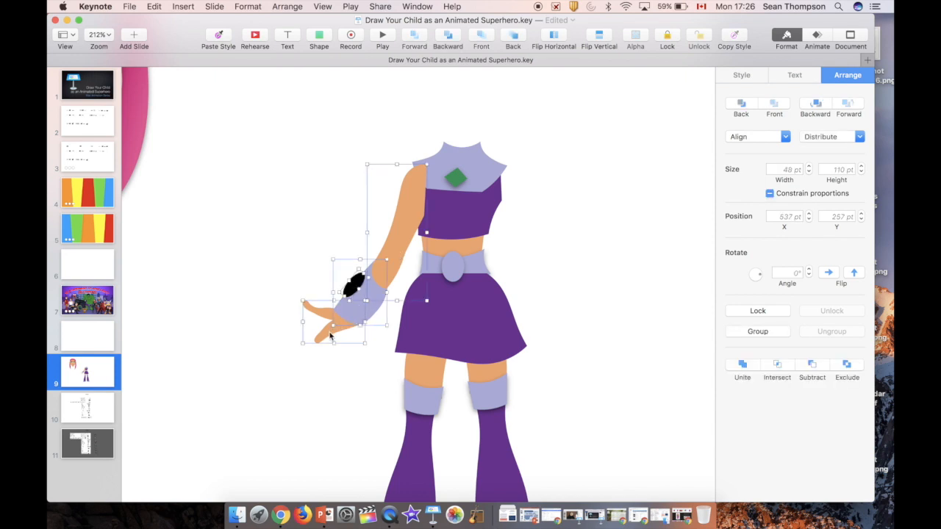
{"action": "key", "text": "super+alt+g"}
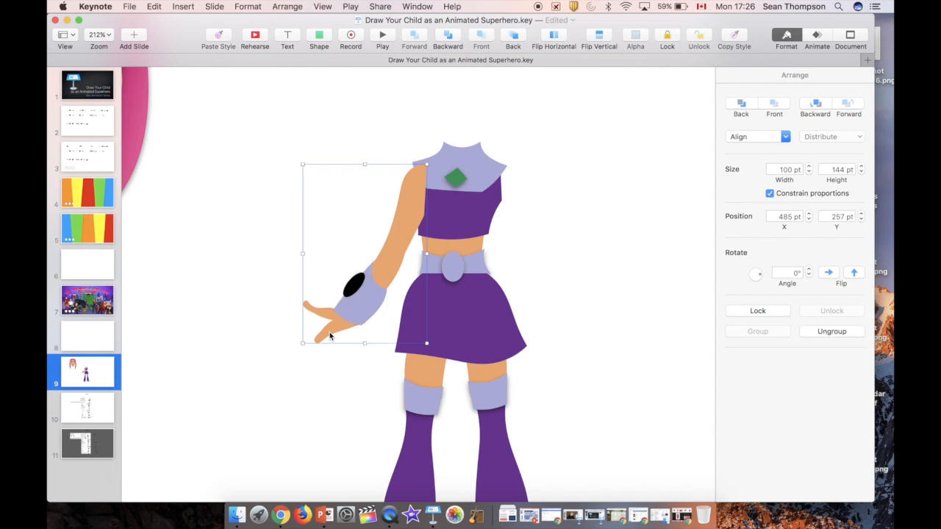
{"action": "left_click", "coordinate": [508, 38]}
Duplicate the arm group, flip it horizontally and place it at the opposite shoulder behind the torso.
{"action": "key", "text": "super+d"}
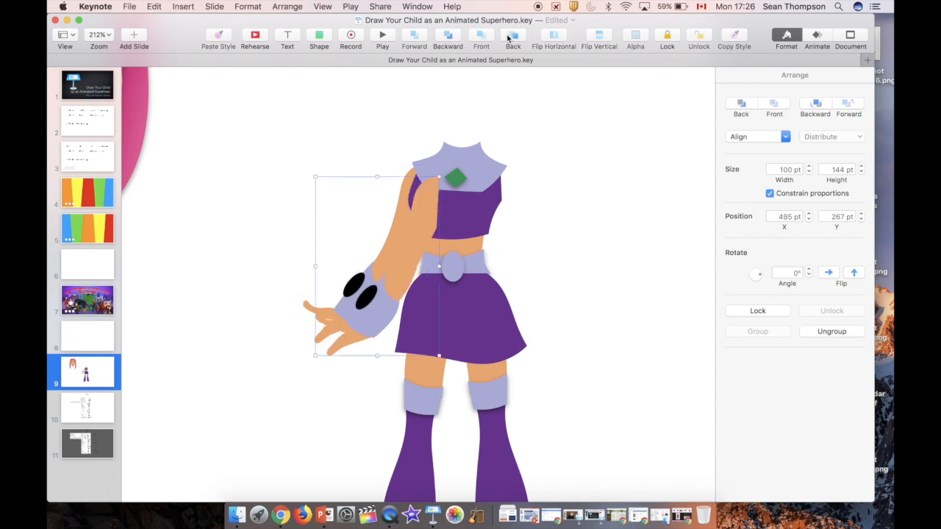
{"action": "left_click", "coordinate": [554, 36]}
{"action": "left_click_drag", "start_coordinate": [358, 275], "coordinate": [533, 269]}
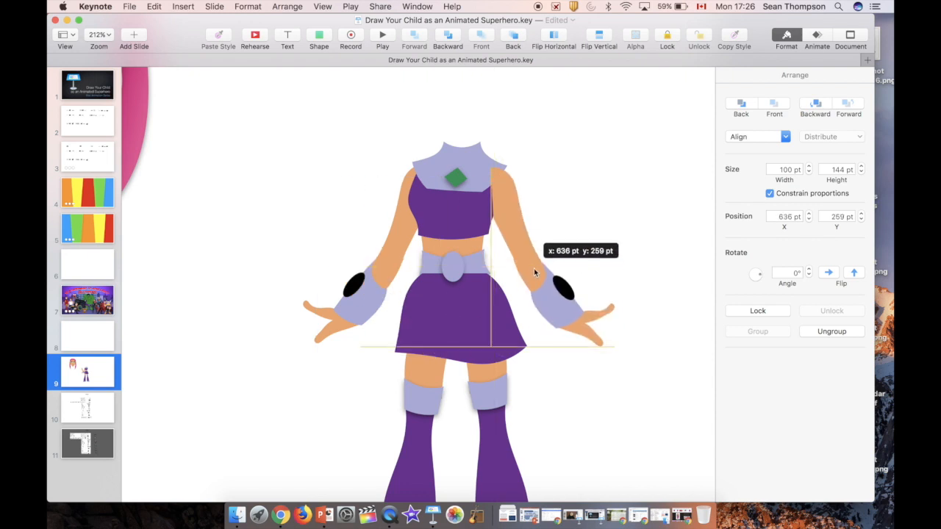
{"action": "left_click", "coordinate": [513, 35]}
{"action": "left_click", "coordinate": [602, 120]}
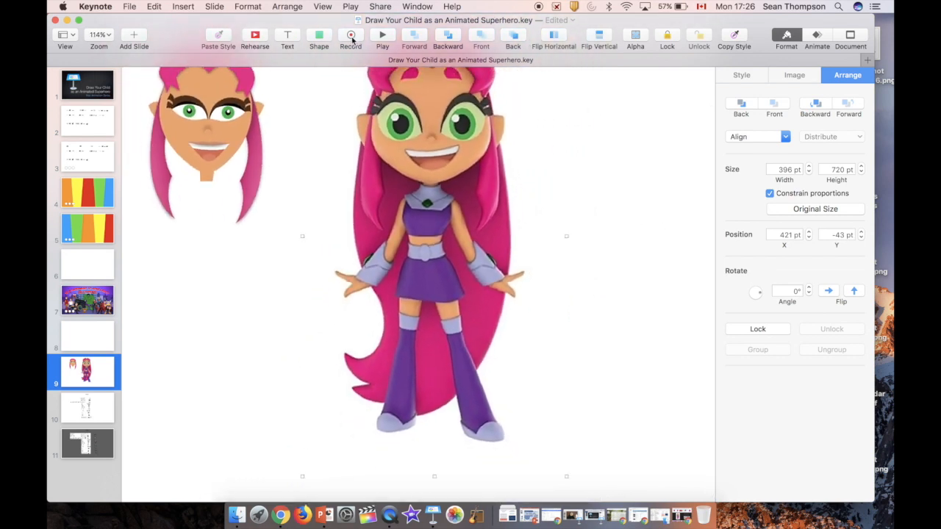
Draw a closed outline with straight segments around the reference character's long back hair, including the pointed tips at the lower end.
{"action": "left_click", "coordinate": [318, 37]}
{"action": "left_click", "coordinate": [436, 59]}
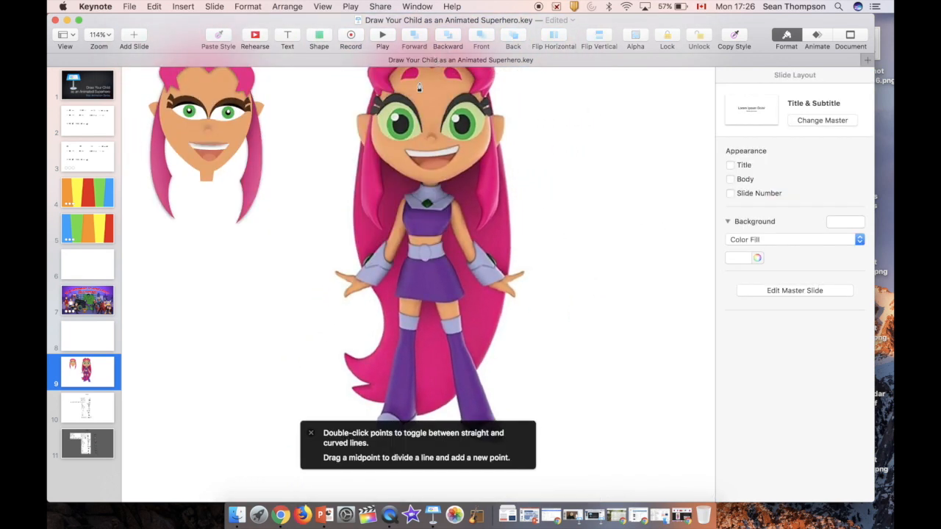
{"action": "left_click", "coordinate": [382, 81]}
{"action": "left_click", "coordinate": [355, 170]}
{"action": "left_click", "coordinate": [355, 253]}
{"action": "left_click", "coordinate": [381, 302]}
{"action": "left_click", "coordinate": [382, 349]}
{"action": "left_click", "coordinate": [347, 353]}
{"action": "left_click", "coordinate": [370, 384]}
{"action": "left_click", "coordinate": [351, 385]}
{"action": "left_click", "coordinate": [402, 395]}
{"action": "left_click", "coordinate": [410, 415]}
{"action": "left_click", "coordinate": [486, 358]}
{"action": "left_click", "coordinate": [509, 219]}
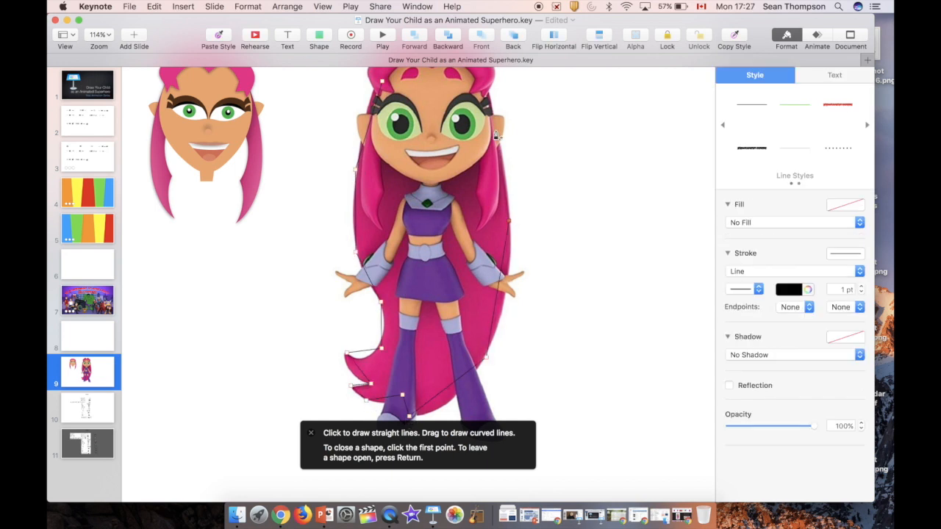
{"action": "left_click", "coordinate": [485, 87]}
{"action": "left_click", "coordinate": [382, 81]}
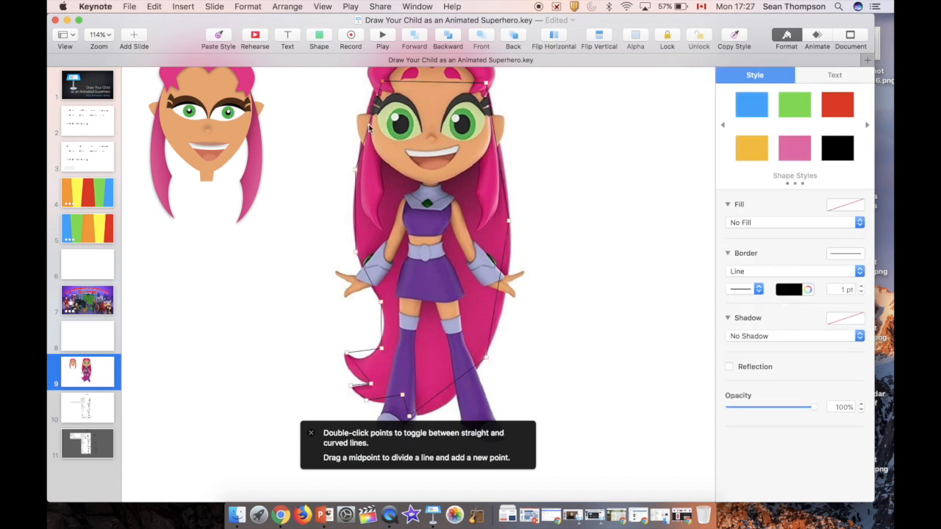
Curve the side and lower points of the back hair outline to follow the reference, and finish editing the shape.
{"action": "double_click", "coordinate": [356, 171]}
{"action": "double_click", "coordinate": [358, 255]}
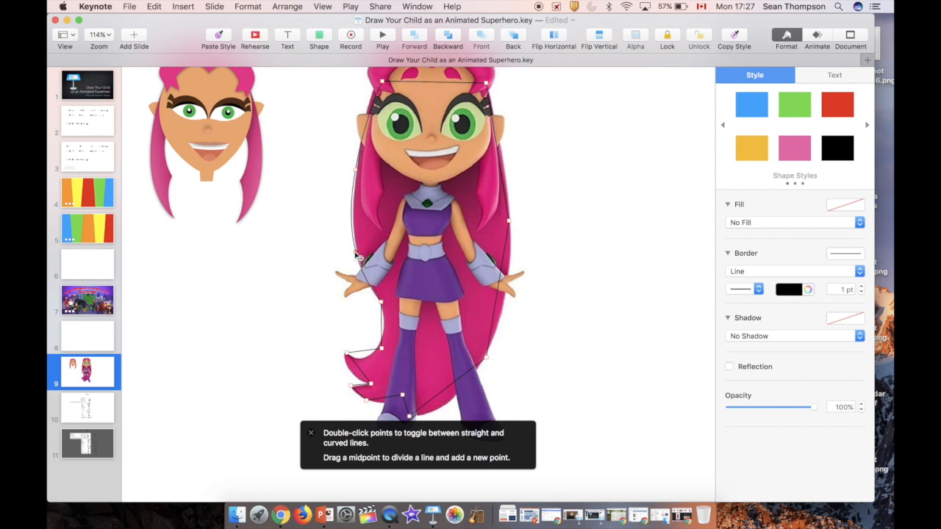
{"action": "double_click", "coordinate": [383, 305]}
{"action": "double_click", "coordinate": [384, 352]}
{"action": "double_click", "coordinate": [366, 400]}
{"action": "double_click", "coordinate": [453, 401]}
{"action": "double_click", "coordinate": [488, 360]}
{"action": "double_click", "coordinate": [509, 222]}
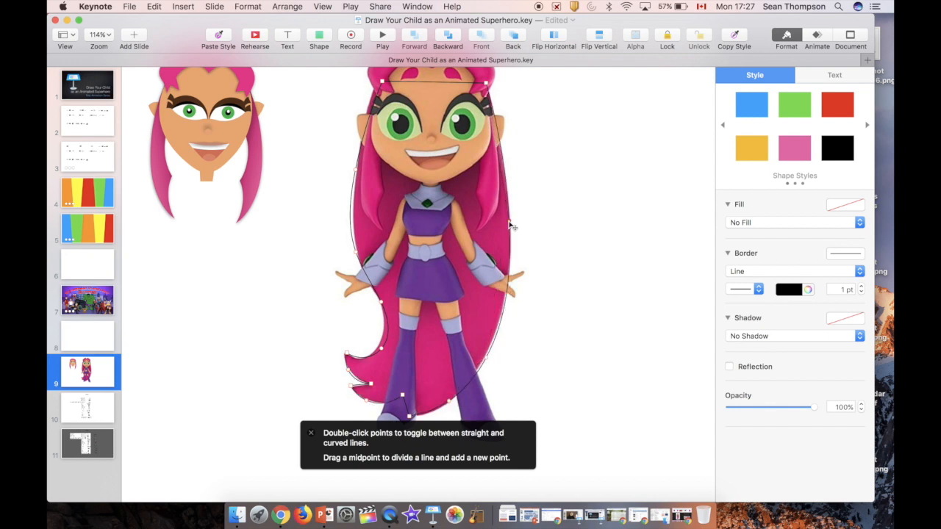
{"action": "key", "text": "Return"}
Apply the borderless pink drop-shadow style to the back hair and send it behind everything else.
{"action": "left_click", "coordinate": [742, 75]}
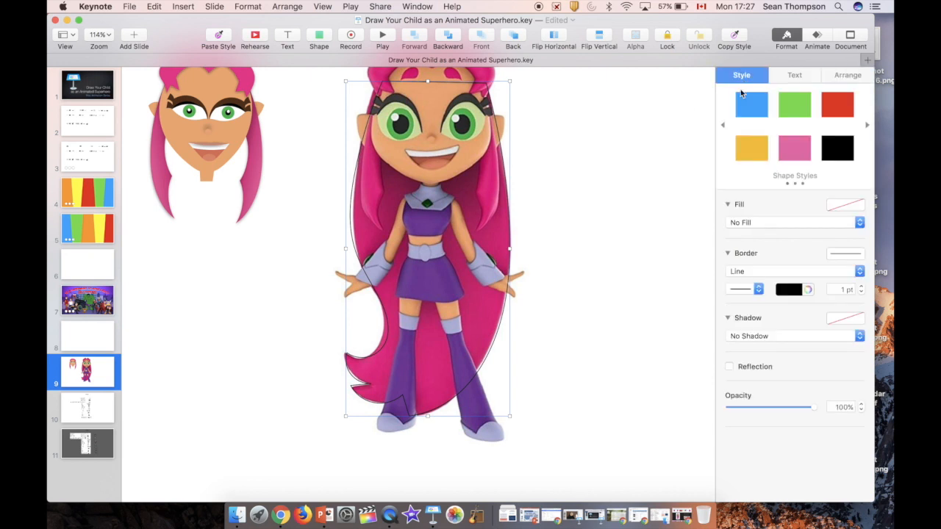
{"action": "left_click", "coordinate": [724, 127]}
{"action": "left_click", "coordinate": [724, 127]}
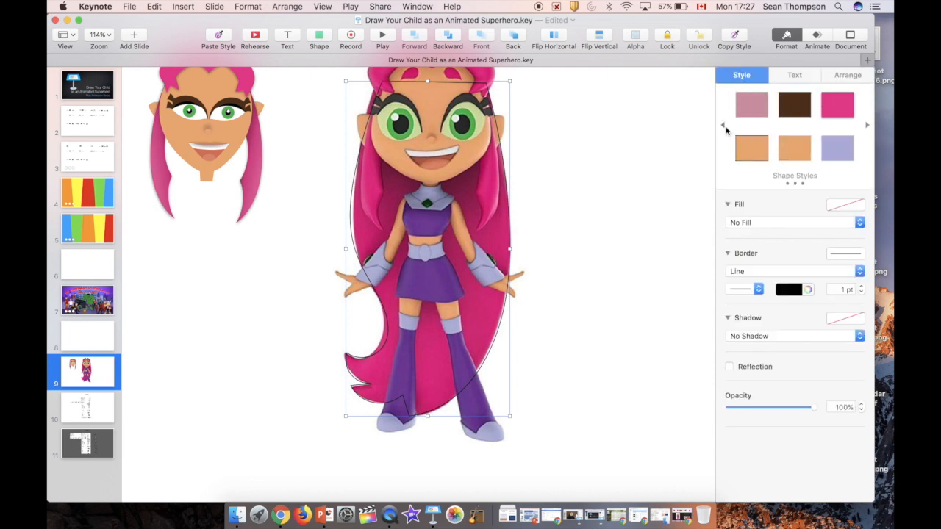
{"action": "left_click", "coordinate": [835, 108]}
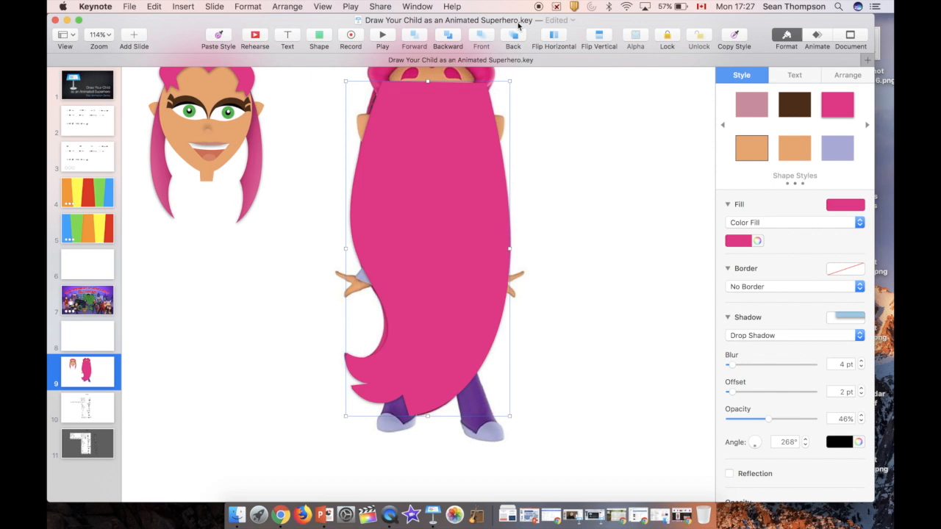
{"action": "left_click", "coordinate": [513, 35]}
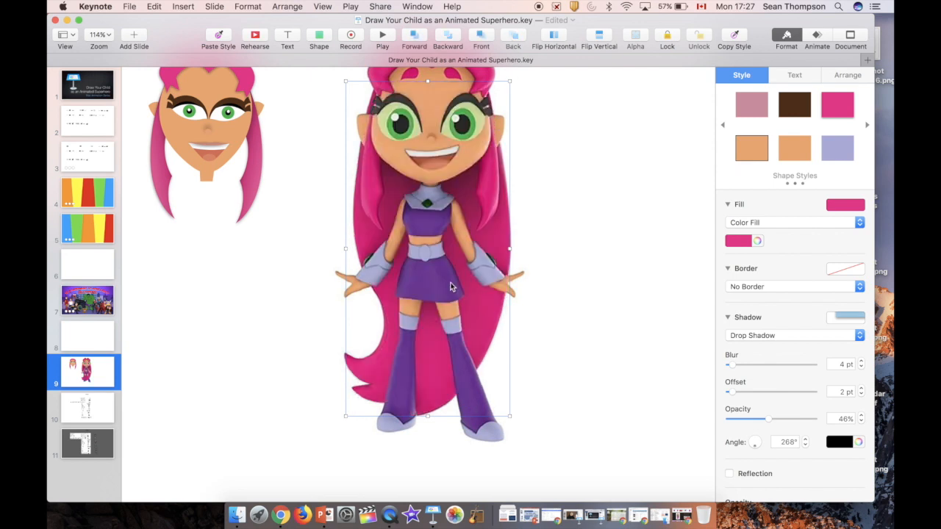
Move the reference image beside the drawn figure and place the head group on the figure's neck.
{"action": "left_click", "coordinate": [451, 286]}
{"action": "mouse_move", "coordinate": [451, 287]}
{"action": "left_mouse_down"}
{"action": "mouse_move", "coordinate": [654, 289]}
{"action": "mouse_move", "coordinate": [667, 300]}
{"action": "left_mouse_up"}
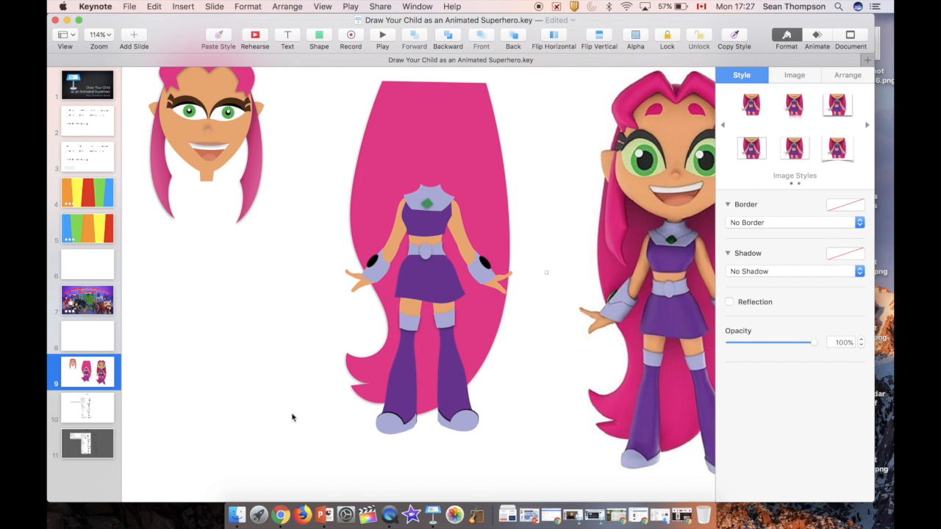
{"action": "scroll", "coordinate": [280, 417], "scroll_direction": "down", "scroll_amount": 5}
{"action": "left_click_drag", "start_coordinate": [275, 218], "coordinate": [407, 224]}
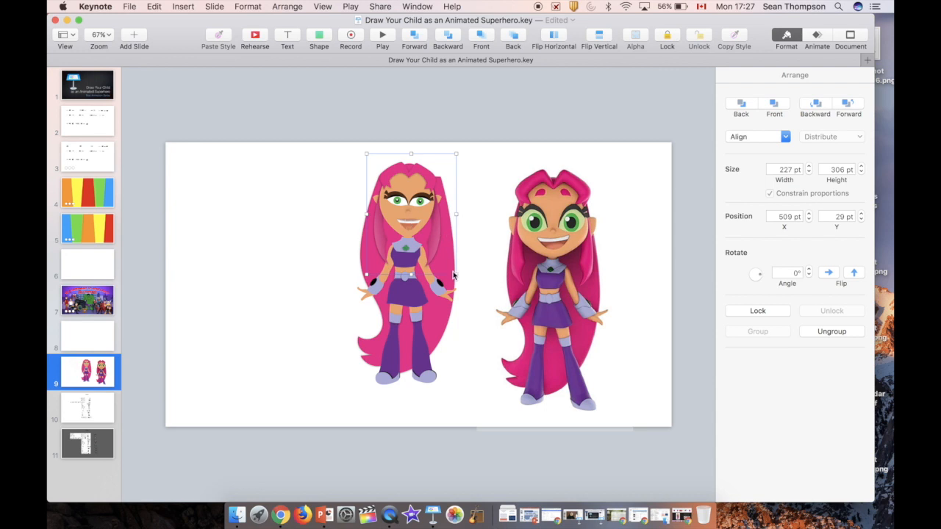
Reshape the upper corners of the back hair so they tuck in behind the head.
{"action": "left_click", "coordinate": [444, 318]}
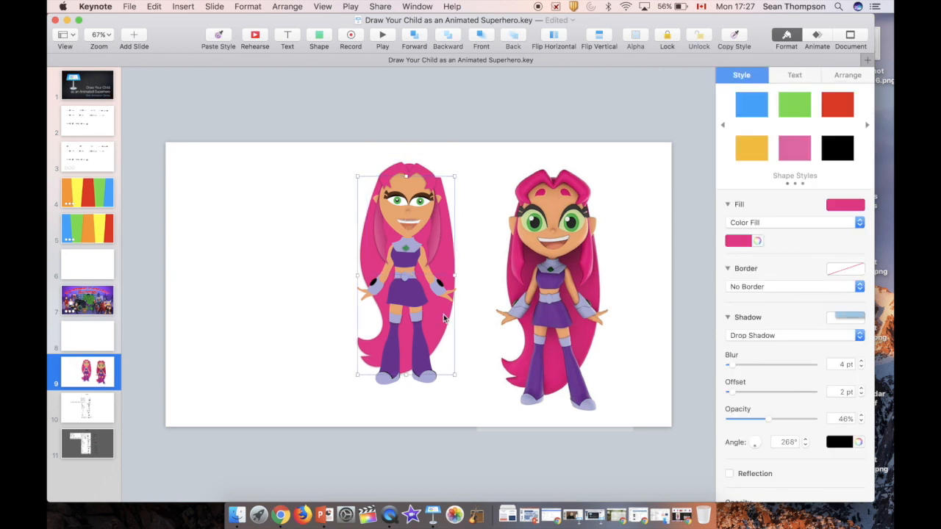
{"action": "double_click", "coordinate": [441, 189]}
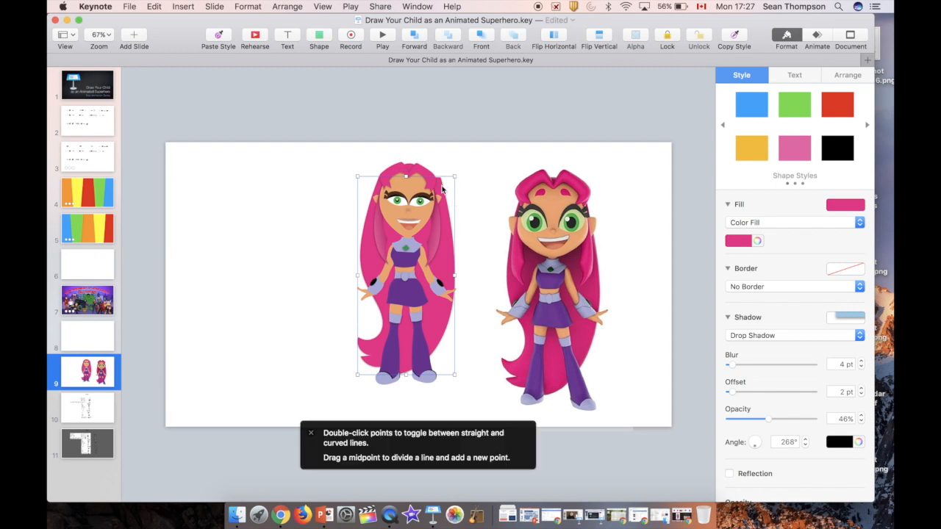
{"action": "left_click", "coordinate": [384, 180]}
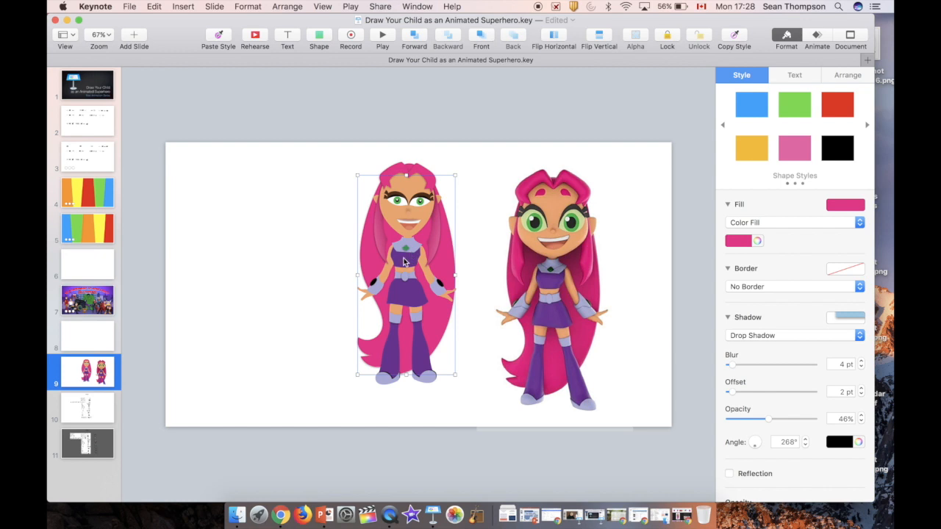
Give the face shape within the head group a drop shadow with 8 pt blur and 6 pt offset.
{"action": "left_click", "coordinate": [421, 214]}
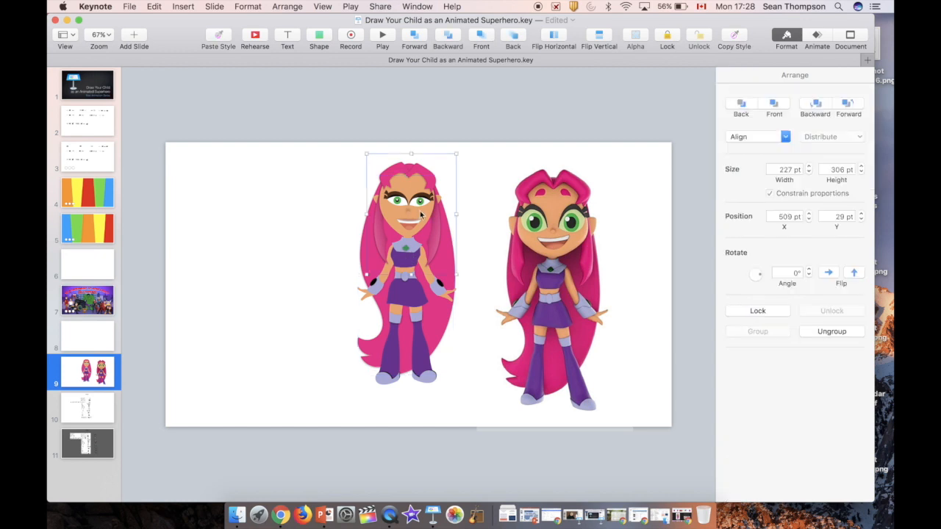
{"action": "left_click", "coordinate": [422, 214]}
{"action": "left_click", "coordinate": [421, 214]}
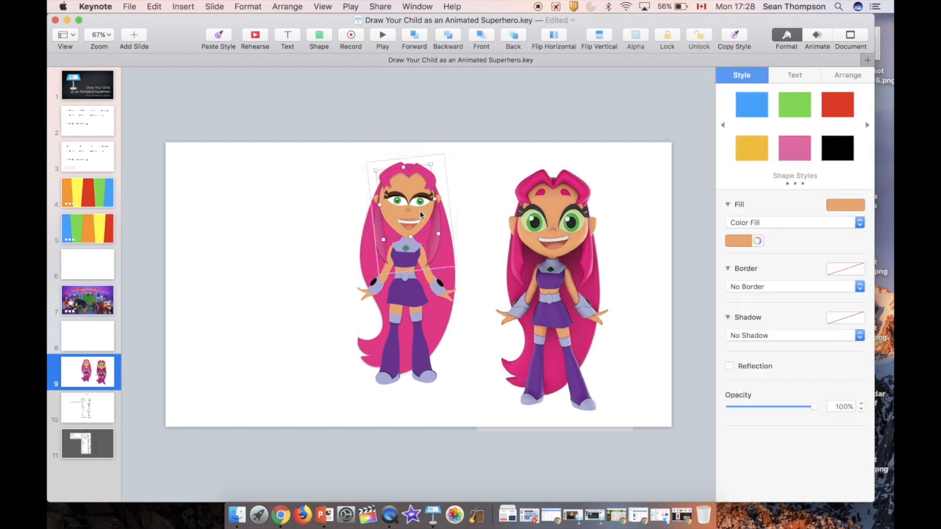
{"action": "left_click", "coordinate": [762, 336]}
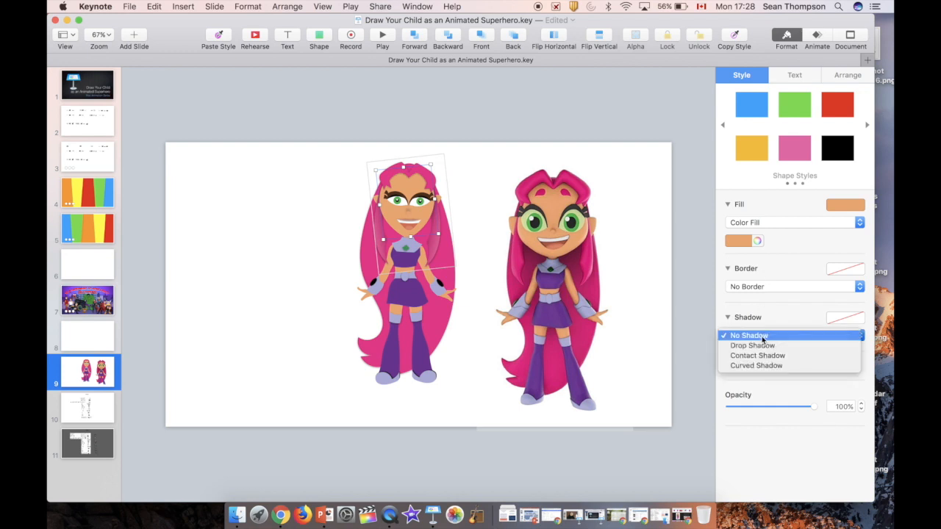
{"action": "left_click", "coordinate": [761, 343]}
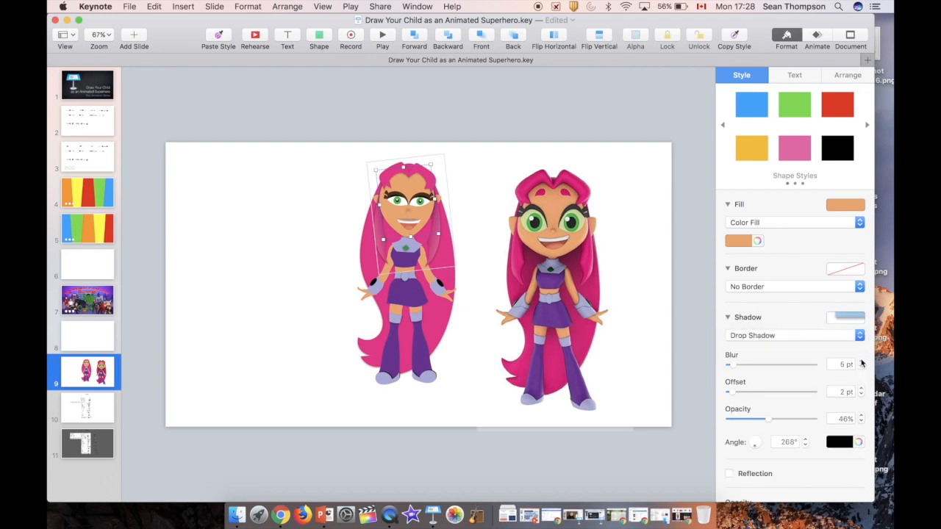
{"action": "left_click", "coordinate": [861, 390]}
{"action": "left_click", "coordinate": [861, 390]}
{"action": "left_click", "coordinate": [862, 391]}
{"action": "left_click", "coordinate": [861, 391]}
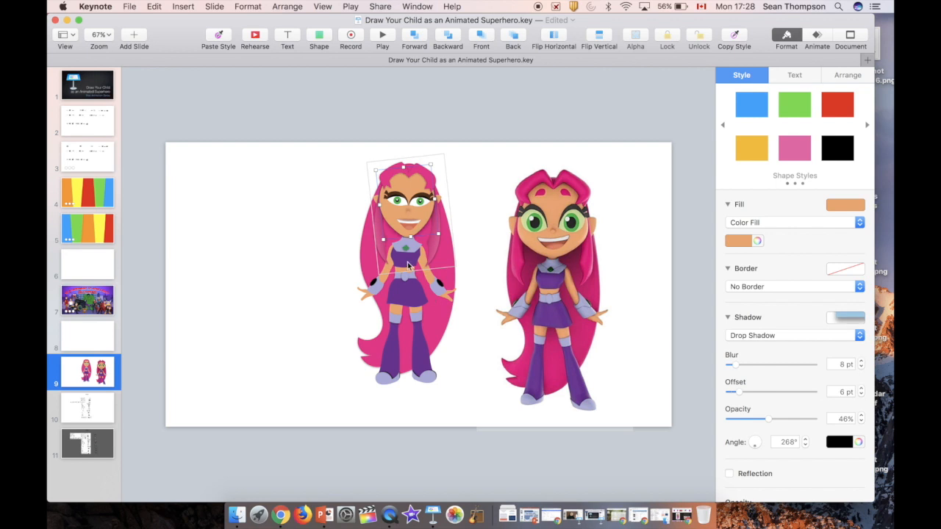
{"action": "left_click", "coordinate": [388, 274]}
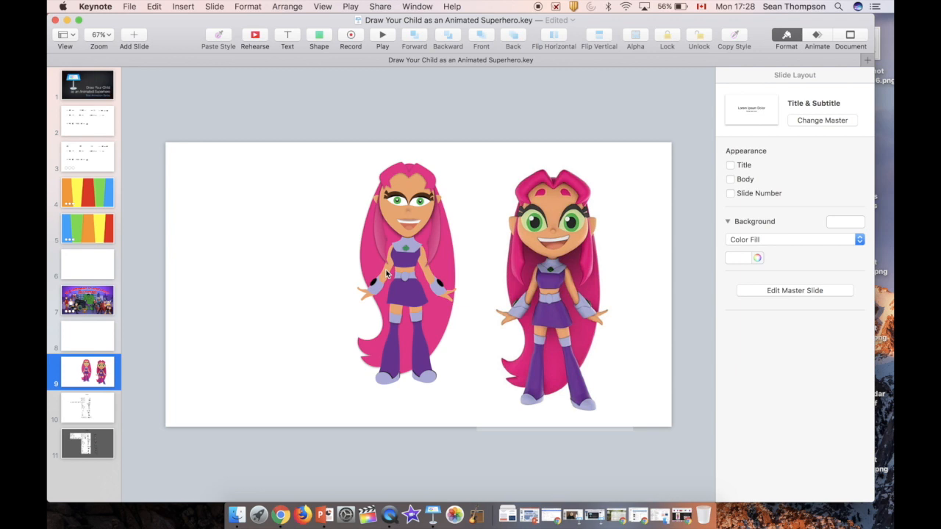
Shift the reference image up and outward, and draw a closed outline over its shaded hair area from face to skirt.
{"action": "left_click_drag", "start_coordinate": [555, 234], "coordinate": [574, 215]}
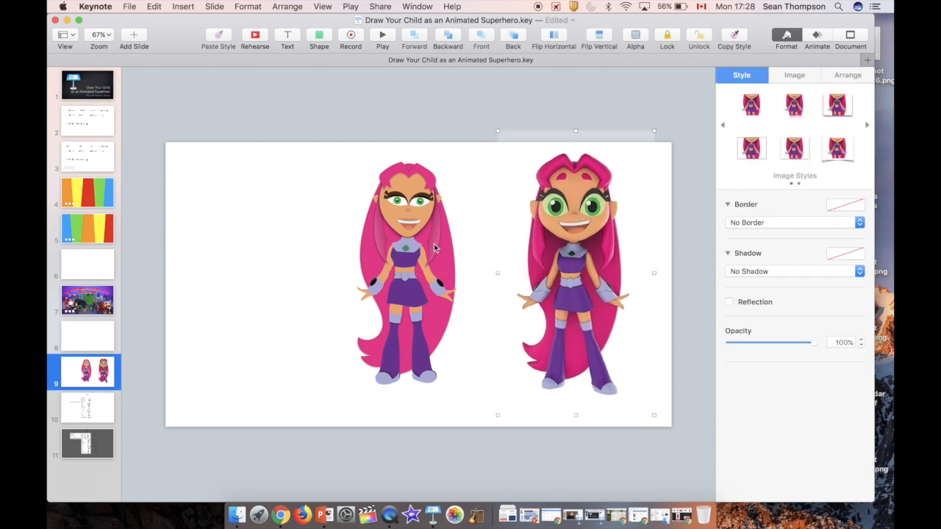
{"action": "left_click", "coordinate": [321, 41]}
{"action": "left_click", "coordinate": [437, 61]}
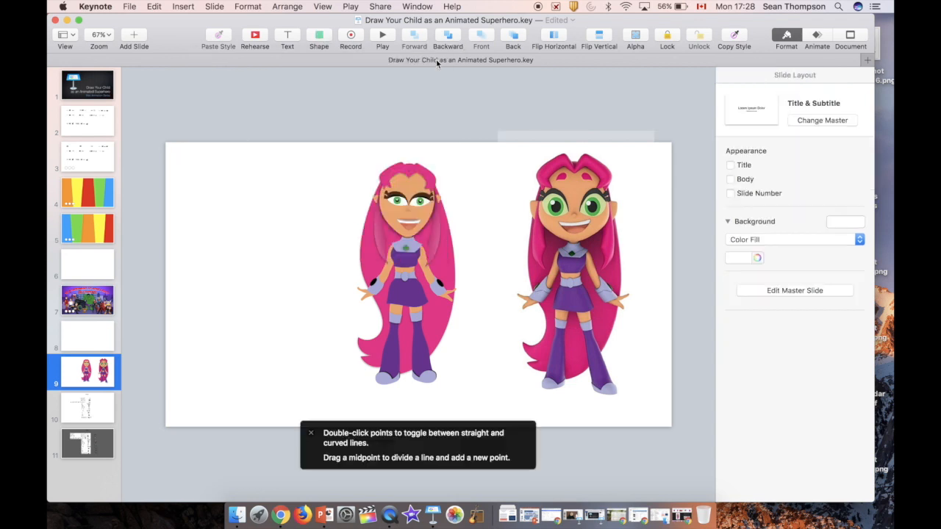
{"action": "left_click", "coordinate": [540, 206]}
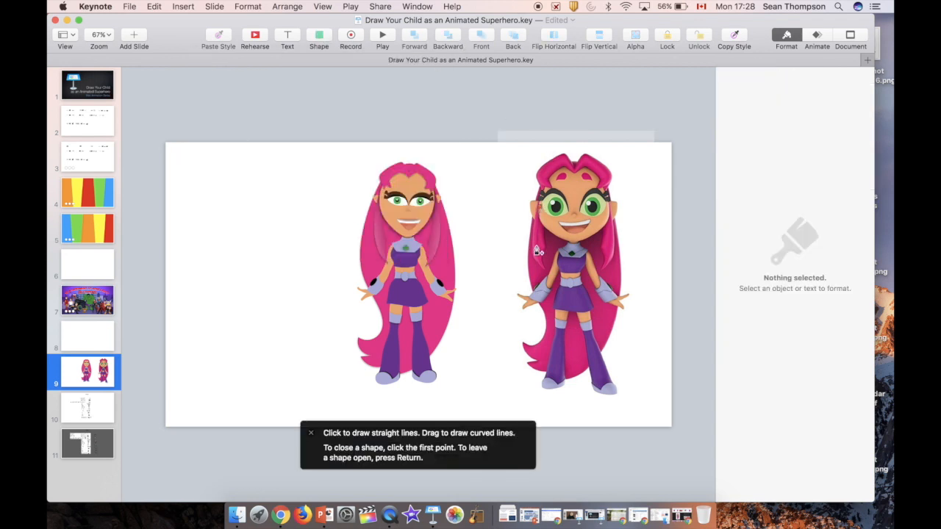
{"action": "left_click", "coordinate": [537, 246]}
{"action": "left_click", "coordinate": [552, 279]}
{"action": "left_click", "coordinate": [566, 317]}
{"action": "left_click", "coordinate": [608, 277]}
{"action": "left_click", "coordinate": [595, 256]}
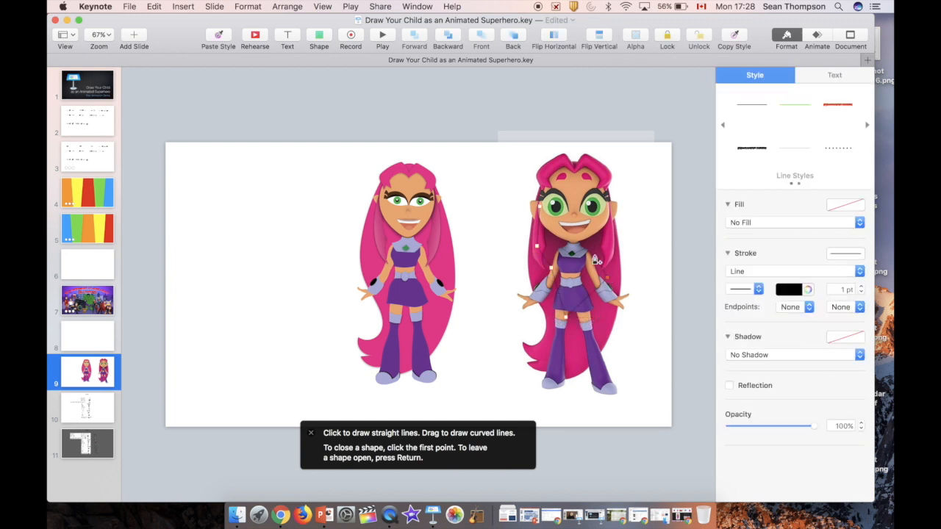
{"action": "left_click", "coordinate": [604, 218]}
{"action": "left_click", "coordinate": [539, 209]}
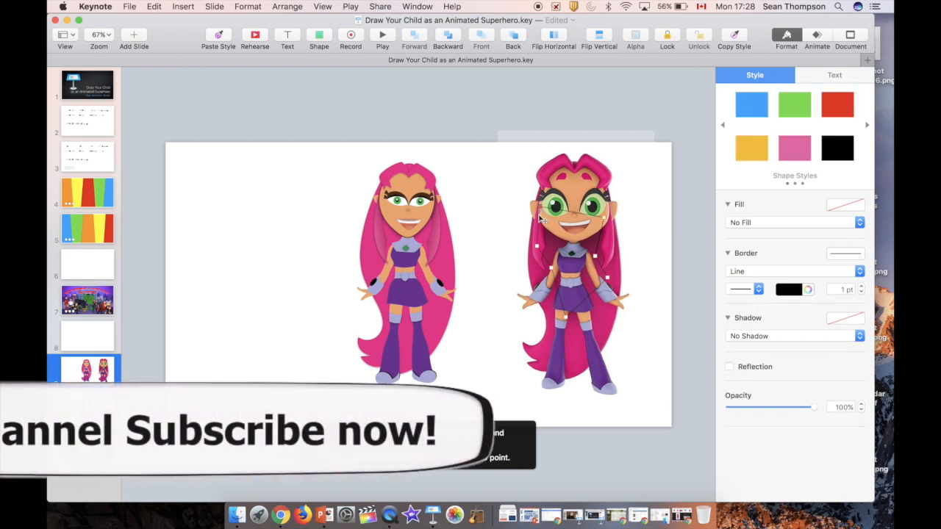
Curve the side points of the traced hair shadow outline and fill the shape with solid black.
{"action": "double_click", "coordinate": [552, 269]}
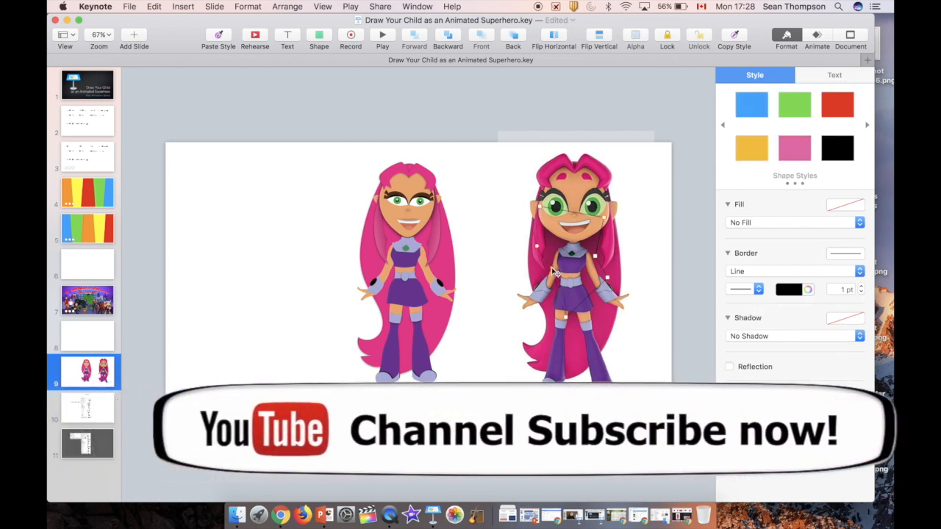
{"action": "double_click", "coordinate": [595, 256]}
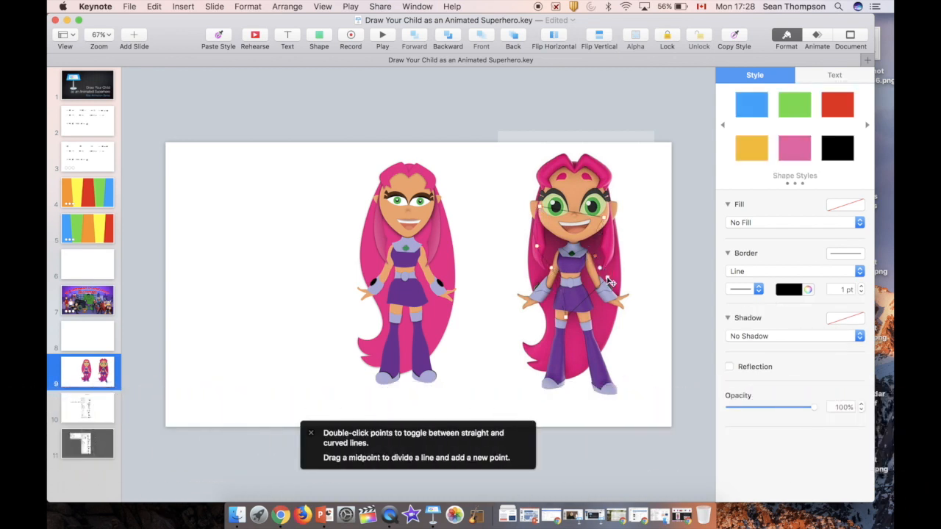
{"action": "left_click", "coordinate": [843, 150]}
Place the black shape behind the drawn figure's body at 18% opacity and shorten it to end at the skirt.
{"action": "mouse_move", "coordinate": [577, 246]}
{"action": "left_mouse_down"}
{"action": "mouse_move", "coordinate": [418, 261]}
{"action": "mouse_move", "coordinate": [414, 253]}
{"action": "left_mouse_up"}
{"action": "left_click", "coordinate": [513, 37]}
{"action": "left_click_drag", "start_coordinate": [813, 406], "coordinate": [745, 407]}
{"action": "left_click_drag", "start_coordinate": [408, 316], "coordinate": [408, 293]}
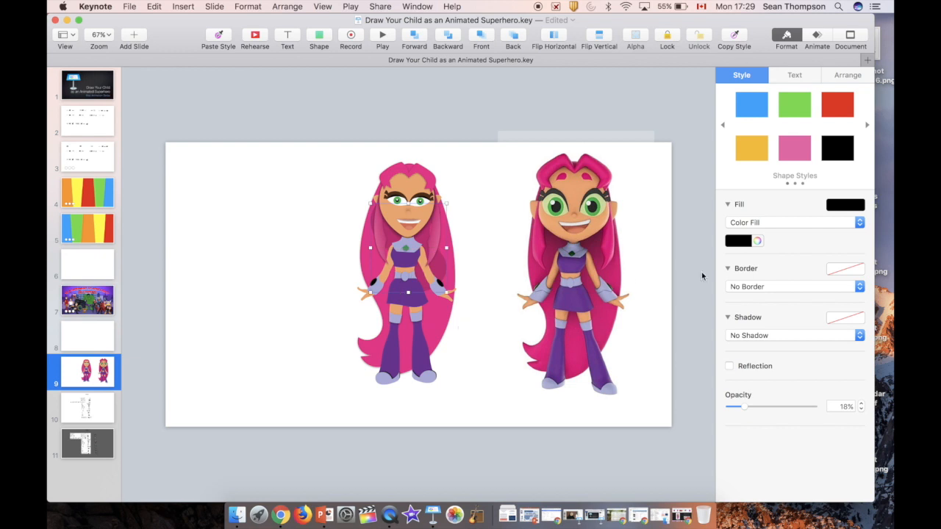
Give the hair shading shape a plum drop shadow with 8 pt blur, 6 pt offset and 56% shadow opacity.
{"action": "left_click", "coordinate": [748, 329]}
{"action": "left_click", "coordinate": [751, 345]}
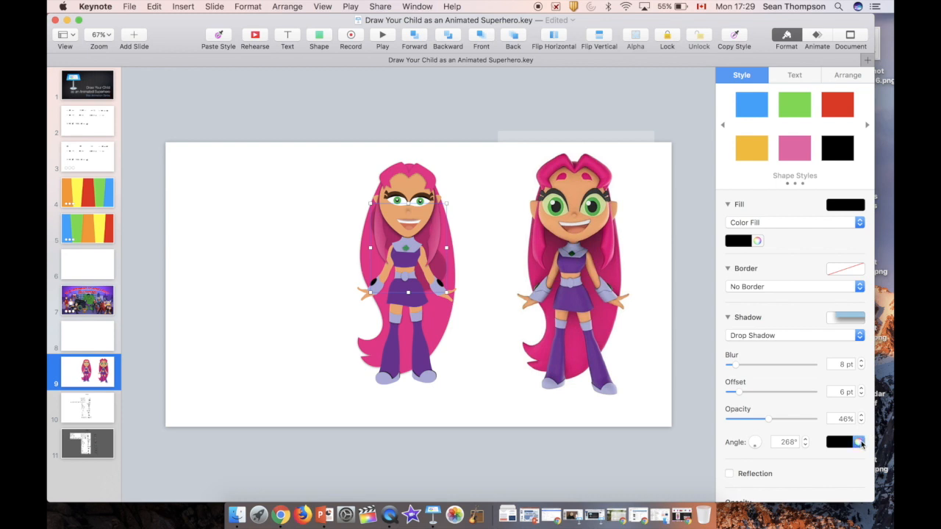
{"action": "left_click", "coordinate": [858, 442]}
{"action": "left_click", "coordinate": [548, 125]}
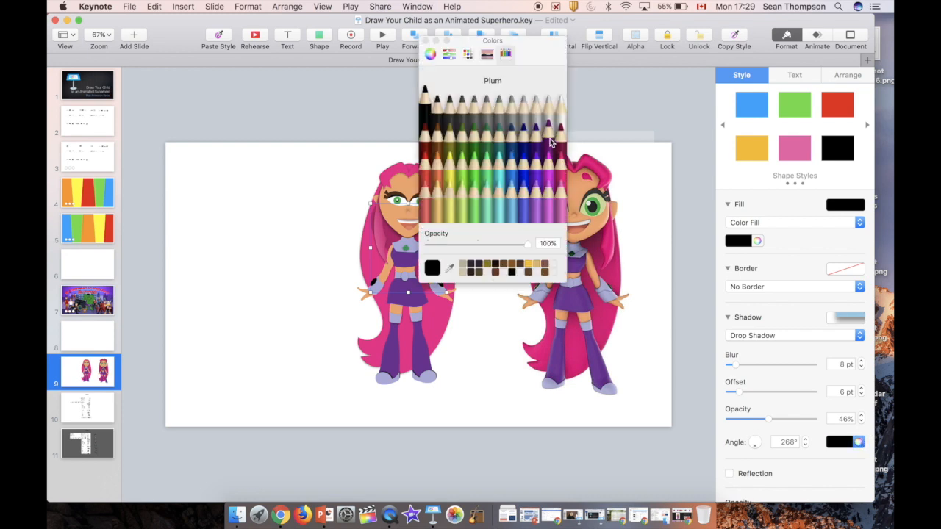
{"action": "left_click", "coordinate": [424, 41]}
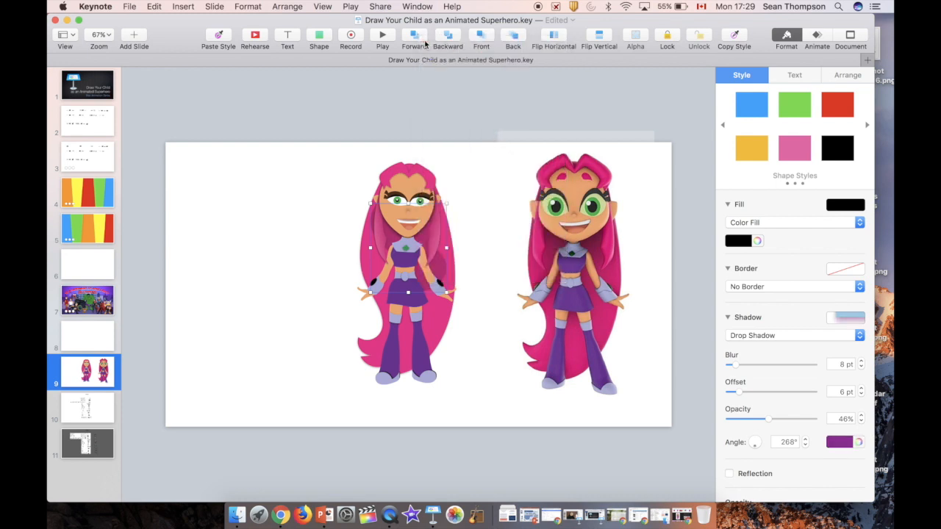
{"action": "left_click_drag", "start_coordinate": [771, 421], "coordinate": [781, 439]}
{"action": "scroll", "coordinate": [779, 452], "scroll_direction": "down", "scroll_amount": 2}
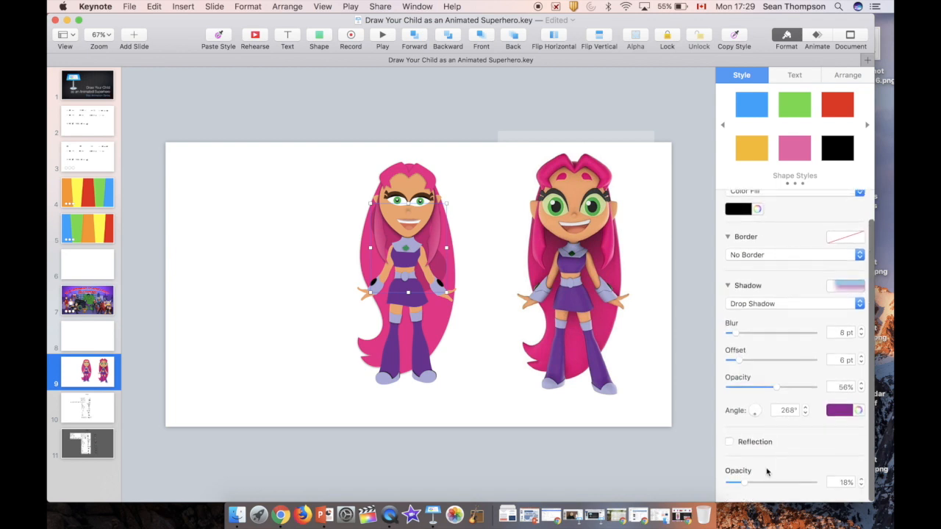
Play the slide full screen to compare the drawn figure with the reference character, and return to editing.
{"action": "left_click", "coordinate": [519, 179]}
{"action": "left_click", "coordinate": [382, 37]}
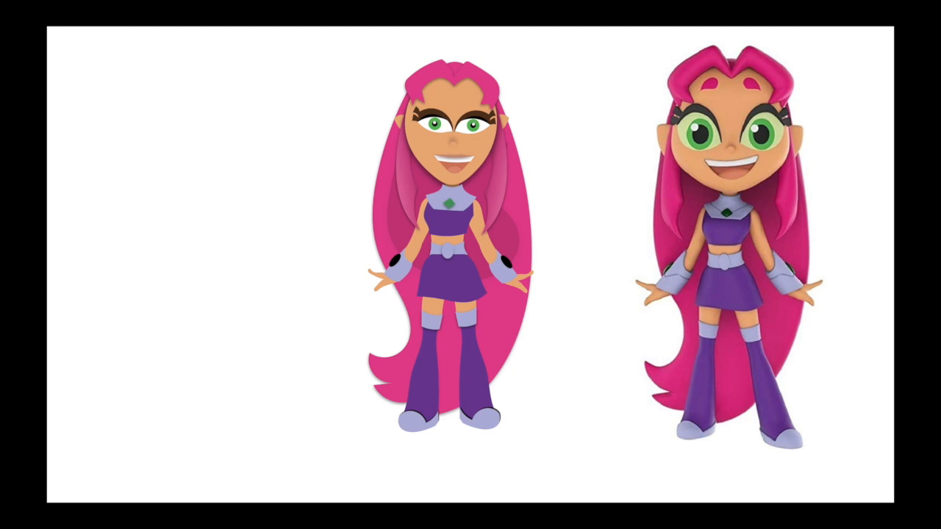
{"action": "key", "text": "Escape"}
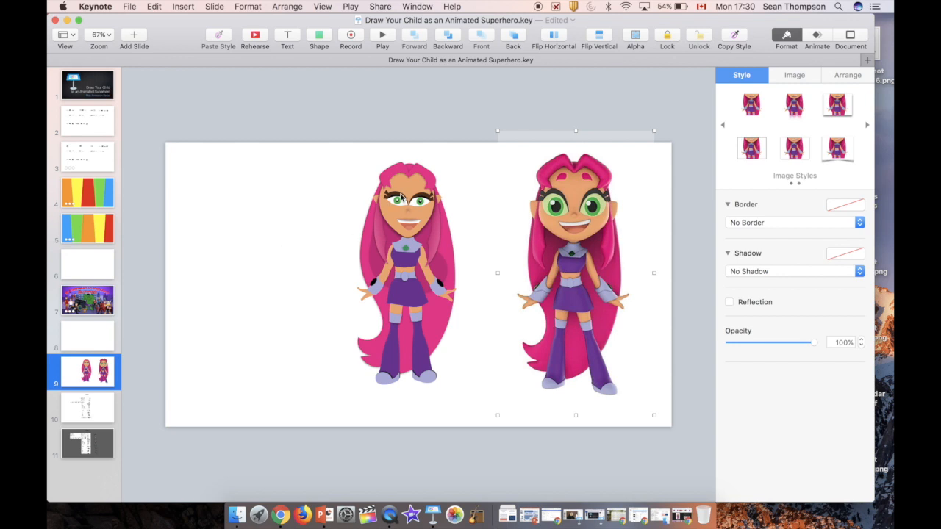
Give the hand shape in the drawn figure's left-side arm group a plum drop shadow with 8 pt blur and 6 pt offset.
{"action": "left_click", "coordinate": [401, 205]}
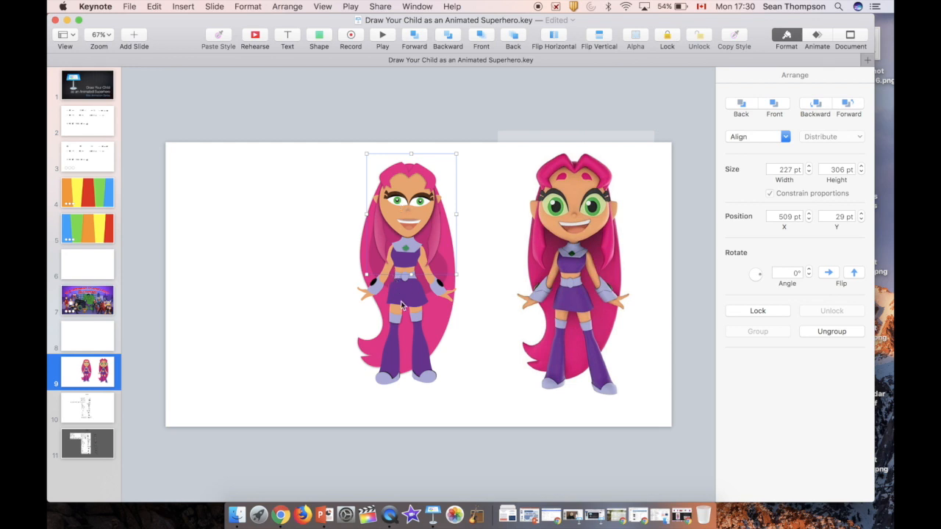
{"action": "left_click", "coordinate": [367, 299]}
{"action": "left_click", "coordinate": [366, 300]}
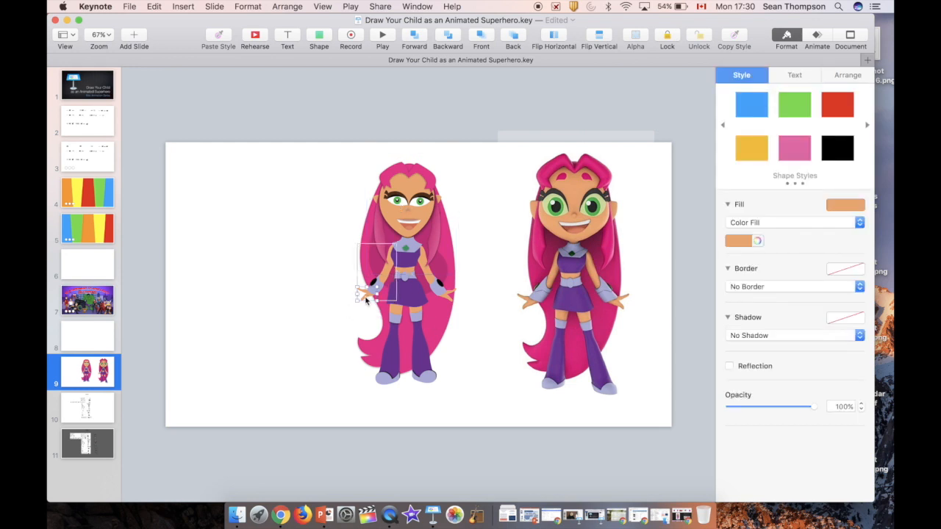
{"action": "left_click", "coordinate": [777, 336]}
{"action": "left_click", "coordinate": [774, 345]}
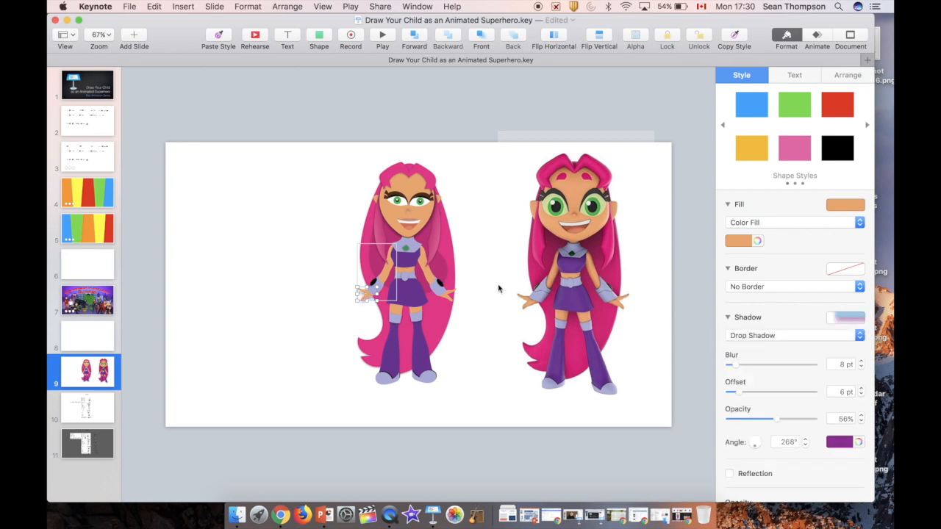
{"action": "left_click", "coordinate": [524, 307]}
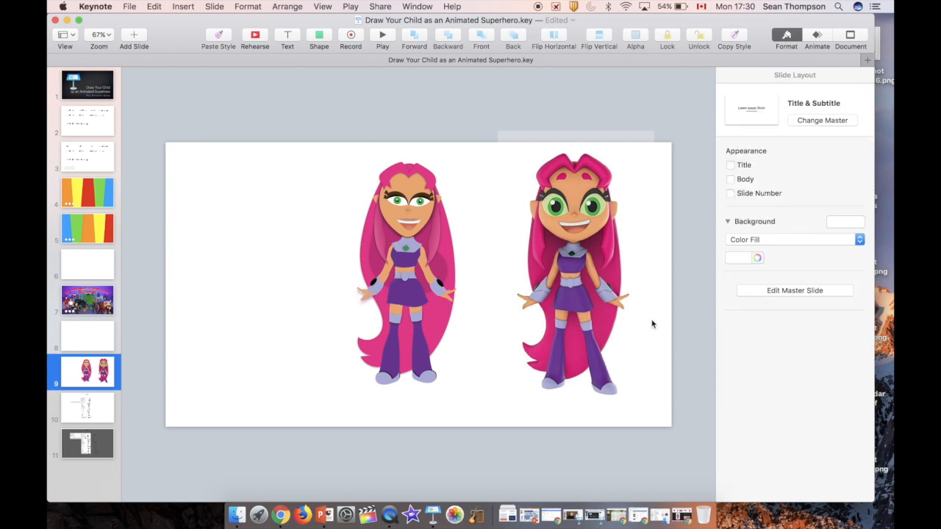
Select the hand shape inside the drawn figure's right-side arm group.
{"action": "left_click", "coordinate": [449, 297]}
{"action": "left_click", "coordinate": [448, 297]}
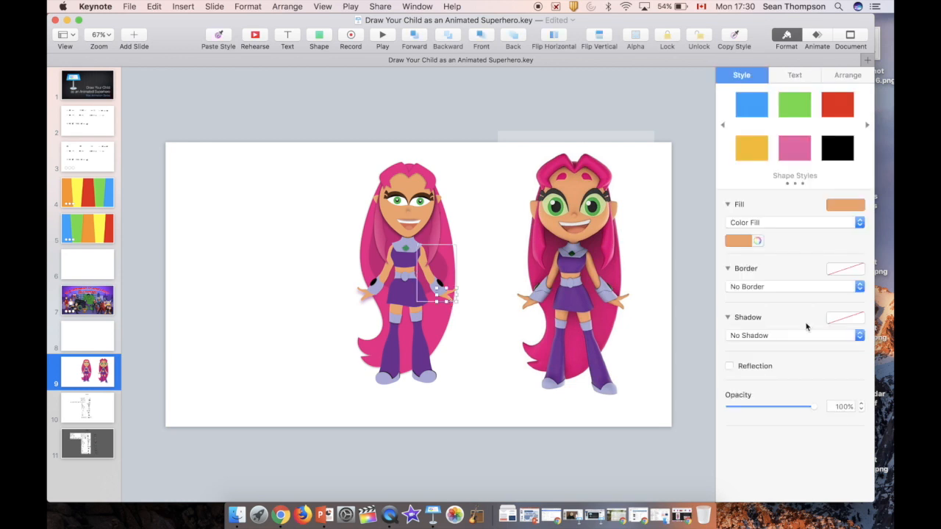